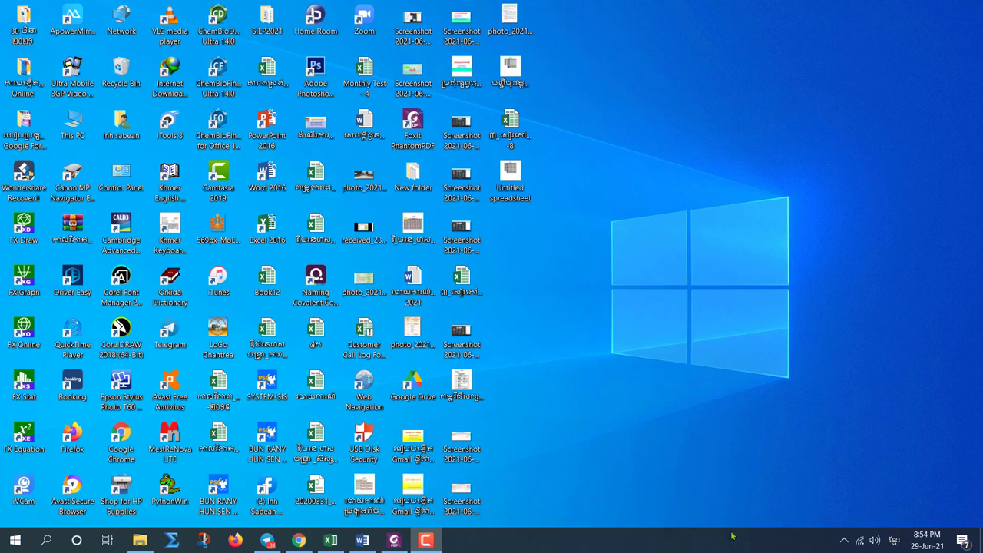
# Switch to Chrome and look over the grade 12 attendance spreadsheet, from its header through the student list.
pyautogui.rightClick(676, 223)
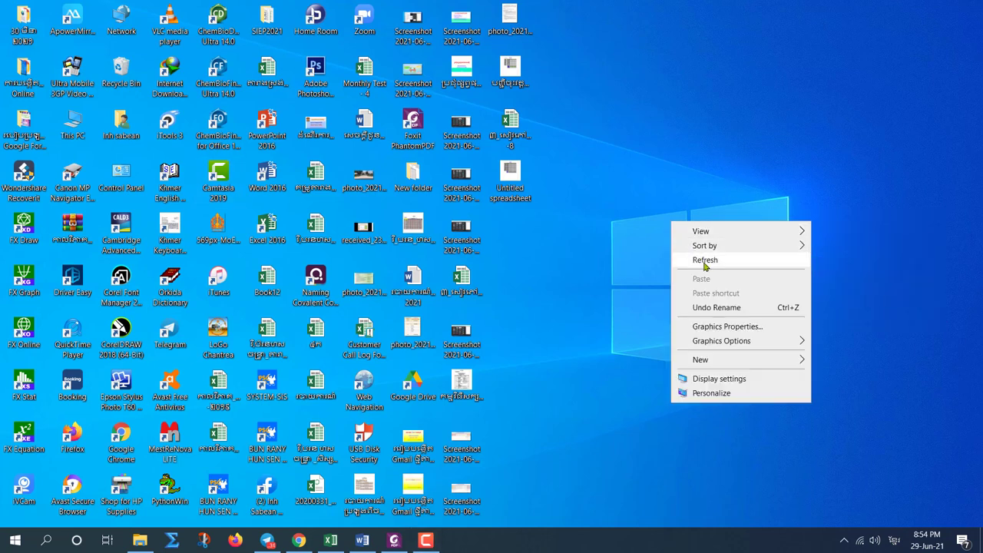
pyautogui.click(676, 259)
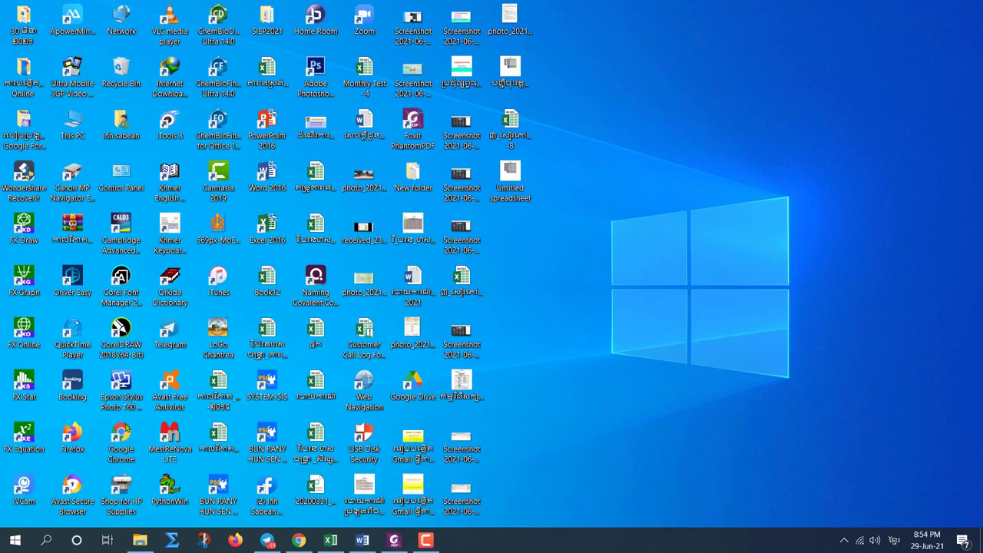
pyautogui.click(299, 540)
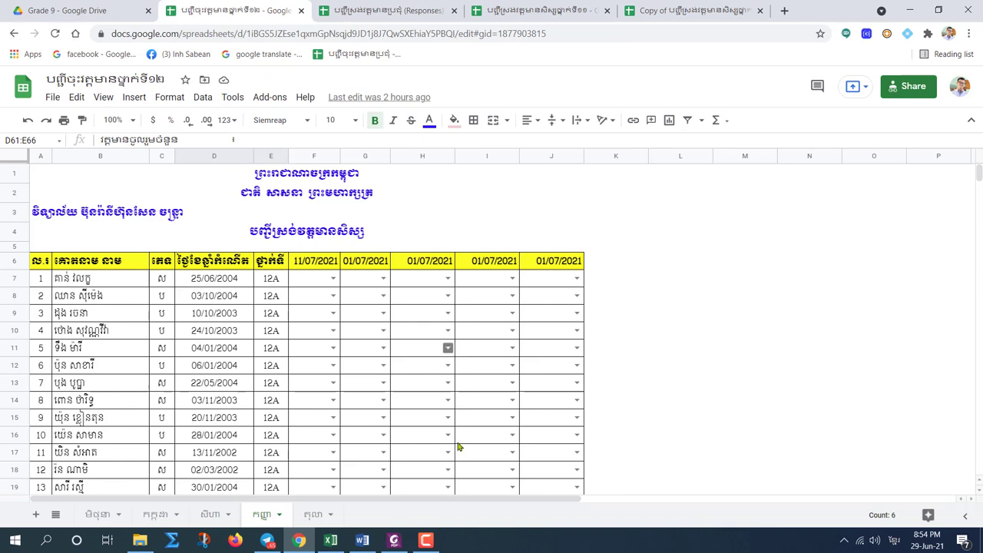
pyautogui.scroll(-2, 235, 396)
pyautogui.scroll(-3, 235, 396)
pyautogui.scroll(6, 374, 366)
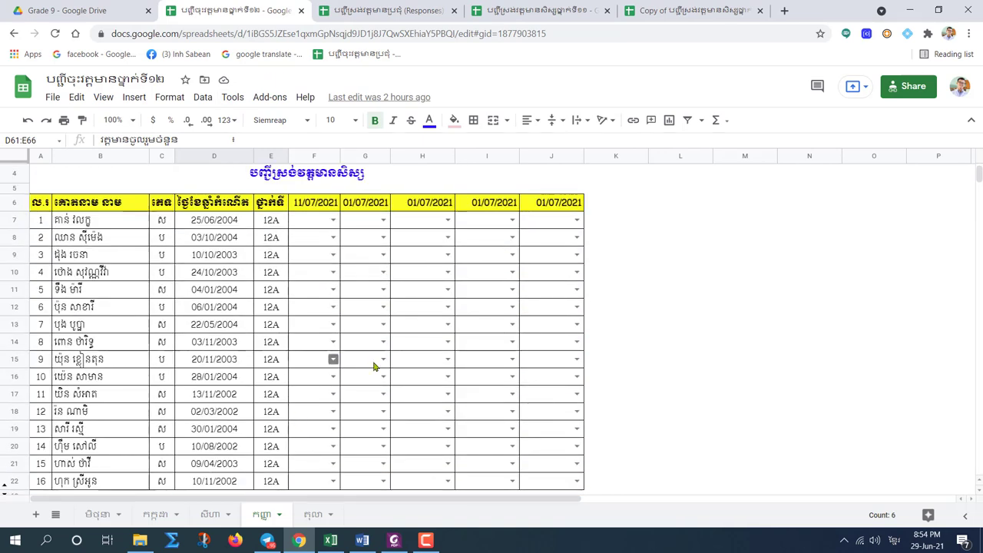
pyautogui.click(657, 333)
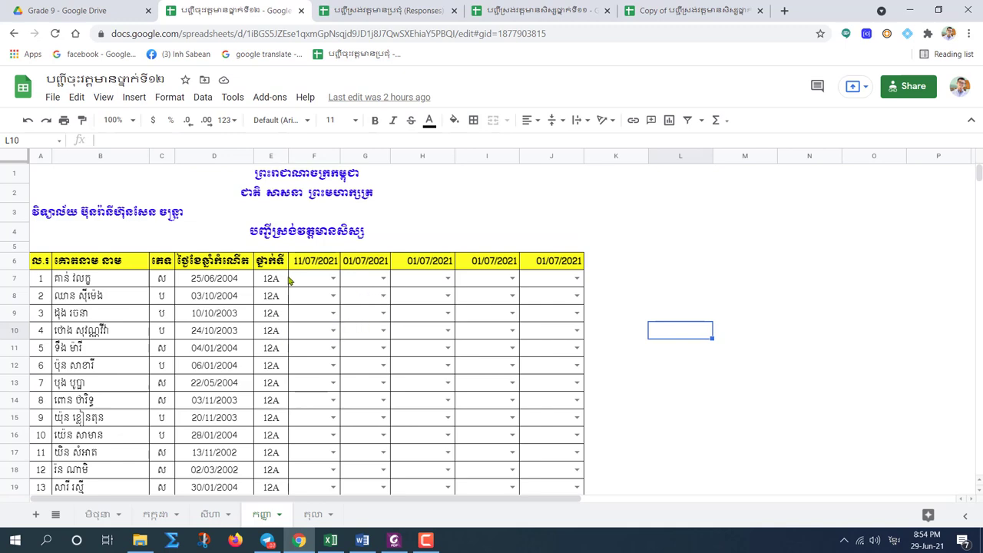
pyautogui.scroll(-5, 307, 351)
pyautogui.scroll(5, 309, 364)
# Fill in the first date column with ✓ for student 1, A for student 3, P for student 7 and A for student 13.
pyautogui.click(334, 282)
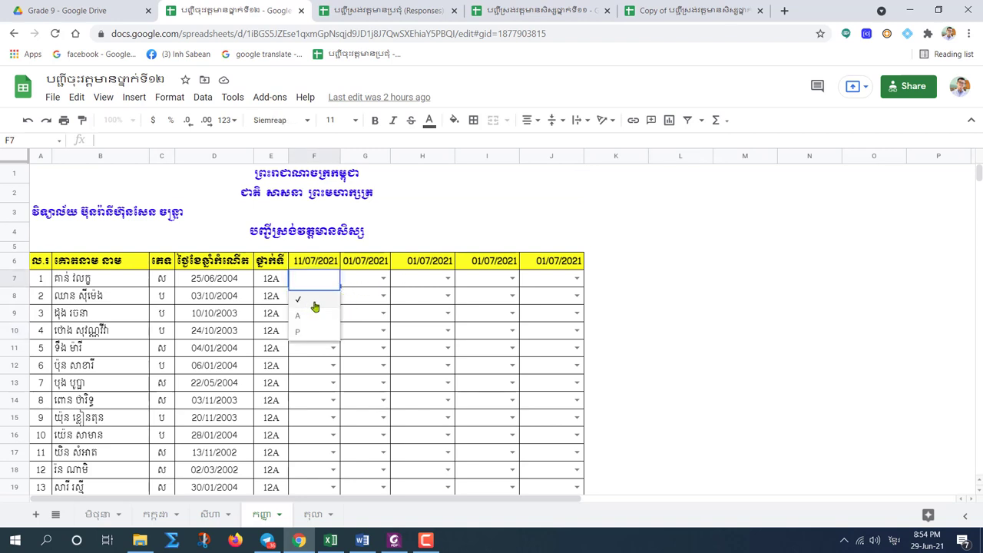
pyautogui.click(311, 302)
pyautogui.click(333, 310)
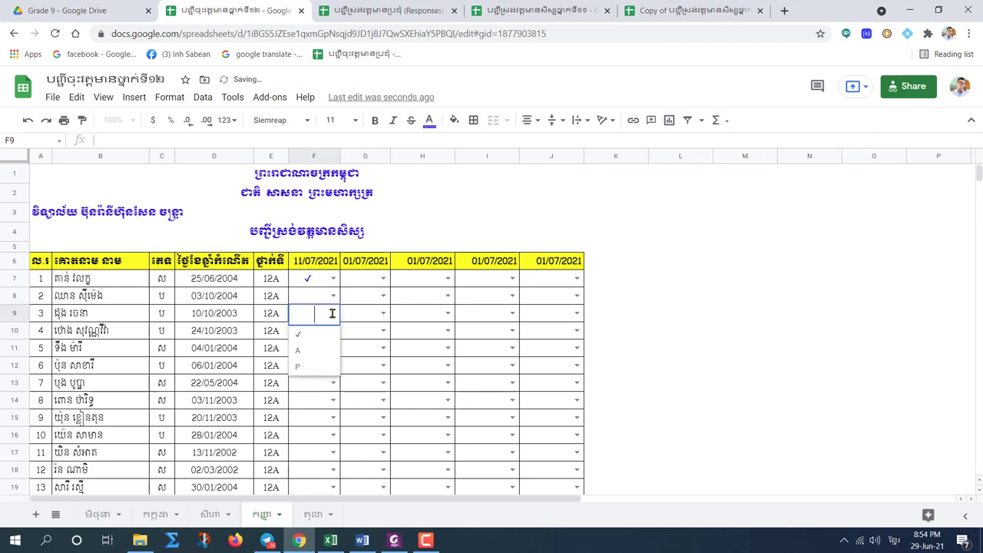
pyautogui.click(306, 354)
pyautogui.click(334, 383)
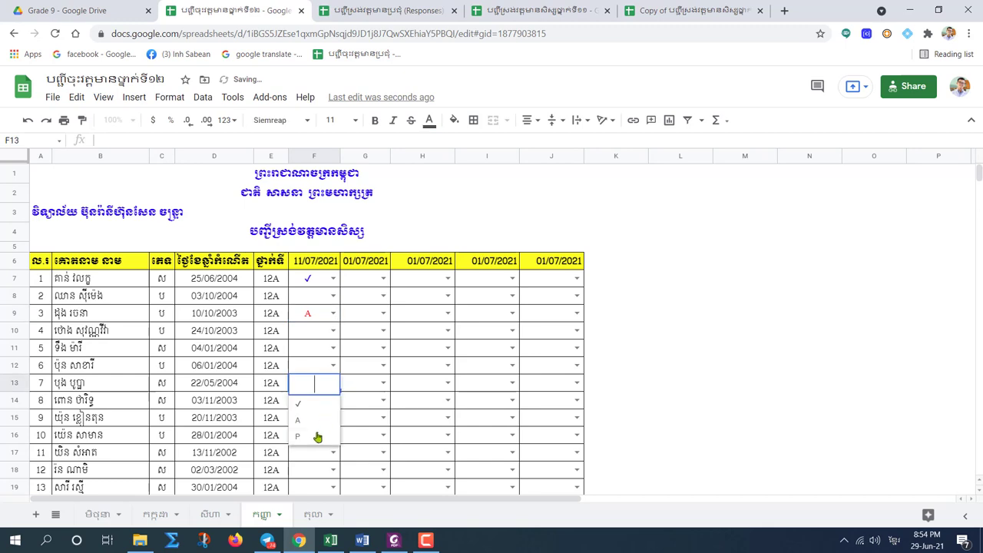
pyautogui.click(311, 435)
pyautogui.scroll(-2, 373, 446)
pyautogui.click(333, 382)
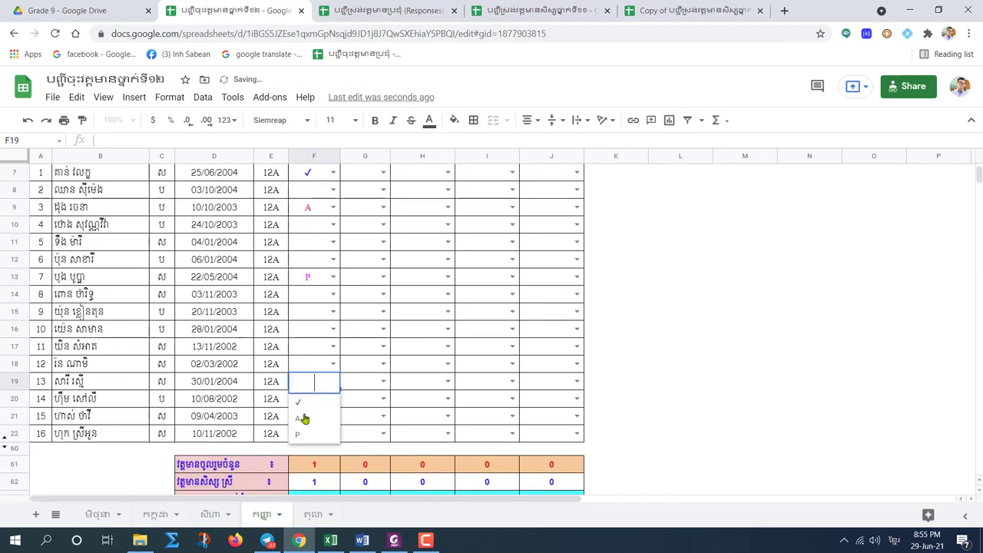
pyautogui.click(304, 417)
pyautogui.scroll(2, 414, 353)
pyautogui.click(384, 313)
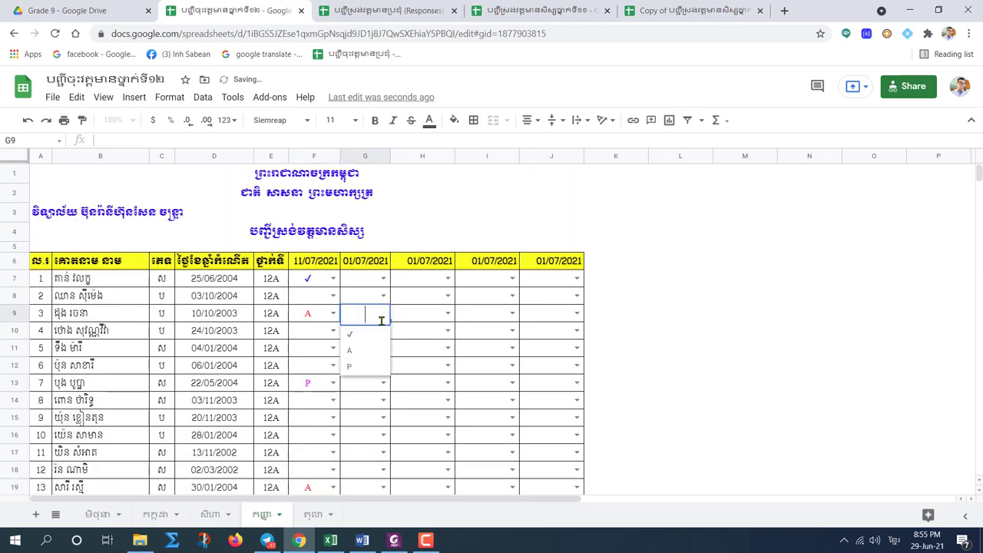
# Change the first attendance date in cell F6 to 29/06/2021 using the date picker.
pyautogui.click(317, 267)
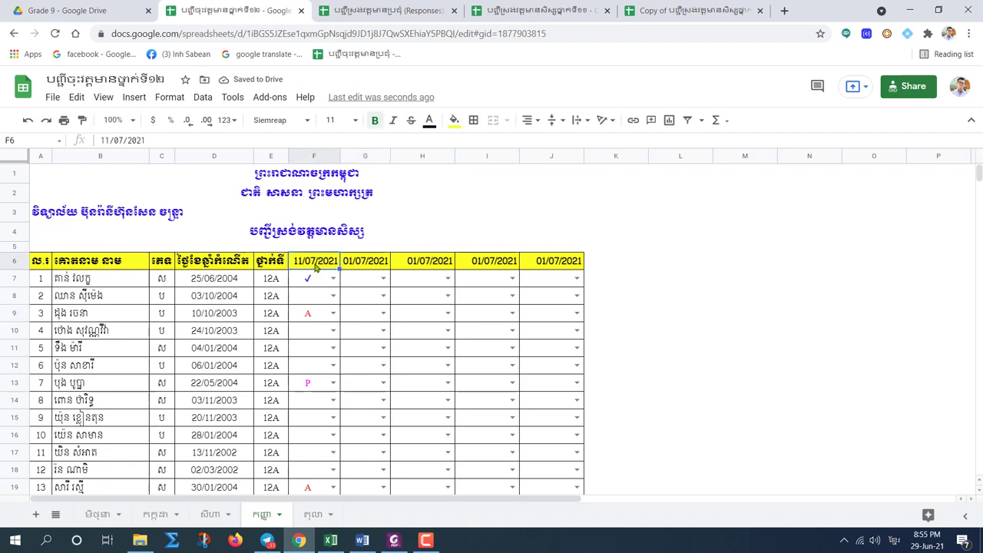
pyautogui.doubleClick(316, 263)
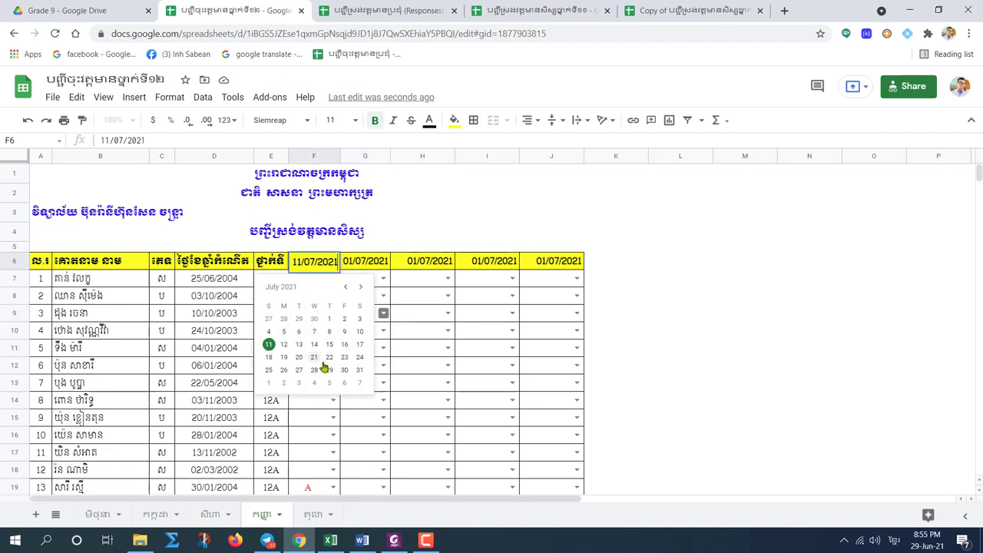
pyautogui.click(360, 287)
pyautogui.click(347, 289)
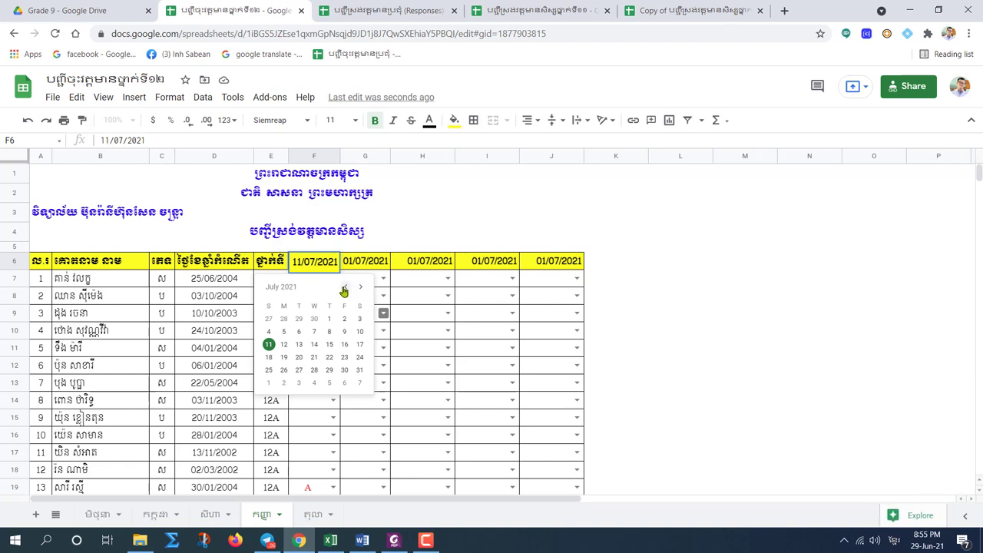
pyautogui.click(345, 289)
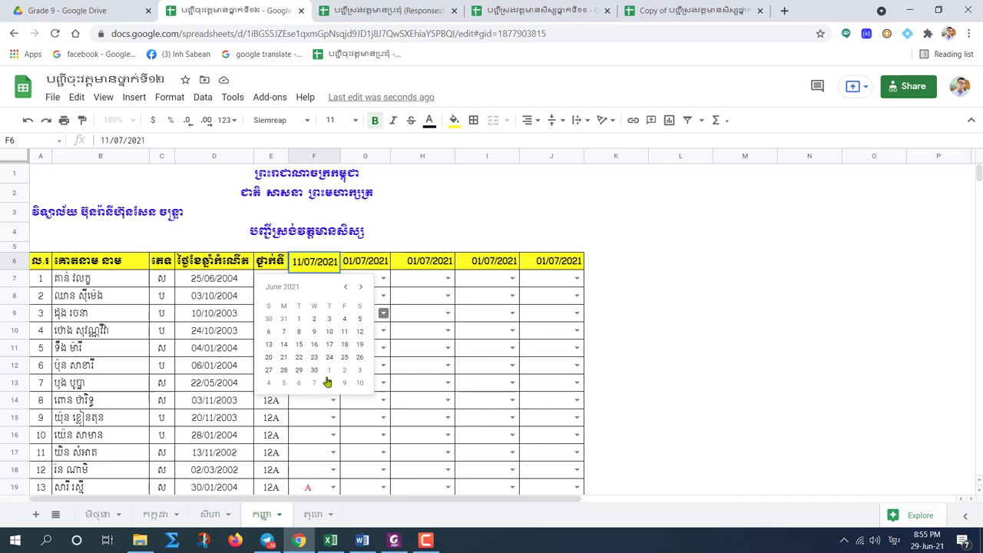
pyautogui.click(299, 370)
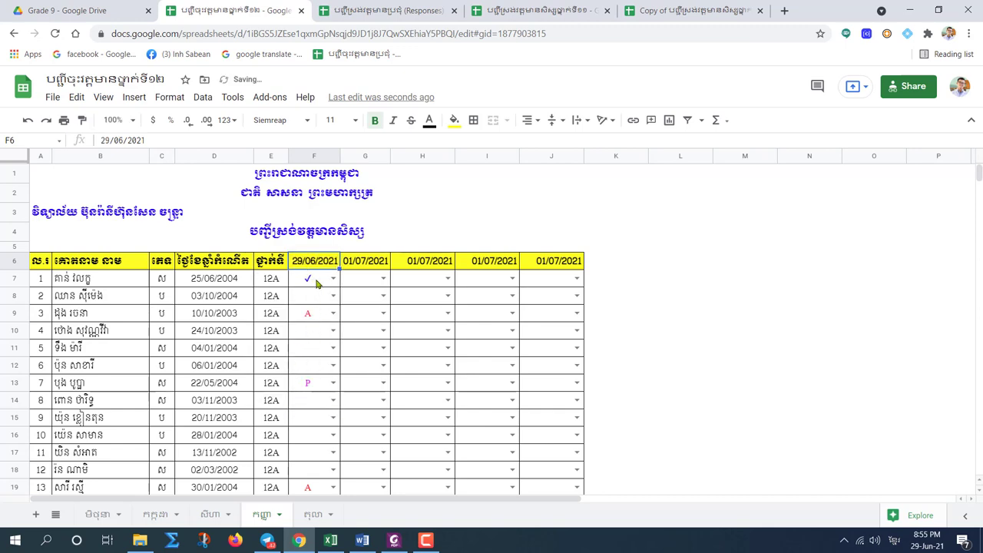
# Examine the attendance summary rows below the student list against the marks in the first date column.
pyautogui.scroll(-5, 317, 284)
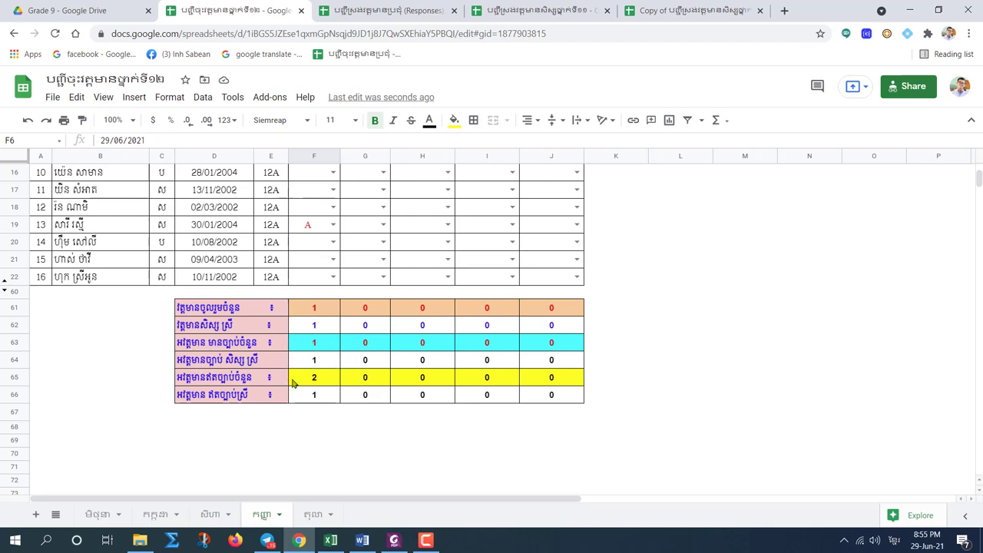
pyautogui.scroll(5, 374, 386)
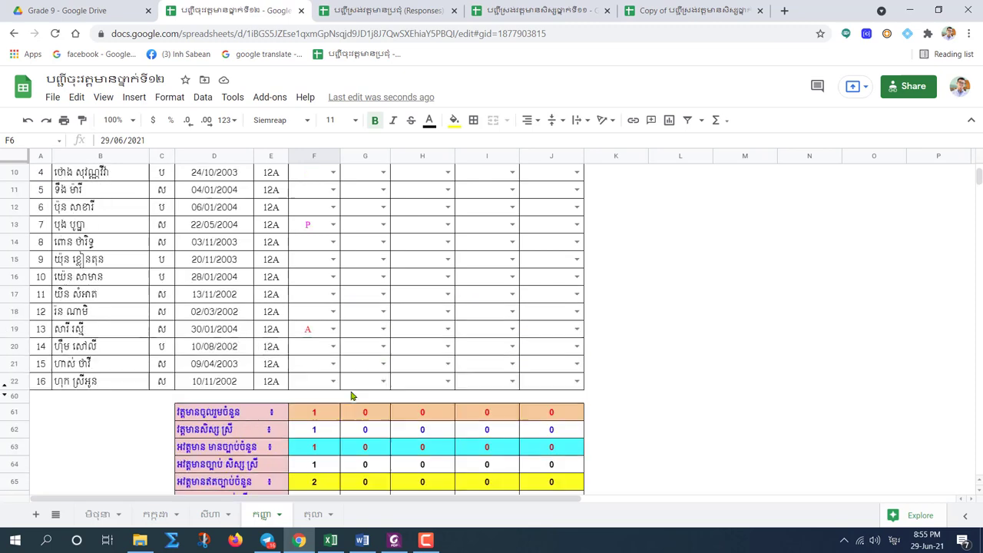
pyautogui.scroll(-3, 364, 365)
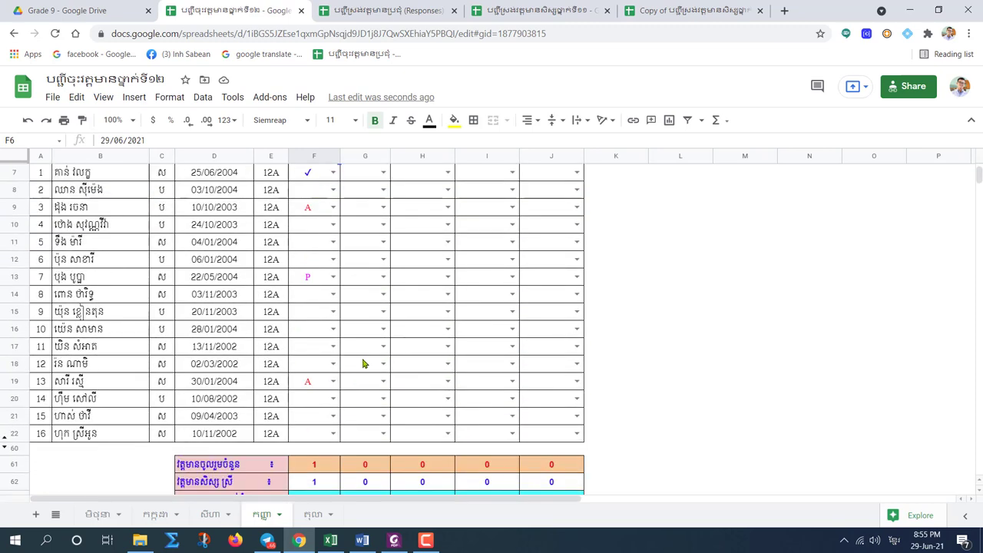
pyautogui.scroll(3, 364, 365)
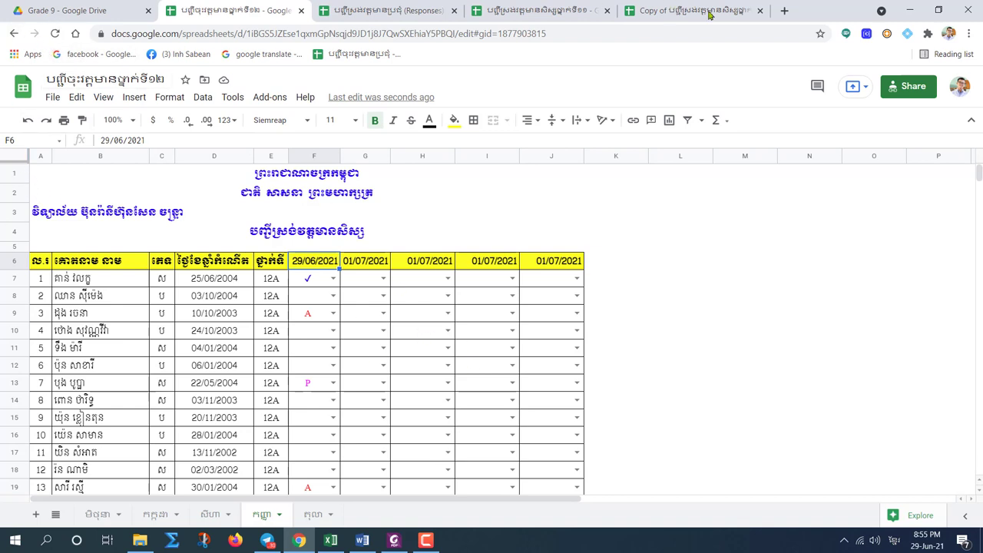
# Close the two grade 11 attendance spreadsheets, the Grade 9 Drive folder and the whole browser window, and refresh the desktop.
pyautogui.click(759, 10)
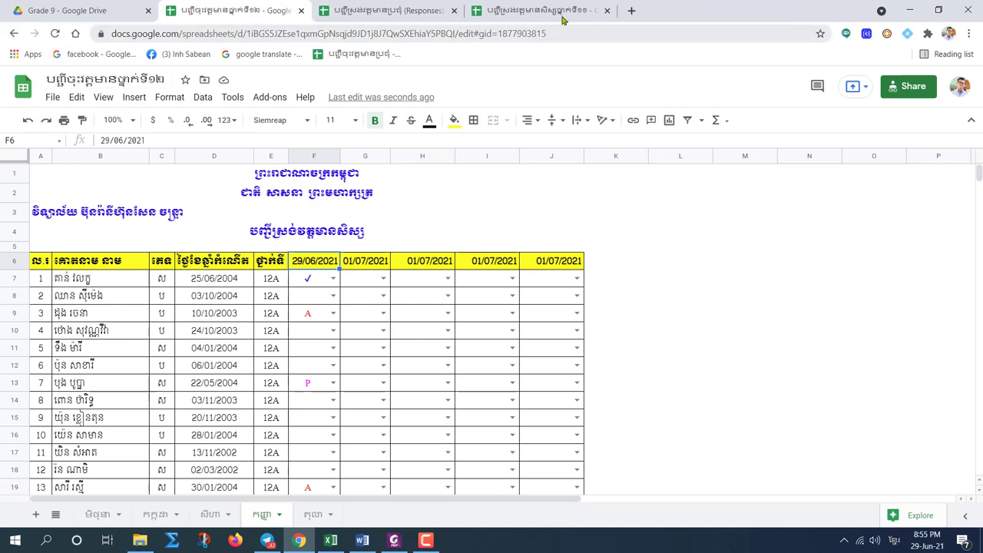
pyautogui.click(607, 11)
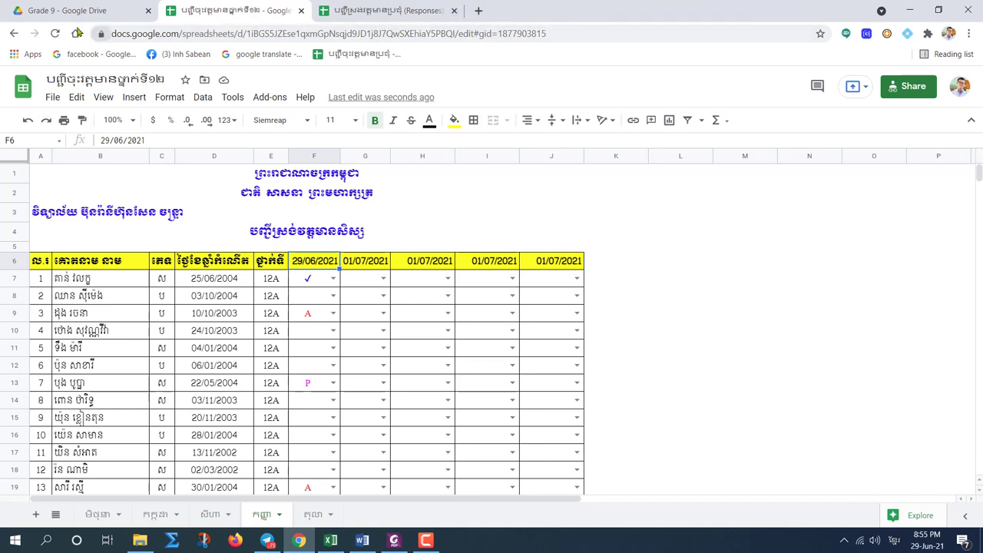
pyautogui.click(83, 13)
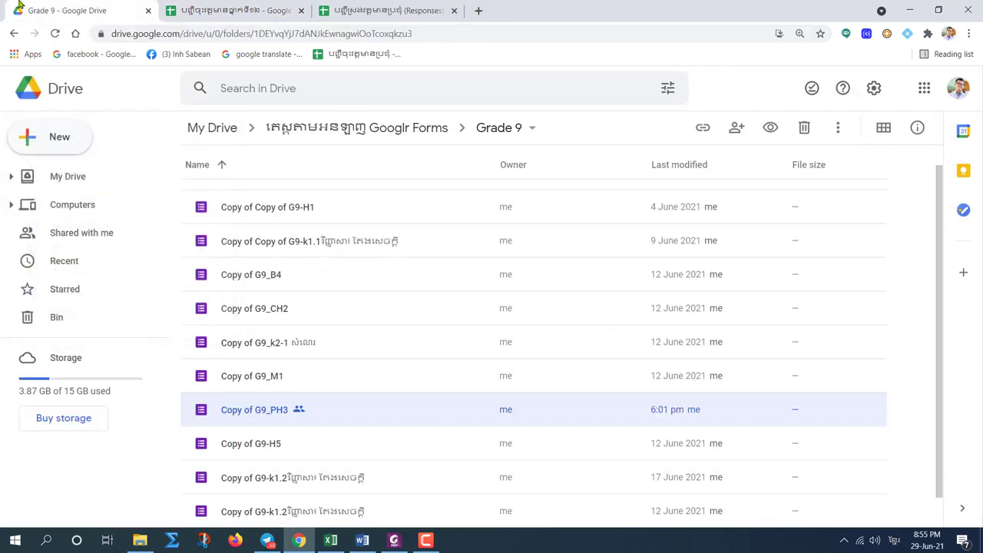
pyautogui.click(148, 10)
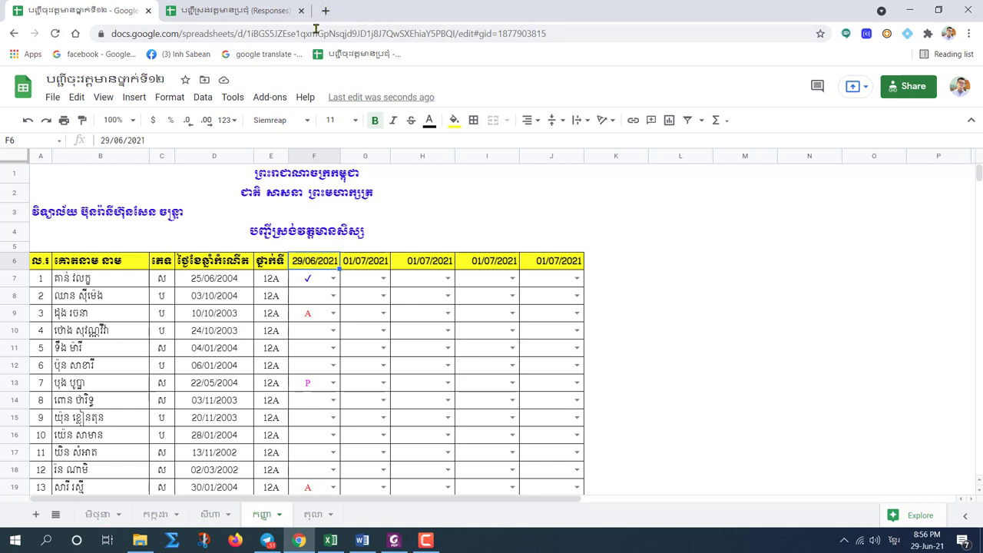
pyautogui.click(969, 9)
pyautogui.rightClick(619, 183)
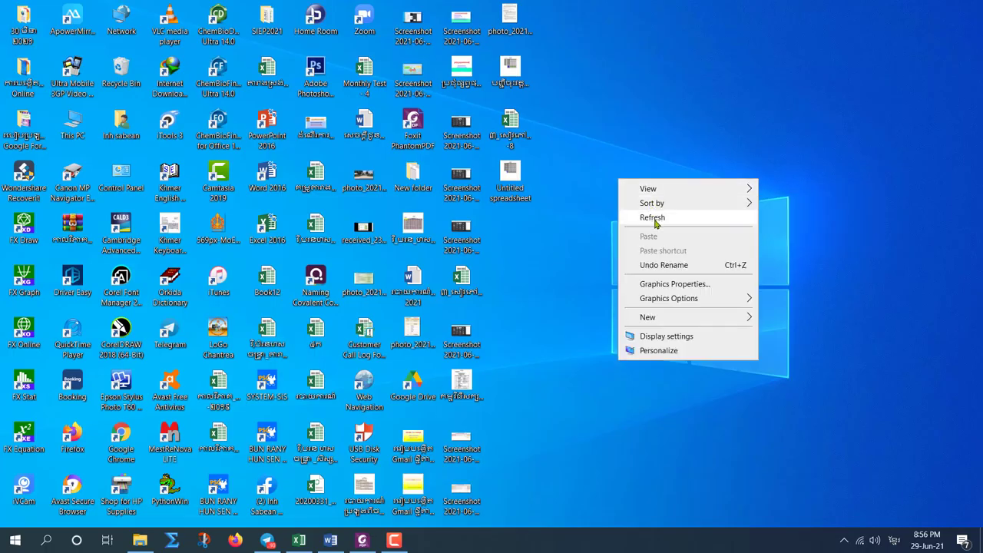
pyautogui.click(685, 219)
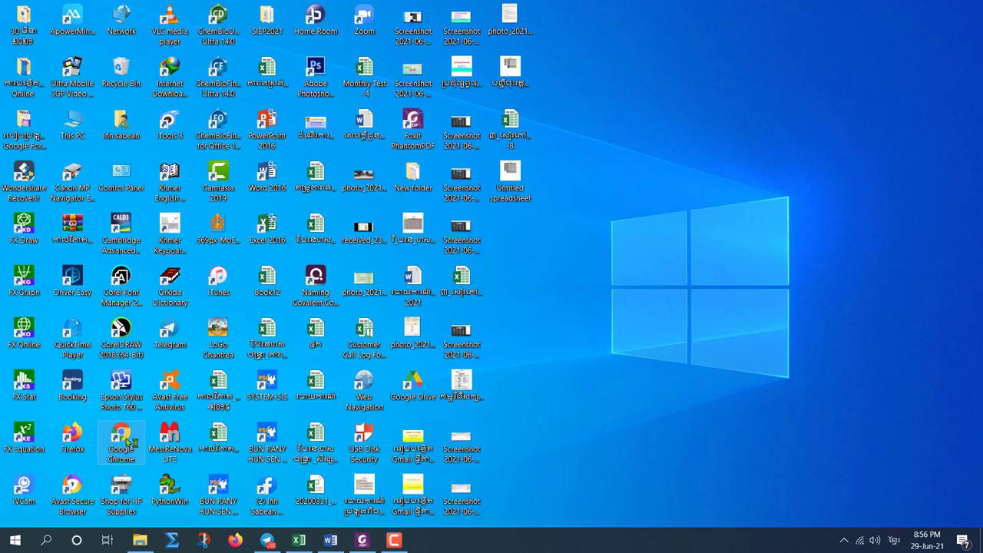
# Start Chrome from the desktop and create a blank spreadsheet in Google Sheets.
pyautogui.doubleClick(129, 441)
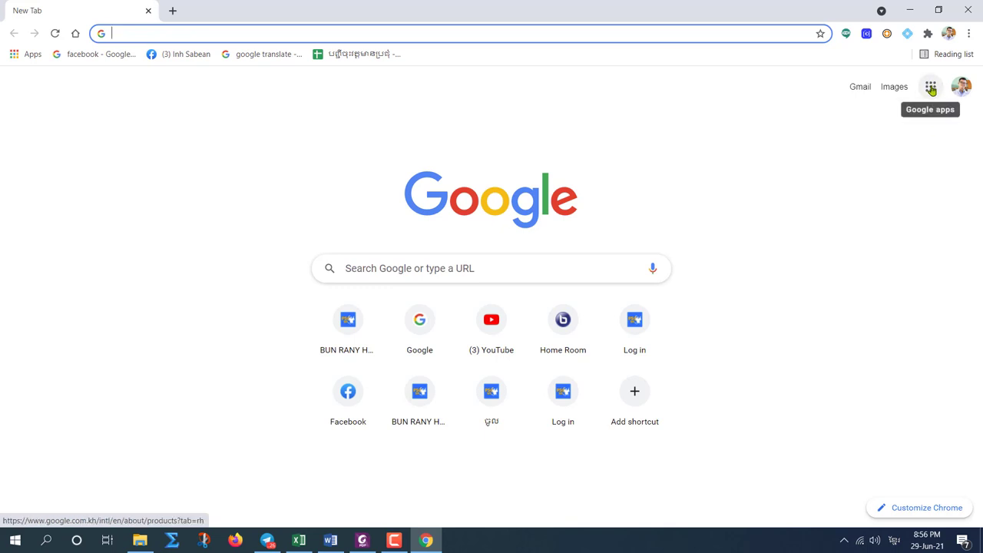
pyautogui.click(929, 86)
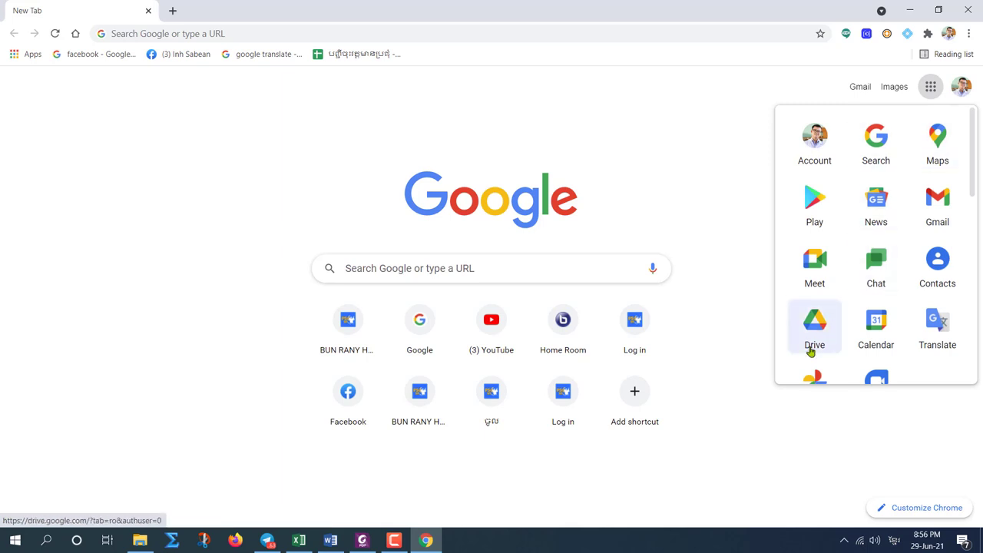
pyautogui.scroll(-1, 829, 327)
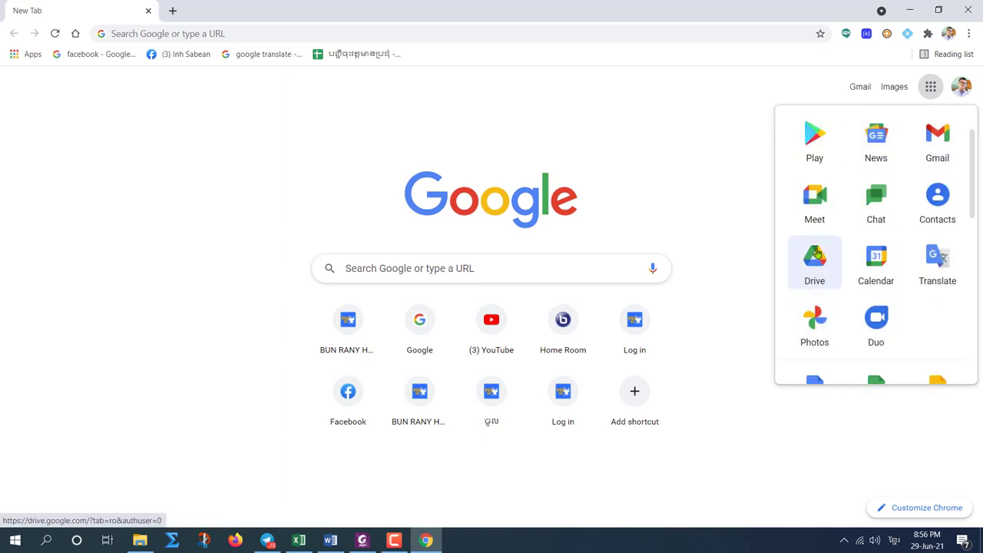
pyautogui.scroll(-2, 818, 254)
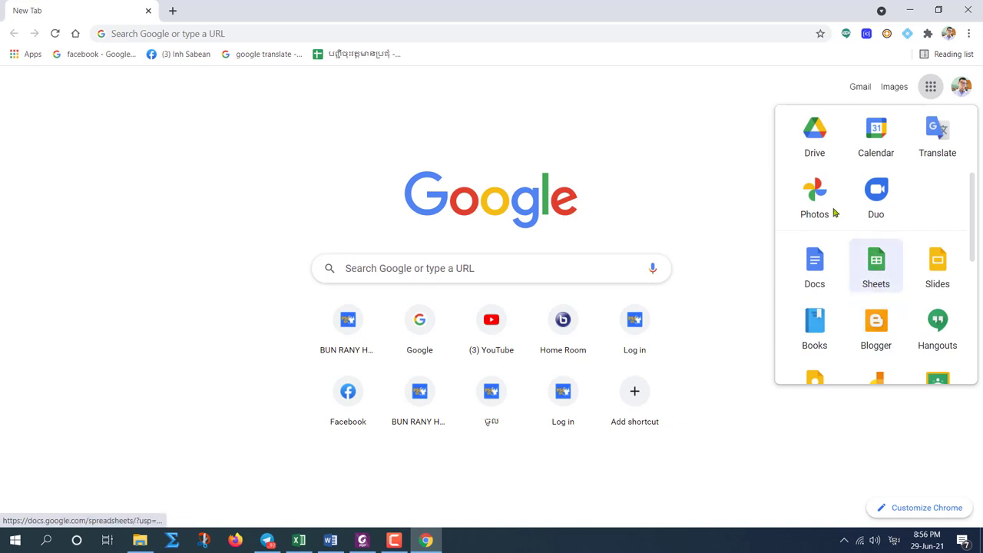
pyautogui.click(892, 269)
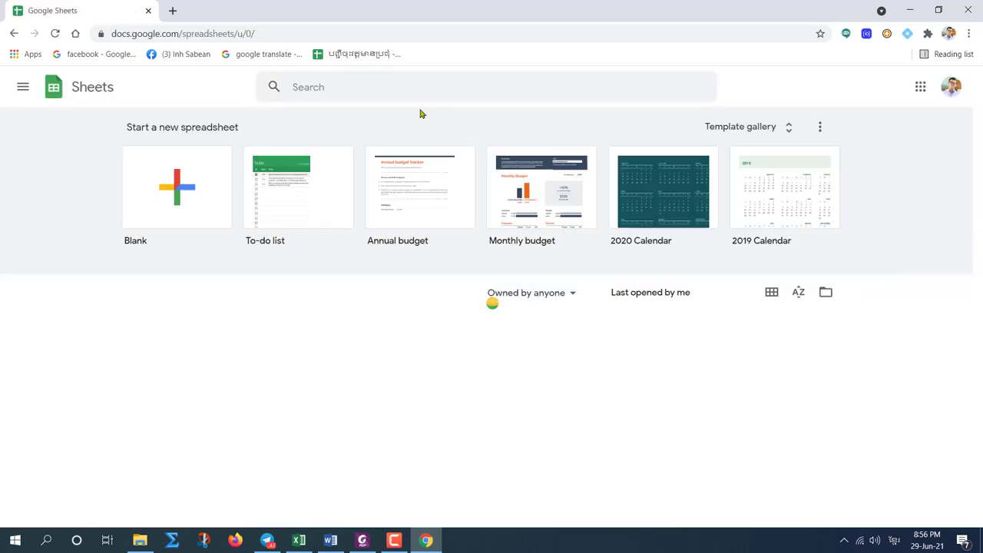
pyautogui.click(172, 189)
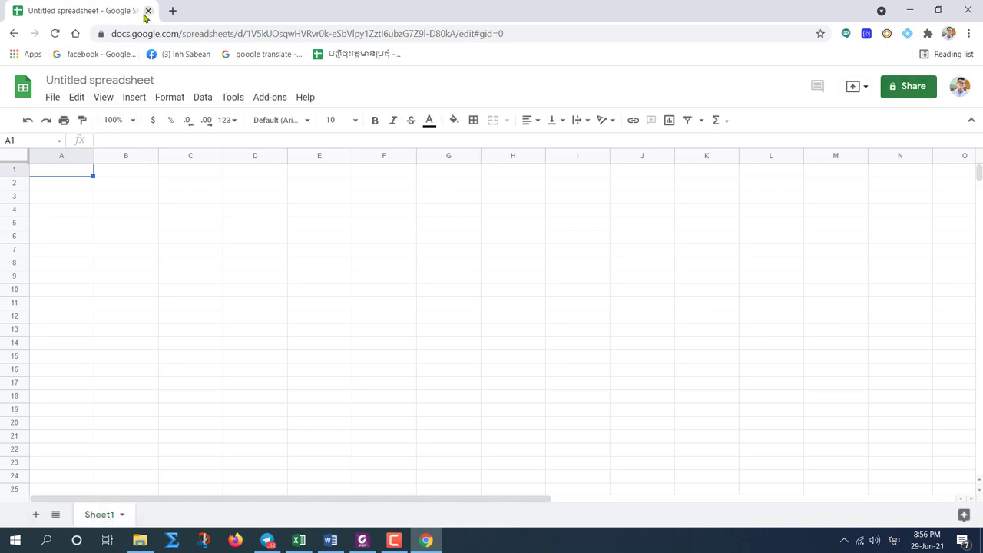
# Leave the blank spreadsheet, return to the browser's start page and open Google Drive from the Google apps.
pyautogui.click(14, 33)
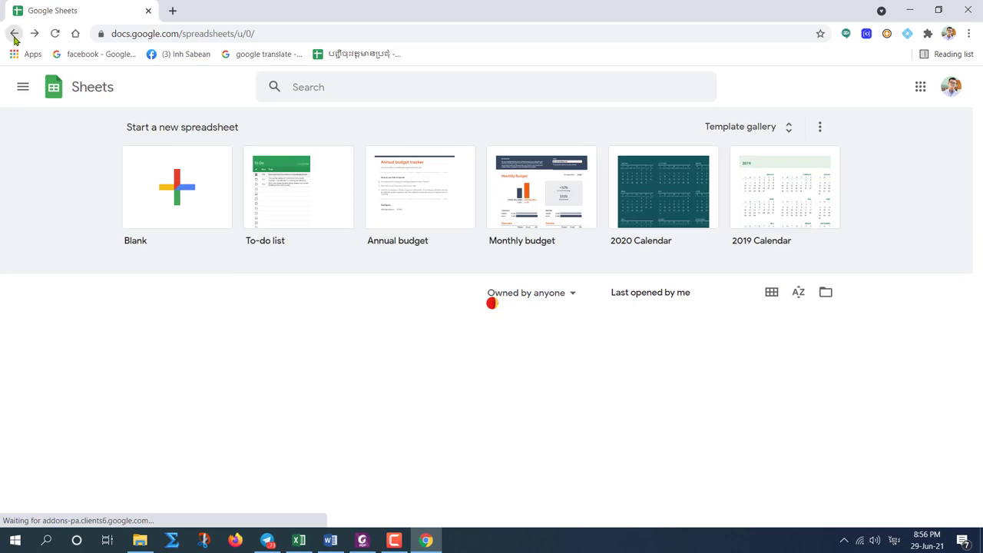
pyautogui.click(14, 33)
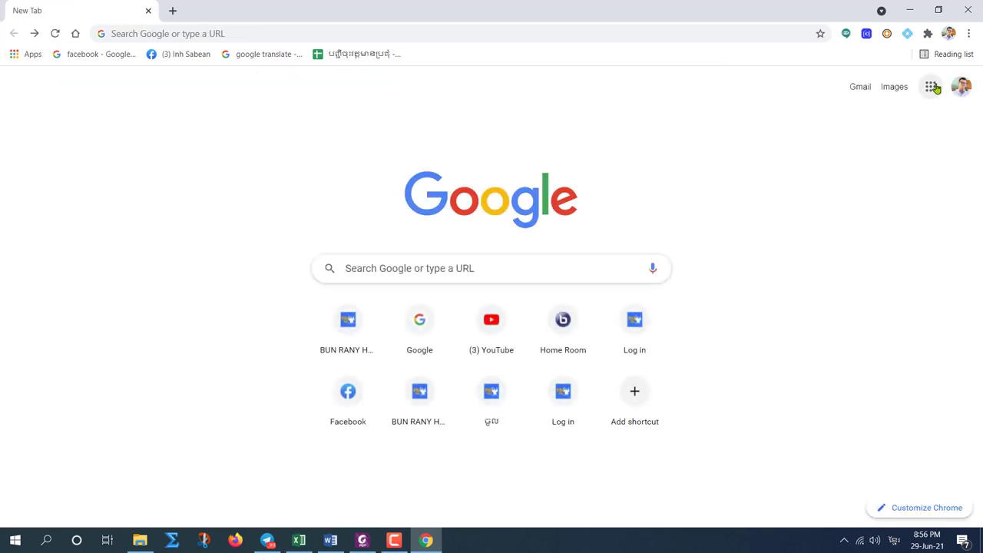
pyautogui.click(932, 86)
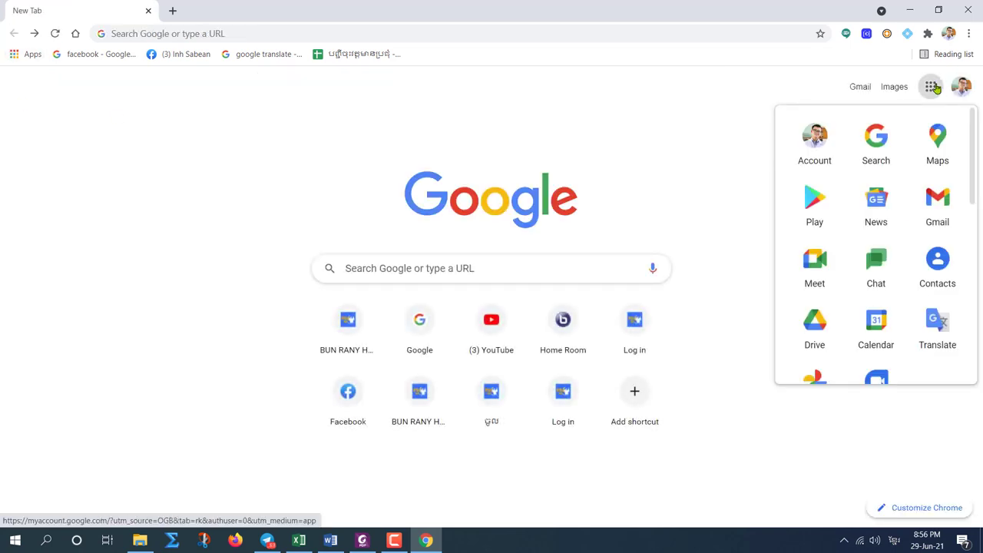
pyautogui.click(815, 321)
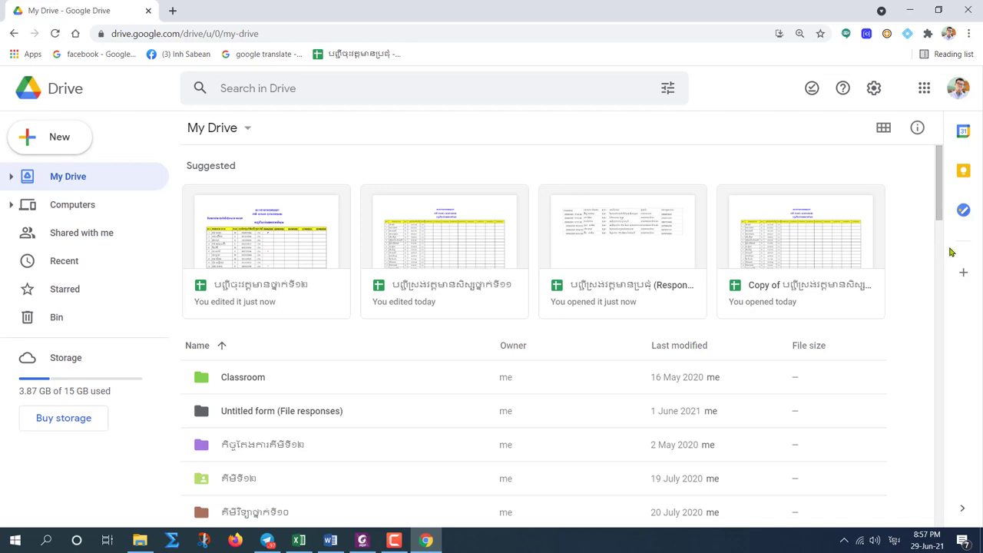
# Create a new blank Google Sheets spreadsheet from My Drive.
pyautogui.scroll(-3, 569, 378)
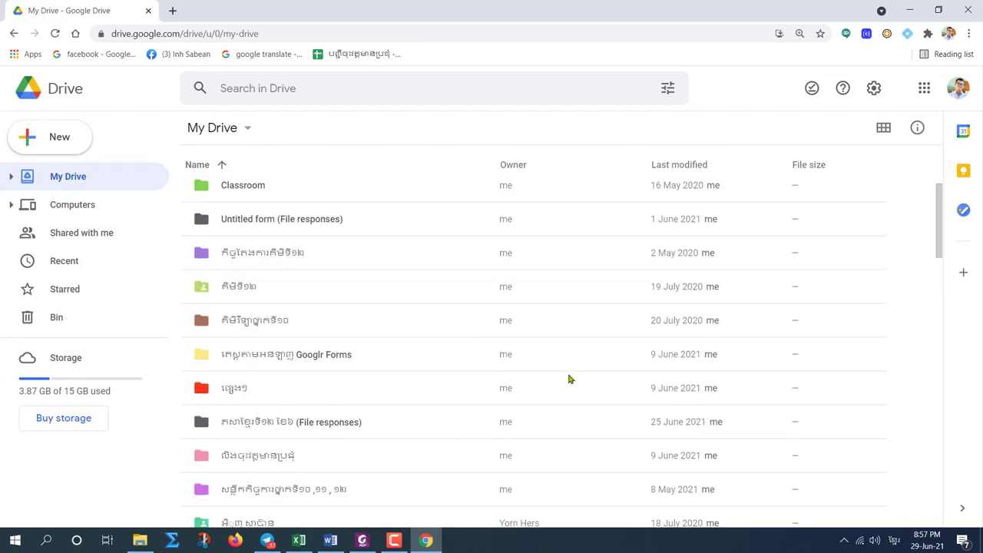
pyautogui.scroll(3, 461, 415)
pyautogui.scroll(-5, 461, 346)
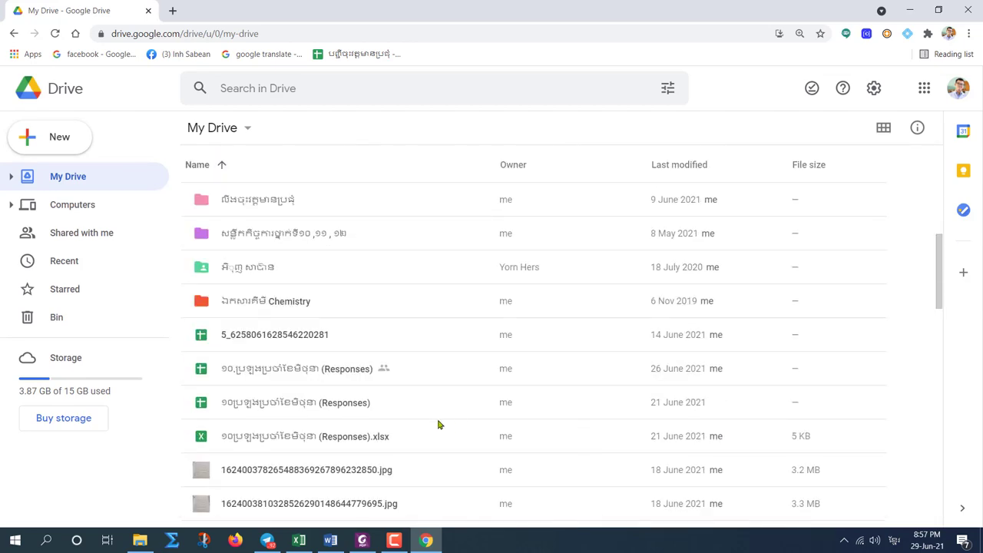
pyautogui.scroll(5, 438, 424)
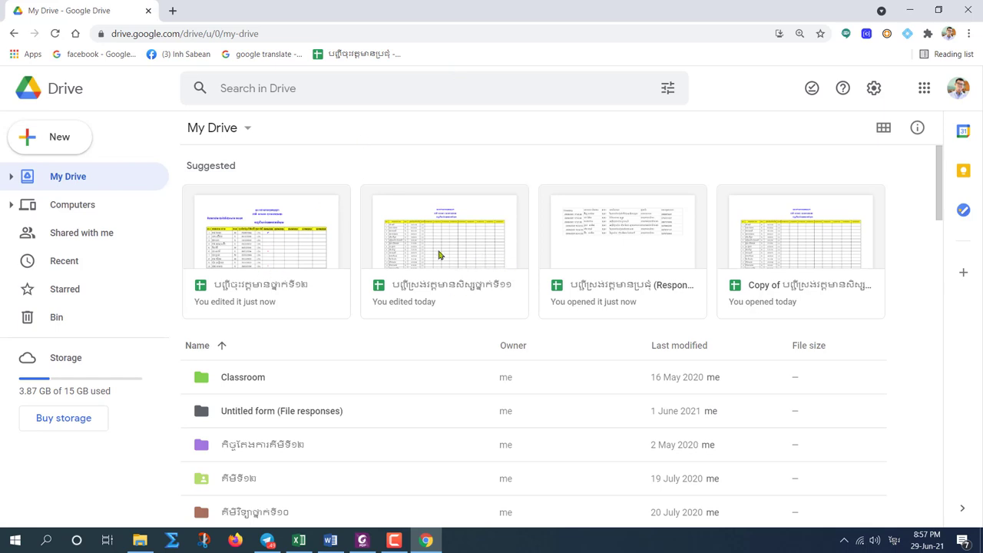
pyautogui.click(39, 139)
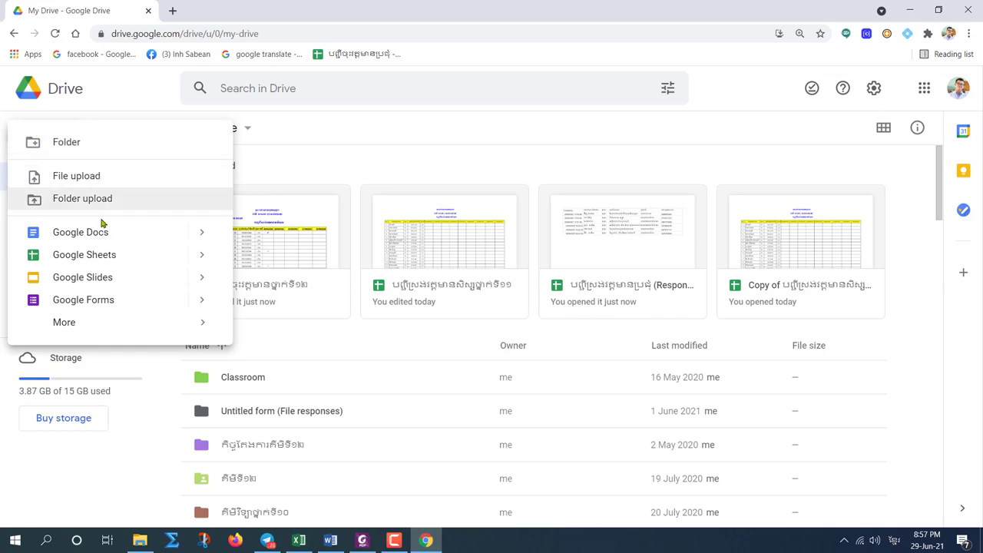
pyautogui.moveTo(84, 255)
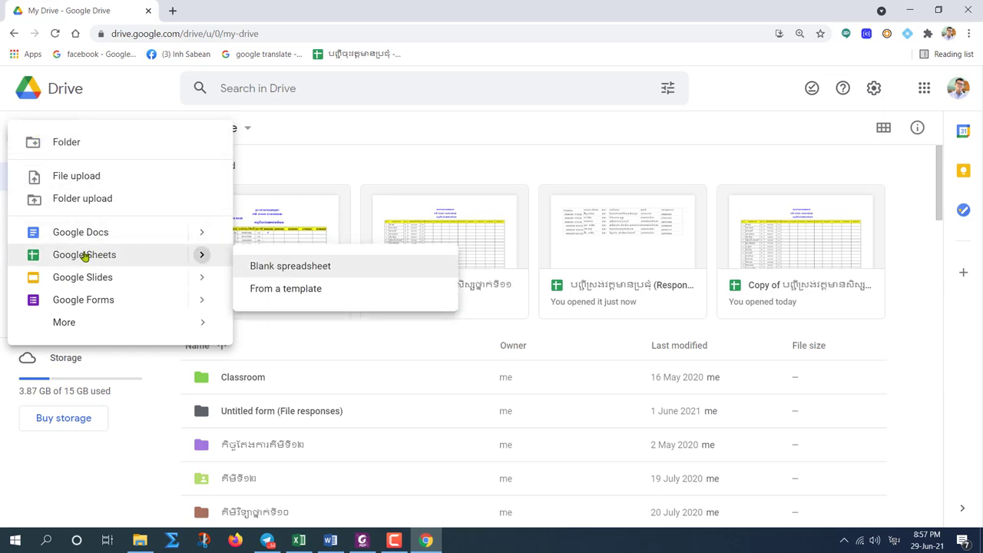
pyautogui.click(56, 256)
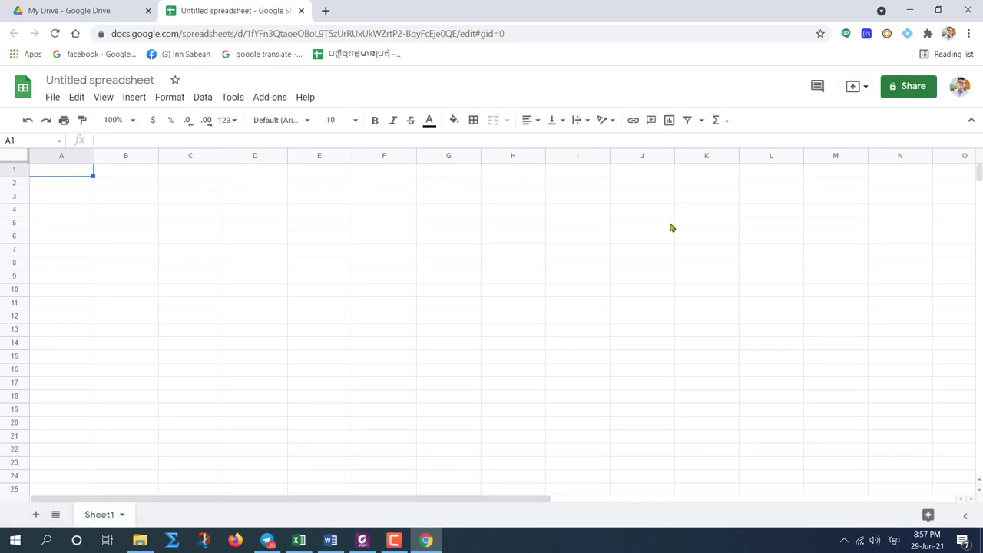
# Enter the heading "ល.រ" in cell A6 of the blank sheet.
pyautogui.click(58, 199)
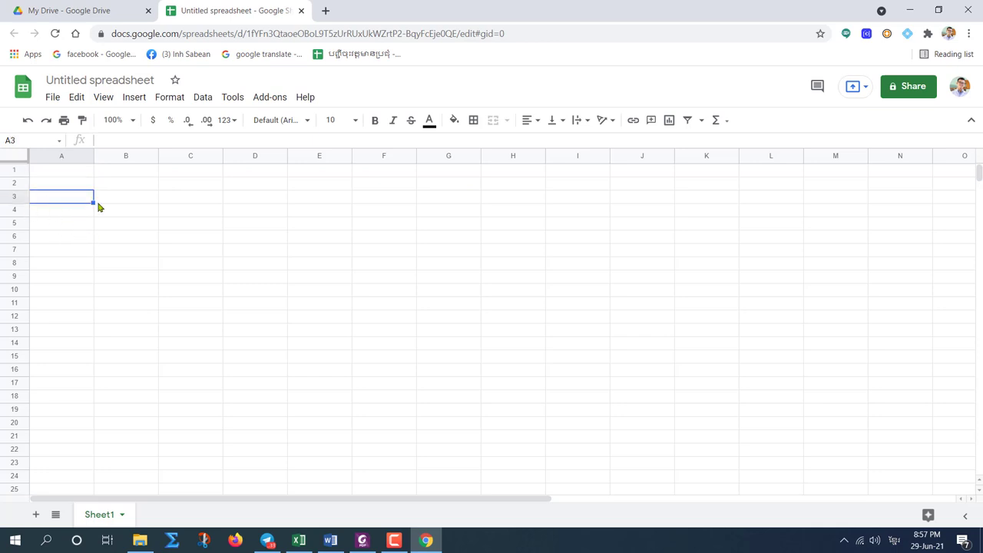
pyautogui.click(57, 172)
pyautogui.click(48, 223)
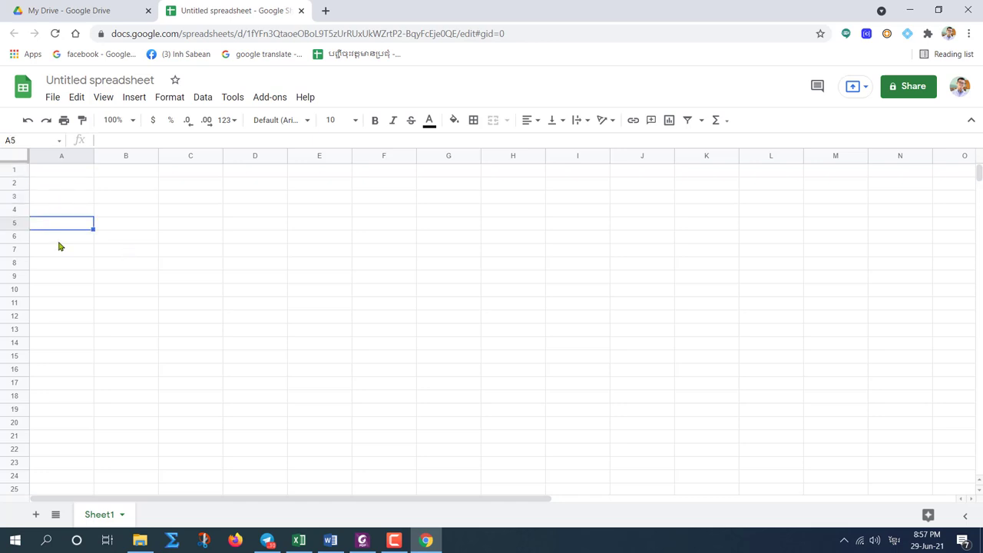
pyautogui.click(54, 238)
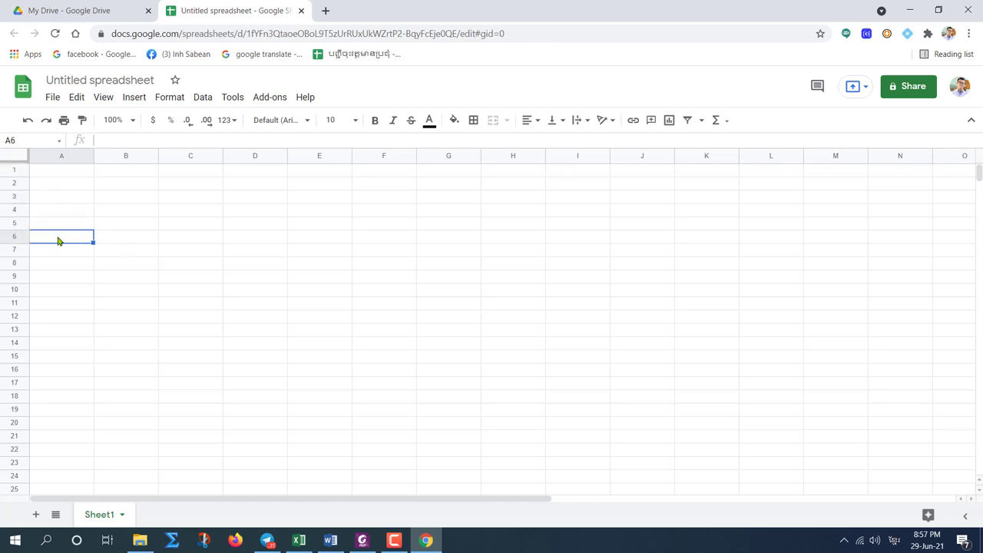
pyautogui.press('alt')
pyautogui.doubleClick(65, 235)
pyautogui.write('ល.រ')
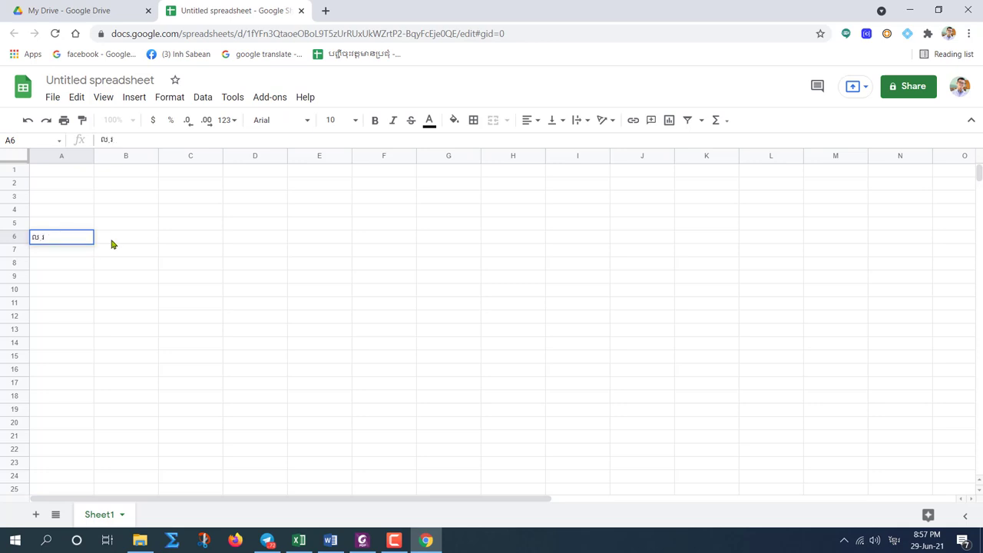
# Enter the heading "គោត្តនាម និងនាម" in B6 and resize columns A and B to fit their headings.
pyautogui.click(136, 242)
pyautogui.write('គោ')
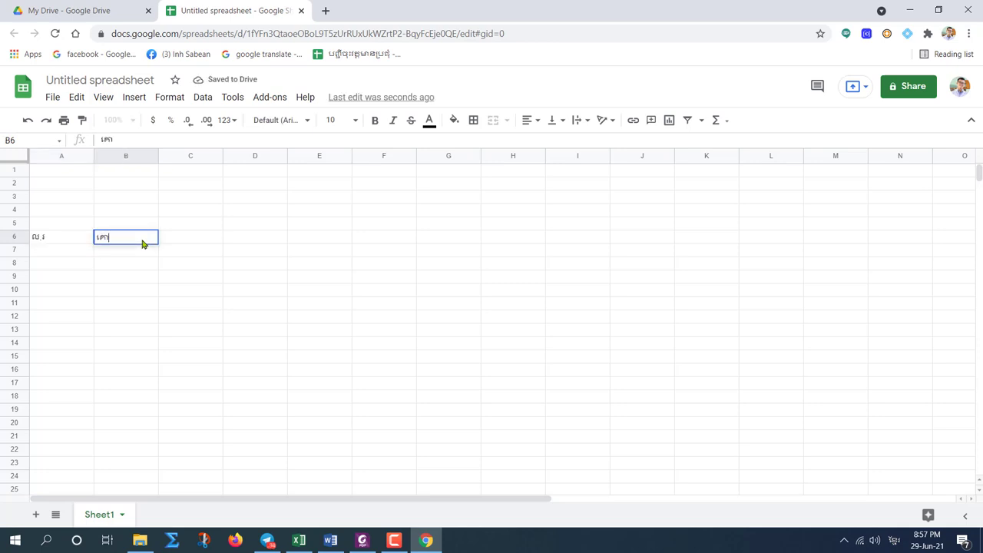
pyautogui.write('ត្តនាម')
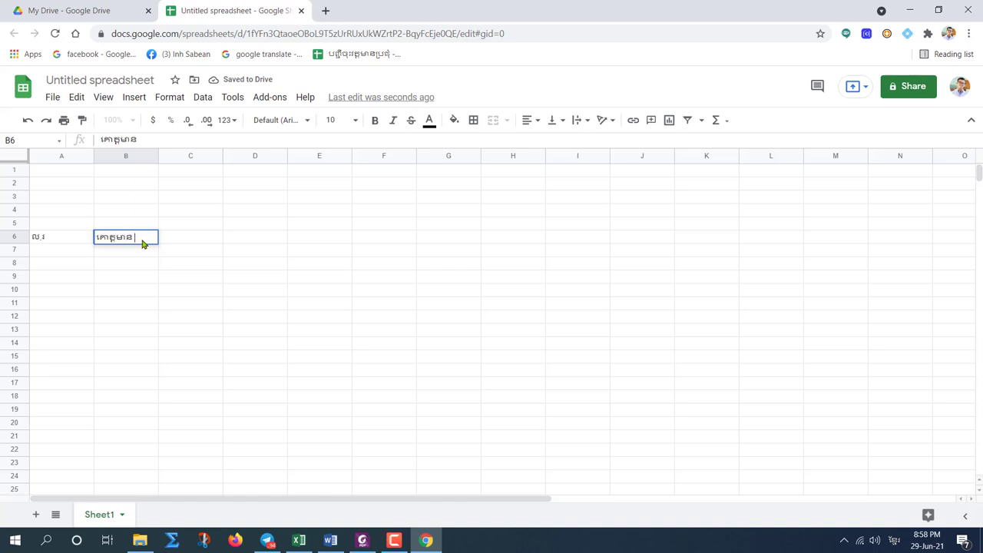
pyautogui.press('BackSpace')
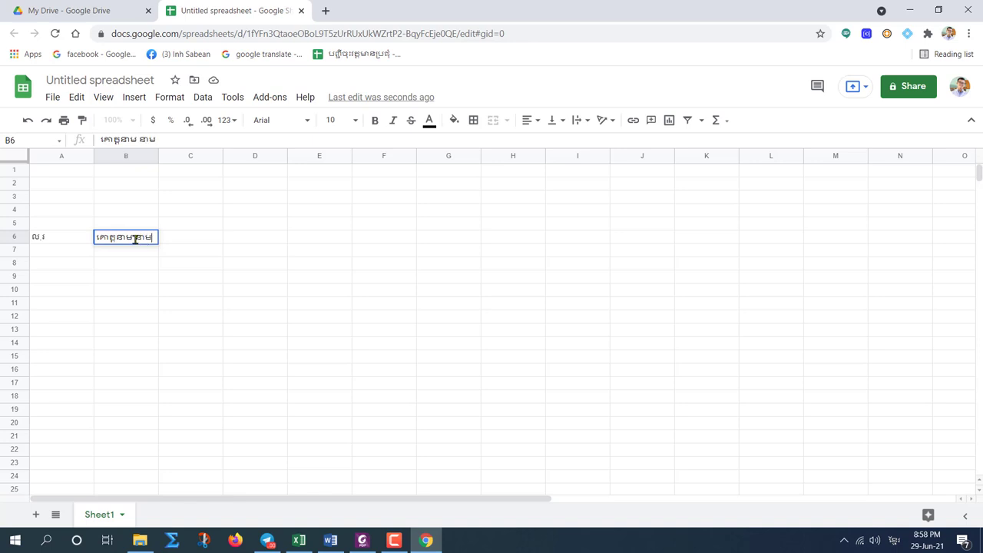
pyautogui.write('និង')
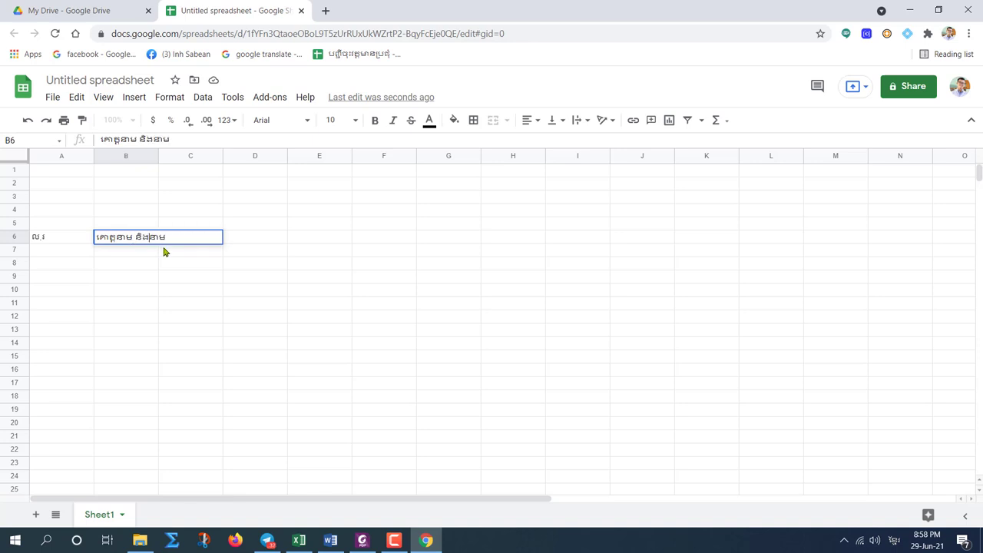
pyautogui.click(163, 252)
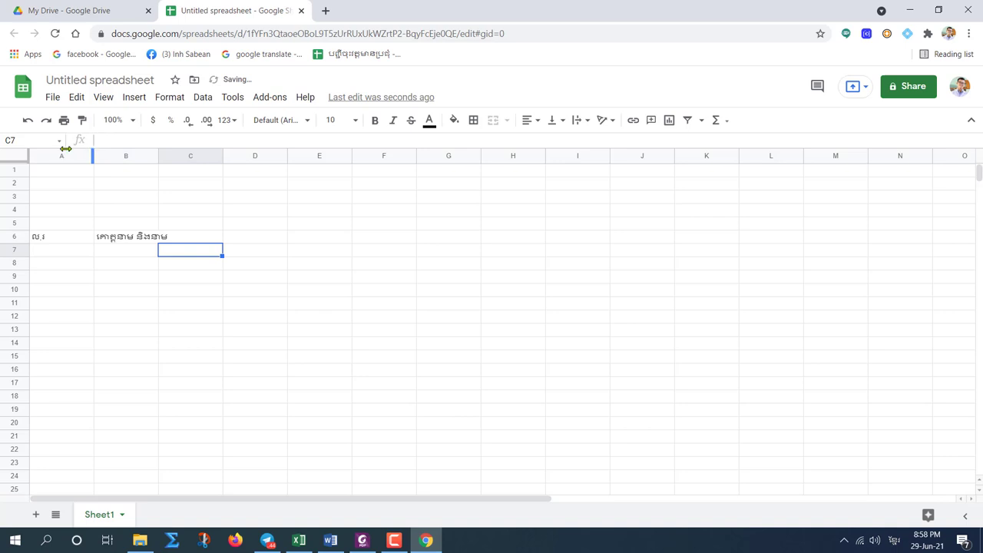
pyautogui.moveTo(66, 149); pyautogui.dragTo(55, 150)
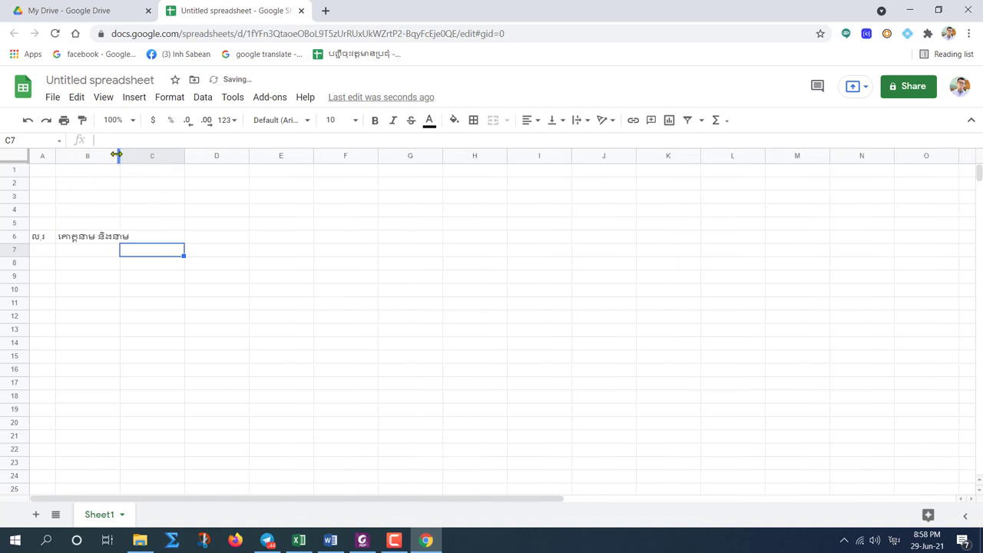
pyautogui.moveTo(116, 154); pyautogui.dragTo(134, 153)
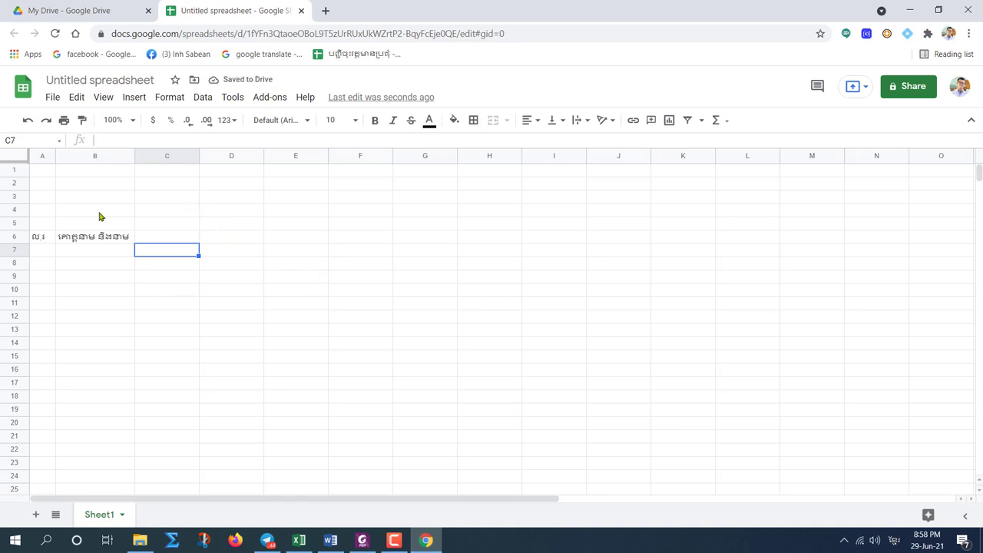
# Enter the headings "ភេទ" in C6 and "ថ្ងៃខែឆ្នាំកំណើត" in D6.
pyautogui.click(173, 242)
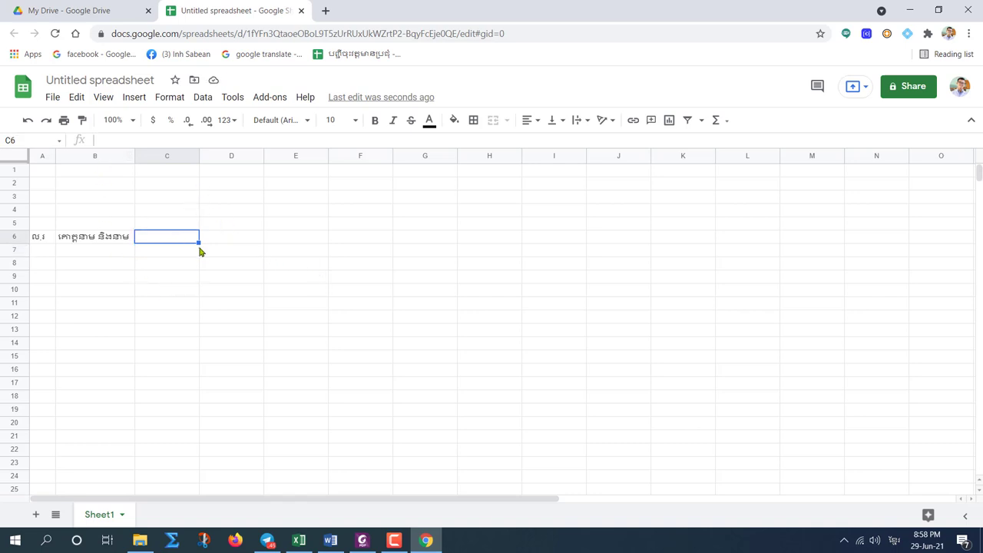
pyautogui.write('ភេទ')
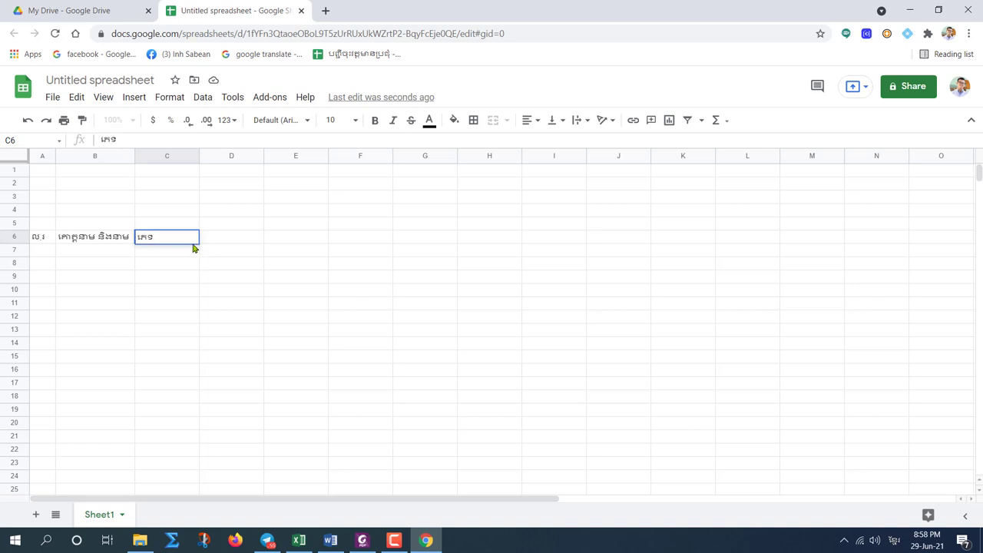
pyautogui.click(234, 240)
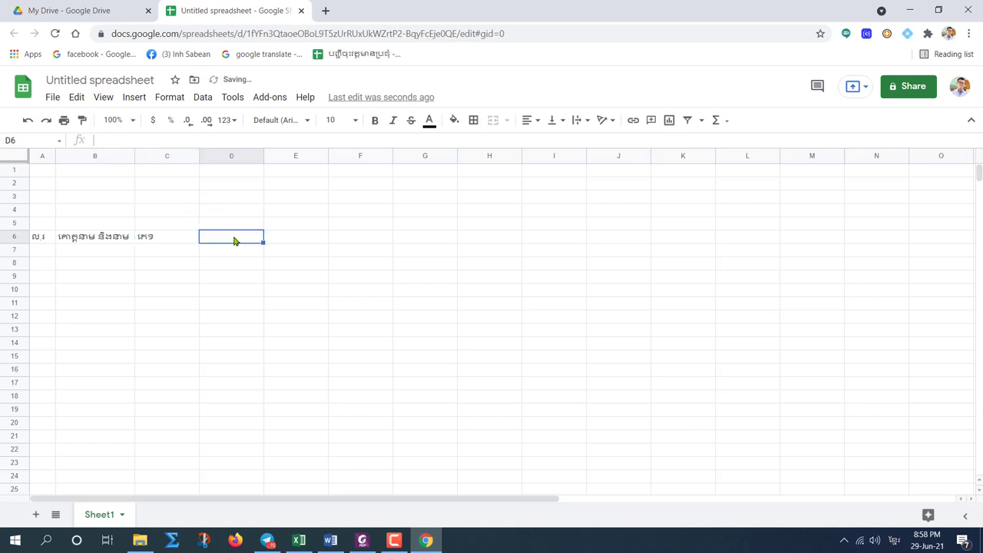
pyautogui.write('ថ្ងៃ')
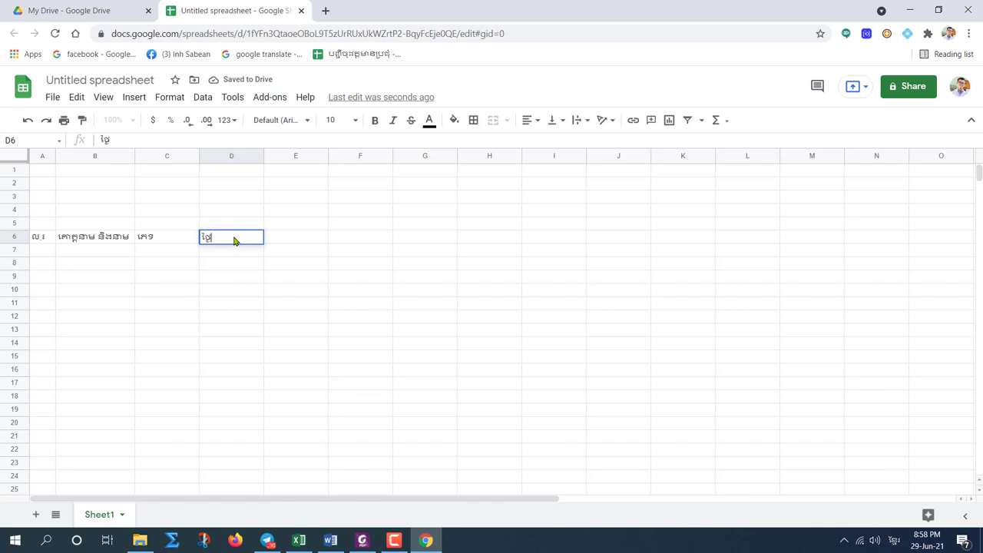
pyautogui.write('ខែឆ្នាំក')
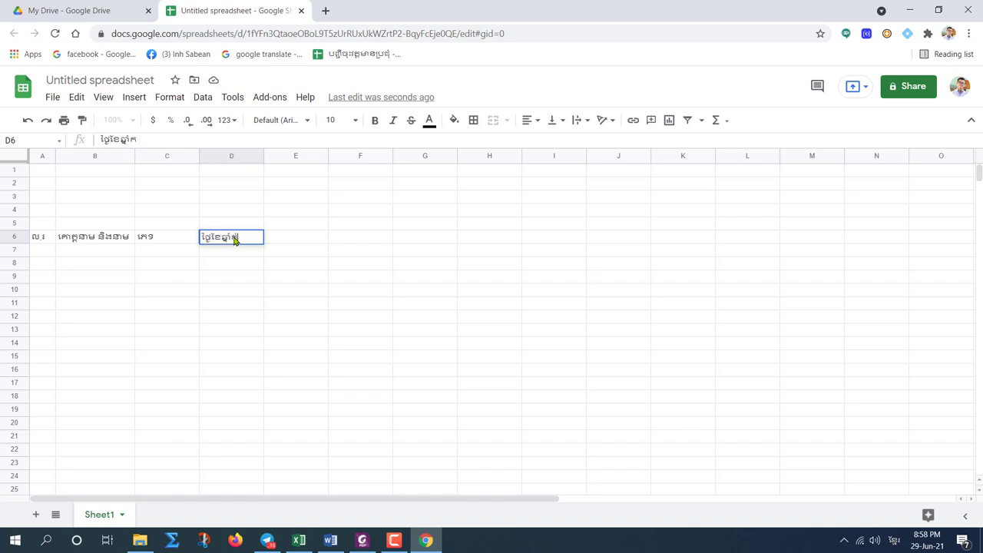
pyautogui.write('ំណើត')
pyautogui.click(262, 280)
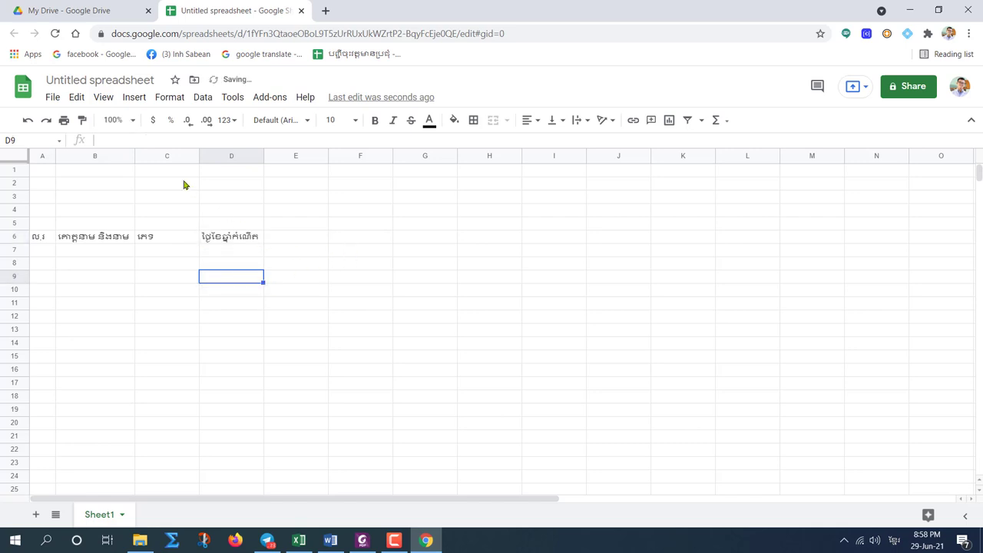
# Narrow column C and slightly widen column D to fit their headings.
pyautogui.moveTo(199, 158); pyautogui.dragTo(163, 157)
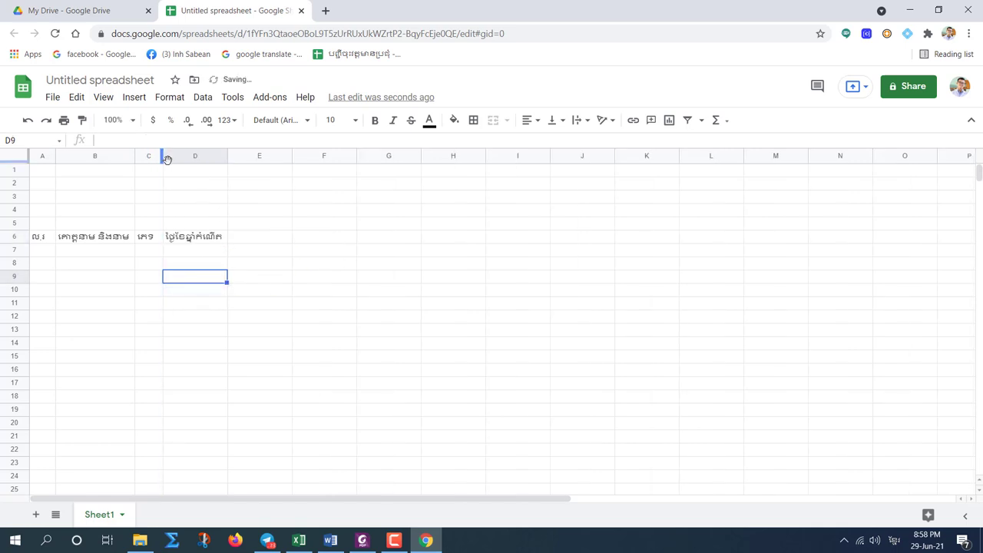
pyautogui.moveTo(224, 157); pyautogui.dragTo(234, 157)
pyautogui.click(274, 235)
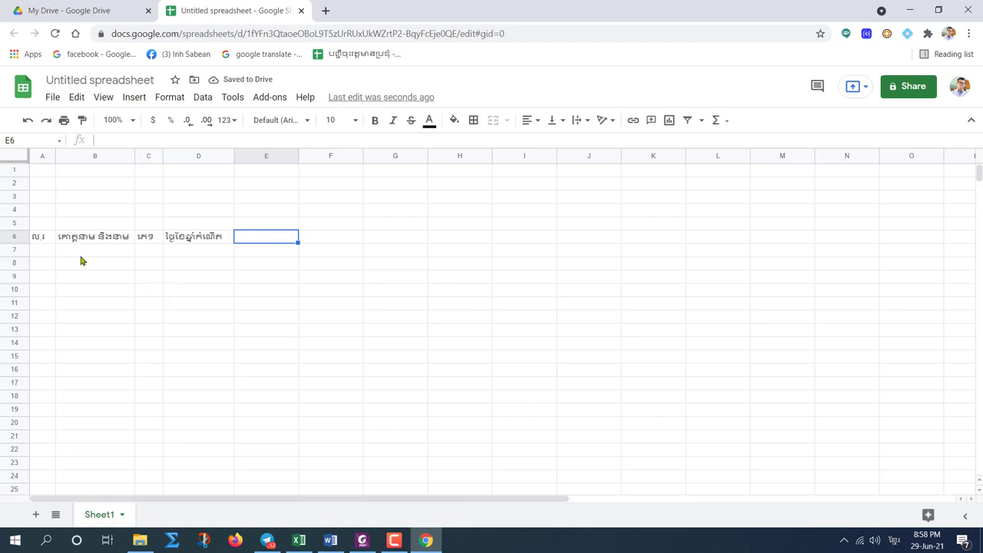
pyautogui.click(44, 253)
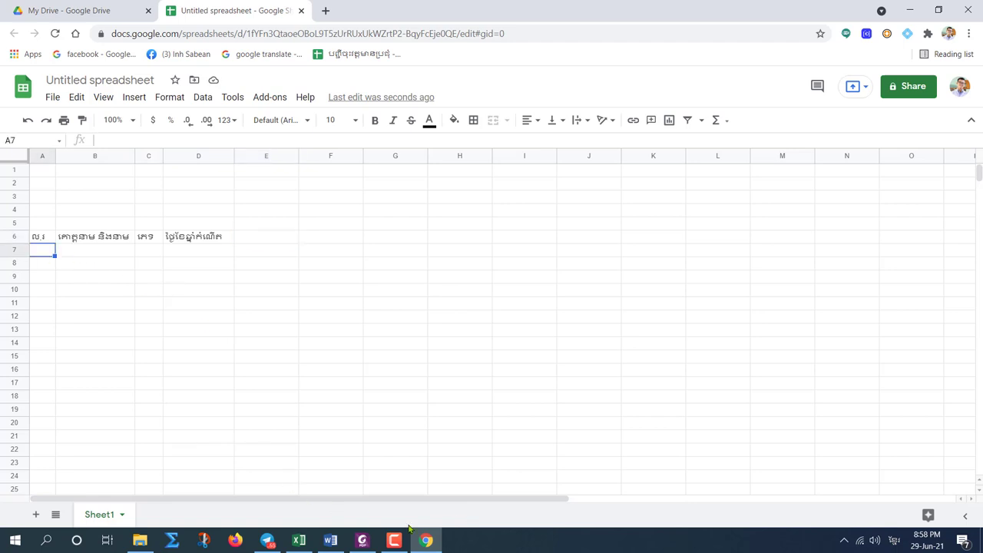
# Switch to the student list workbook in Excel and copy the names, genders and birth dates in C9:E54 of the class 10 A sheet.
pyautogui.moveTo(299, 540)
pyautogui.click(316, 501)
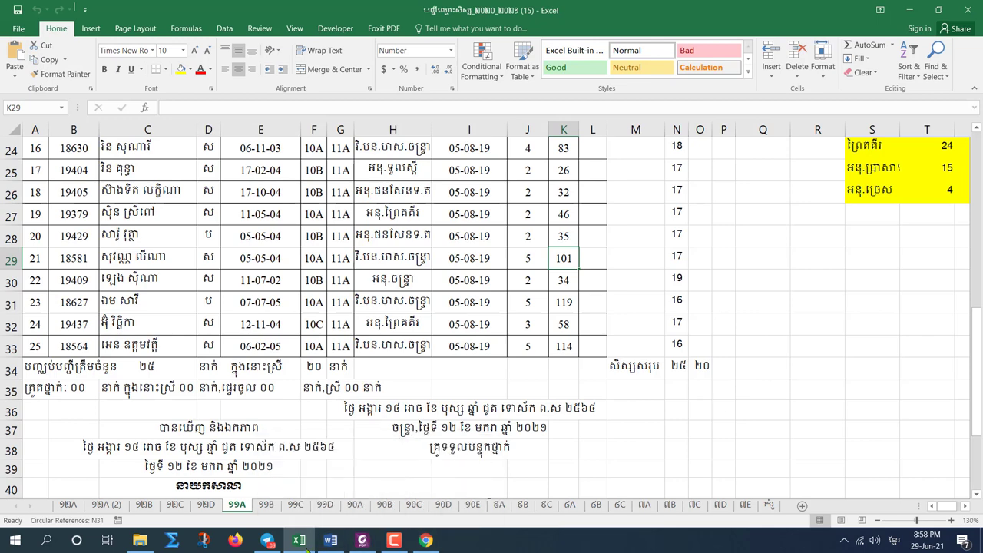
pyautogui.click(358, 505)
pyautogui.scroll(6, 40, 274)
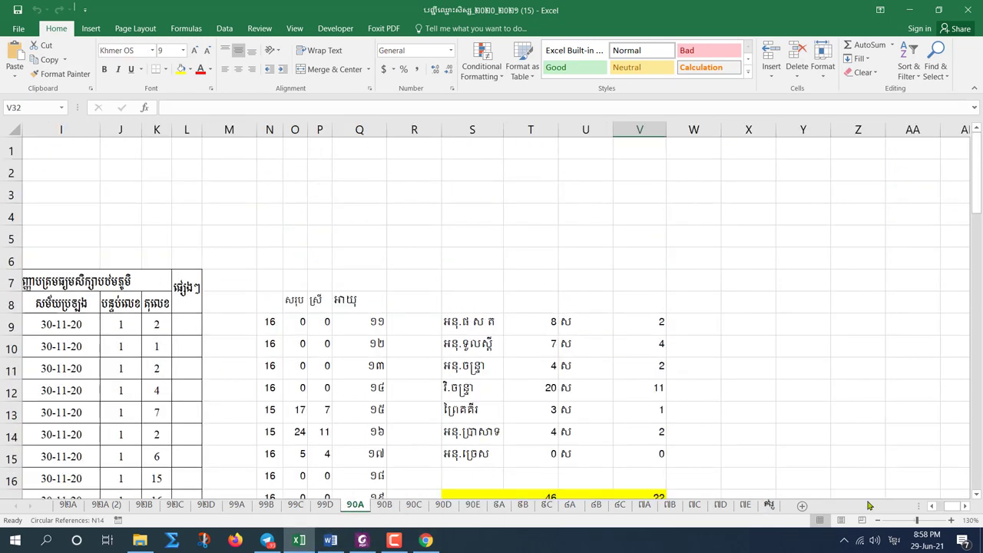
pyautogui.hscroll(-4, 952, 509)
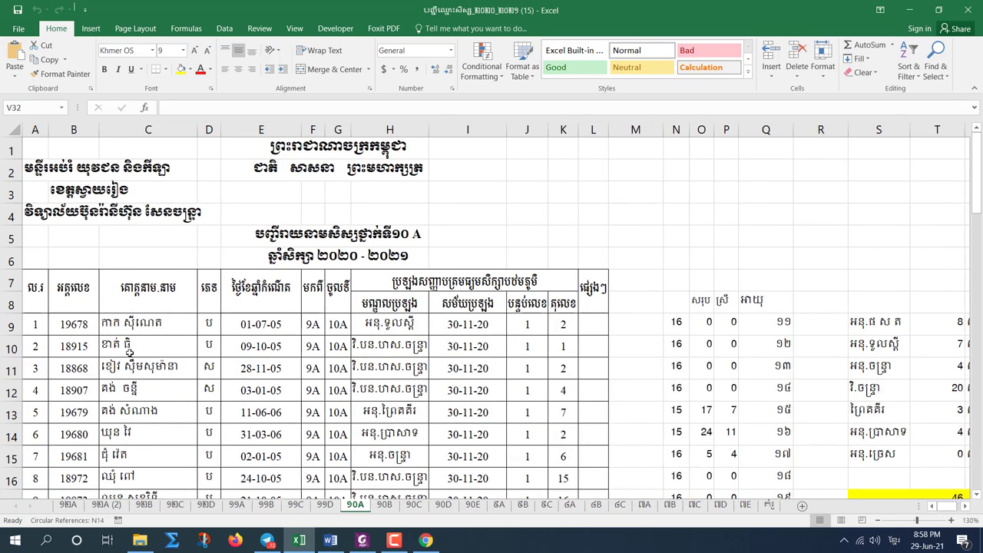
pyautogui.scroll(-2, 154, 327)
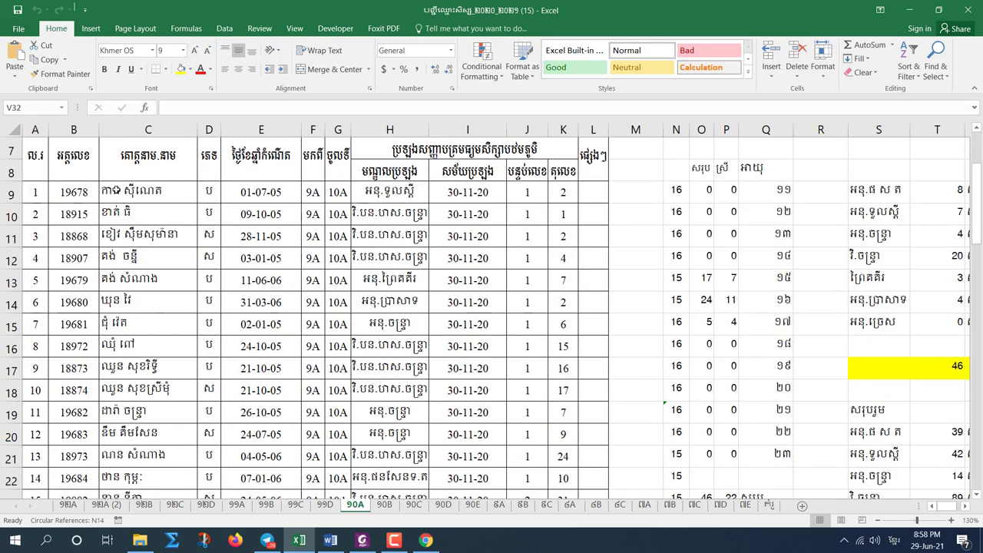
pyautogui.moveTo(131, 192); pyautogui.dragTo(274, 392)
pyautogui.hotkey('ctrl', 'c')
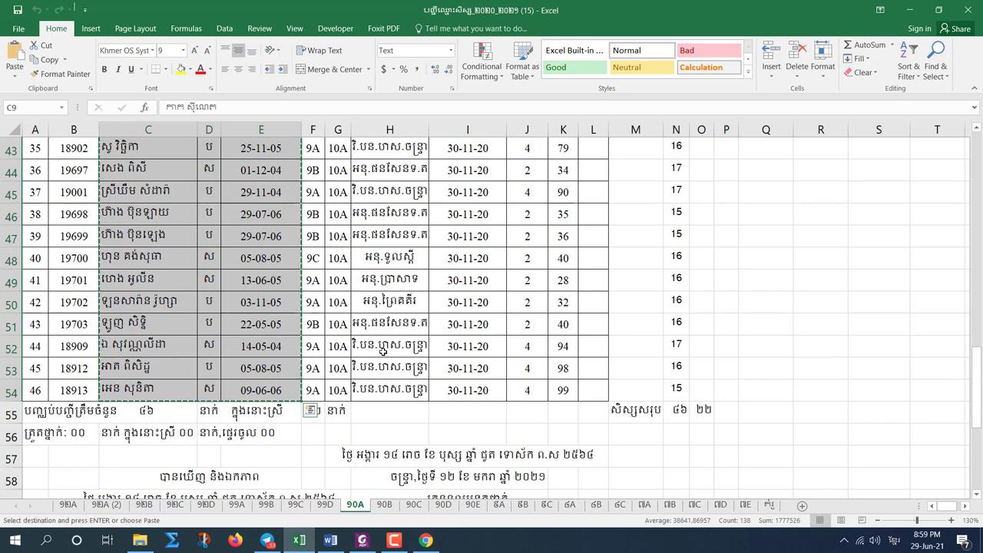
# Switch back to the Google Sheets spreadsheet in Chrome and paste the copied student data starting at cell B7.
pyautogui.click(426, 540)
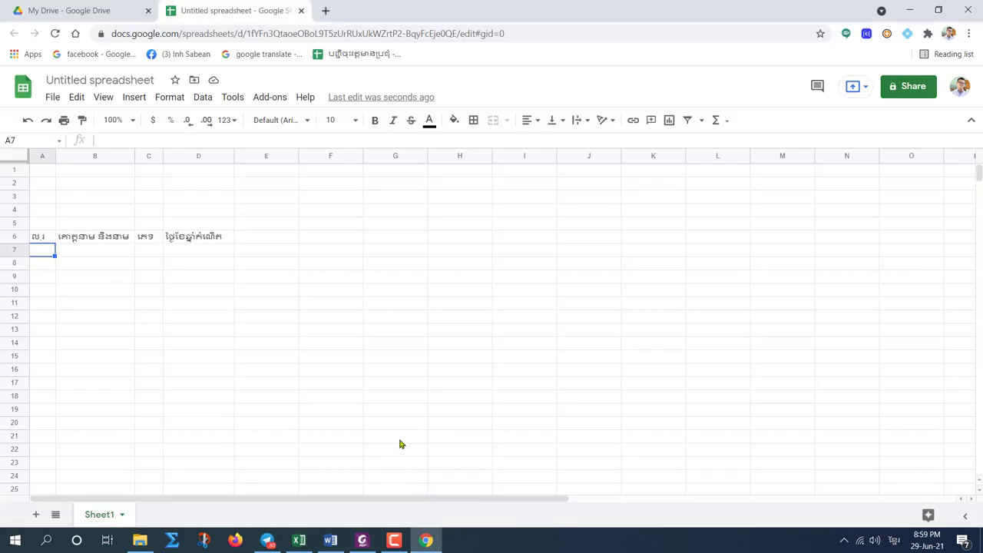
pyautogui.click(75, 256)
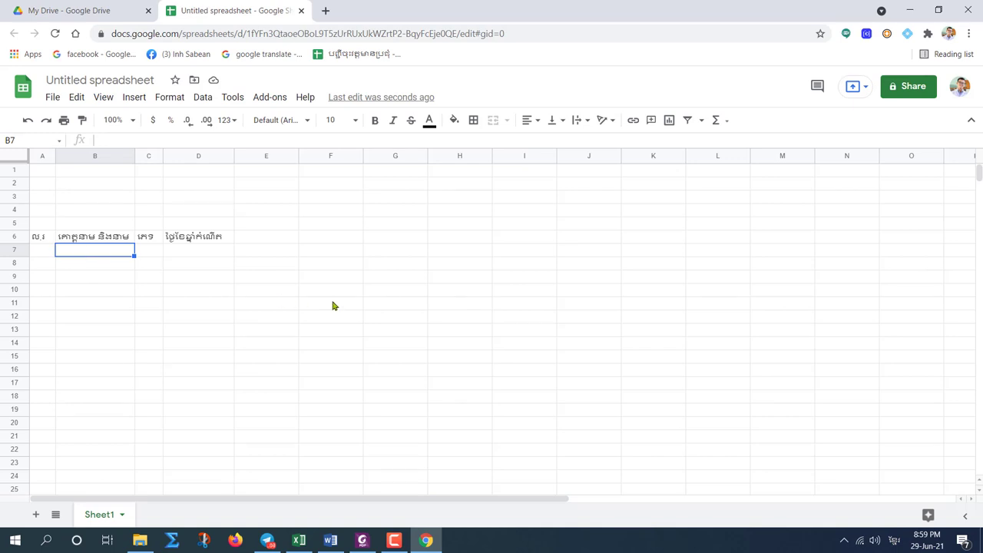
pyautogui.hotkey('ctrl', 'v')
pyautogui.scroll(-8, 175, 362)
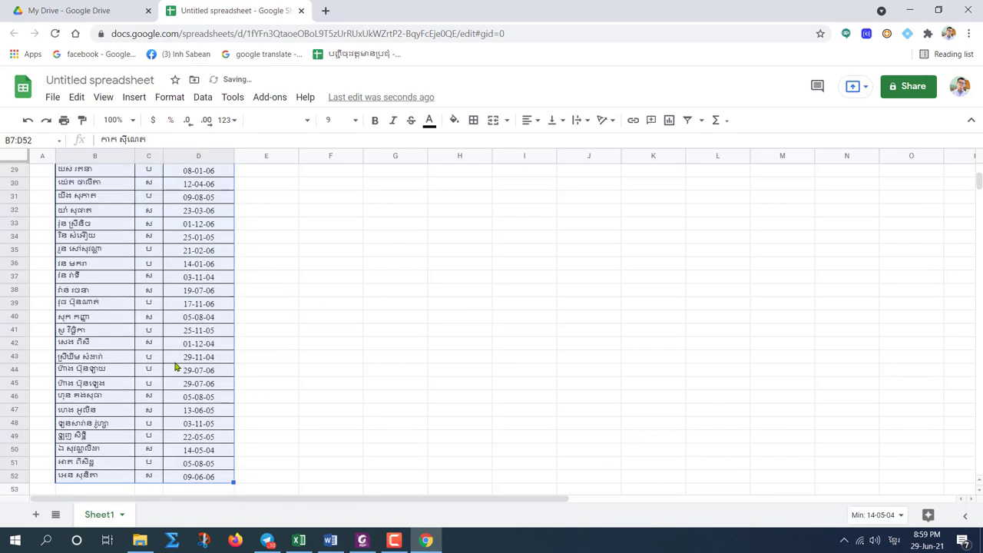
pyautogui.scroll(4, 184, 379)
pyautogui.click(316, 318)
pyautogui.scroll(5, 318, 343)
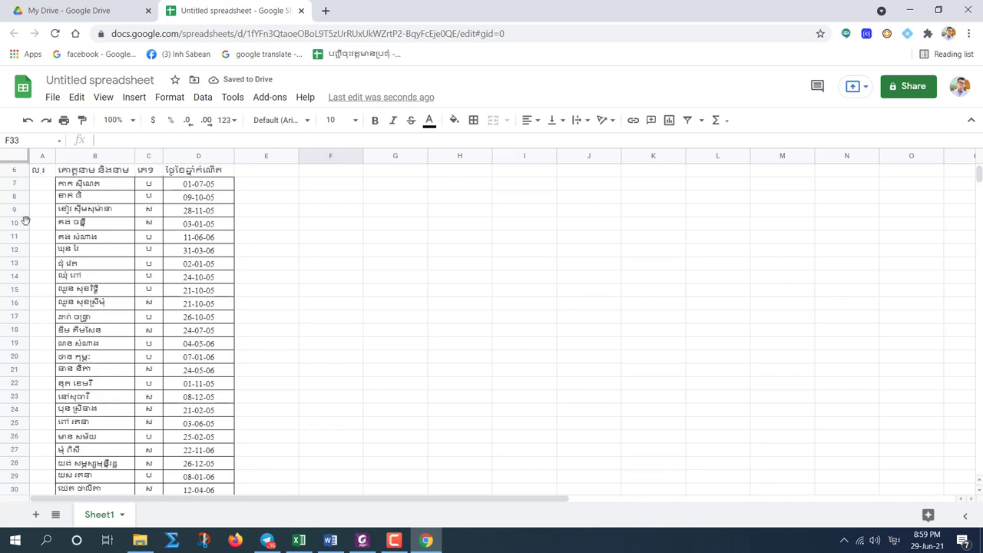
# Number the students in column A from 1 to 46, filling the series down from A7 to A52.
pyautogui.click(44, 255)
pyautogui.write('1')
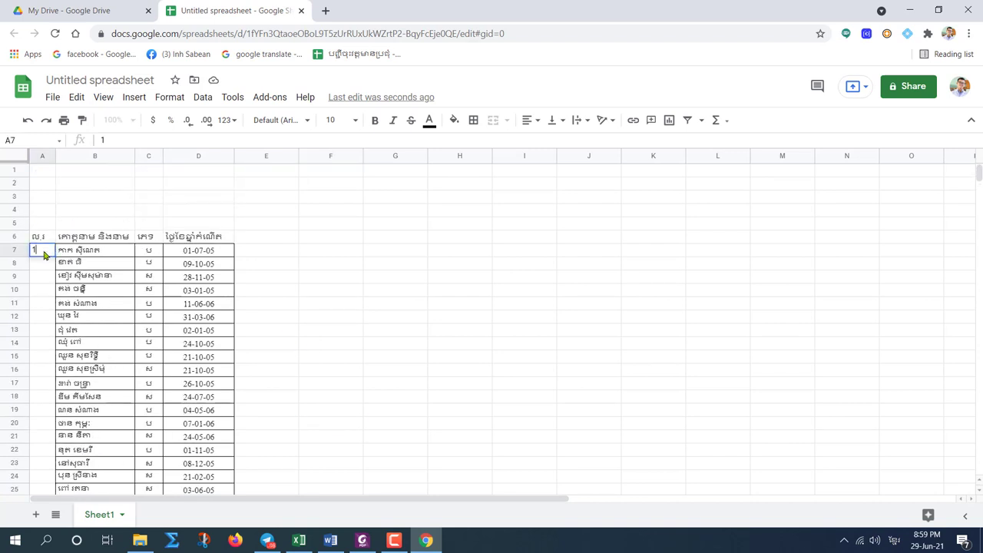
pyautogui.press('Return')
pyautogui.write('2')
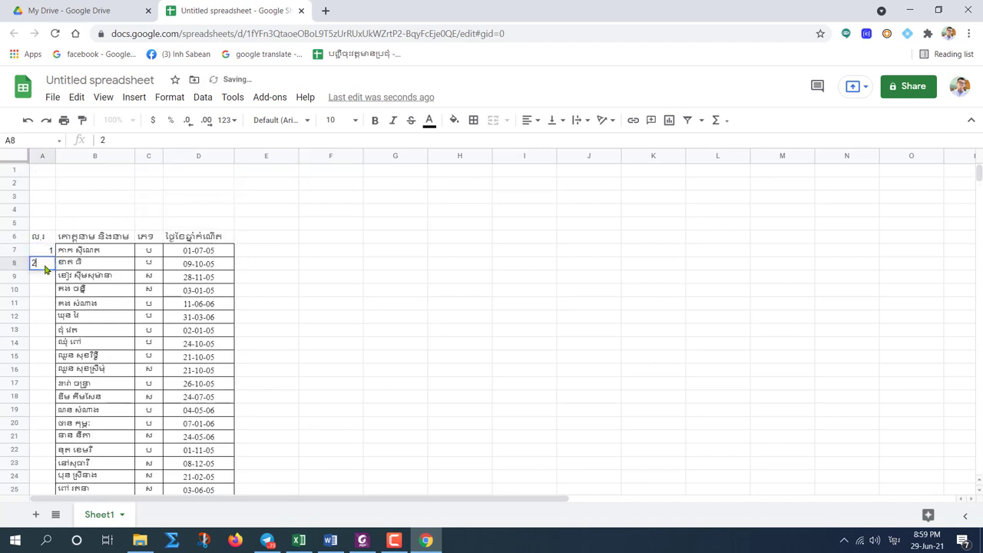
pyautogui.click(241, 295)
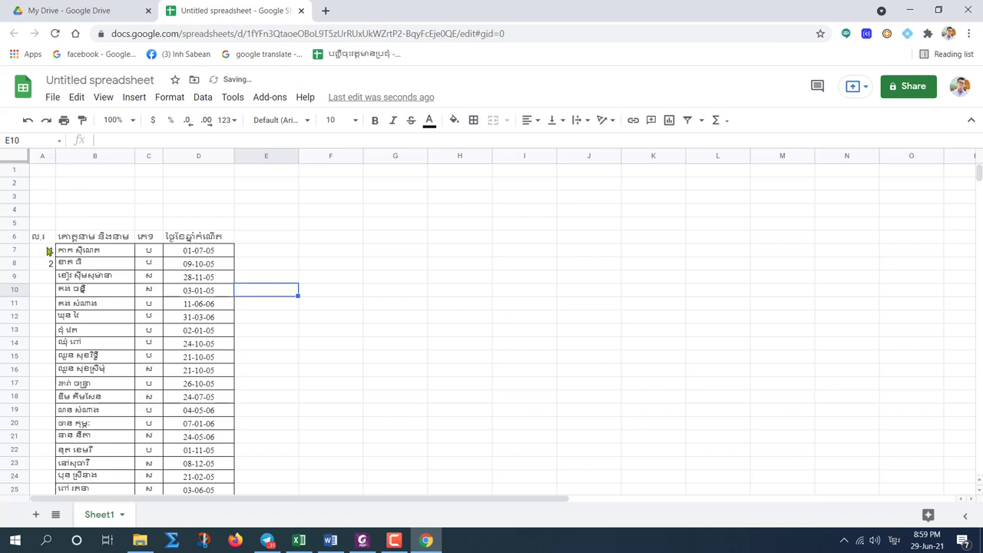
pyautogui.moveTo(48, 251); pyautogui.dragTo(48, 264)
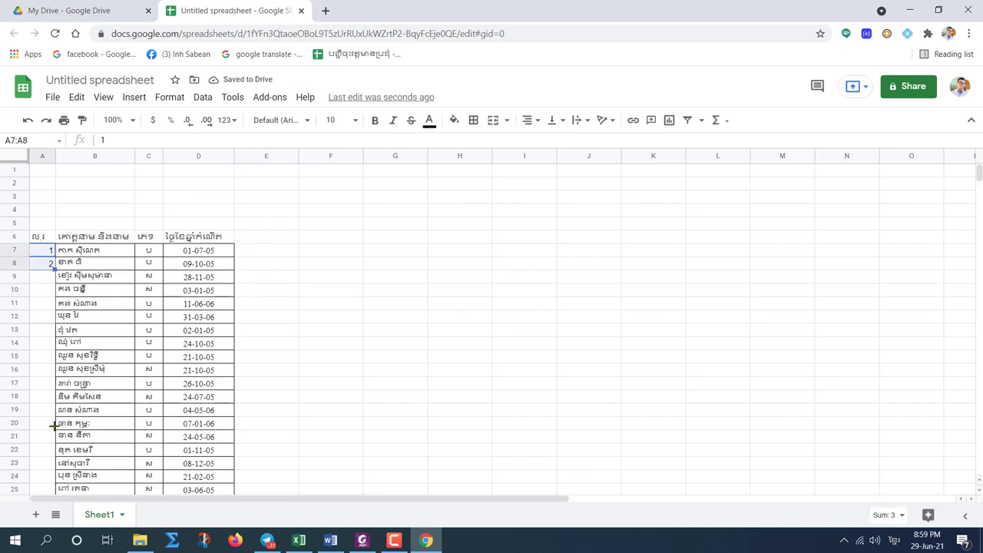
pyautogui.moveTo(54, 425); pyautogui.dragTo(105, 368)
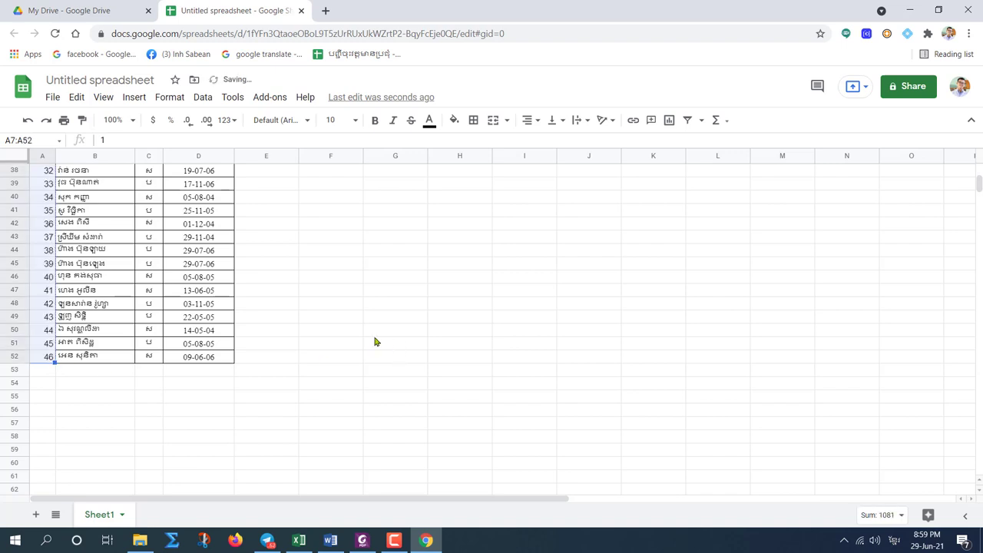
pyautogui.click(277, 319)
pyautogui.scroll(5, 446, 321)
pyautogui.scroll(4, 408, 326)
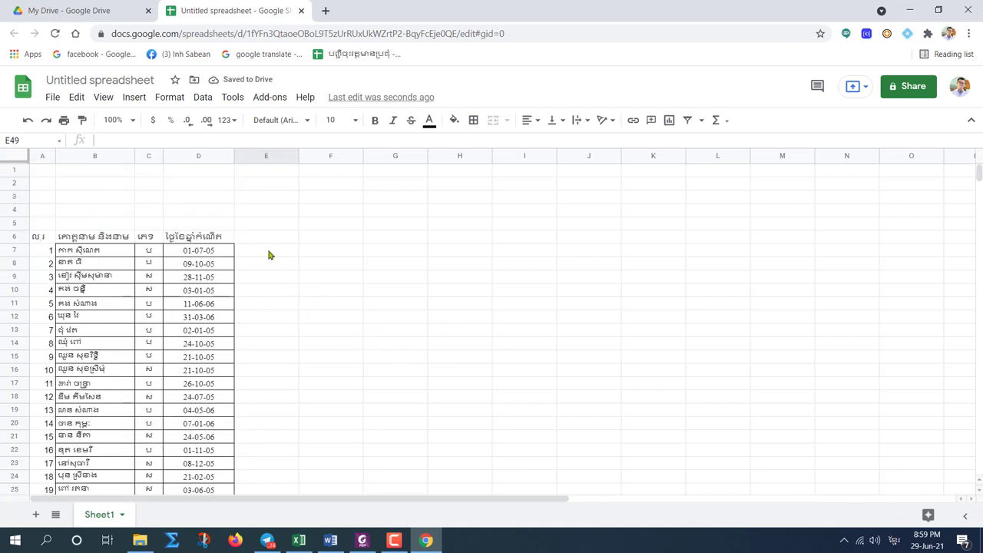
# Enter the class heading "ថ្នាក់ទី" in E6.
pyautogui.click(264, 238)
pyautogui.write('ថ្នាក់ទី')
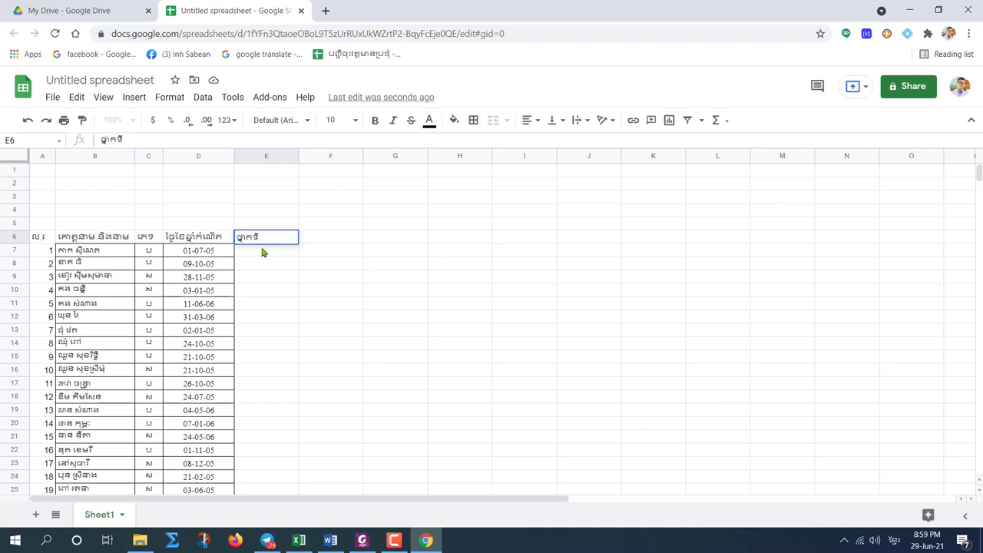
pyautogui.press('Return')
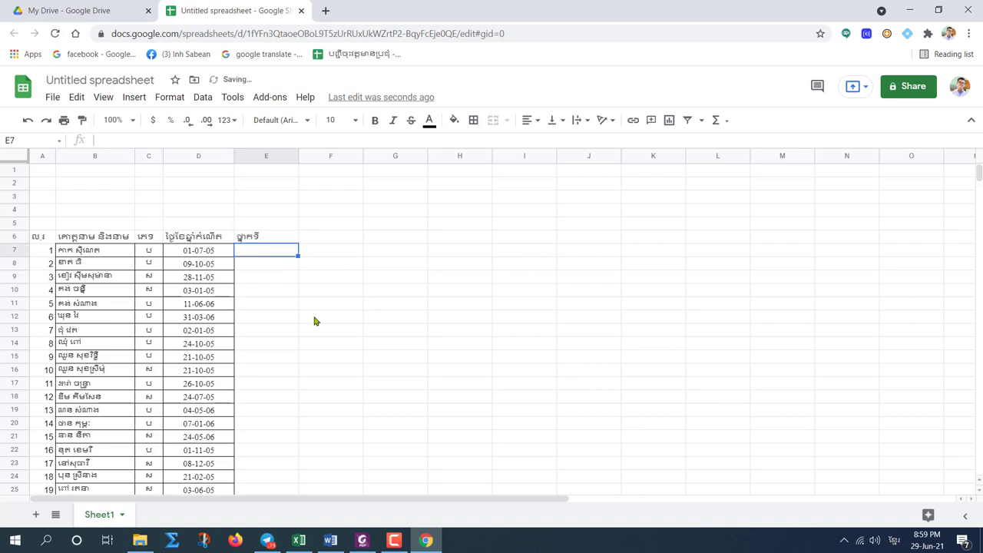
# Switch to the student list workbook in Excel and copy the class entries in G9:G54 of the class 10 A sheet.
pyautogui.click(301, 544)
pyautogui.scroll(12, 333, 261)
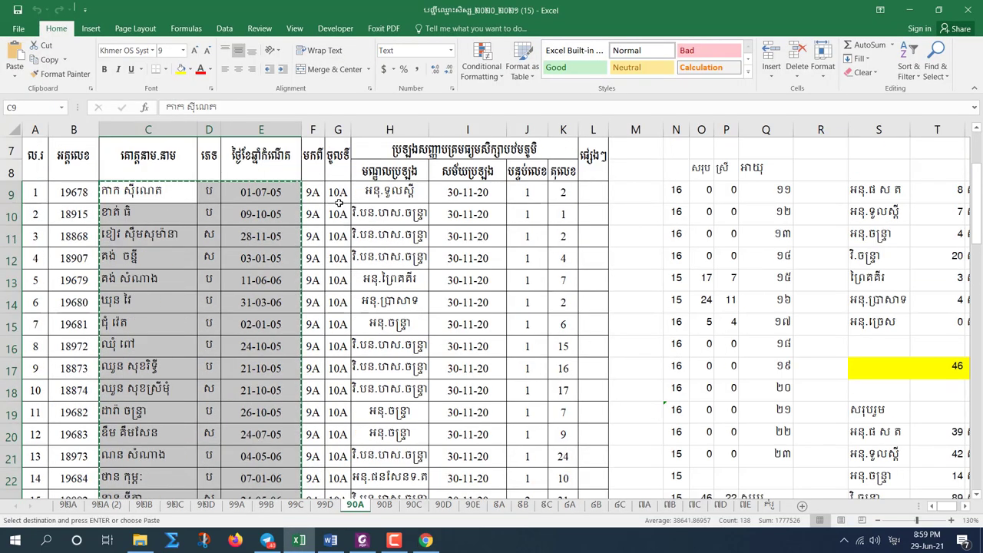
pyautogui.moveTo(338, 202); pyautogui.dragTo(332, 370)
pyautogui.hotkey('ctrl', 'v')
pyautogui.hotkey('ctrl', 'c')
# Switch back to the Google Sheets spreadsheet in Chrome and paste the copied class entries starting at cell E7.
pyautogui.moveTo(426, 541)
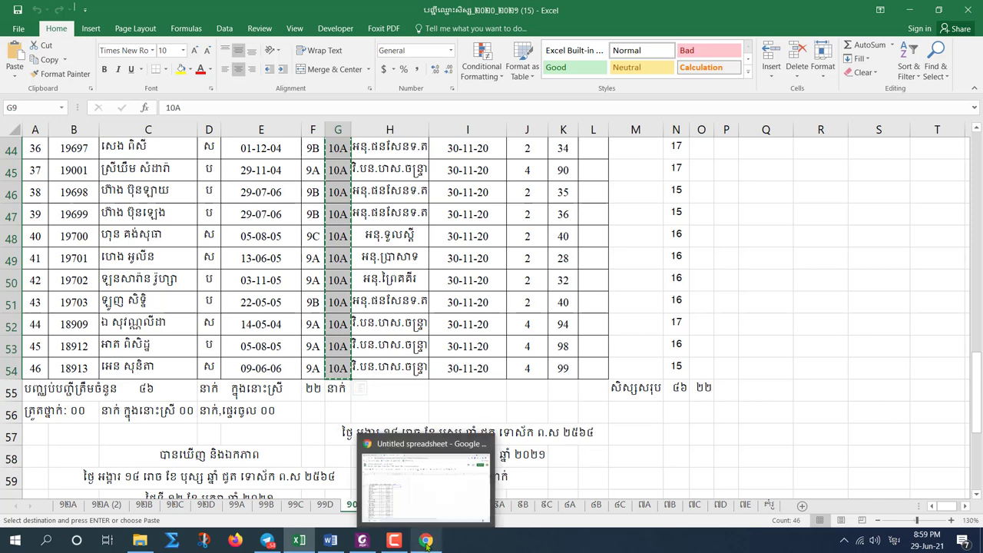
pyautogui.click(425, 507)
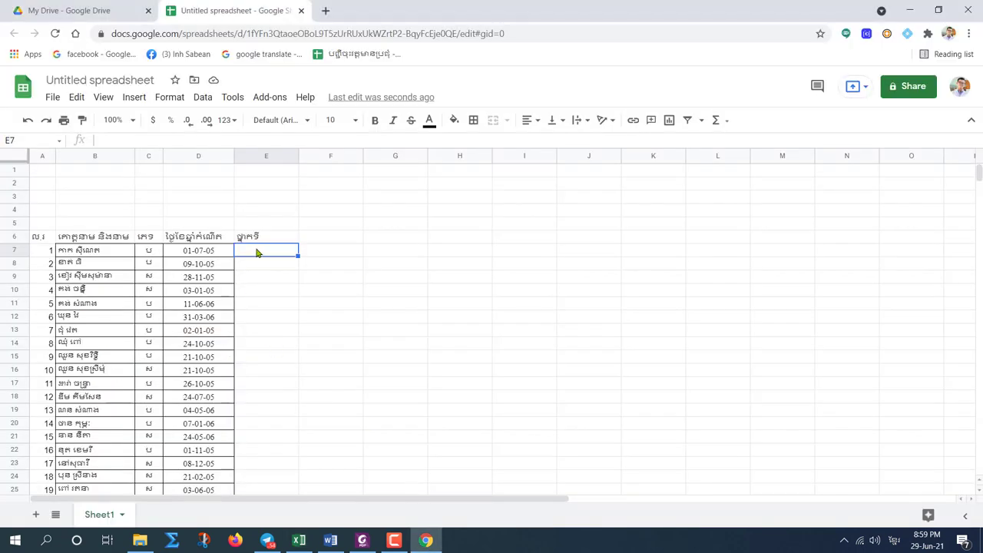
pyautogui.hotkey('ctrl', 'v')
pyautogui.click(273, 240)
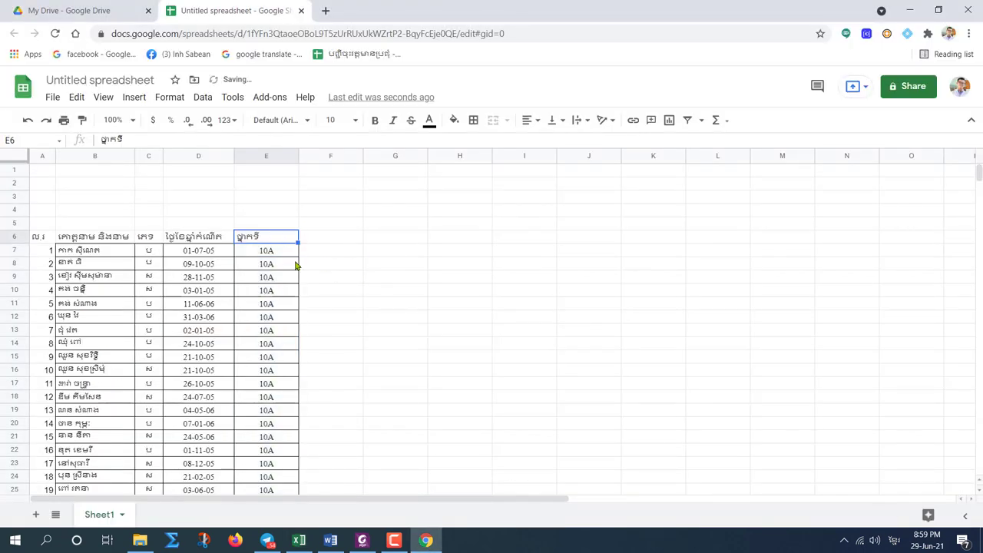
# Apply all borders to the attendance table range A6:I52.
pyautogui.moveTo(38, 237); pyautogui.dragTo(544, 285)
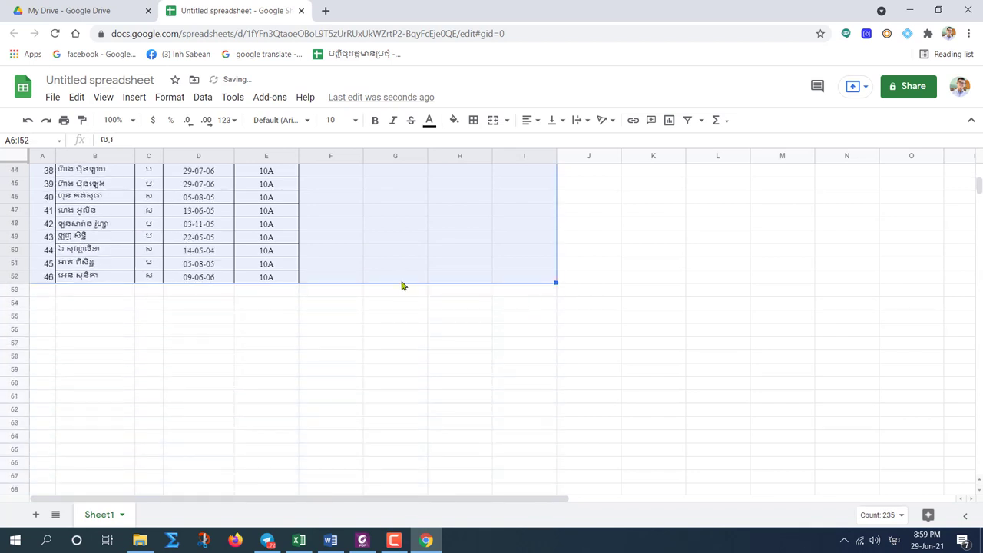
pyautogui.scroll(10, 402, 283)
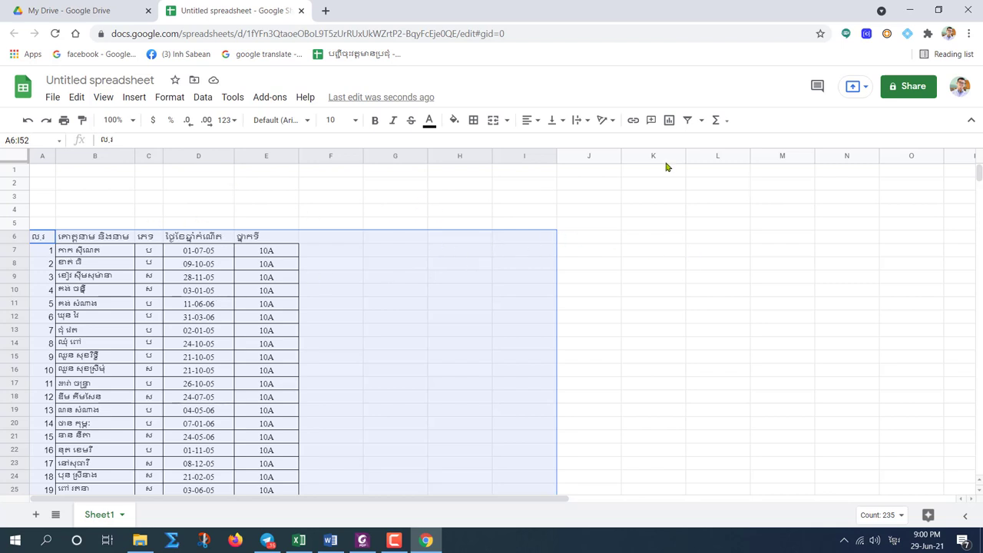
pyautogui.click(474, 121)
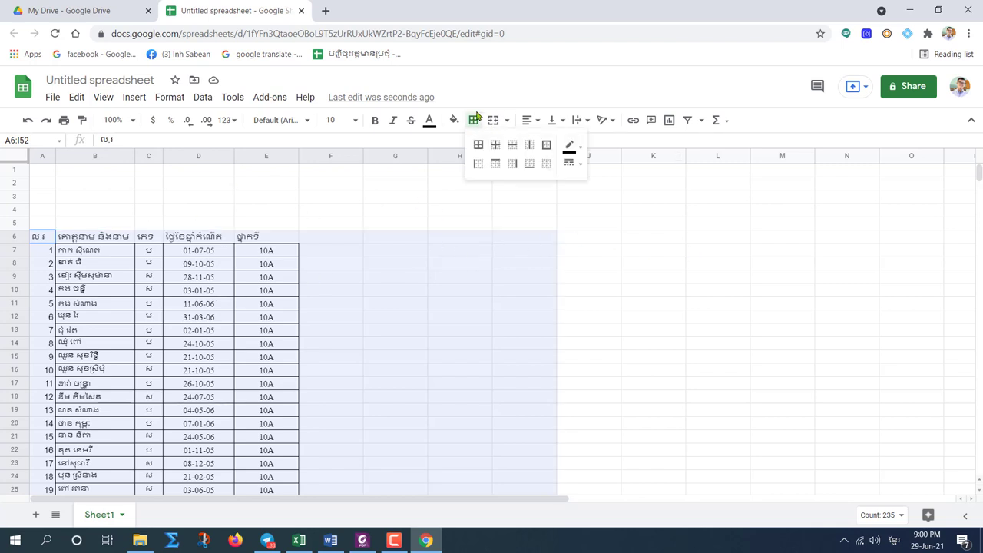
pyautogui.click(478, 144)
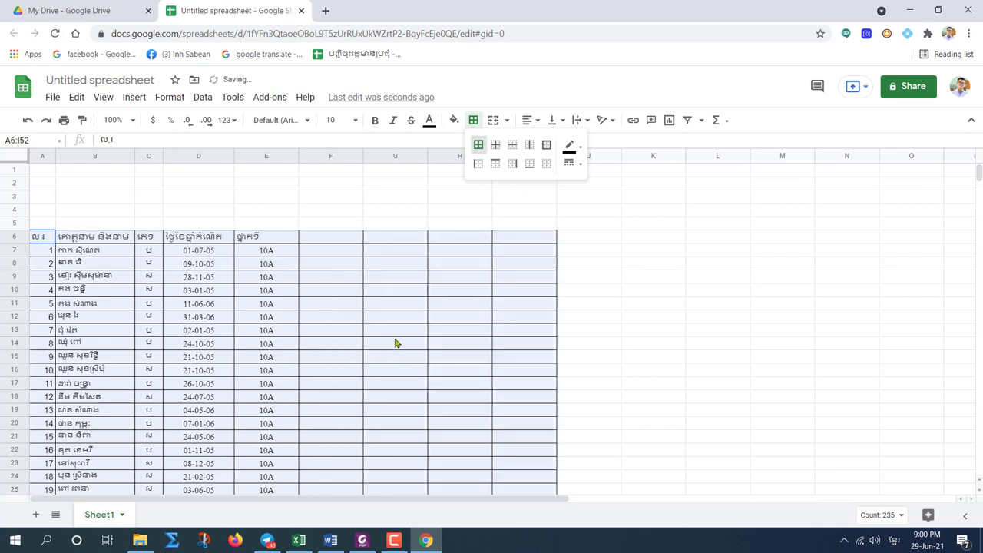
# Center the contents of A6:I52 horizontally and align them to the middle vertically.
pyautogui.click(528, 120)
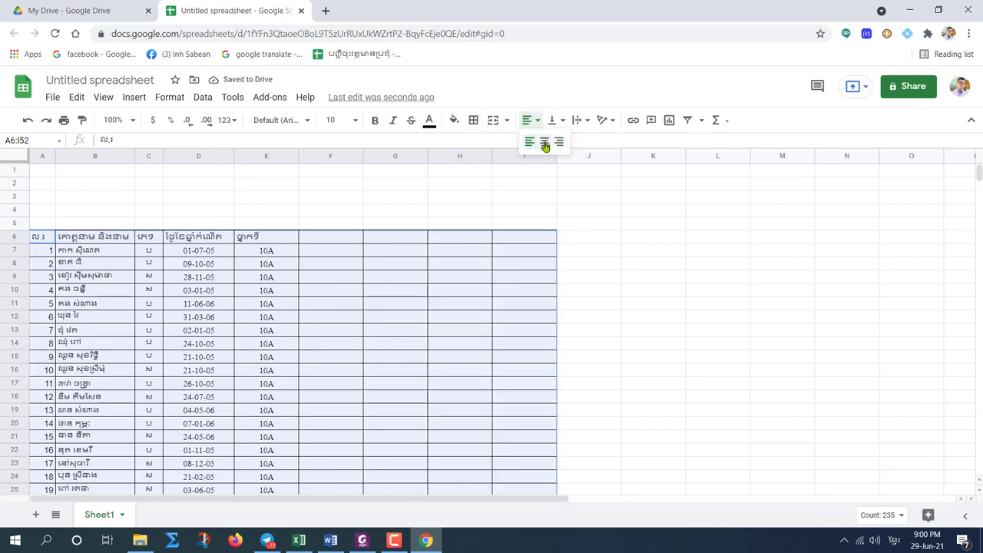
pyautogui.click(544, 143)
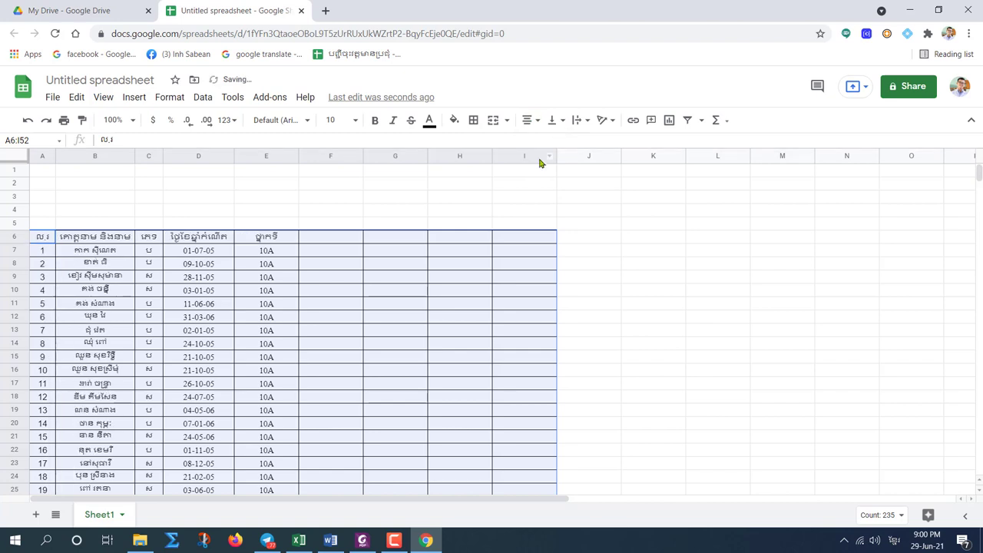
pyautogui.click(552, 120)
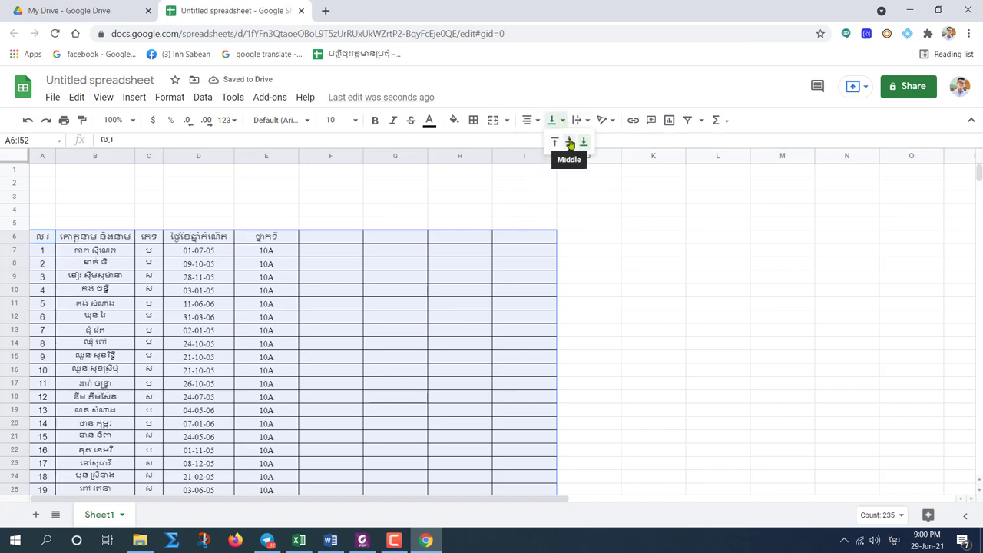
pyautogui.click(569, 143)
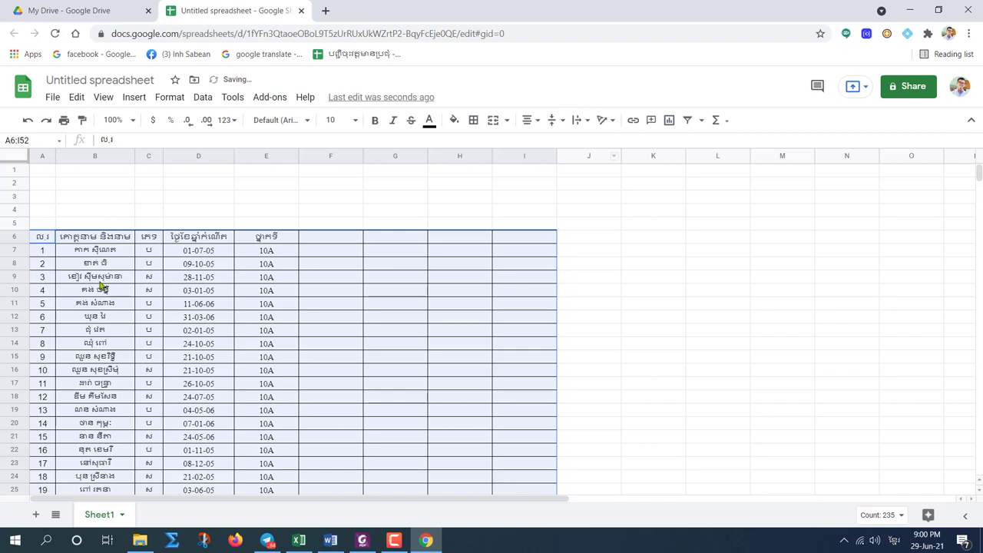
pyautogui.click(166, 213)
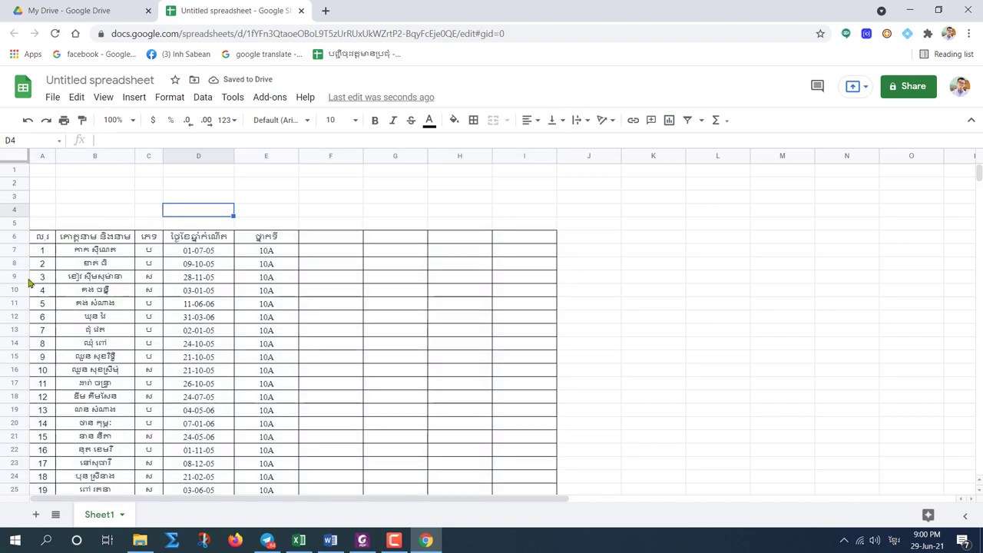
# Increase the height of rows 6 to 52 slightly and uniformly.
pyautogui.click(9, 238)
pyautogui.moveTo(6, 240); pyautogui.dragTo(2, 455)
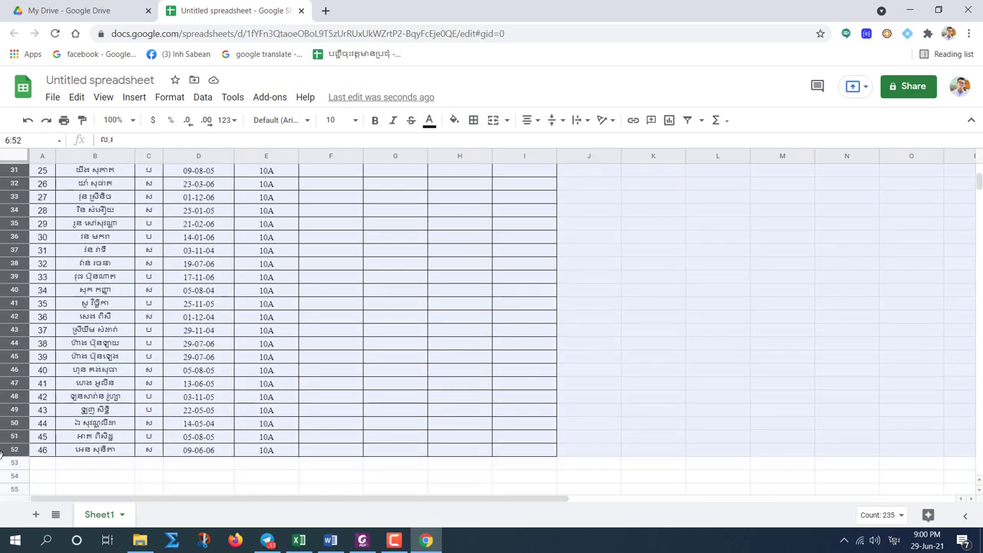
pyautogui.moveTo(1, 455); pyautogui.dragTo(1, 455)
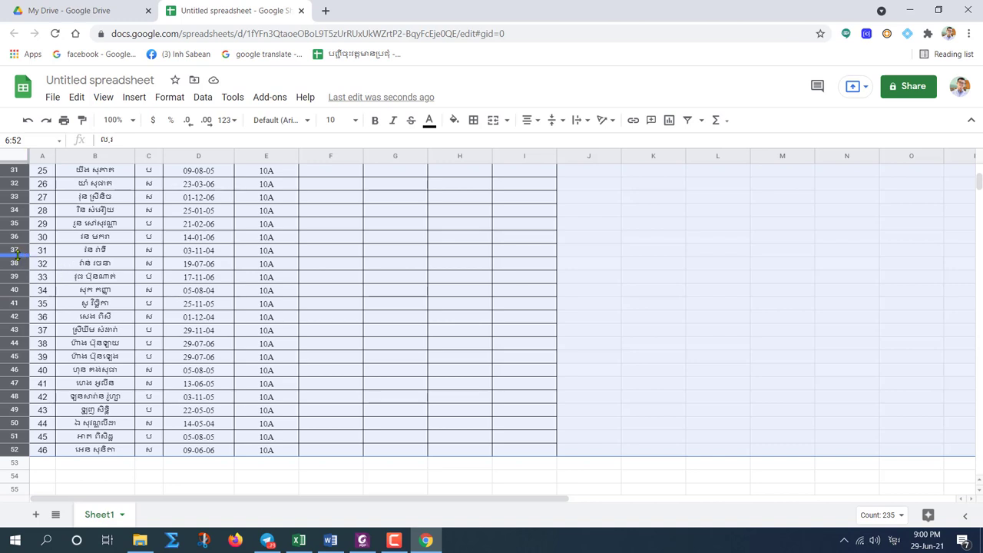
pyautogui.moveTo(17, 255); pyautogui.dragTo(15, 261)
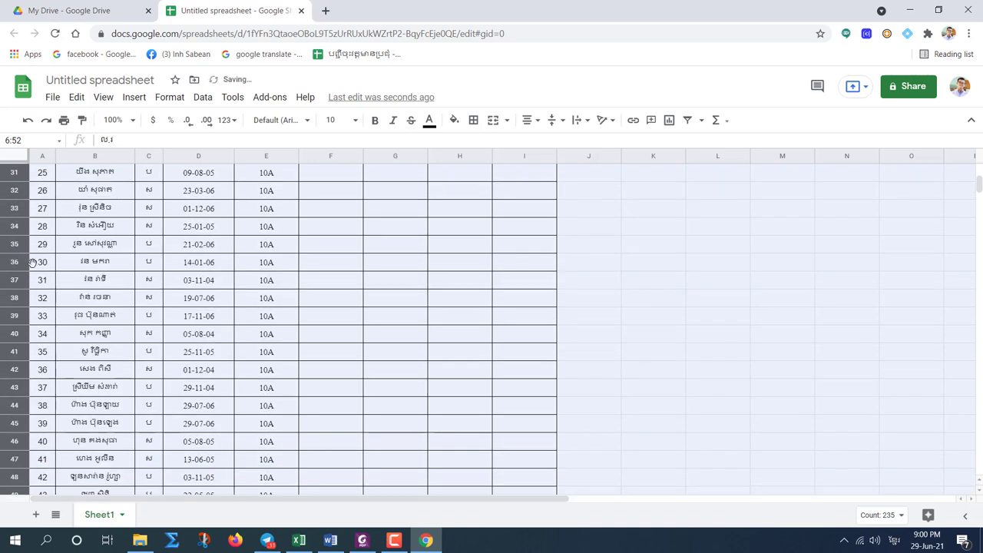
pyautogui.scroll(10, 151, 305)
pyautogui.click(368, 280)
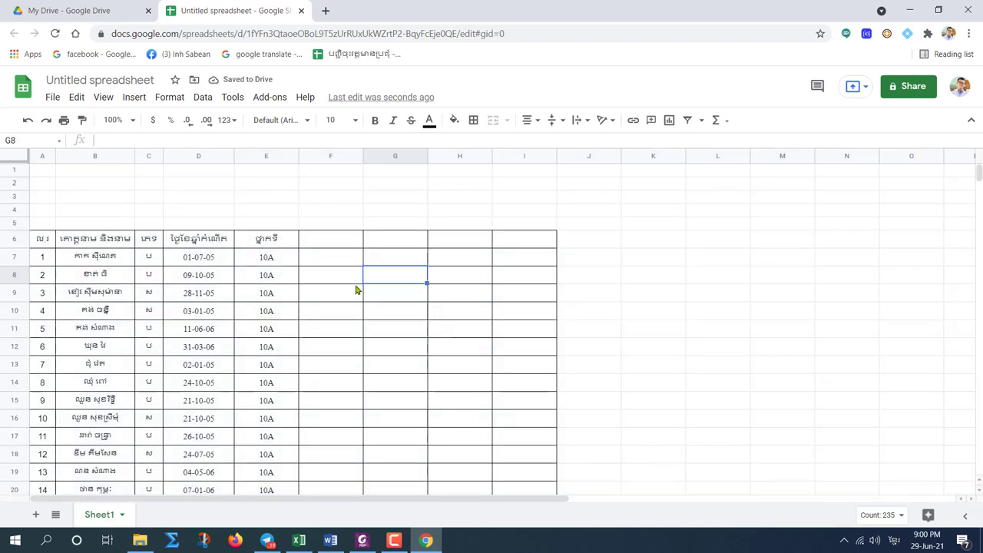
# Set the font of the table range A6:I52 to Battambang.
pyautogui.moveTo(39, 240); pyautogui.dragTo(545, 336)
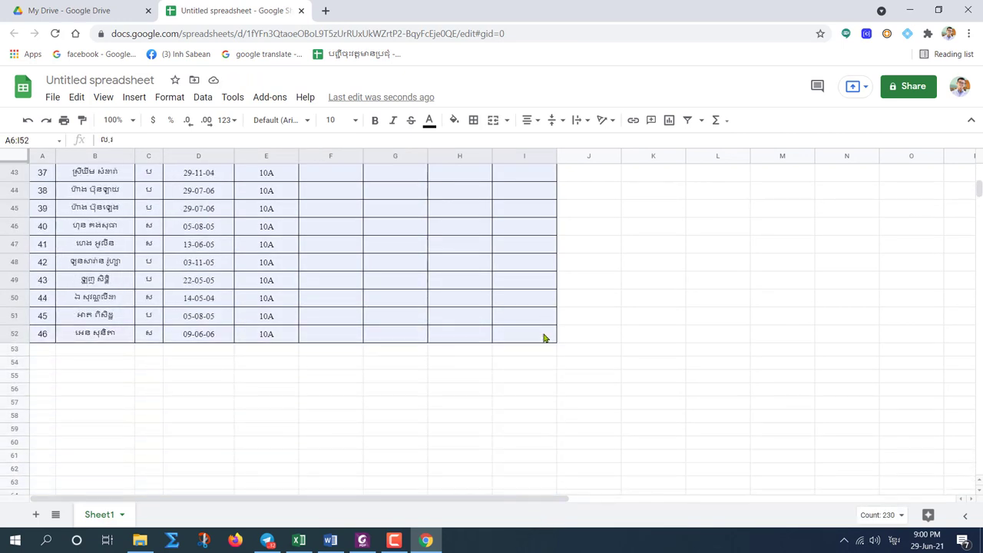
pyautogui.scroll(1, 359, 208)
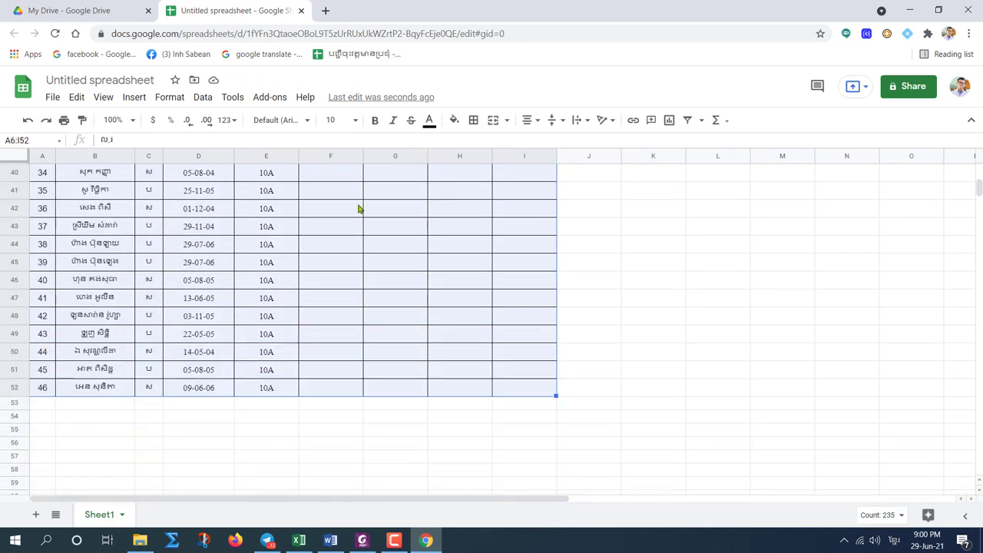
pyautogui.click(308, 120)
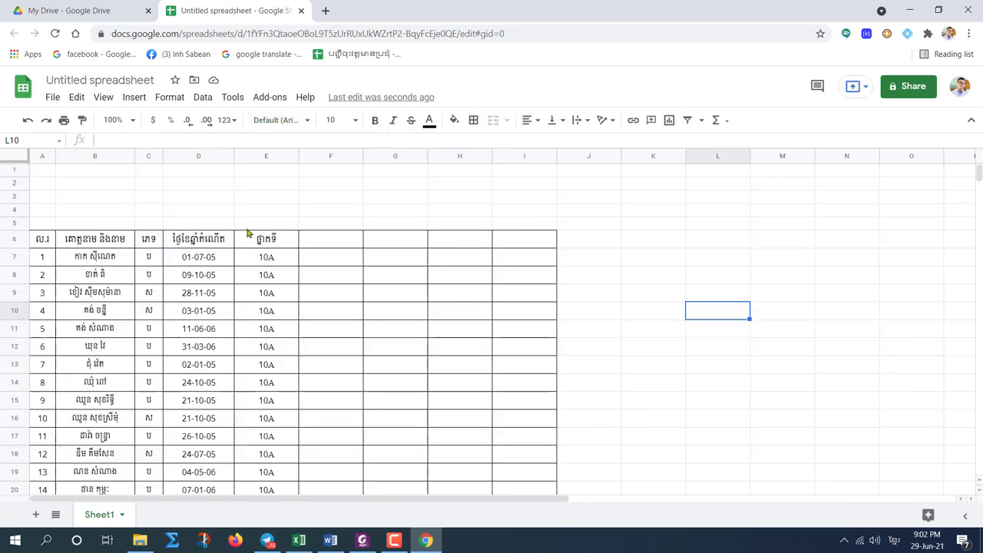
# Left-align the name column, including its heading, in B6:B52.
pyautogui.moveTo(105, 241); pyautogui.dragTo(109, 417)
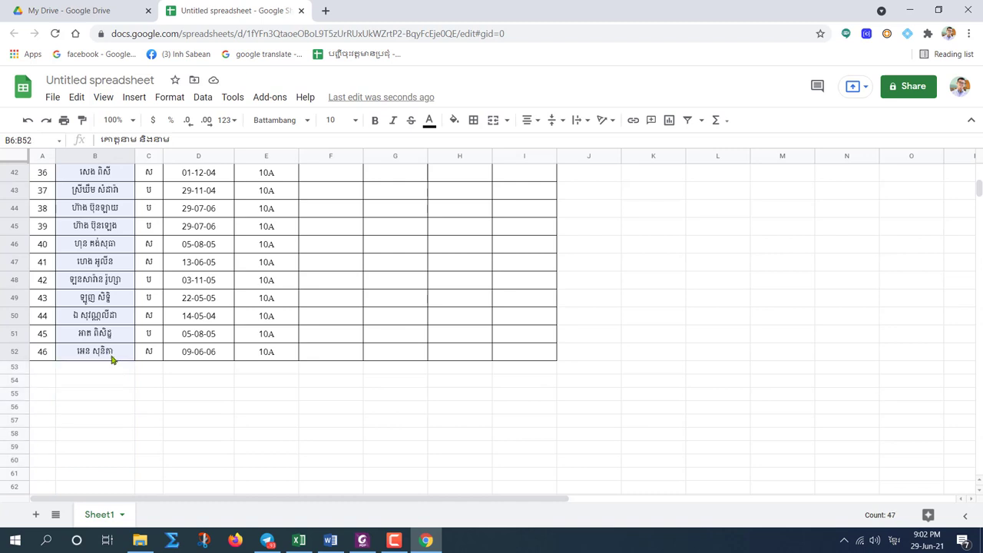
pyautogui.click(528, 120)
pyautogui.click(528, 144)
pyautogui.scroll(10, 154, 288)
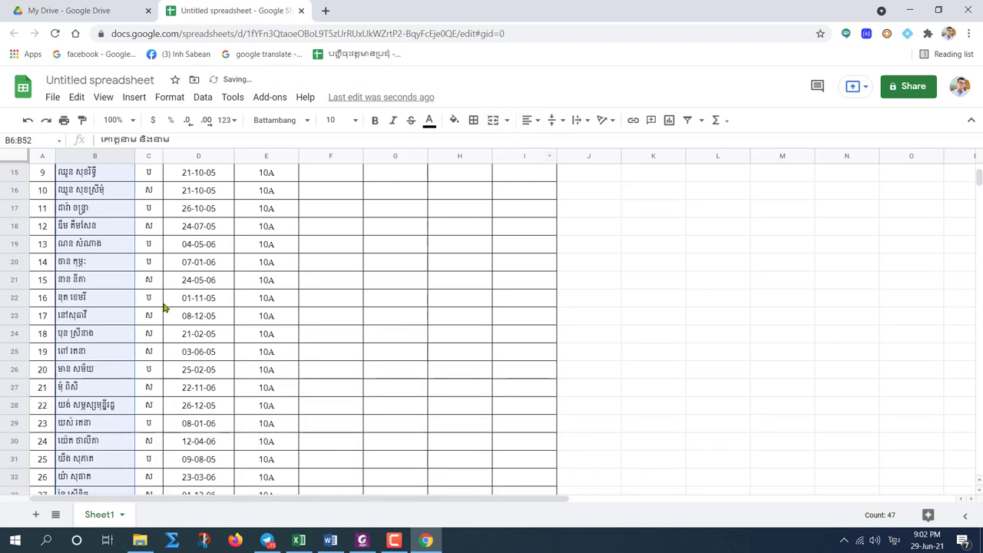
# Narrow column E to fit its class heading.
pyautogui.click(240, 245)
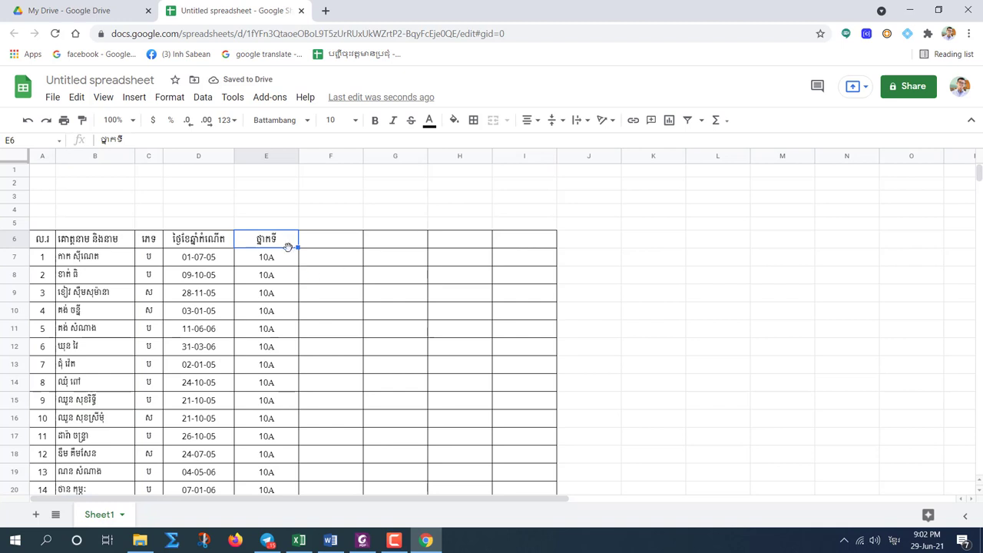
pyautogui.moveTo(298, 156); pyautogui.dragTo(274, 156)
# Format the birth dates in D7:D52 with the Date number format (26/09/2008 style).
pyautogui.click(220, 259)
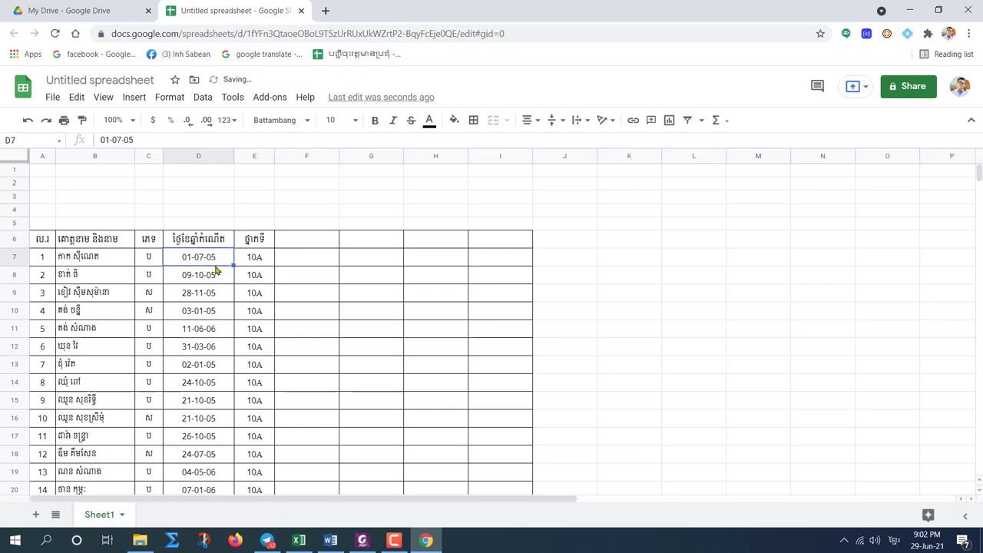
pyautogui.moveTo(216, 269); pyautogui.dragTo(219, 444)
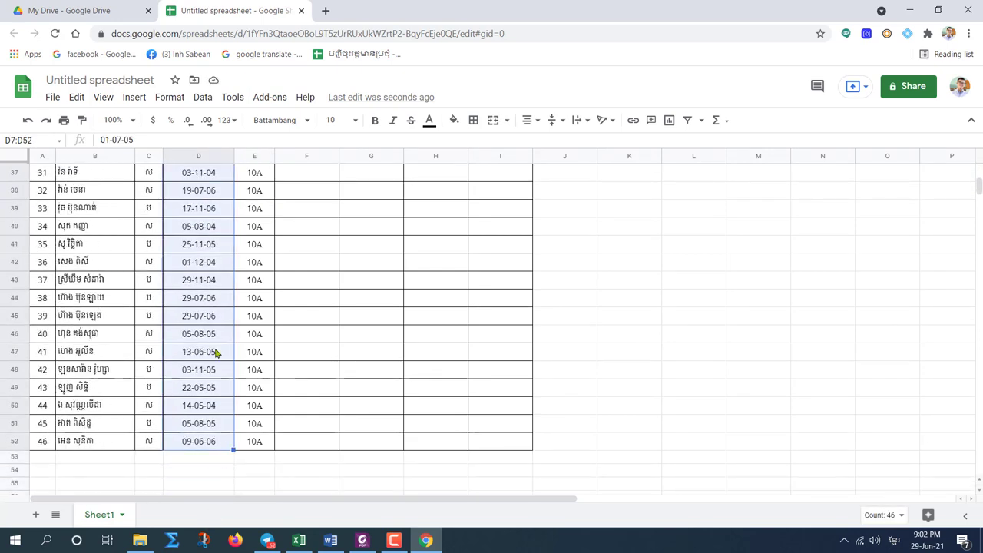
pyautogui.click(230, 120)
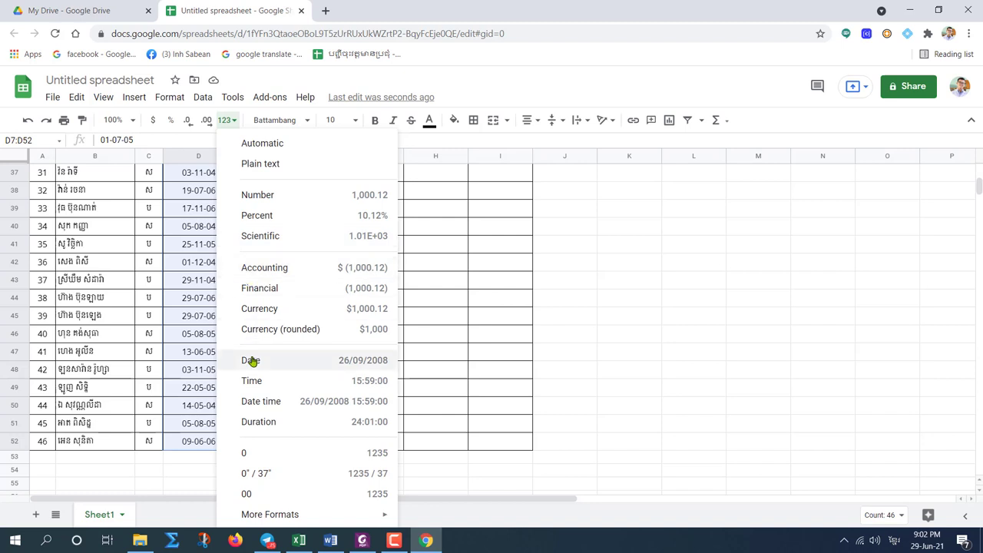
pyautogui.click(365, 364)
pyautogui.scroll(1, 198, 313)
pyautogui.scroll(8, 198, 314)
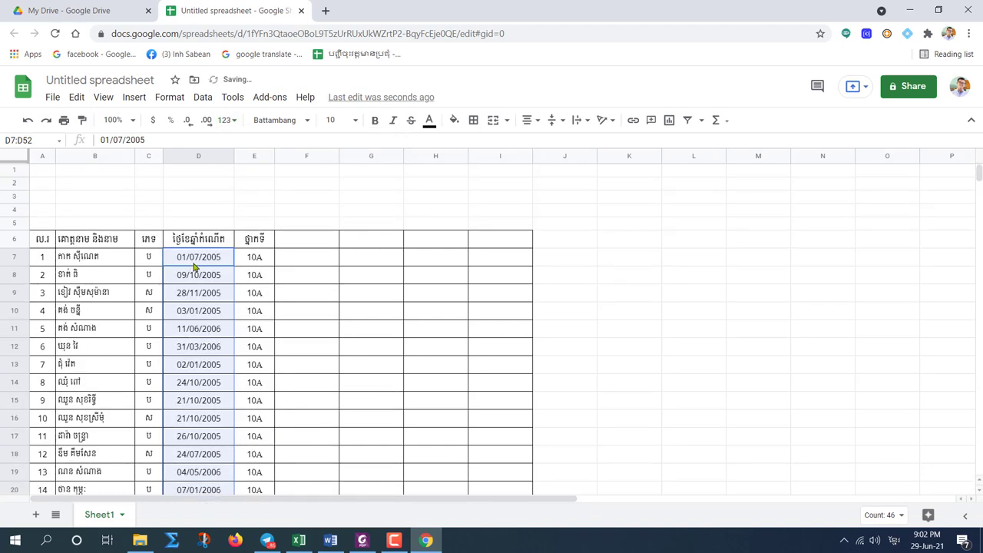
# Fill the table's heading row A6:I6 with yellow.
pyautogui.click(337, 242)
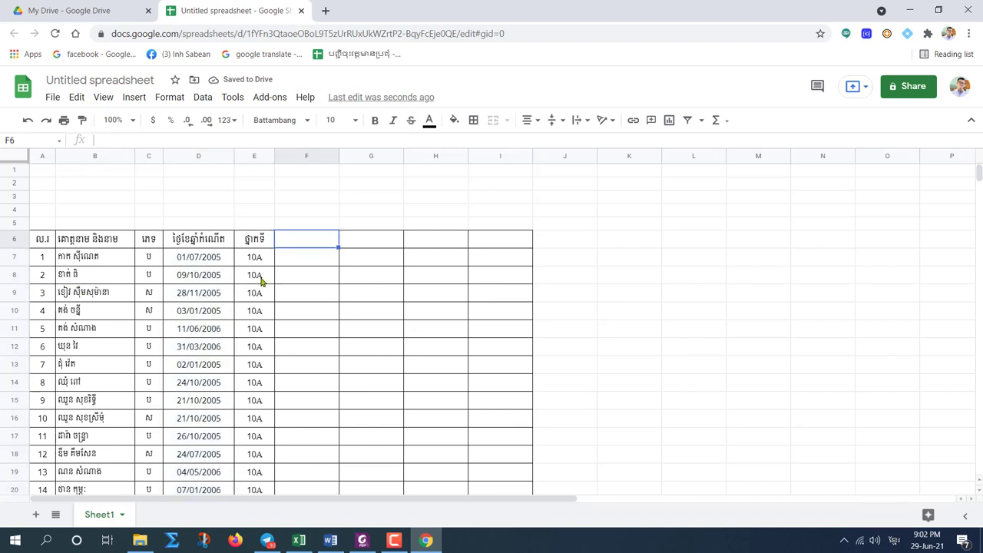
pyautogui.moveTo(42, 239); pyautogui.dragTo(505, 238)
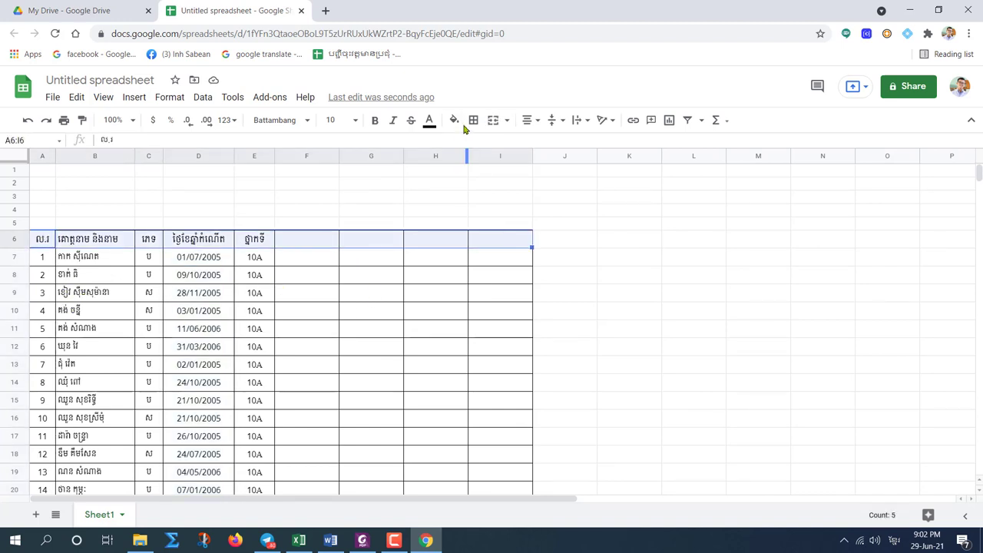
pyautogui.click(457, 122)
pyautogui.click(501, 181)
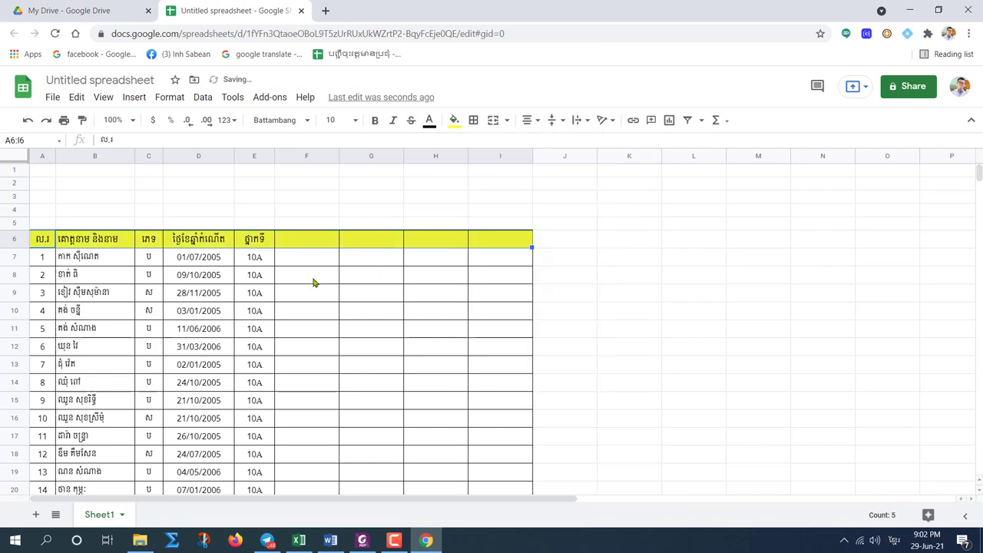
pyautogui.click(335, 196)
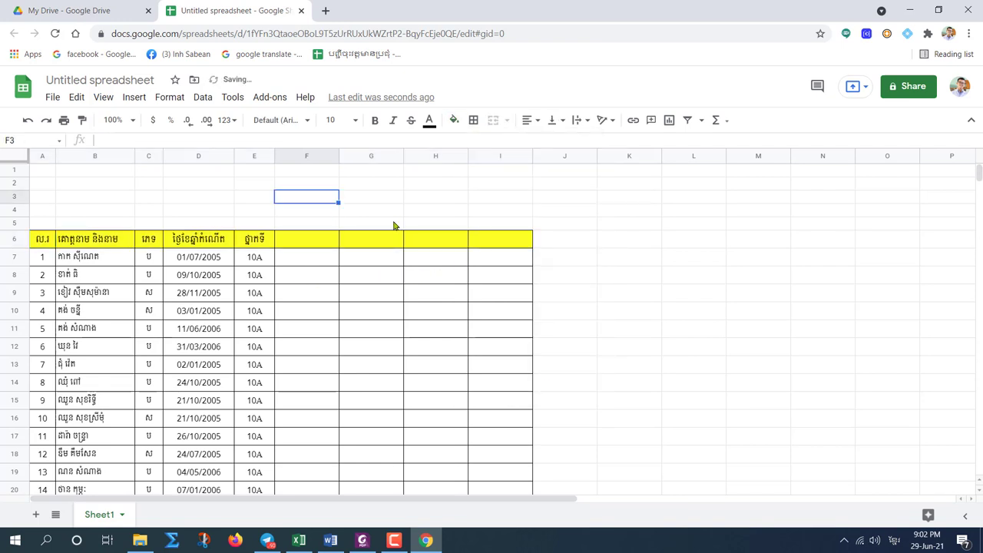
# Center the name column's heading in B6 horizontally.
pyautogui.click(82, 243)
pyautogui.click(530, 120)
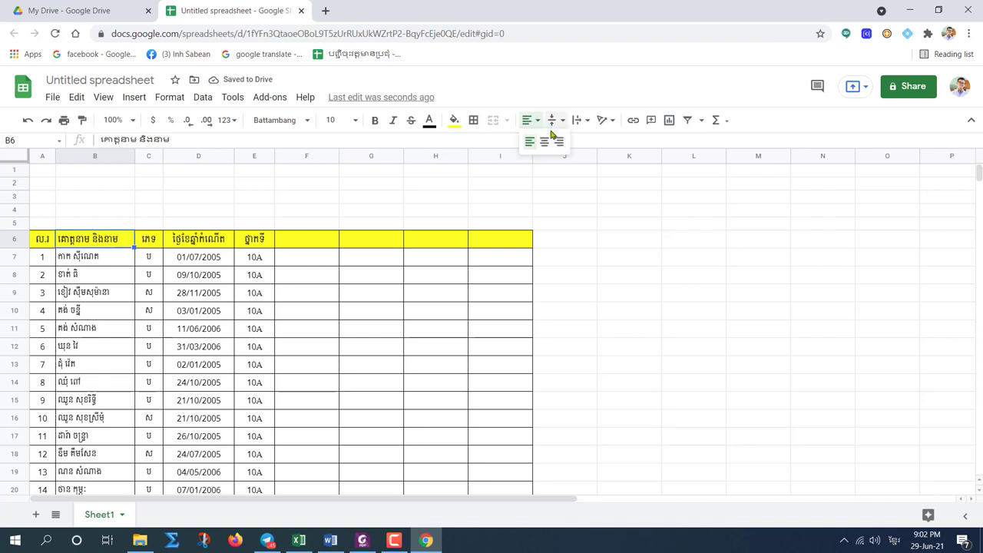
pyautogui.click(543, 144)
pyautogui.click(359, 197)
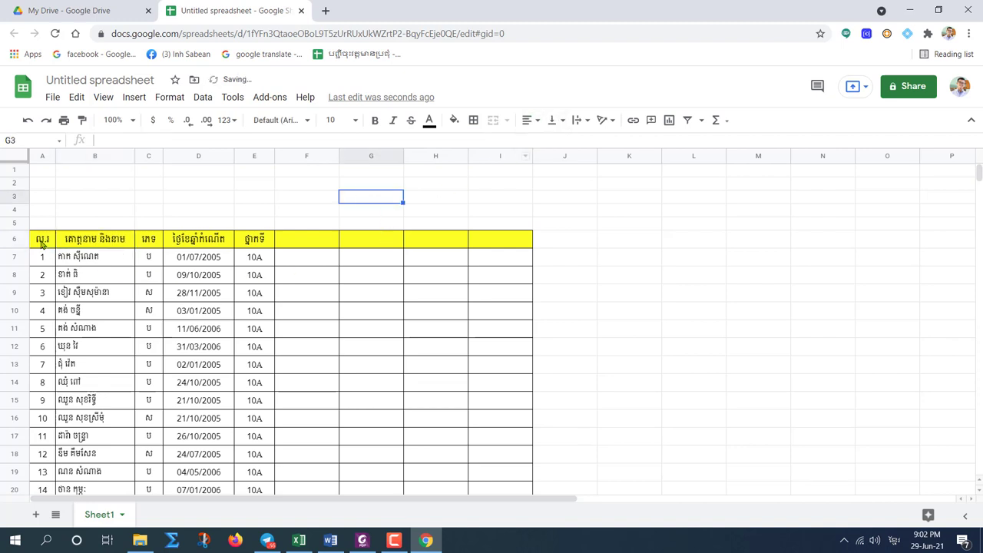
# Set the font of the heading row A6:I6 to Moul.
pyautogui.moveTo(42, 243); pyautogui.dragTo(500, 243)
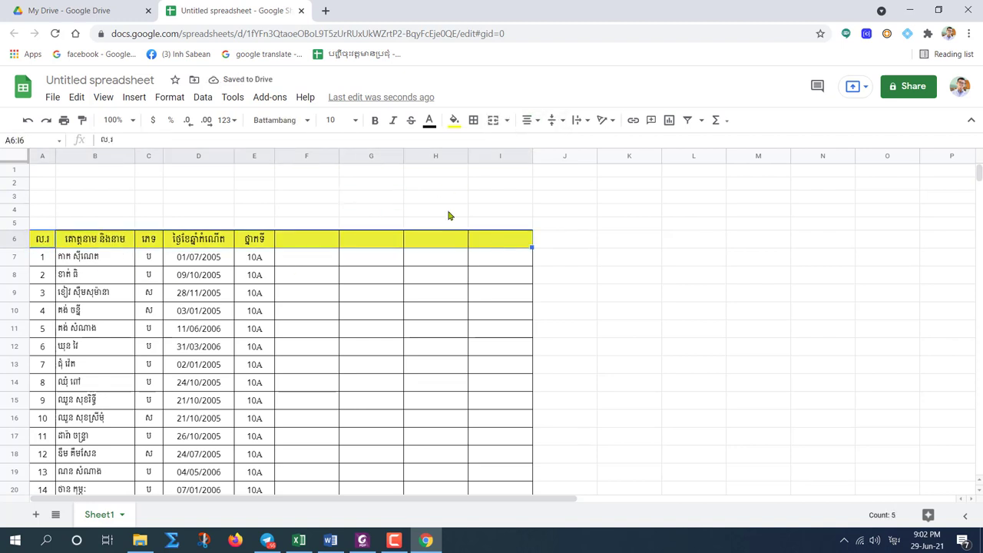
pyautogui.click(306, 122)
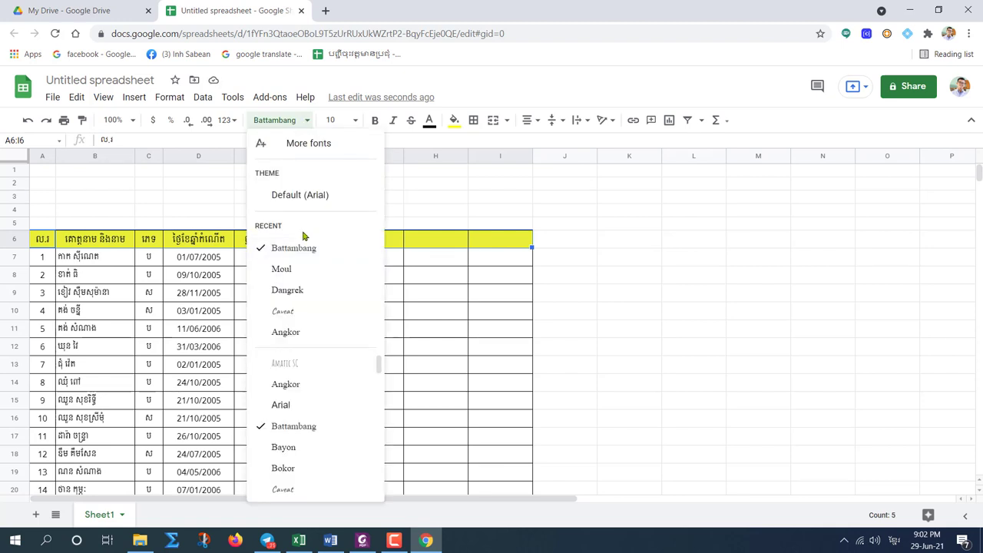
pyautogui.click(284, 271)
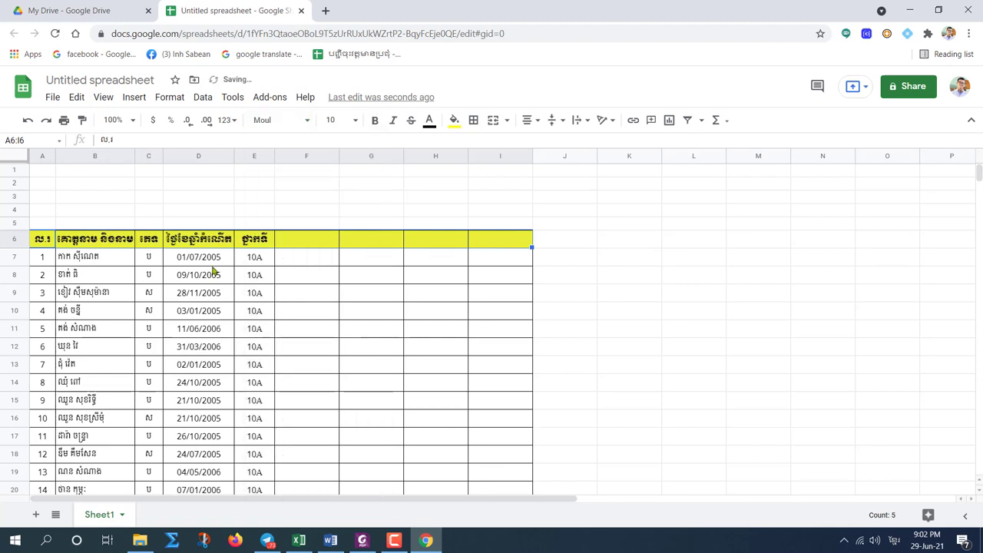
pyautogui.click(290, 212)
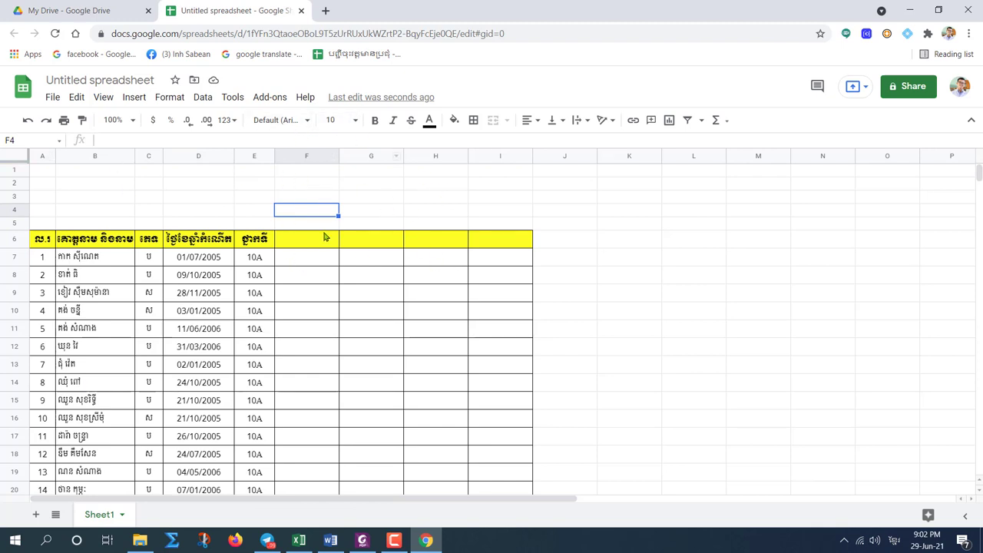
# Examine the additional fonts available and the whole My fonts list, without adding or removing any font.
pyautogui.click(298, 241)
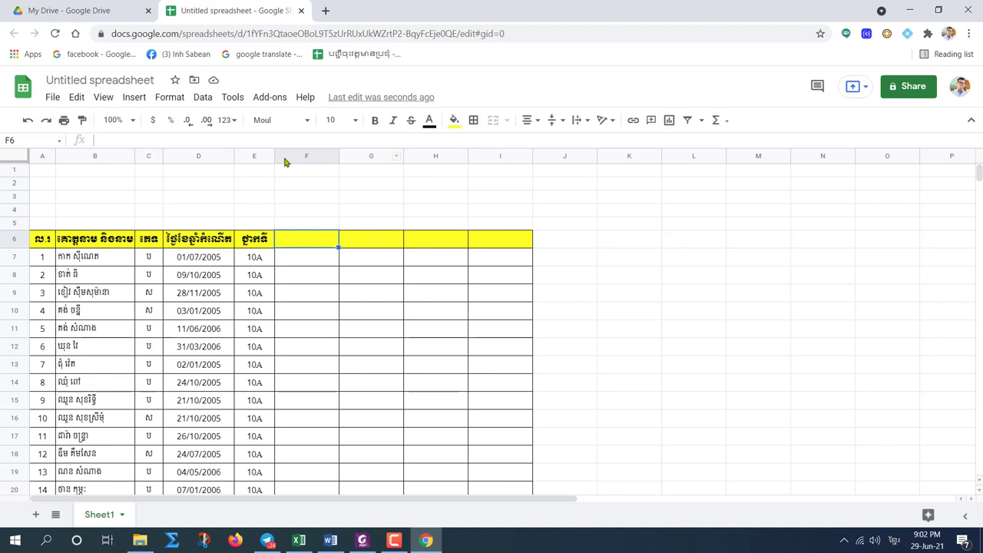
pyautogui.click(305, 121)
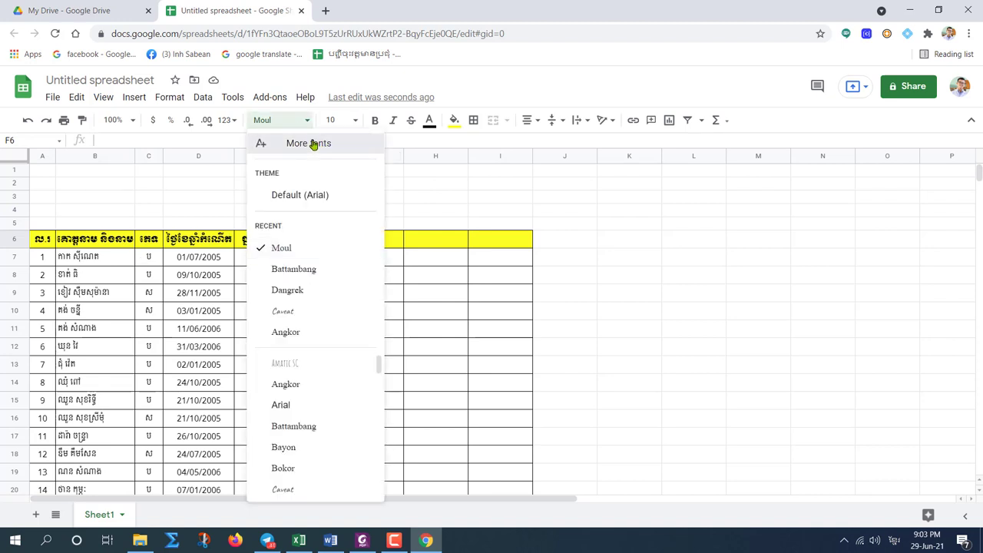
pyautogui.click(311, 145)
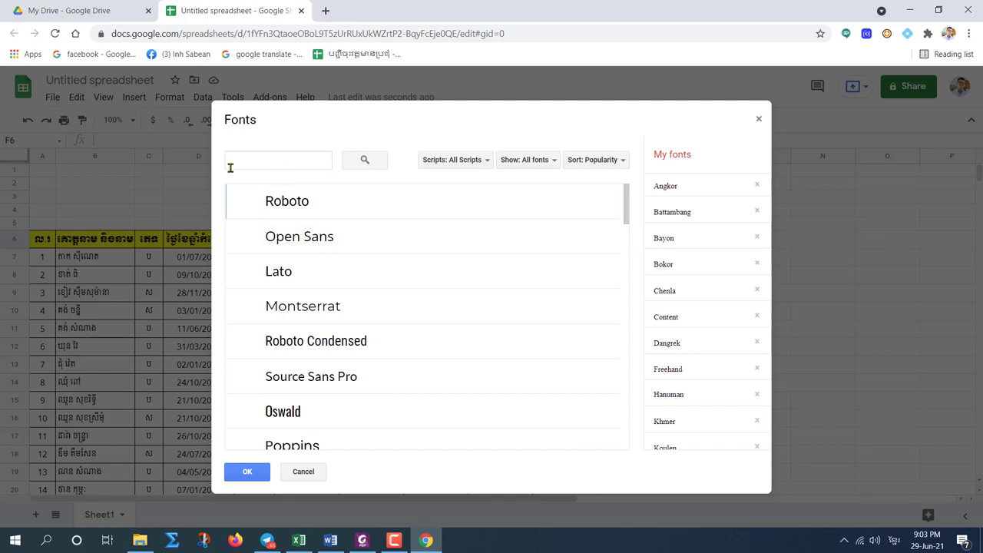
pyautogui.click(288, 160)
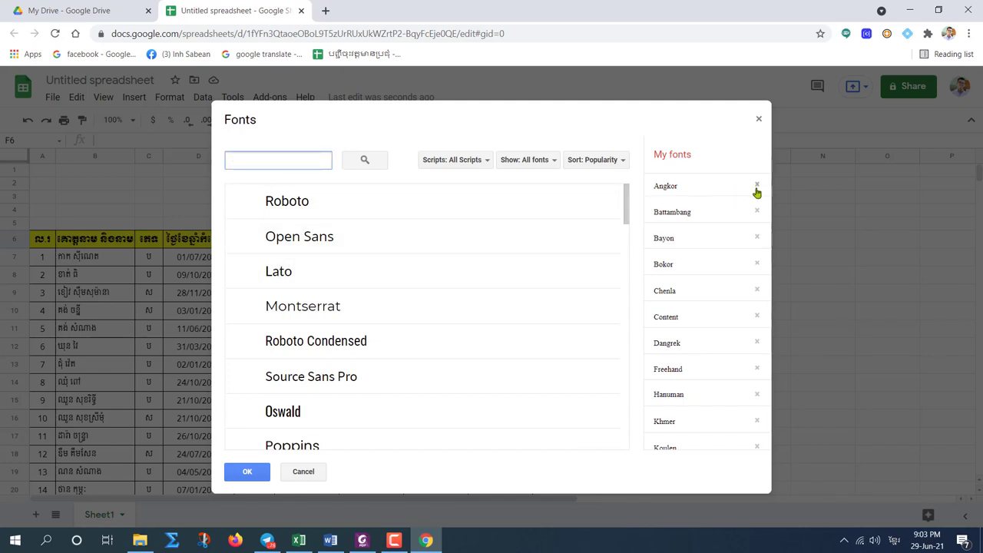
pyautogui.scroll(-3, 706, 288)
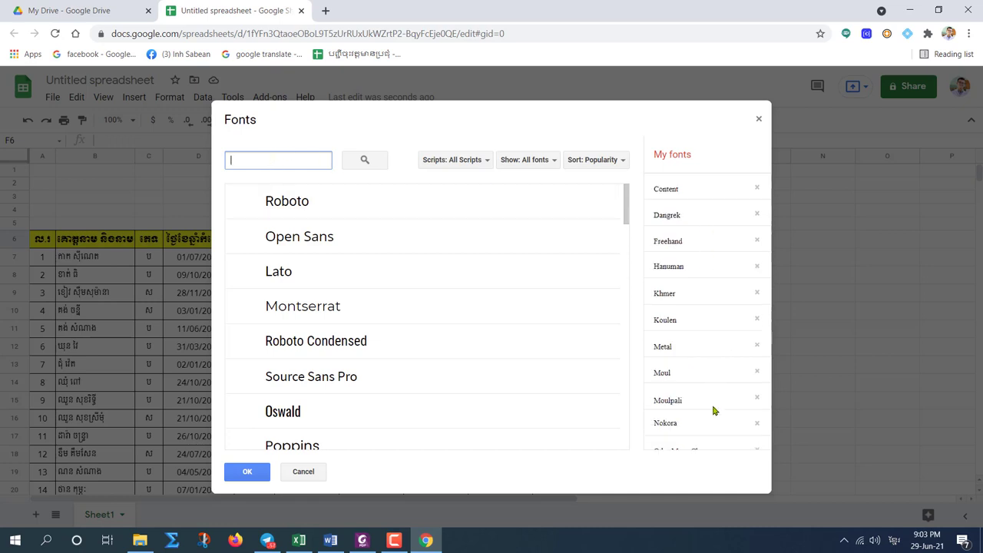
pyautogui.scroll(3, 689, 376)
pyautogui.scroll(-3, 685, 417)
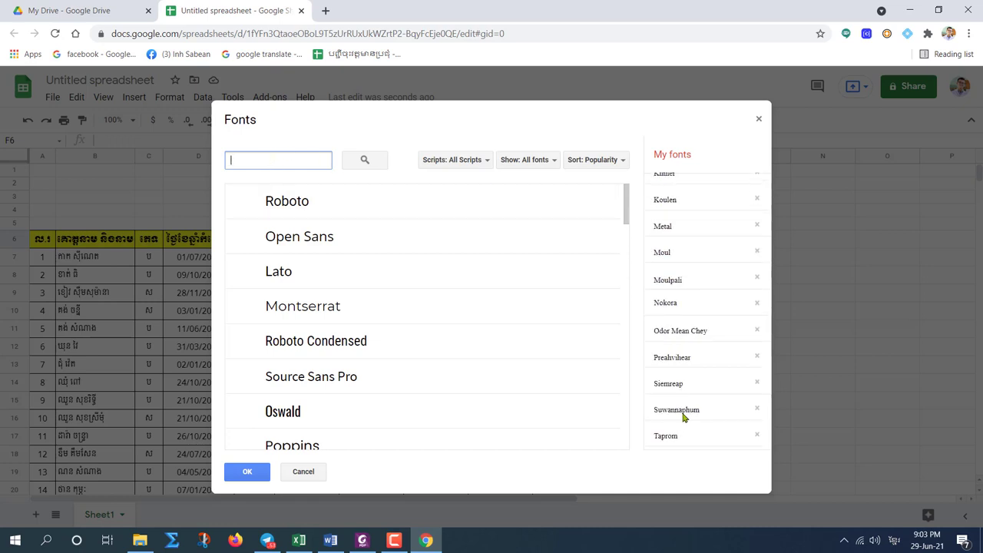
pyautogui.scroll(3, 692, 215)
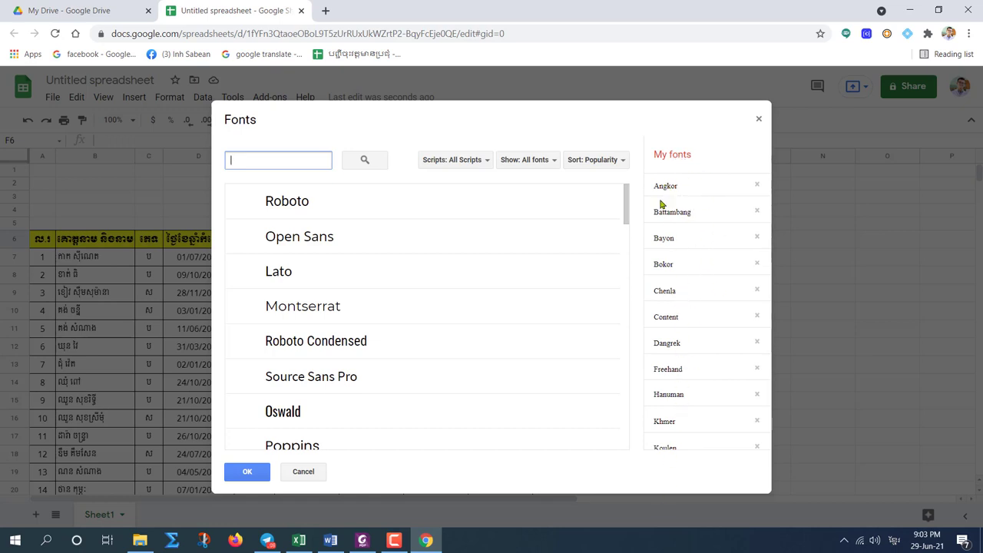
pyautogui.scroll(-3, 673, 263)
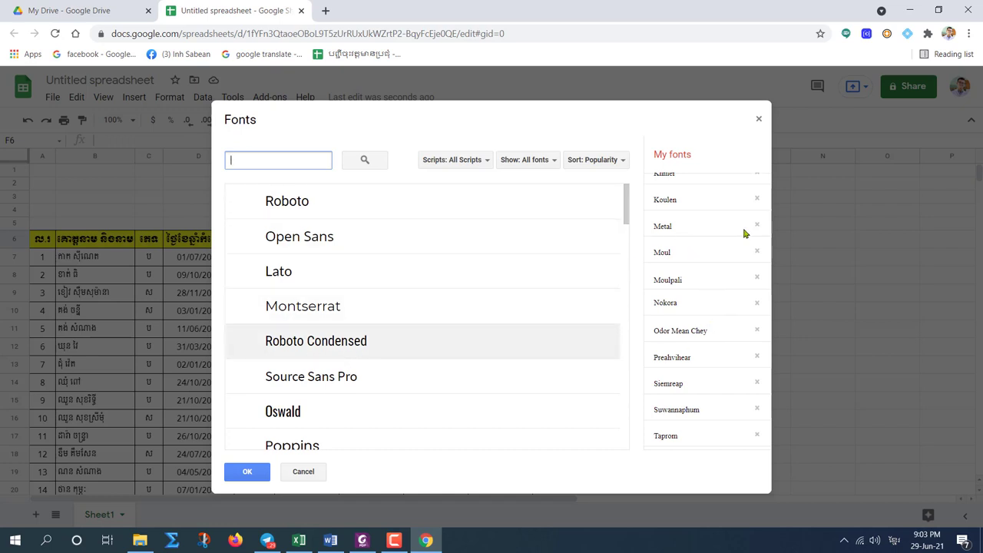
pyautogui.click(759, 120)
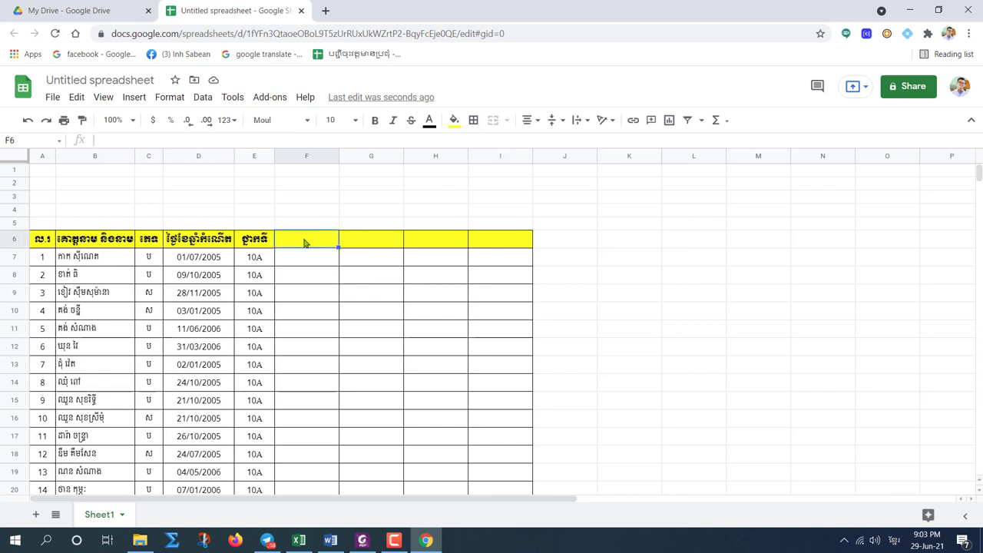
# Add data validation to heading cell F6 that requires a valid date and shows a warning on invalid data.
pyautogui.click(204, 98)
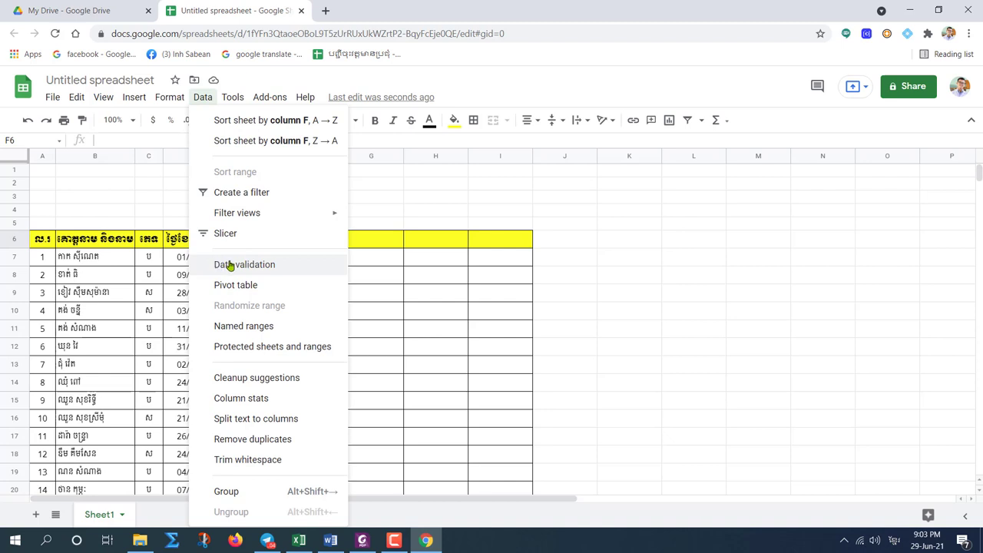
pyautogui.click(280, 266)
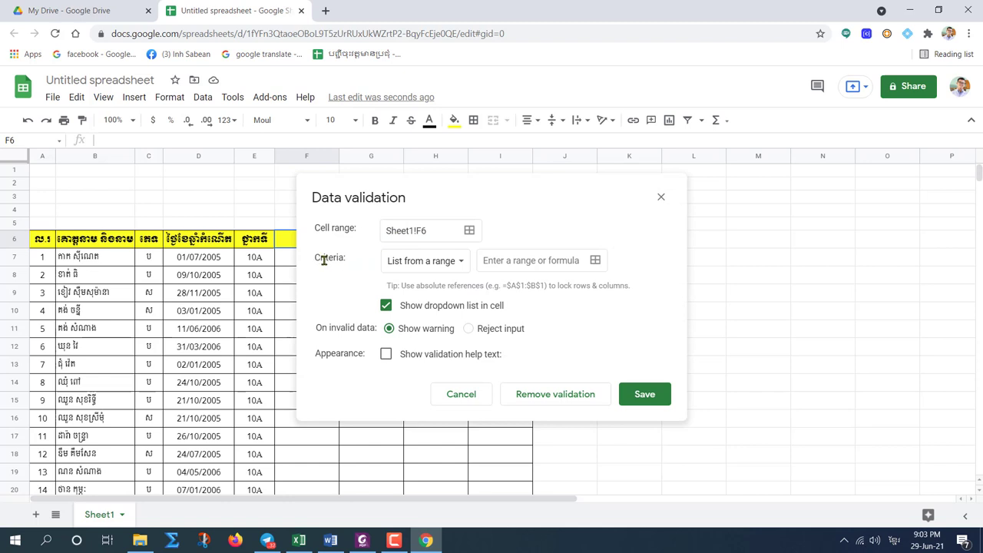
pyautogui.click(463, 263)
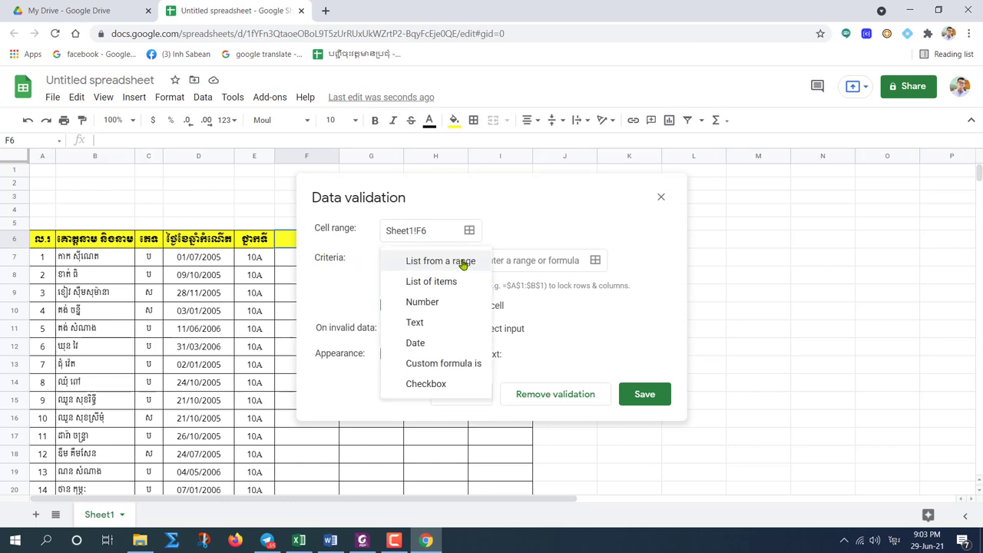
pyautogui.click(415, 343)
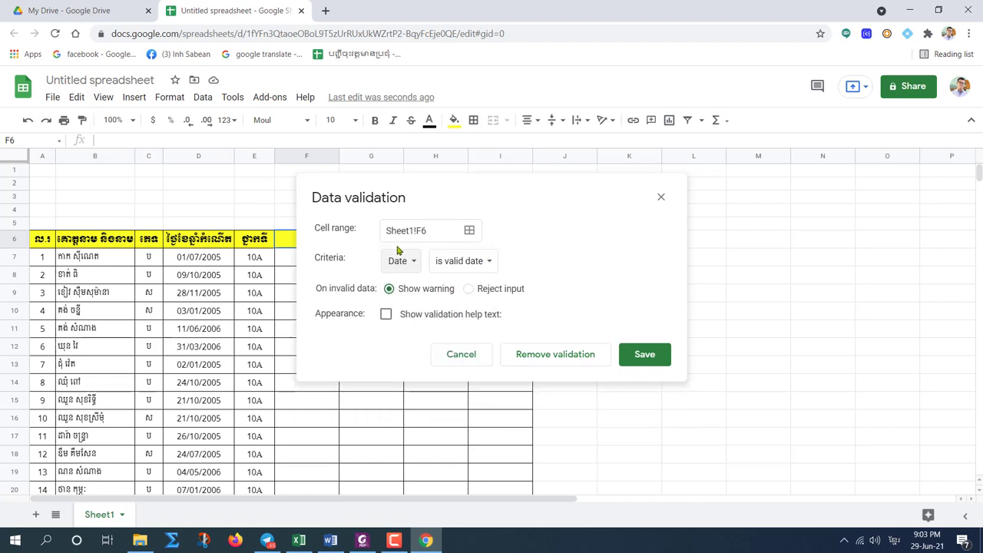
pyautogui.click(645, 356)
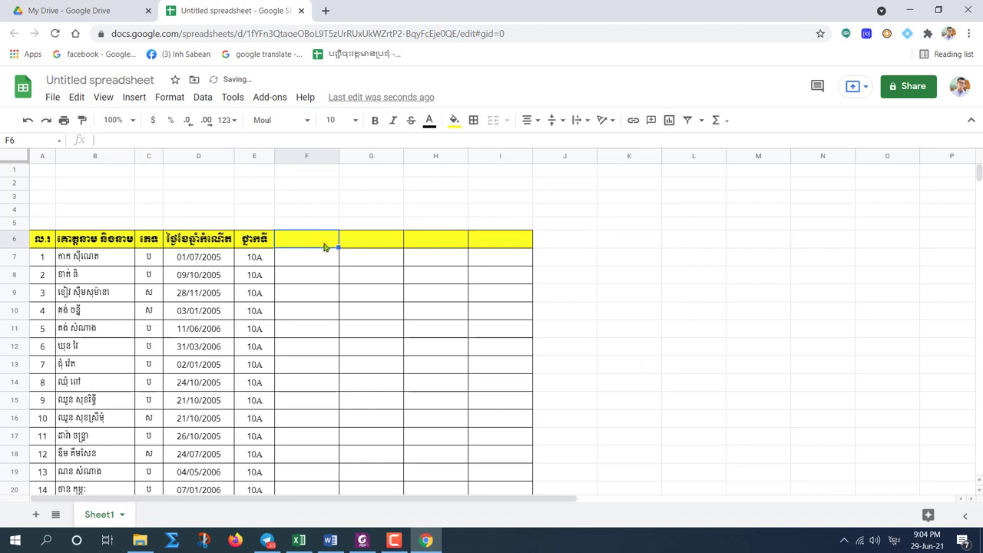
# Enter 29 June 2021 in F6 from the date picker and format it with the Date number format (26/09/2008 style).
pyautogui.doubleClick(323, 235)
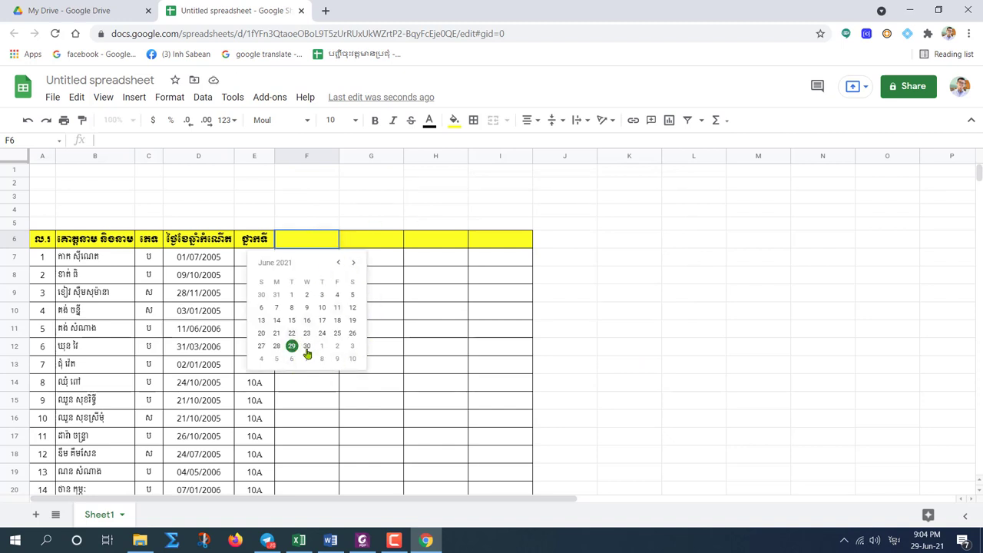
pyautogui.click(292, 346)
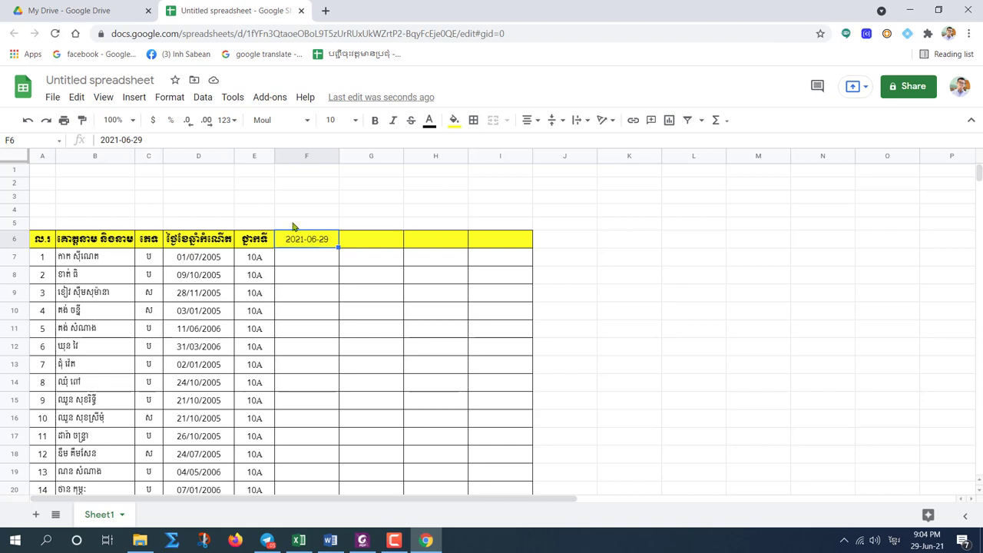
pyautogui.click(235, 121)
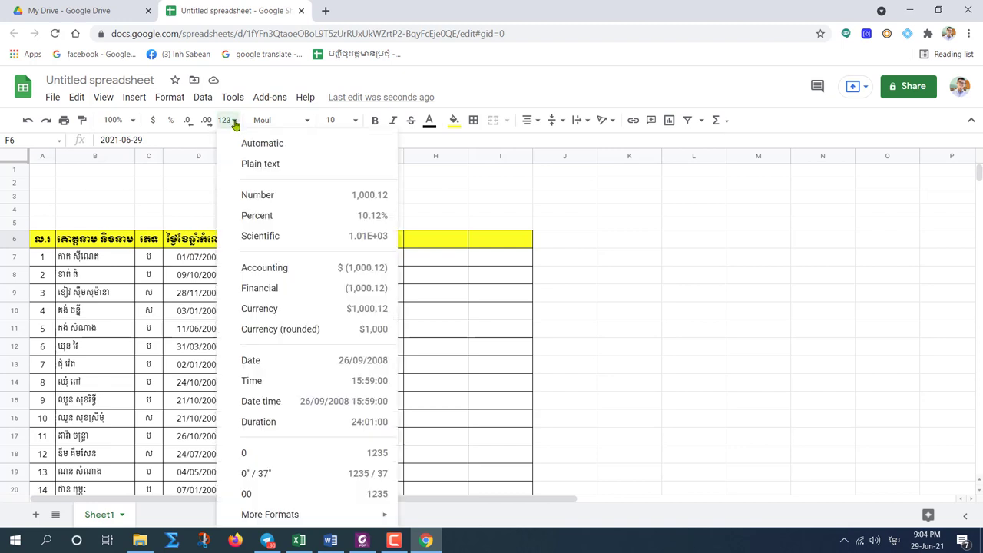
pyautogui.click(372, 361)
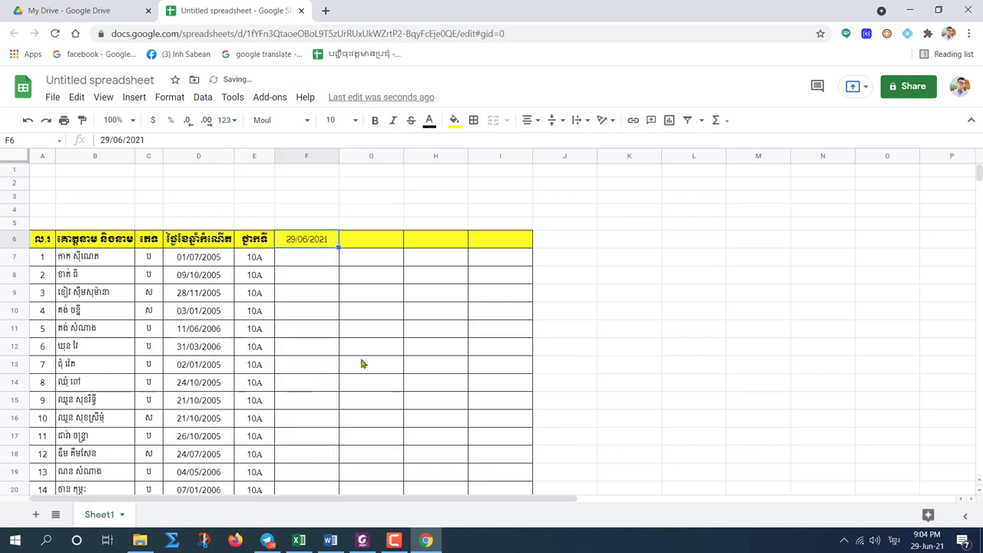
# Set the date heading in F6 to font size 12 and bold.
pyautogui.click(355, 120)
pyautogui.click(334, 265)
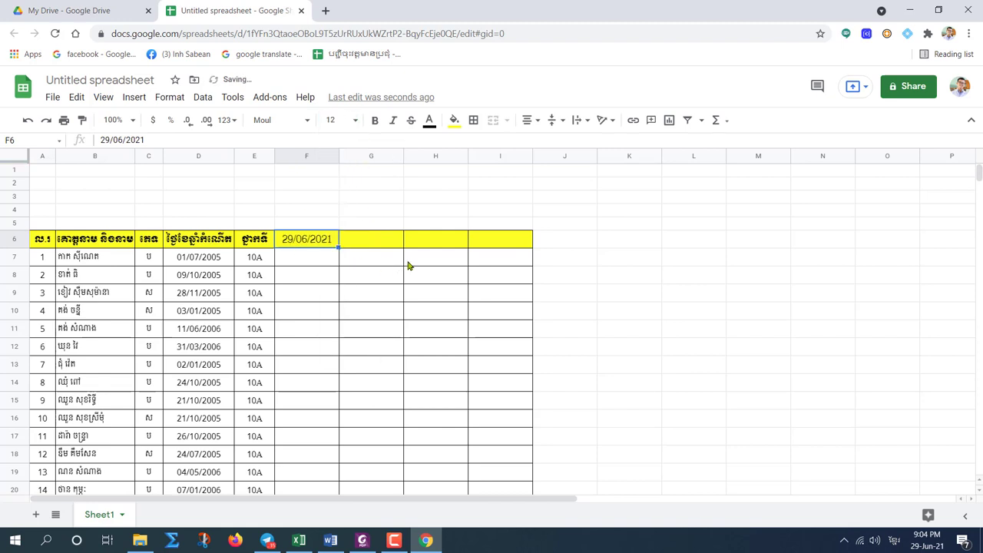
pyautogui.click(375, 121)
pyautogui.click(357, 258)
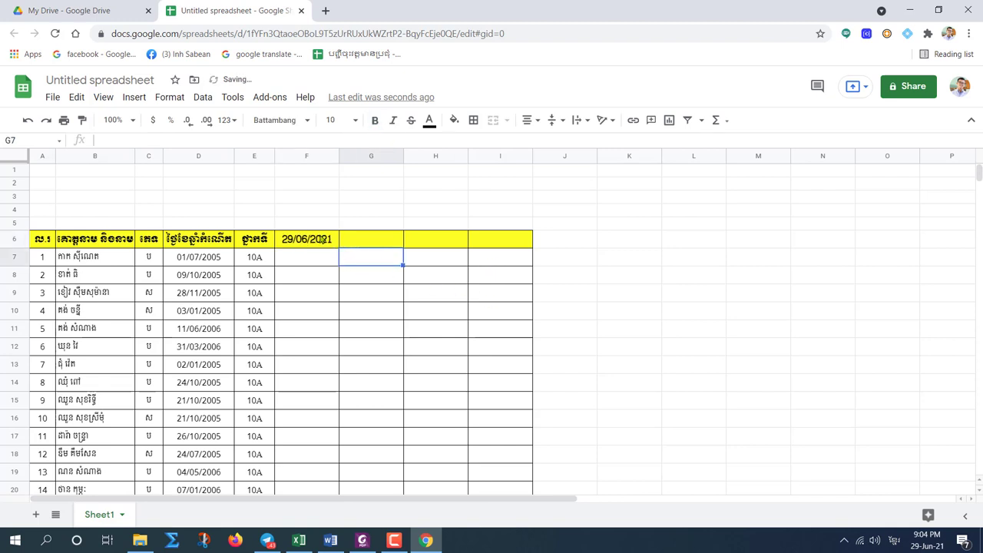
# Copy the date heading 29/06/2021 from F6 into G6:I6.
pyautogui.click(334, 246)
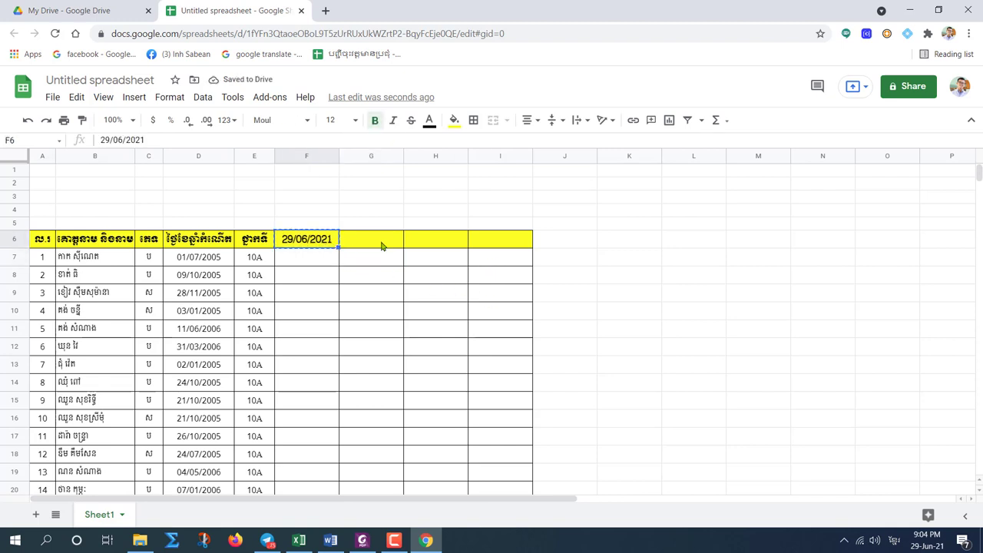
pyautogui.moveTo(364, 242); pyautogui.dragTo(501, 246)
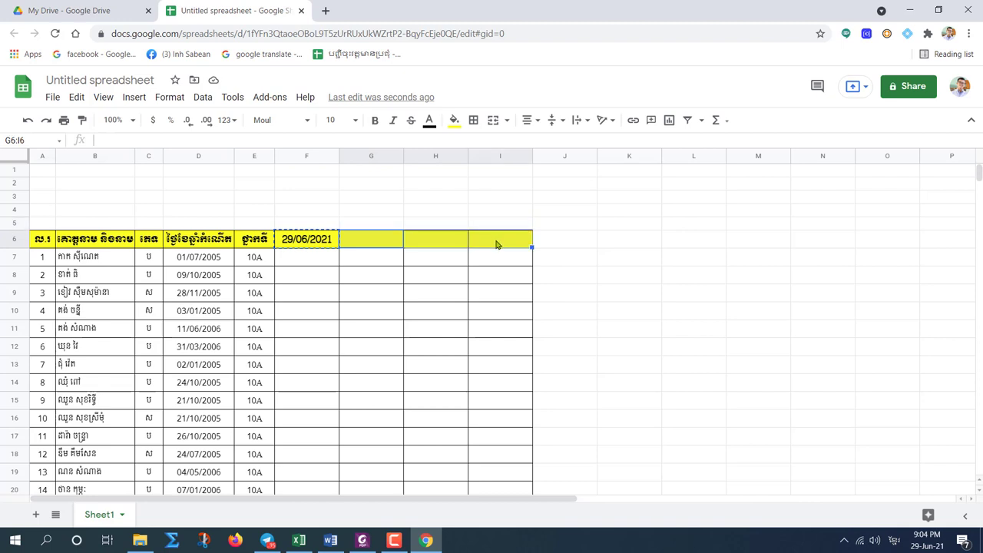
pyautogui.write('29/06/2021\t29/06/2021\t29/06/2021')
# Change the date heading in G6 to 30/06/2021 using the date picker.
pyautogui.click(366, 245)
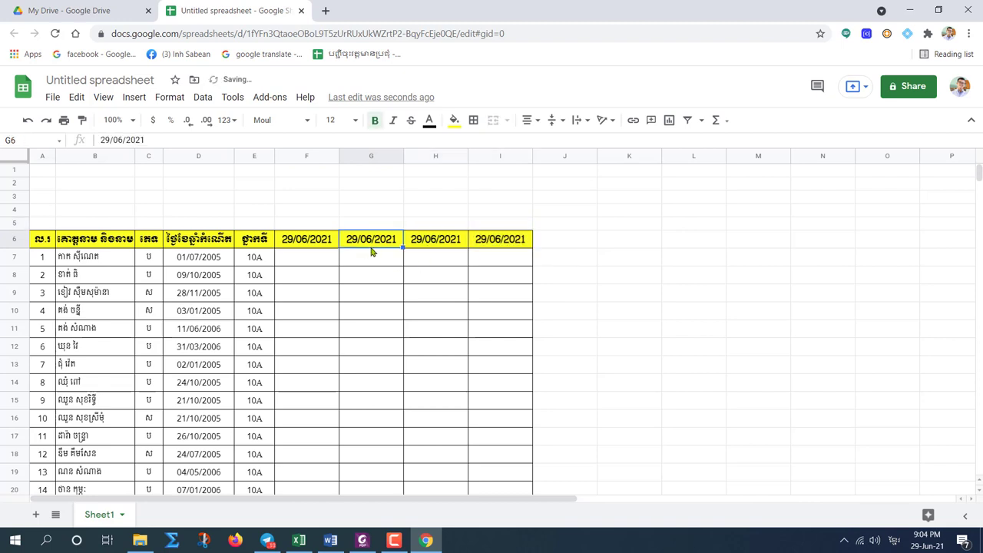
pyautogui.doubleClick(391, 244)
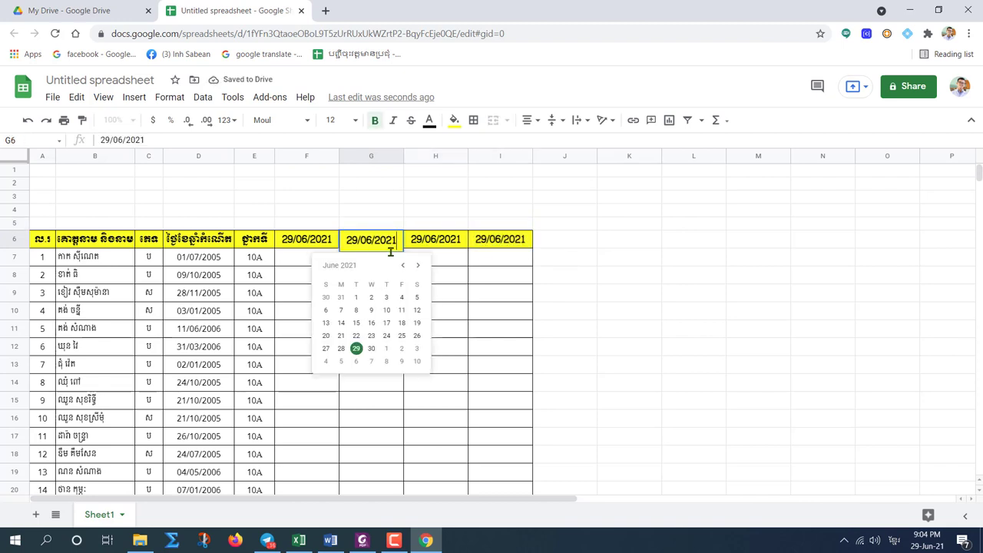
pyautogui.click(372, 349)
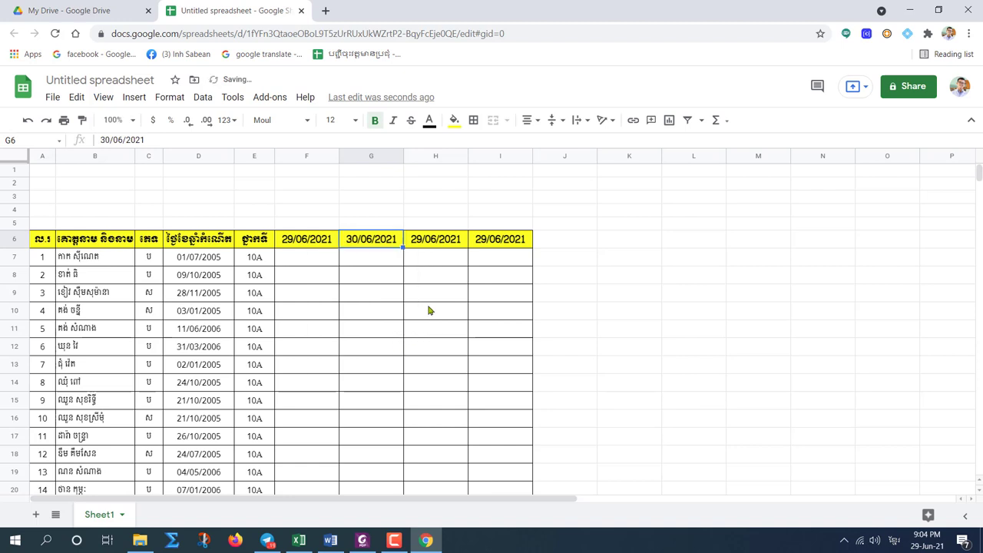
# Change the date headings in H6 to 01/07/2021 and I6 to 02/07/2021 using the date picker.
pyautogui.click(443, 243)
pyautogui.doubleClick(443, 243)
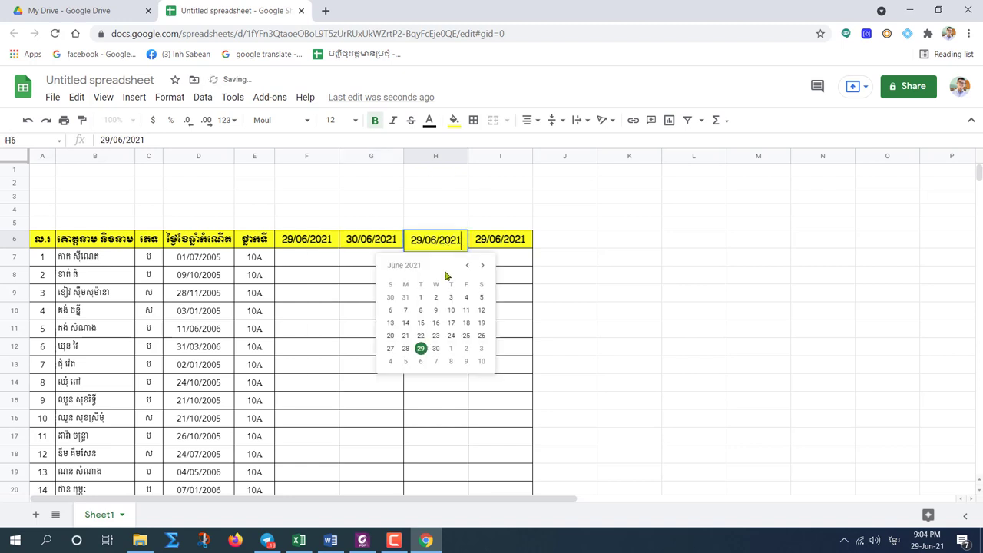
pyautogui.click(451, 350)
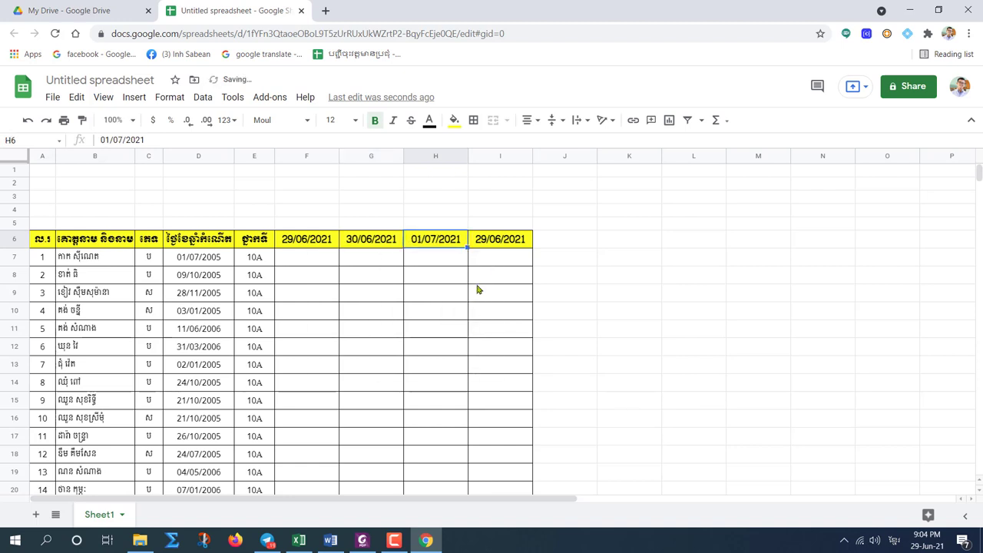
pyautogui.click(501, 240)
pyautogui.doubleClick(527, 243)
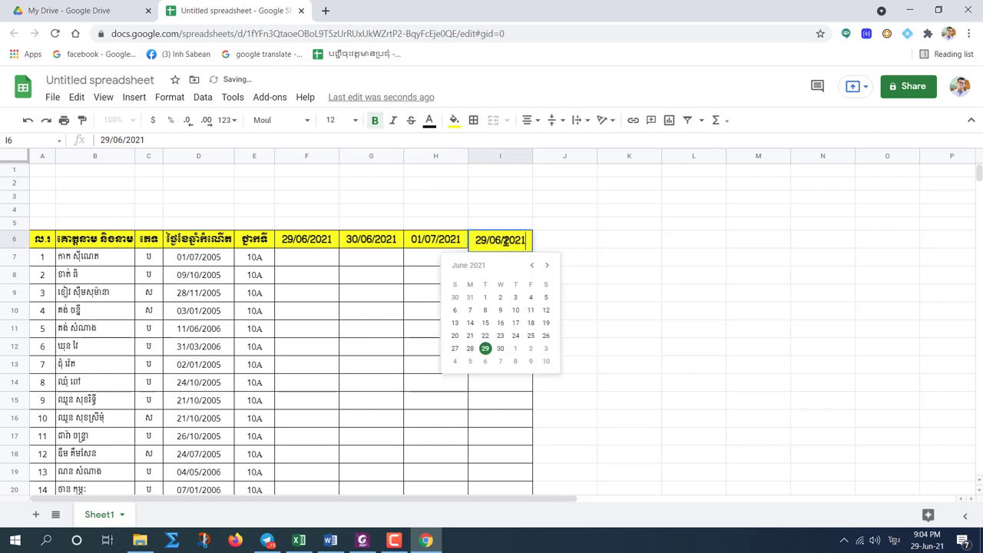
pyautogui.click(534, 349)
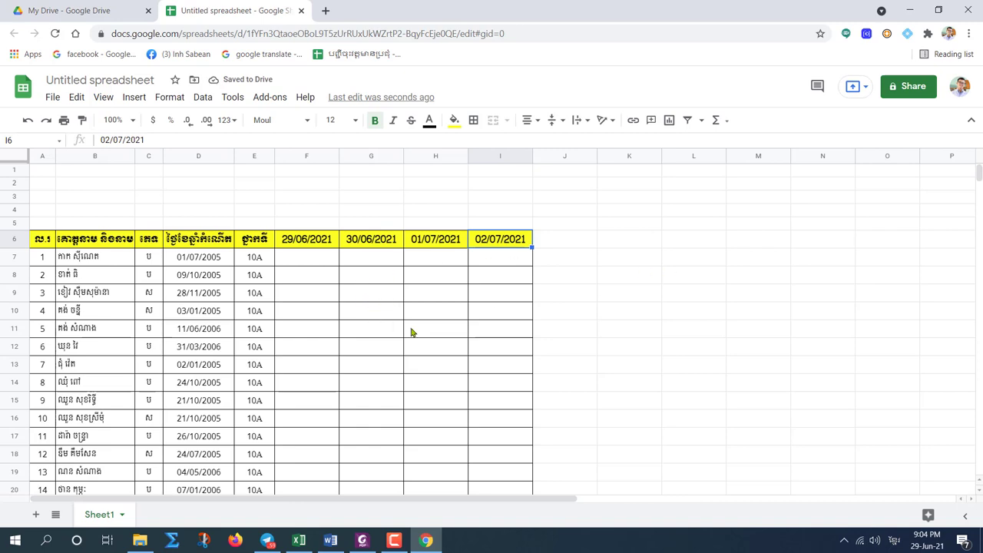
# Look through the student rows and the empty attendance cells beneath the date headings.
pyautogui.scroll(-5, 413, 334)
pyautogui.scroll(5, 304, 347)
pyautogui.scroll(-4, 312, 347)
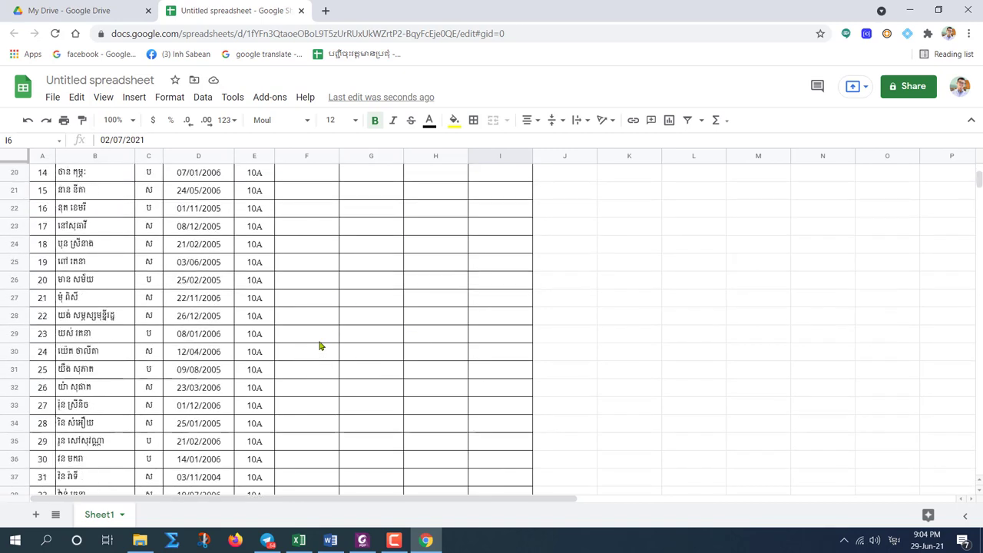
pyautogui.scroll(4, 320, 345)
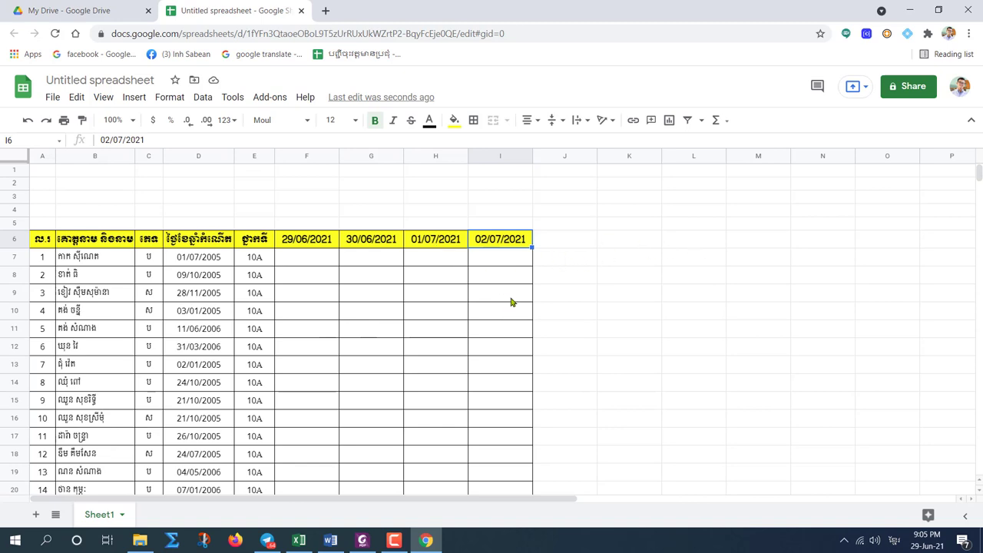
pyautogui.scroll(-3, 417, 336)
pyautogui.scroll(3, 417, 336)
pyautogui.scroll(-9, 343, 342)
pyautogui.scroll(7, 362, 368)
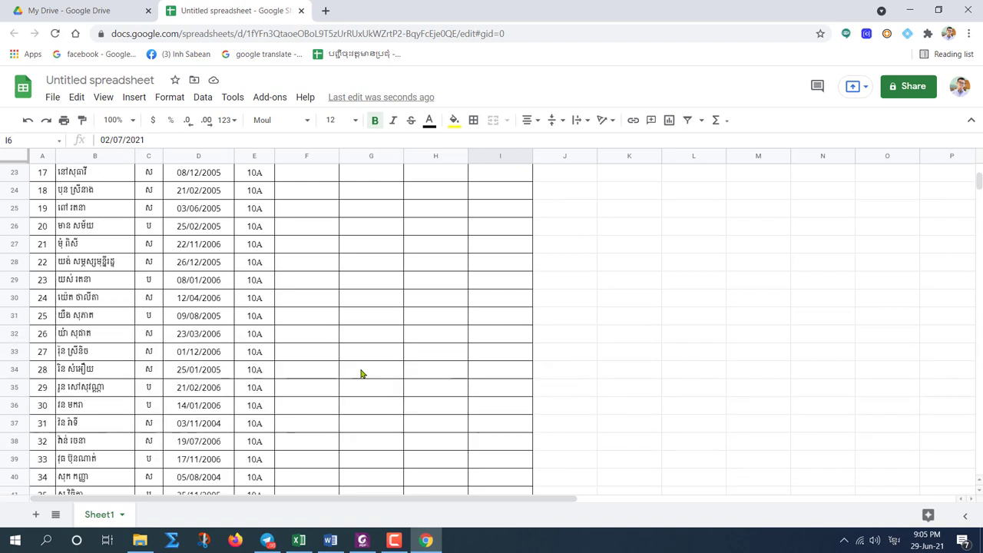
pyautogui.scroll(3, 318, 316)
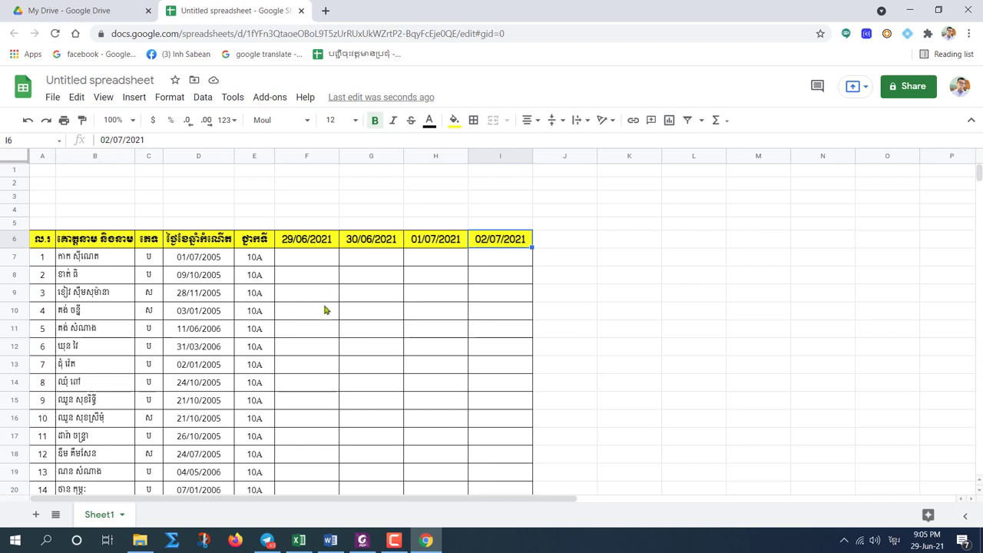
# Start a data validation rule for cell F7 with List of items as its criteria.
pyautogui.click(300, 257)
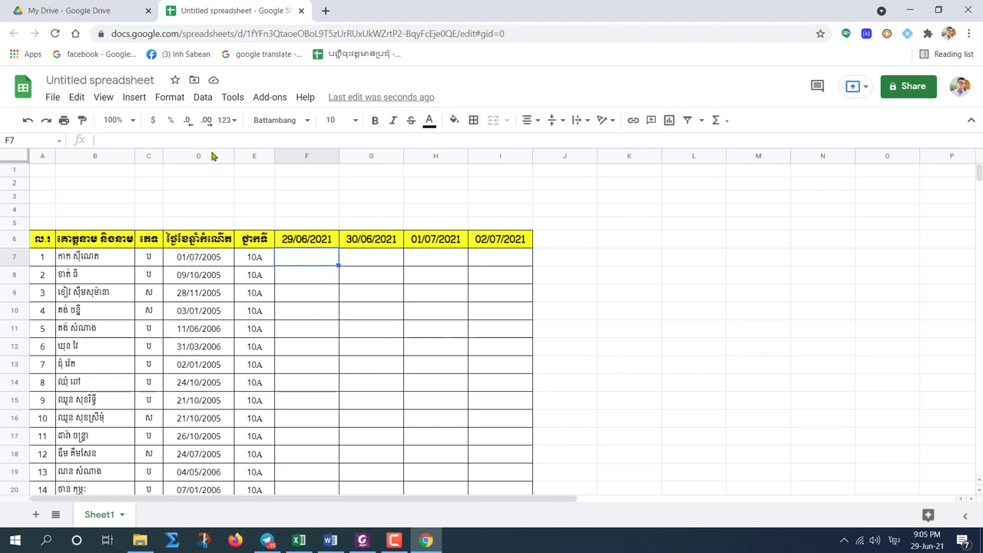
pyautogui.click(203, 97)
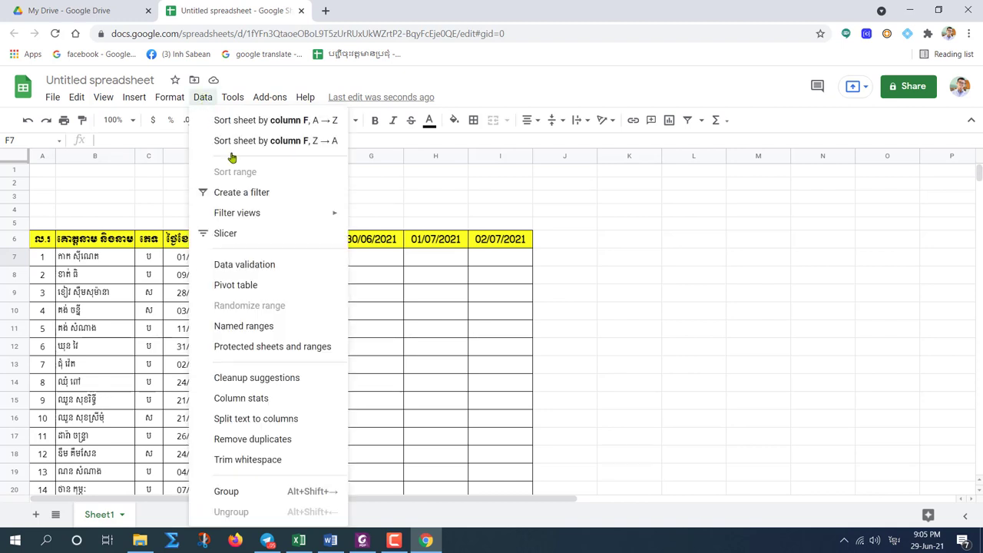
pyautogui.click(269, 265)
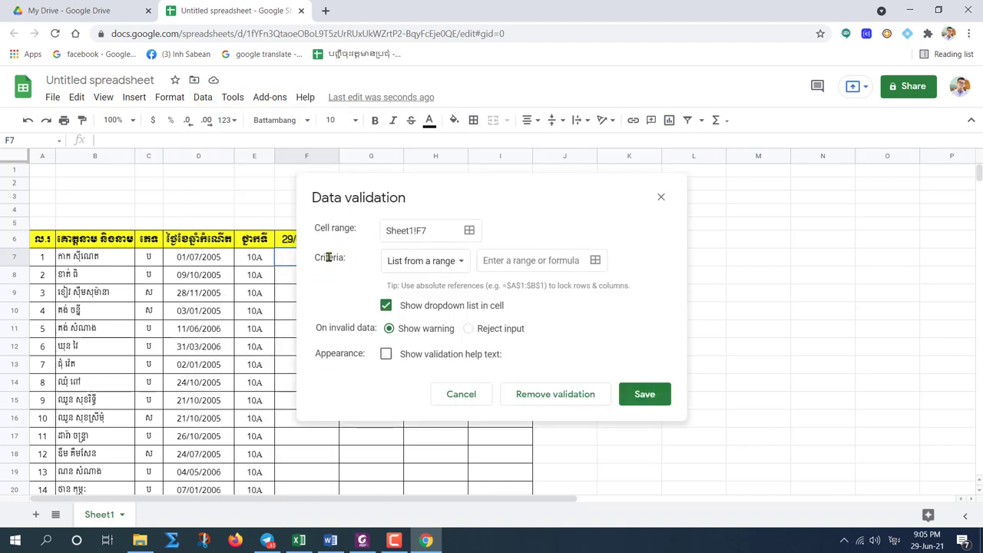
pyautogui.click(461, 263)
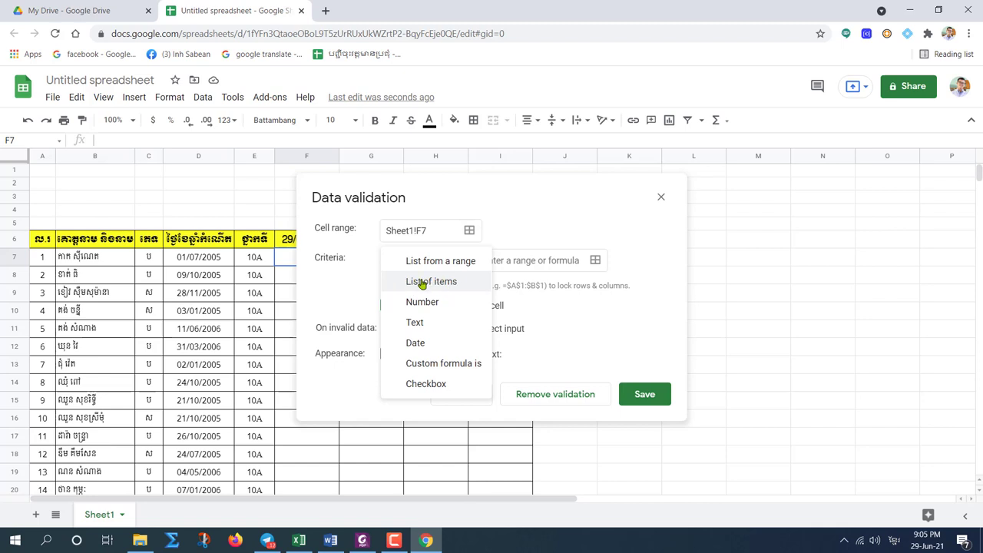
pyautogui.click(439, 283)
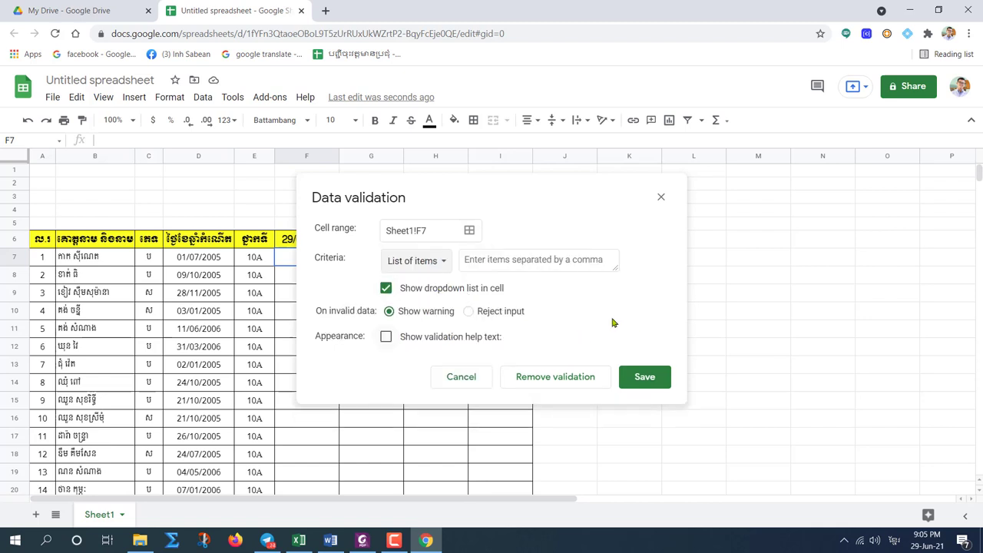
# Insert the check mark ✓ from the emoji picker as the first item of the validation list.
pyautogui.click(479, 260)
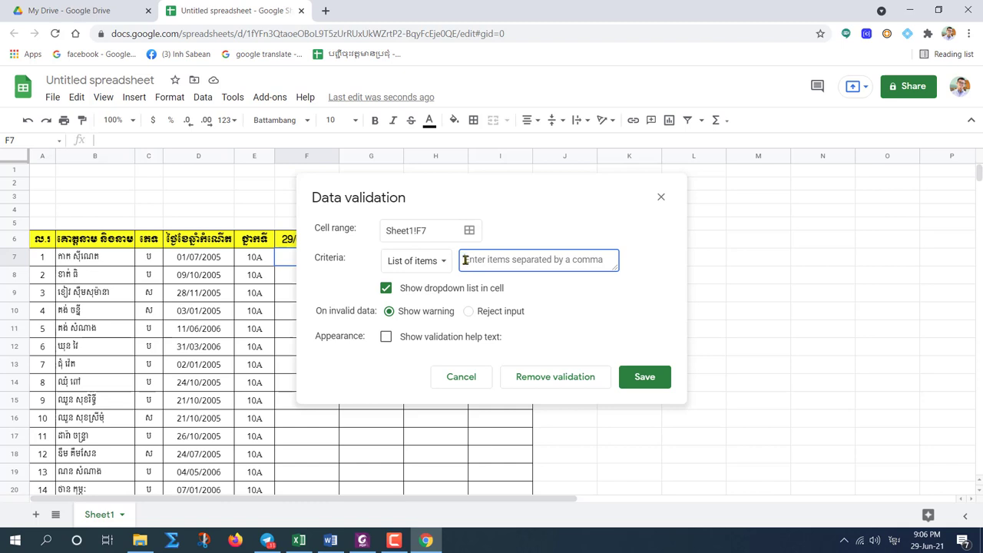
pyautogui.rightClick(466, 260)
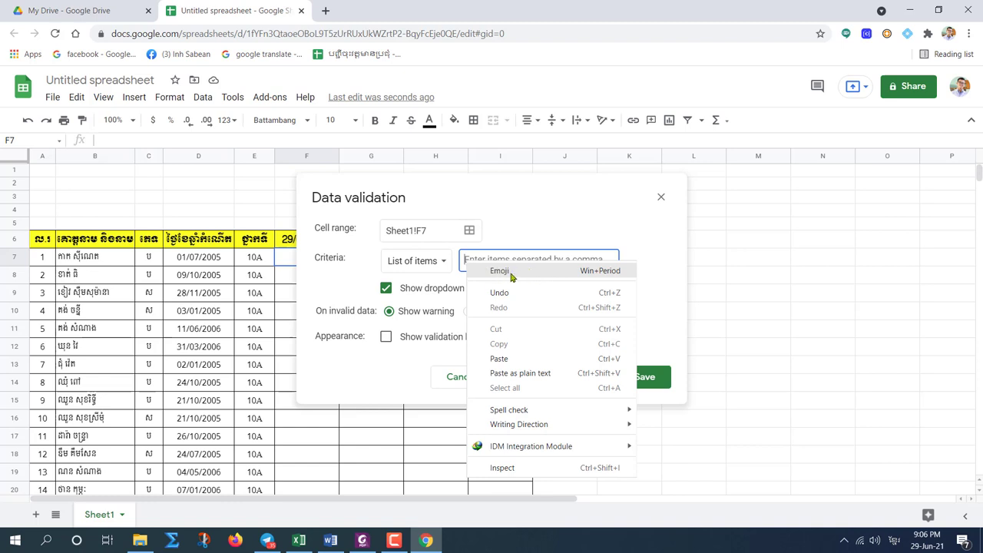
pyautogui.click(467, 259)
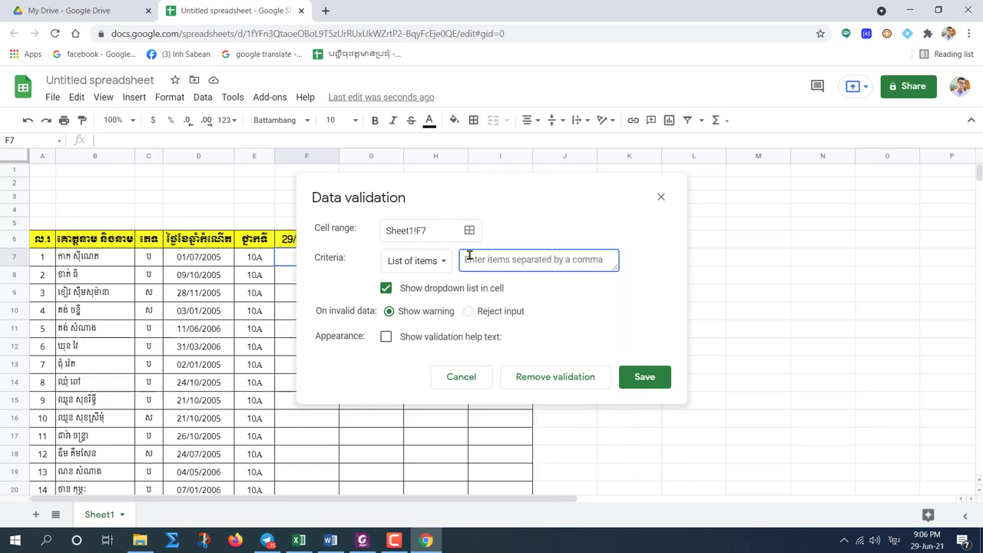
pyautogui.rightClick(467, 260)
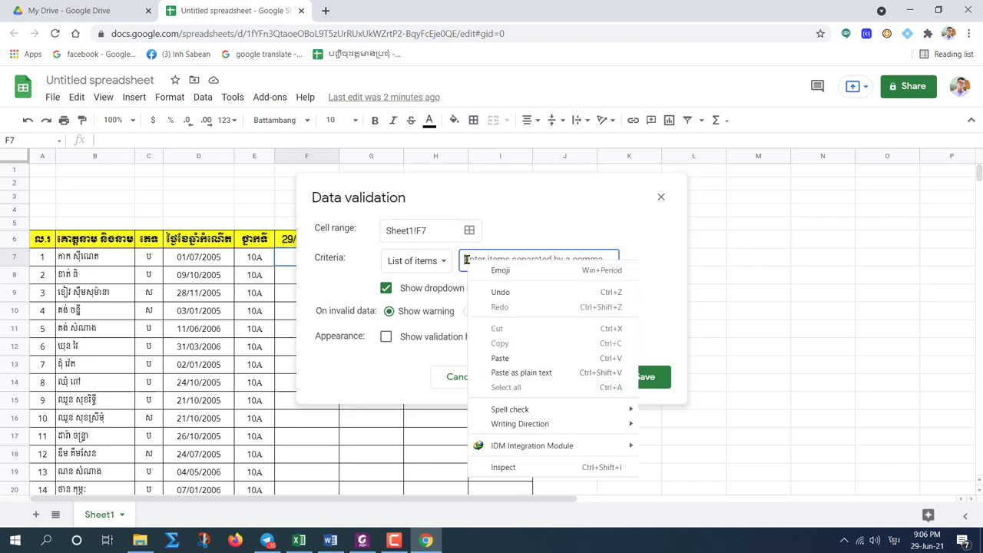
pyautogui.click(505, 272)
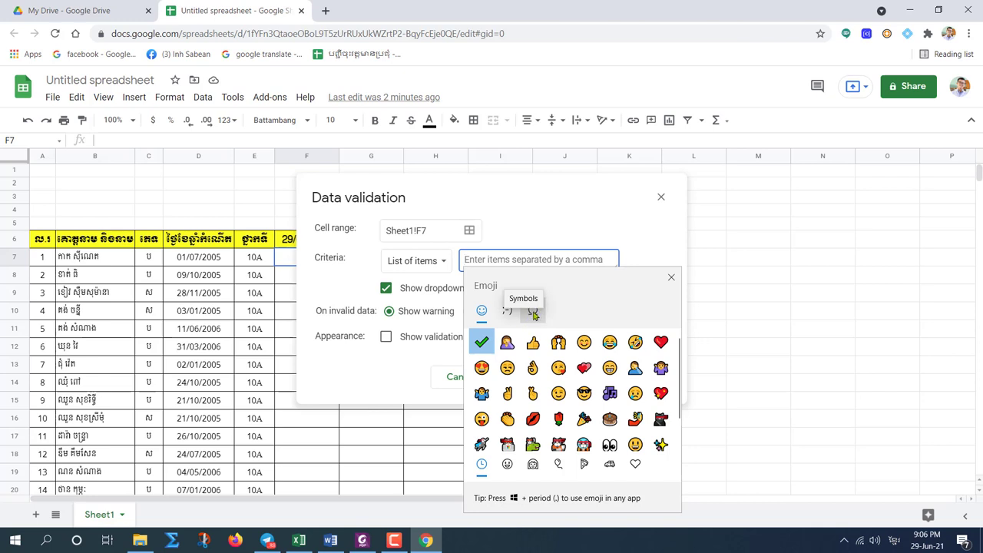
pyautogui.click(508, 312)
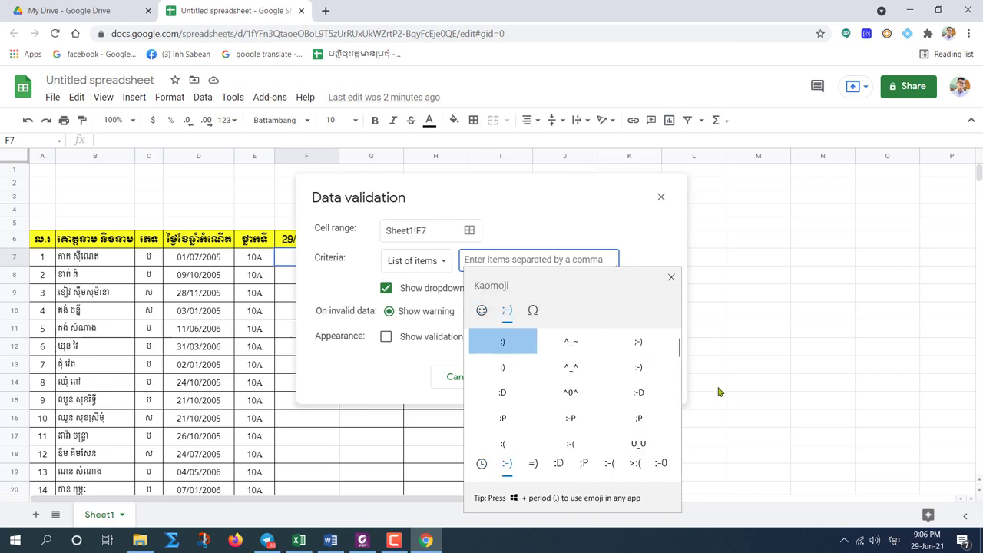
pyautogui.click(533, 311)
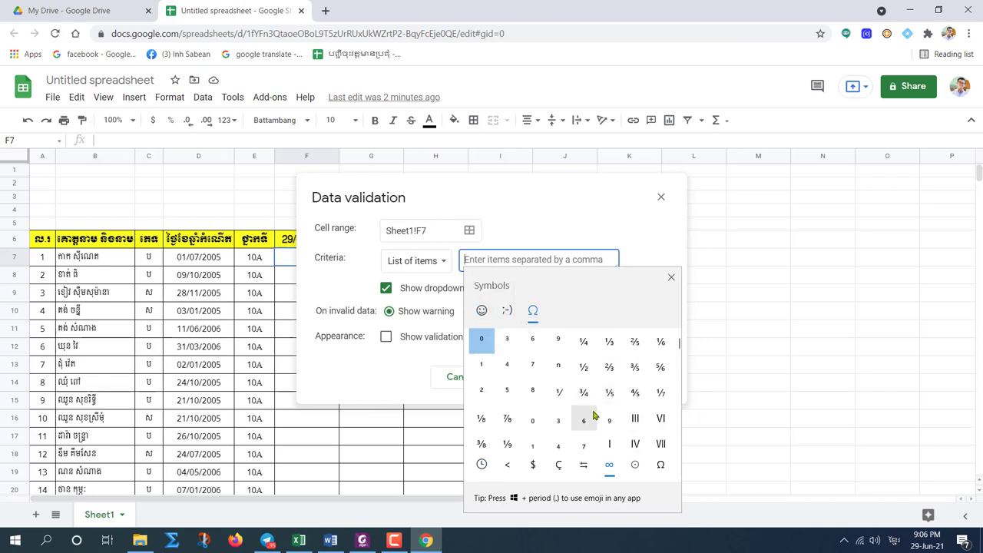
pyautogui.scroll(-5, 595, 415)
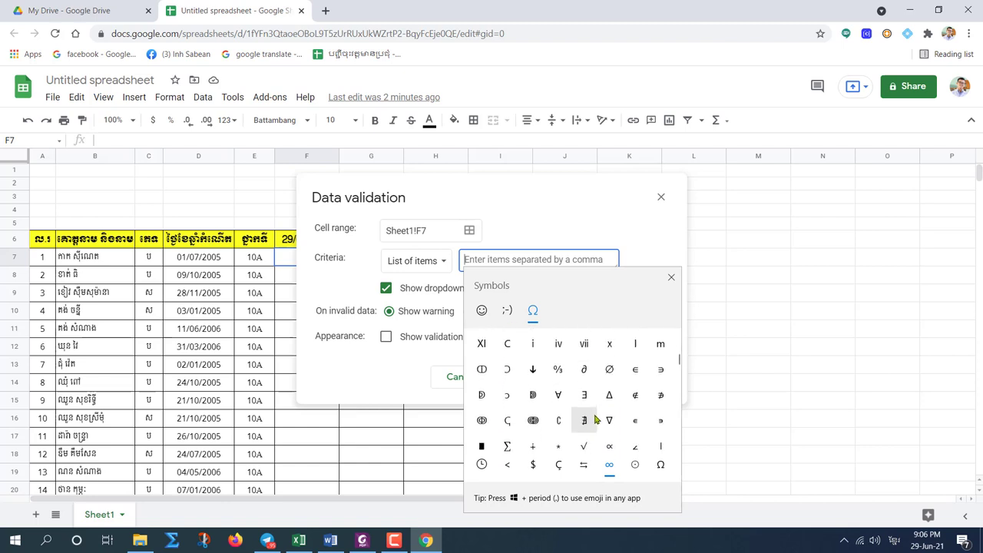
pyautogui.scroll(-2, 596, 418)
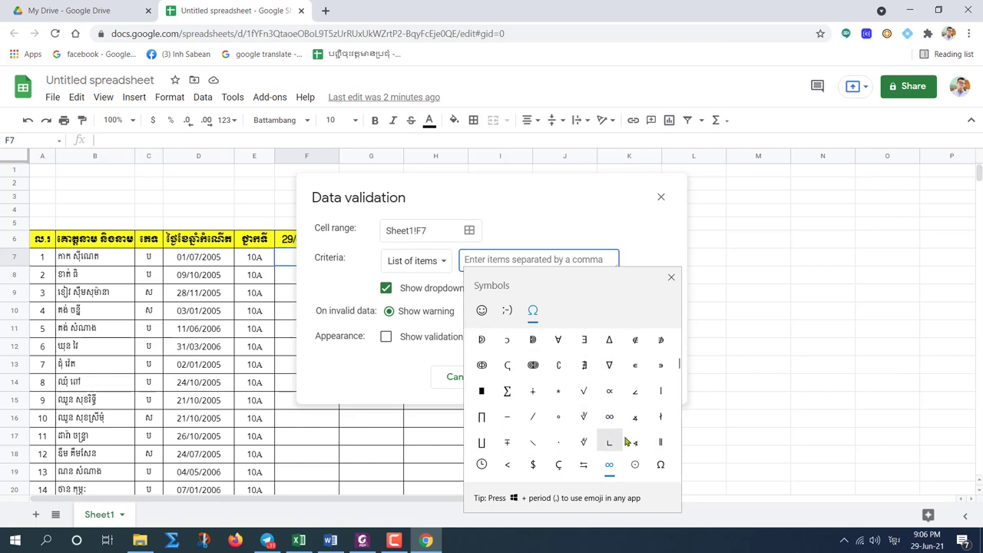
pyautogui.scroll(1, 508, 369)
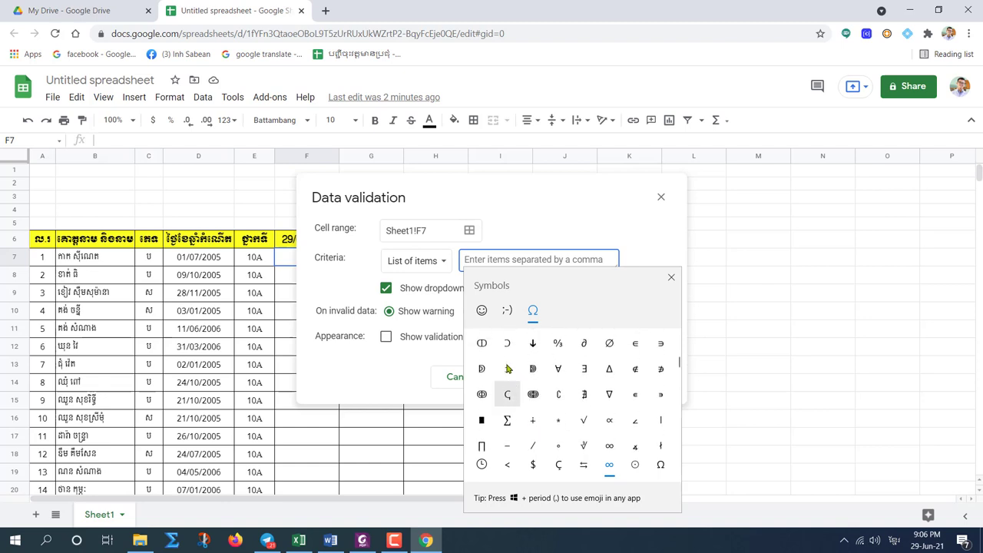
pyautogui.click(482, 311)
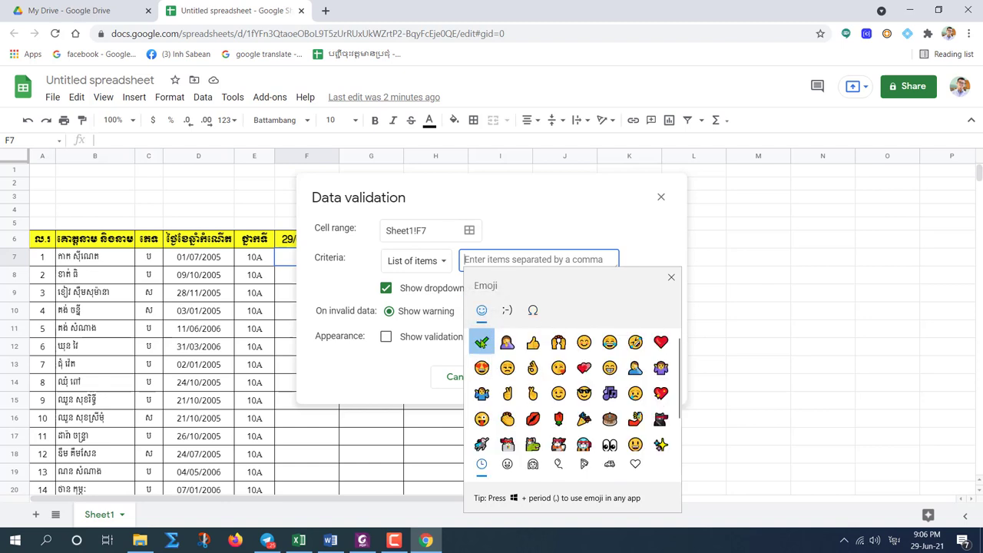
pyautogui.click(481, 342)
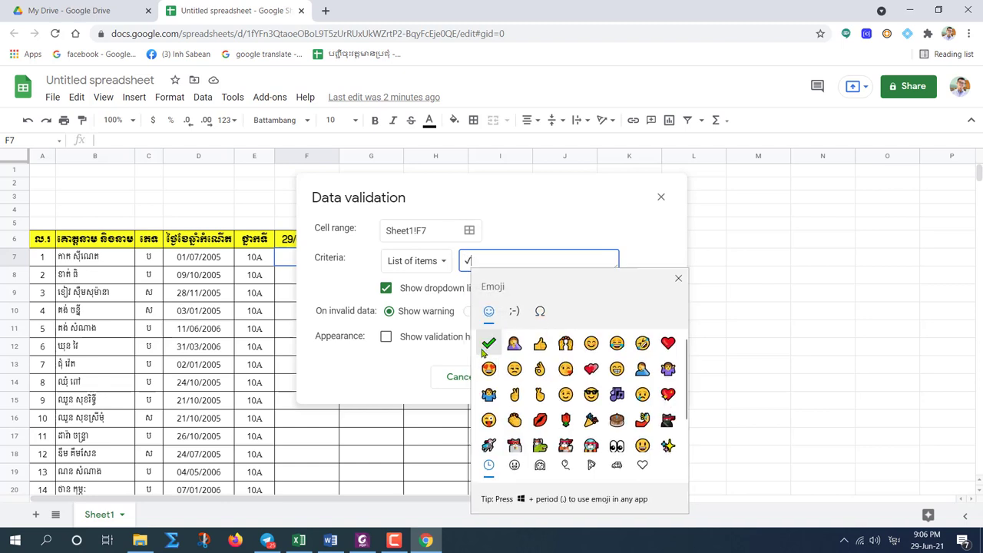
pyautogui.click(676, 280)
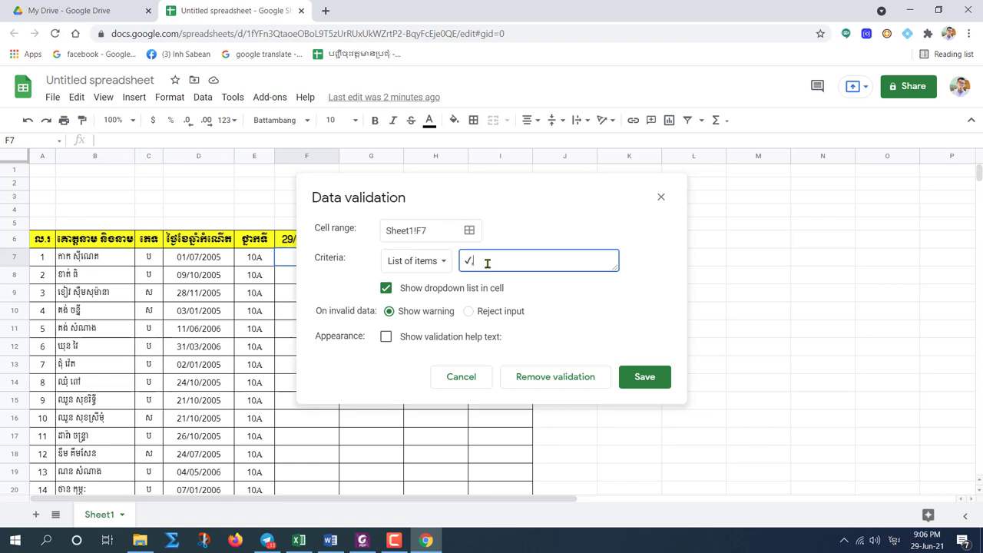
# Add A and P to the comma-separated list items, save the validation rule, and check the options of F7's dropdown.
pyautogui.write(',A,P')
pyautogui.click(644, 377)
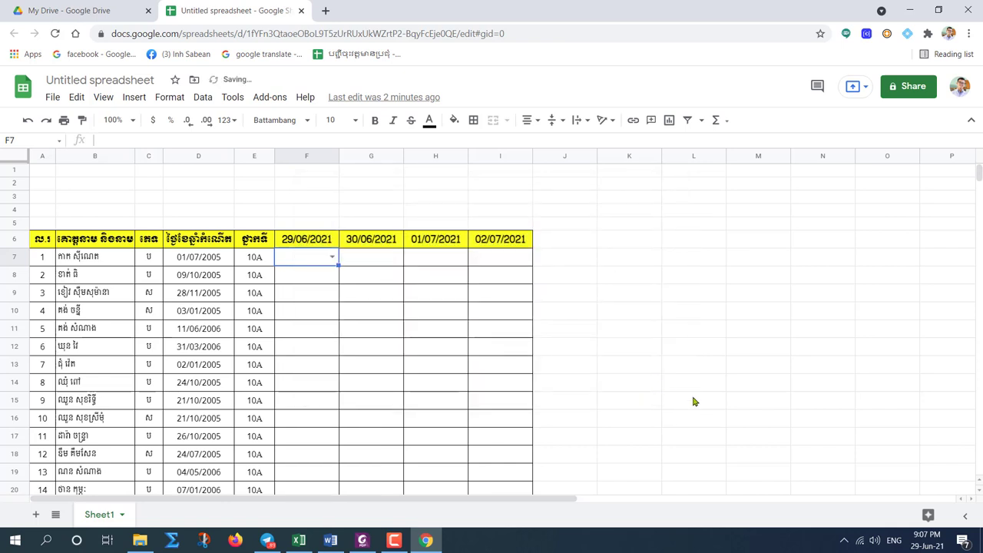
pyautogui.click(332, 257)
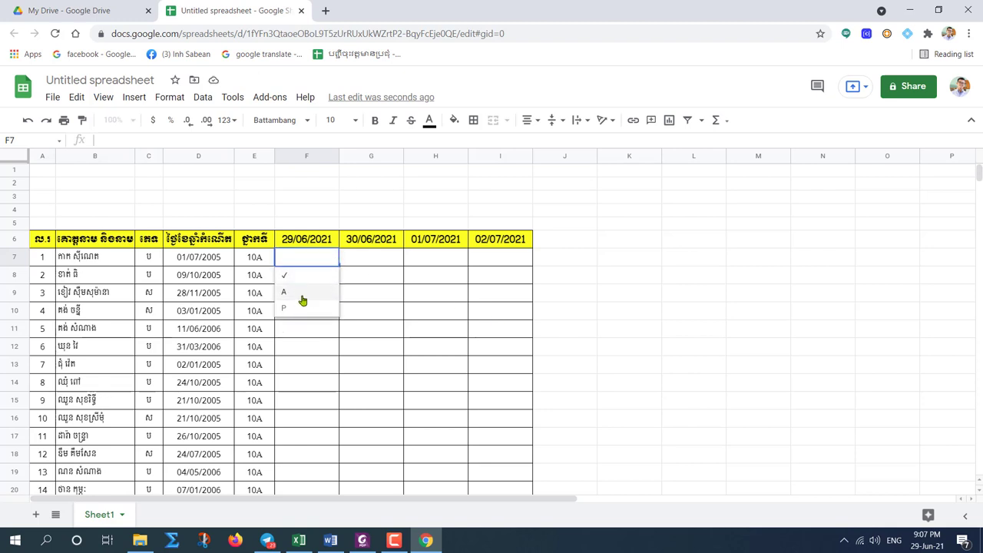
pyautogui.click(381, 264)
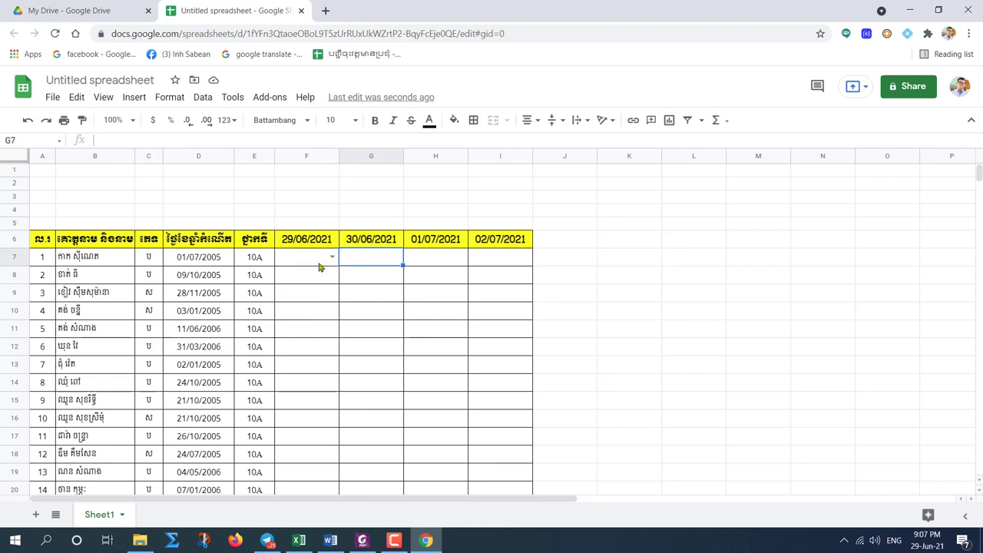
# Copy the attendance dropdown from F7 into G7:I7.
pyautogui.click(315, 261)
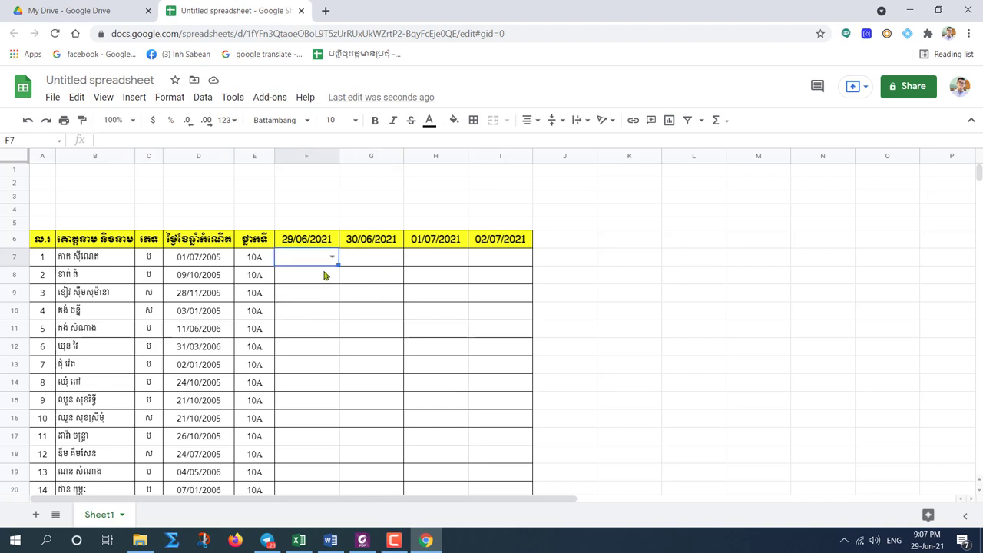
pyautogui.hotkey('ctrl', 'c')
pyautogui.moveTo(369, 260); pyautogui.dragTo(514, 267)
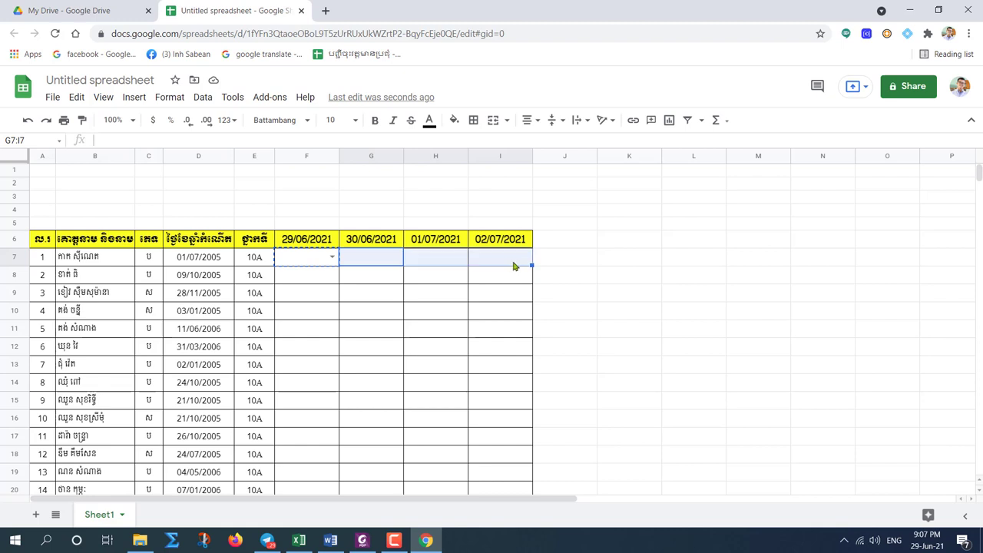
pyautogui.hotkey('ctrl', 'v')
# Extend the row 7 attendance dropdowns down to all students, covering F7:I52.
pyautogui.click(310, 262)
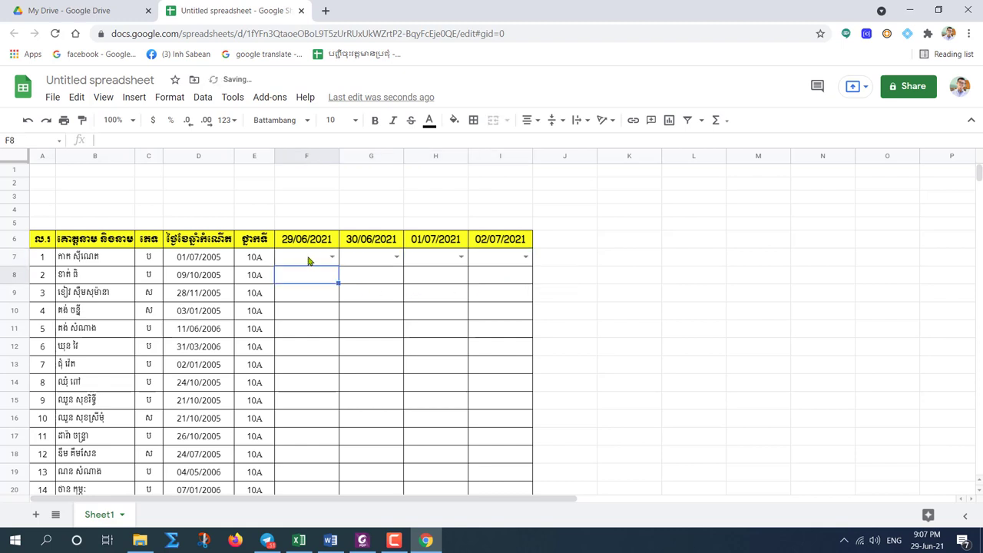
pyautogui.moveTo(305, 262); pyautogui.dragTo(508, 309)
pyautogui.scroll(12, 523, 292)
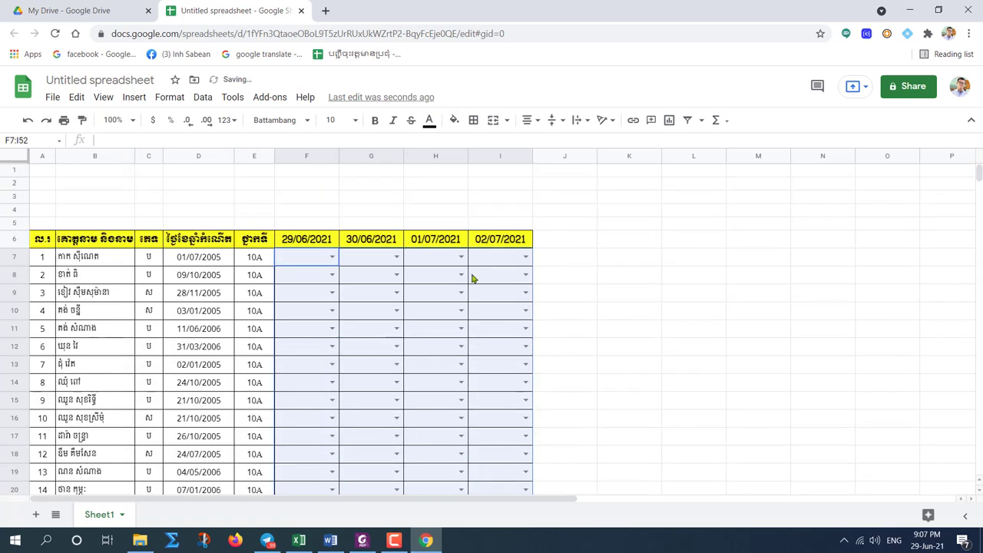
# Check the dropdowns down to the last student row and open the option list in G50.
pyautogui.click(473, 278)
pyautogui.scroll(-10, 376, 377)
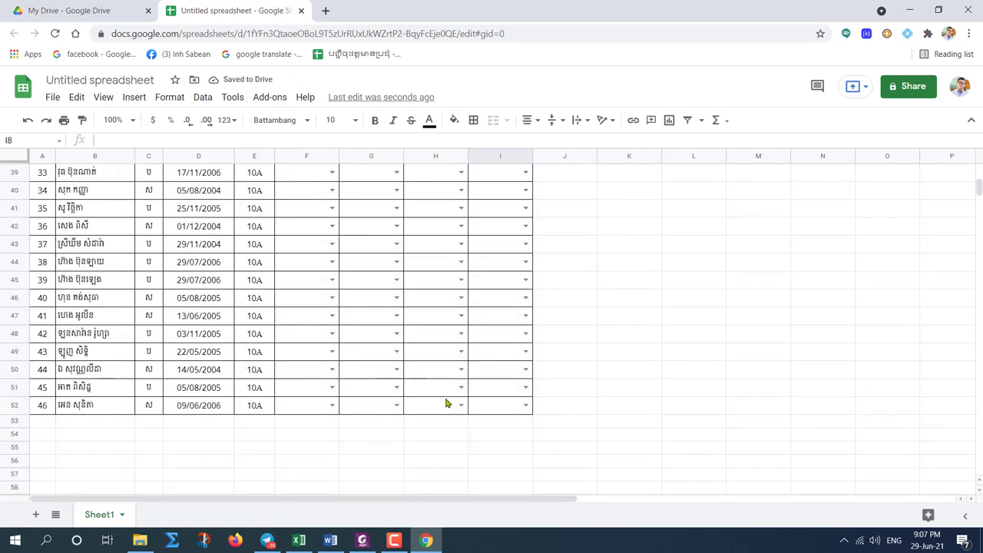
pyautogui.click(392, 370)
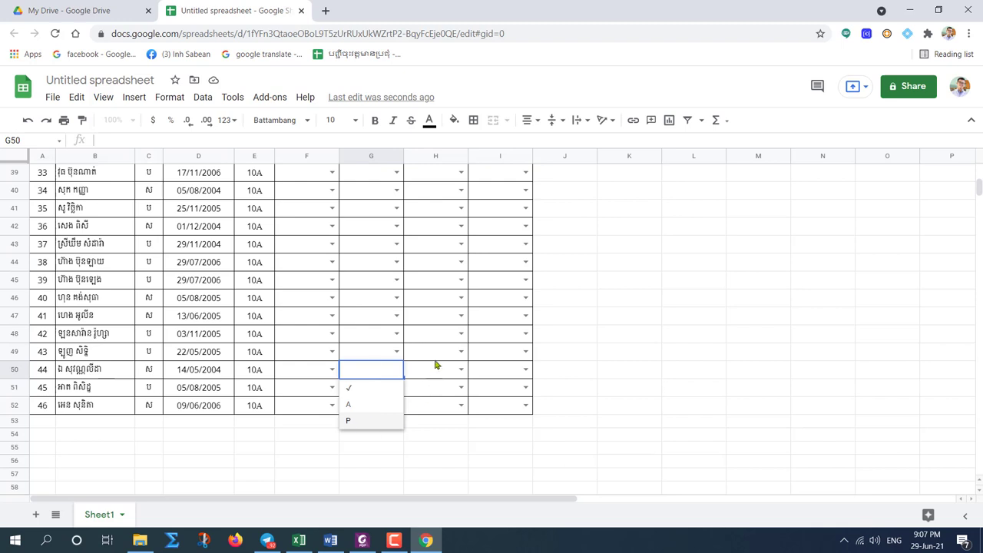
# Try the attendance dropdowns with ✓ in H49, A in H50 and P in H51, and clear these trial entries.
pyautogui.click(461, 355)
pyautogui.press('Return')
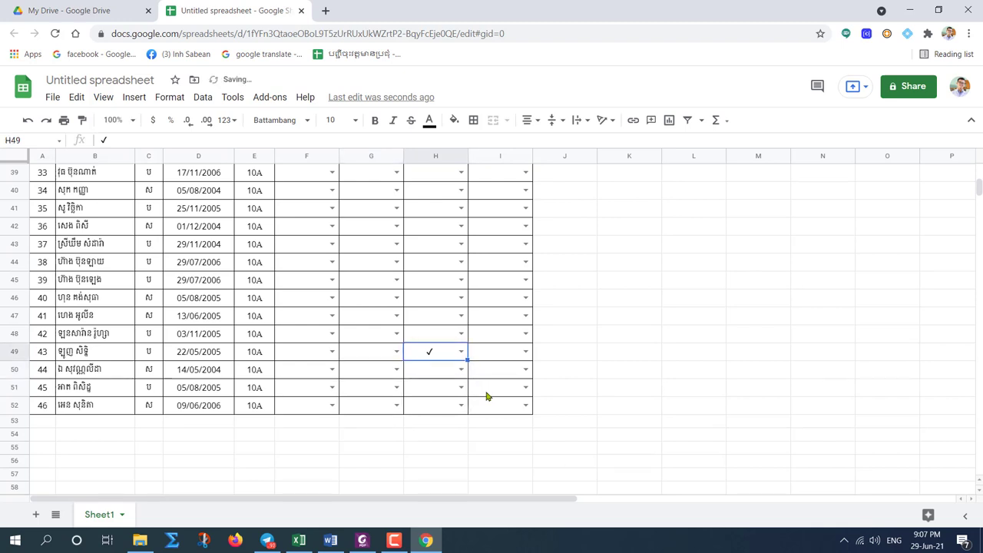
pyautogui.click(461, 370)
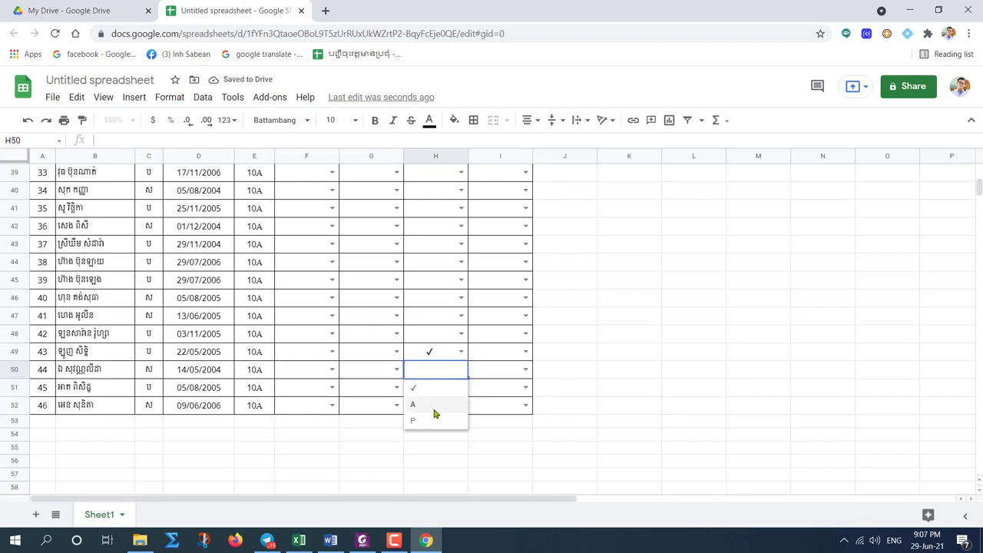
pyautogui.click(434, 411)
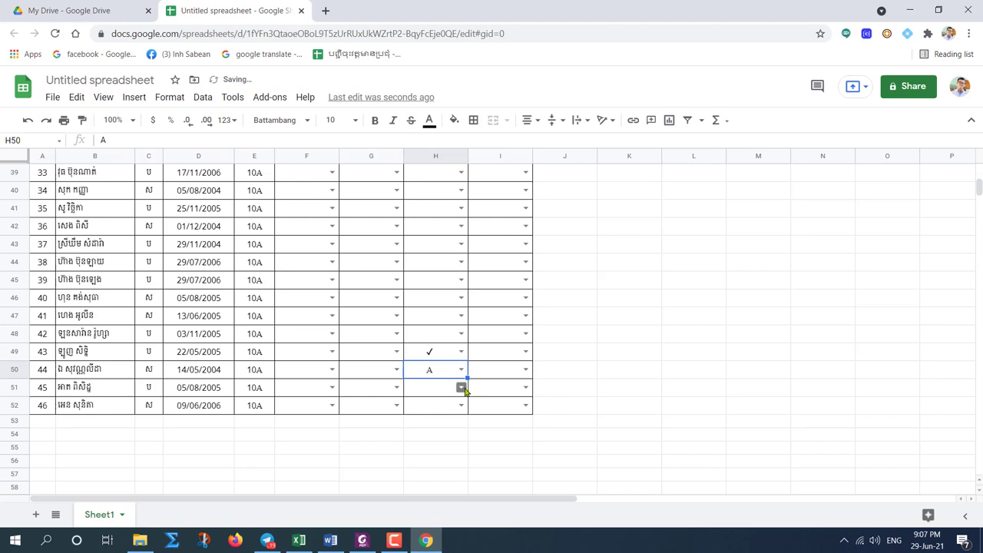
pyautogui.click(463, 388)
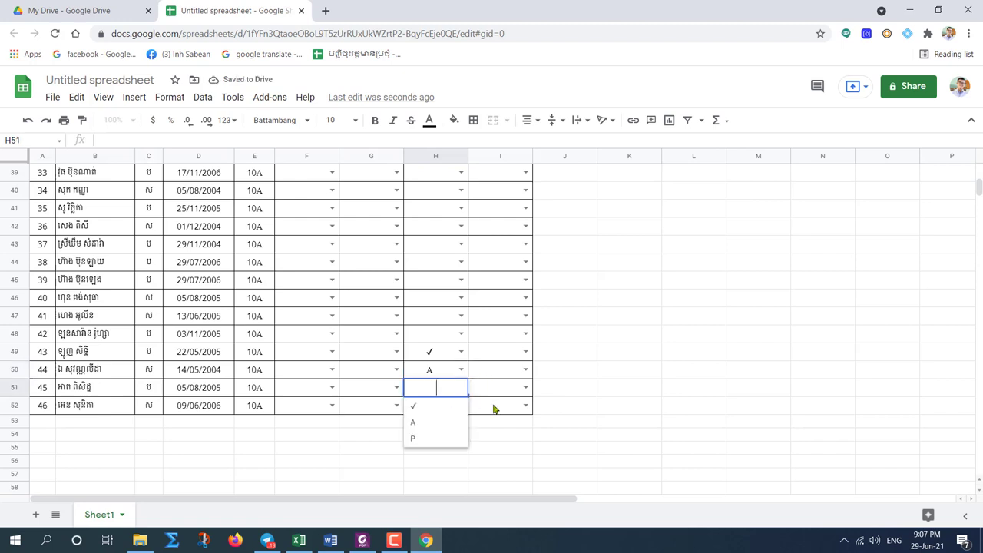
pyautogui.click(429, 438)
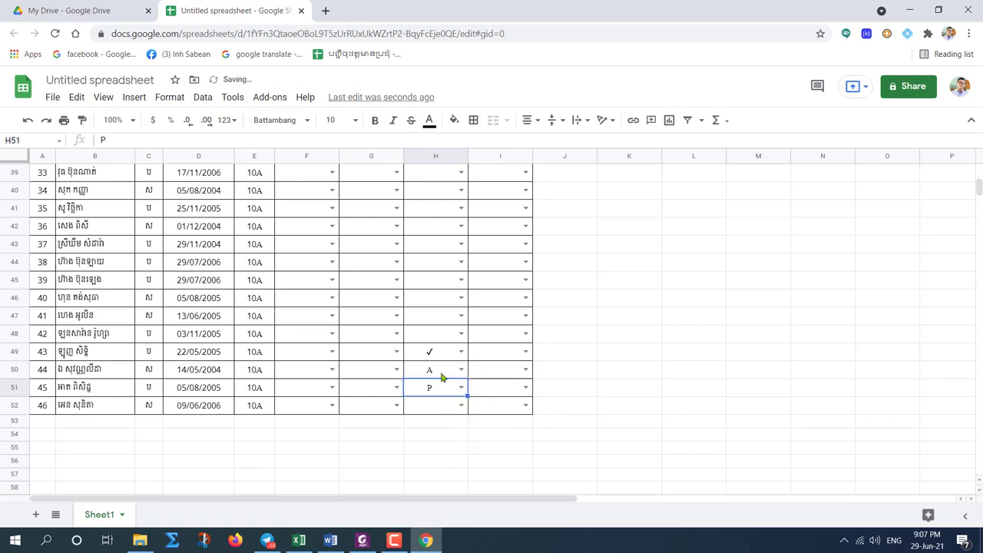
pyautogui.moveTo(445, 353); pyautogui.dragTo(456, 394)
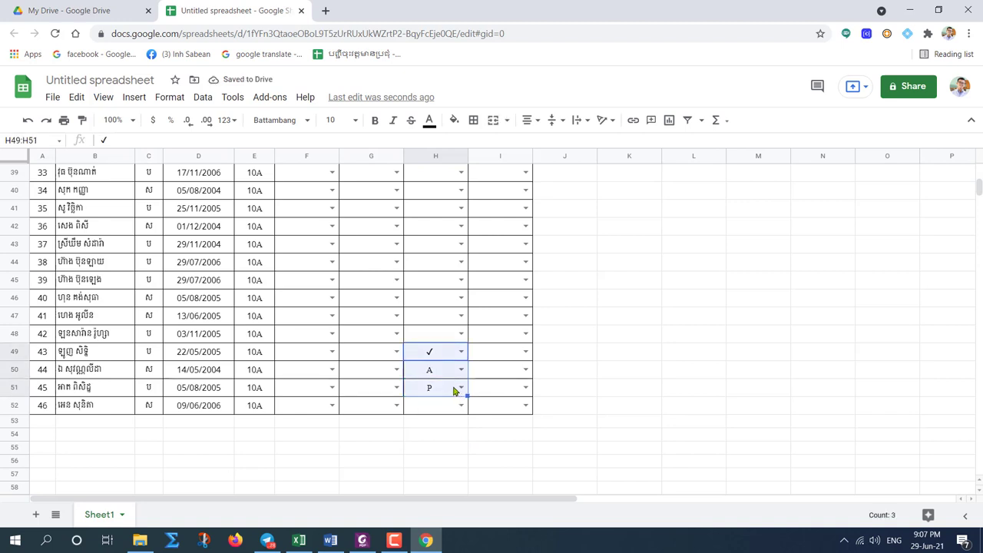
pyautogui.press('Delete')
pyautogui.scroll(13, 428, 303)
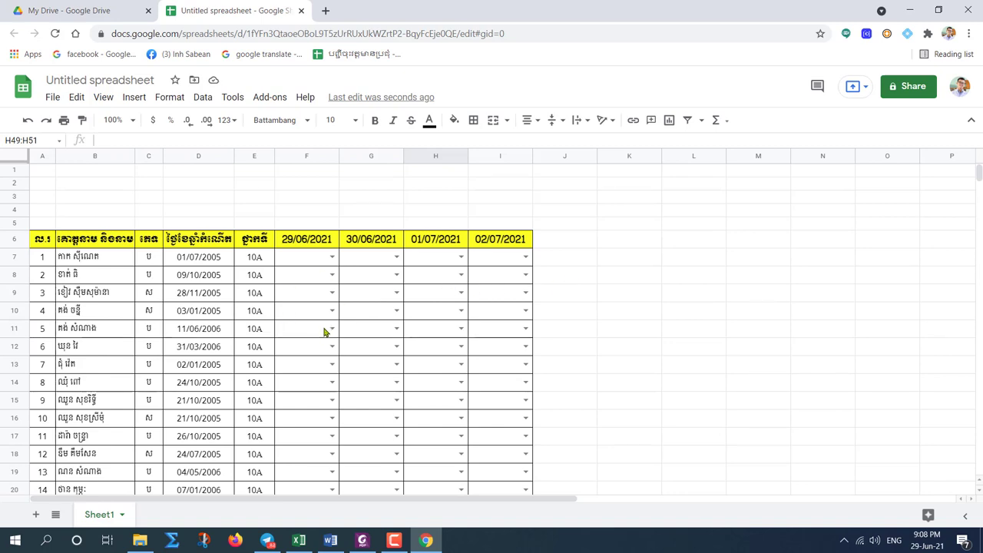
pyautogui.scroll(-3, 331, 326)
pyautogui.scroll(3, 333, 325)
pyautogui.scroll(-2, 346, 321)
pyautogui.scroll(2, 347, 322)
pyautogui.scroll(-2, 341, 342)
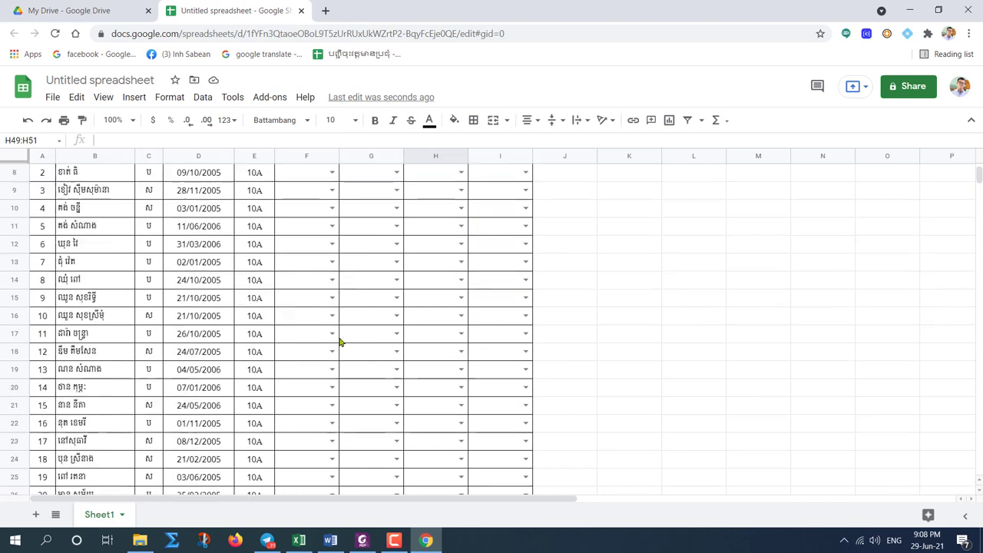
pyautogui.scroll(-2, 341, 342)
pyautogui.scroll(3, 335, 332)
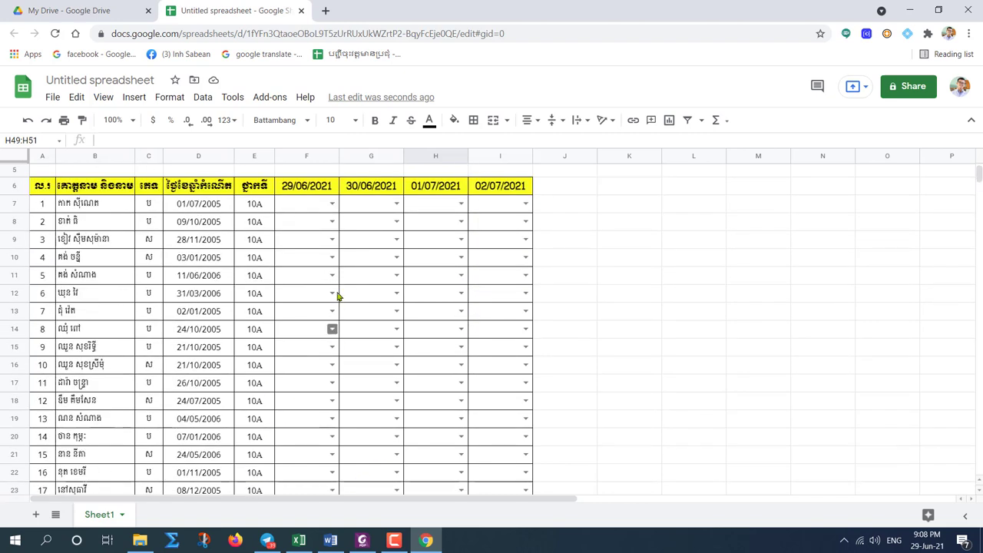
# Rename Sheet1 as កក្កដា.
pyautogui.doubleClick(105, 519)
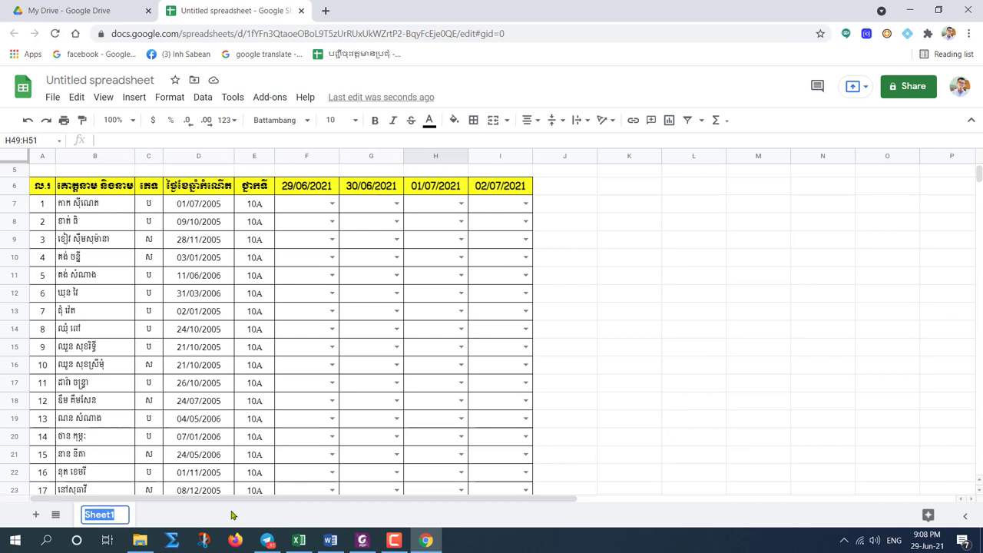
pyautogui.write('k')
pyautogui.press('BackSpace')
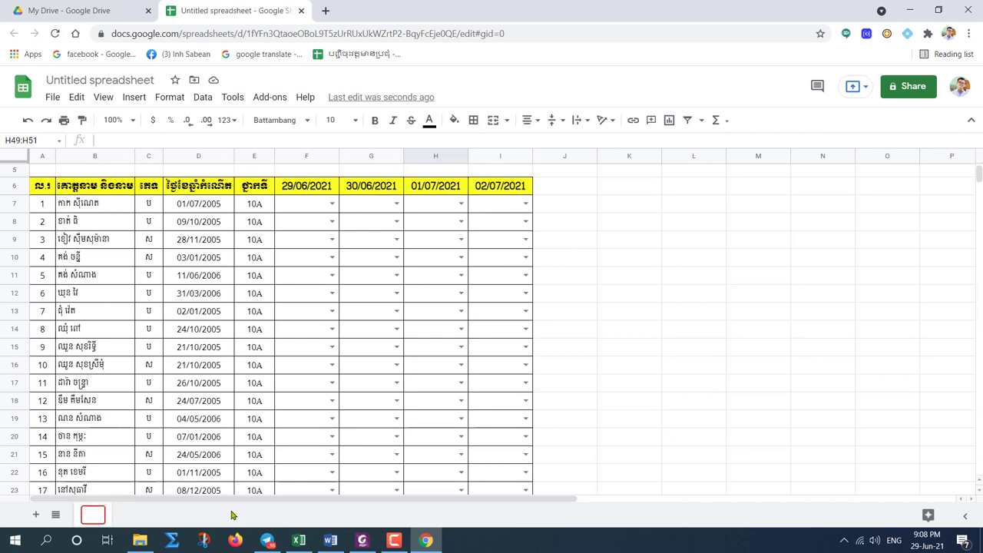
pyautogui.write('កក')
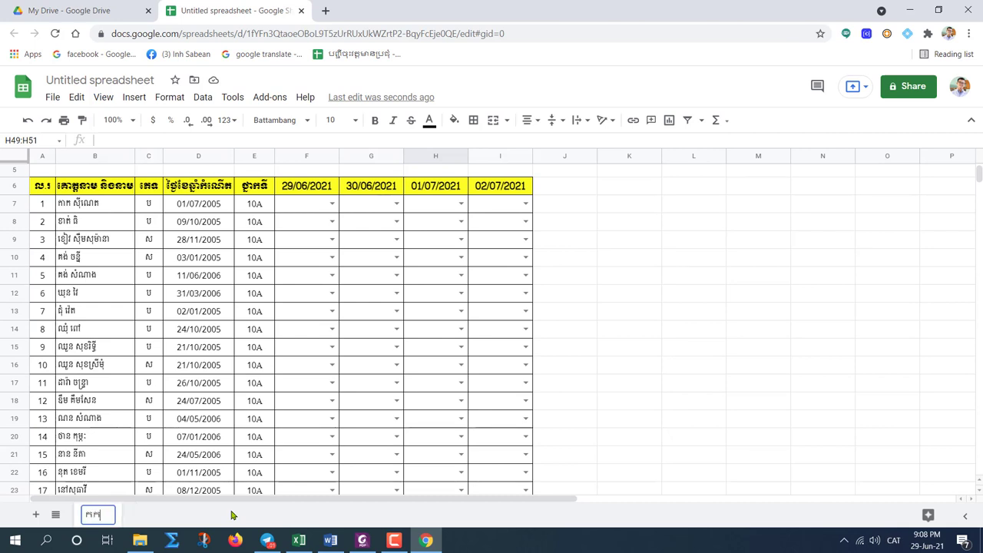
pyautogui.write('្កដា')
pyautogui.press('Return')
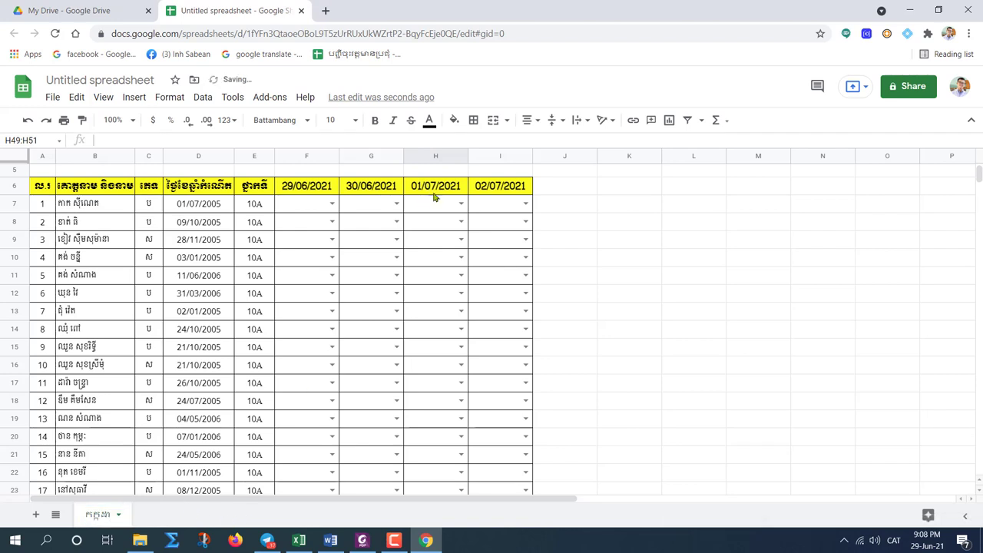
# Copy the 02/07/2021 attendance column I6:I52, with its heading and dropdowns, into the four columns J to M.
pyautogui.scroll(2, 499, 208)
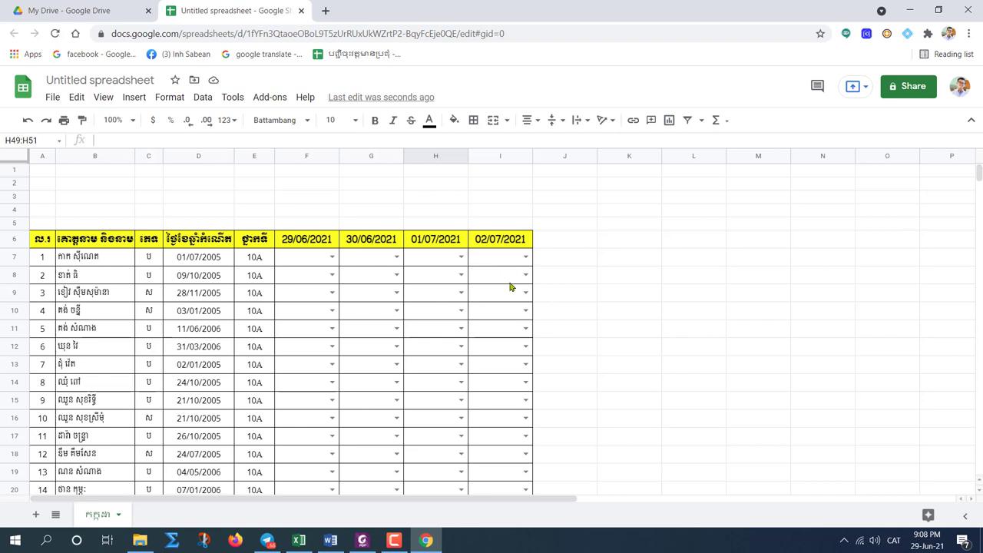
pyautogui.moveTo(506, 243); pyautogui.dragTo(507, 353)
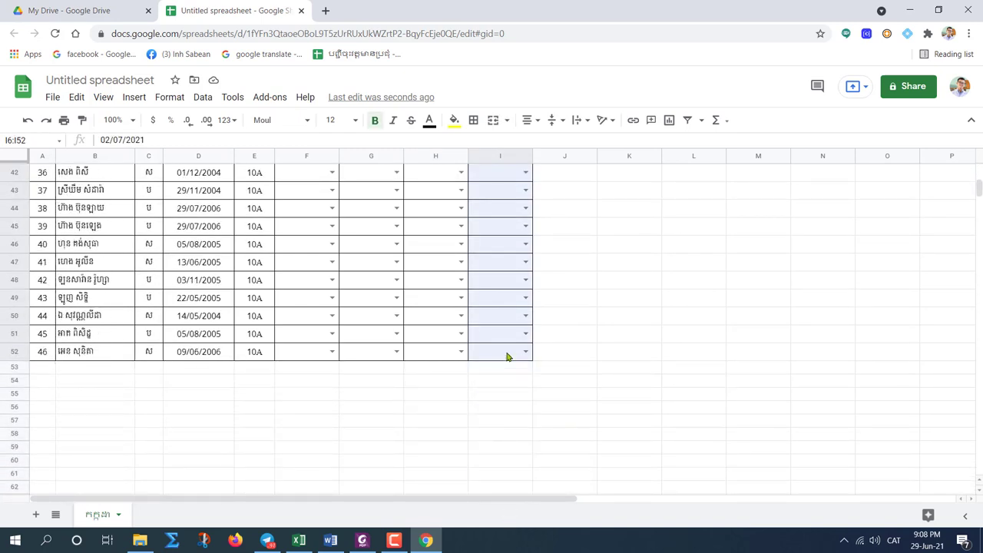
pyautogui.hotkey('ctrl', 'c')
pyautogui.scroll(10, 572, 325)
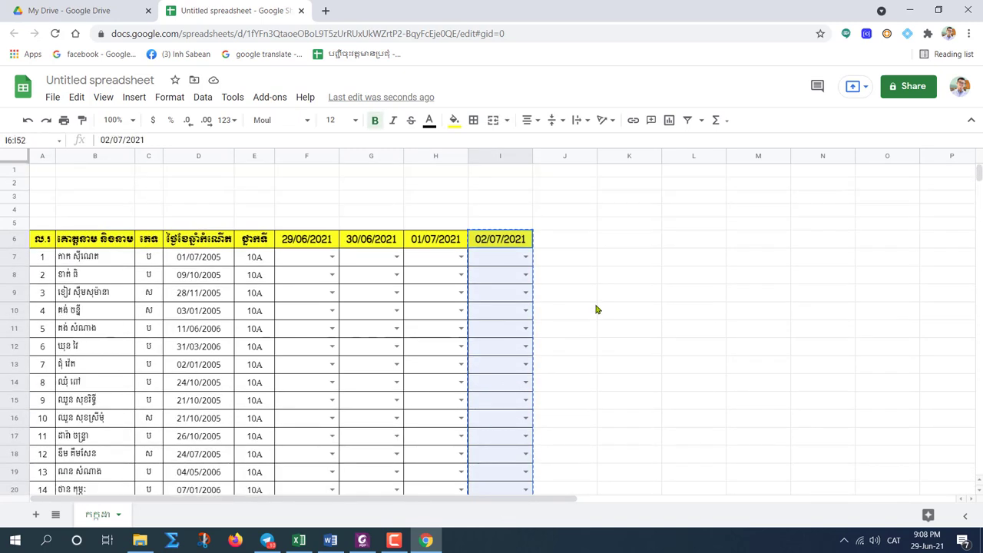
pyautogui.click(564, 241)
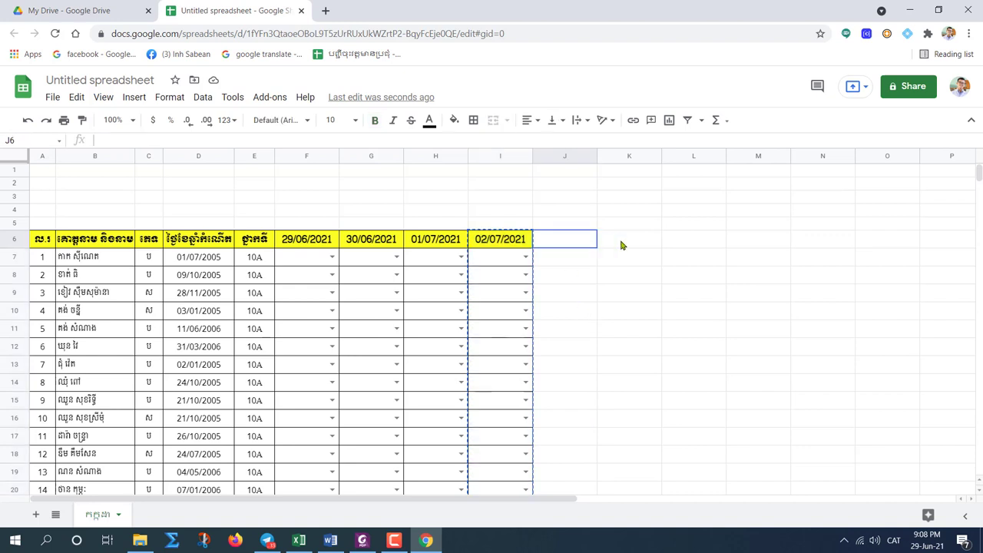
pyautogui.moveTo(622, 245); pyautogui.dragTo(738, 244)
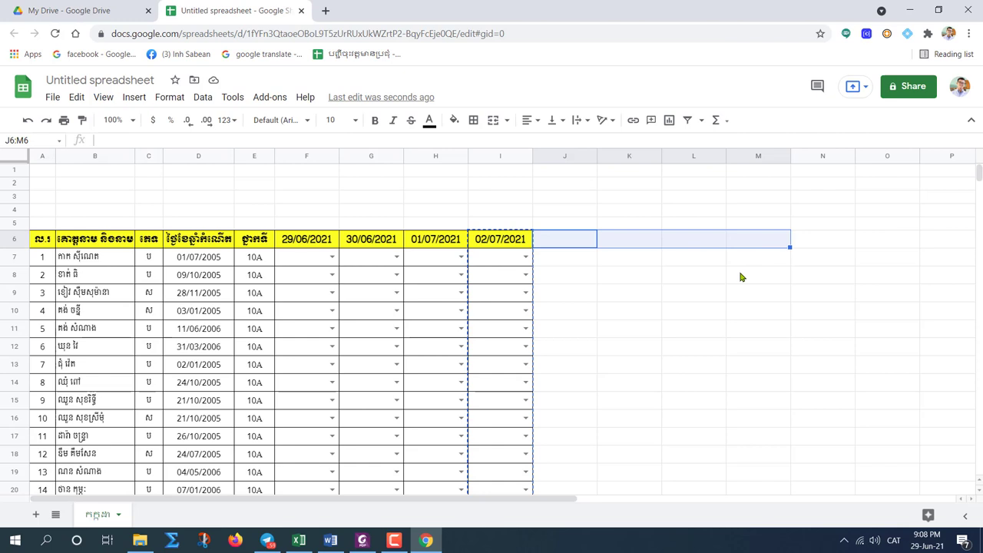
pyautogui.hotkey('ctrl', 'v')
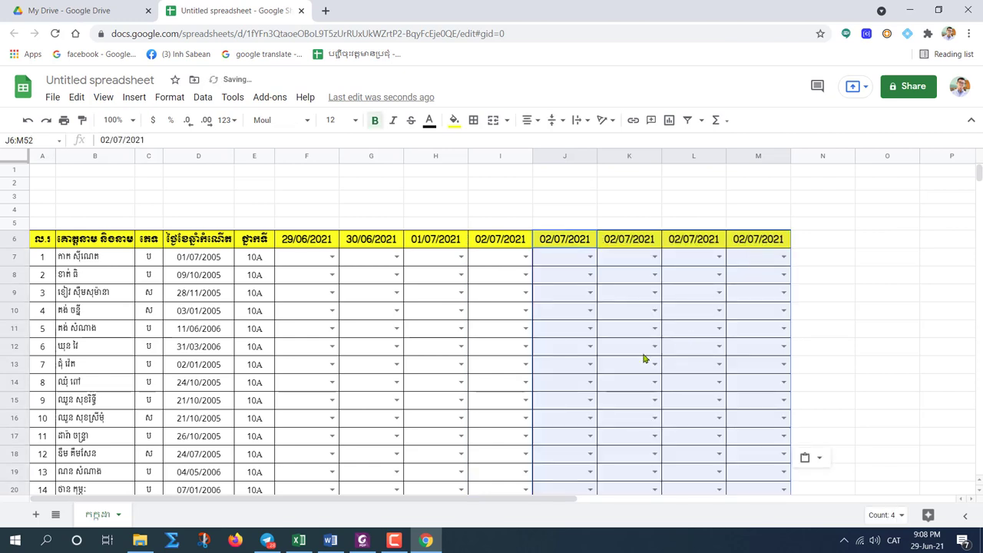
pyautogui.scroll(-3, 613, 345)
pyautogui.scroll(3, 626, 359)
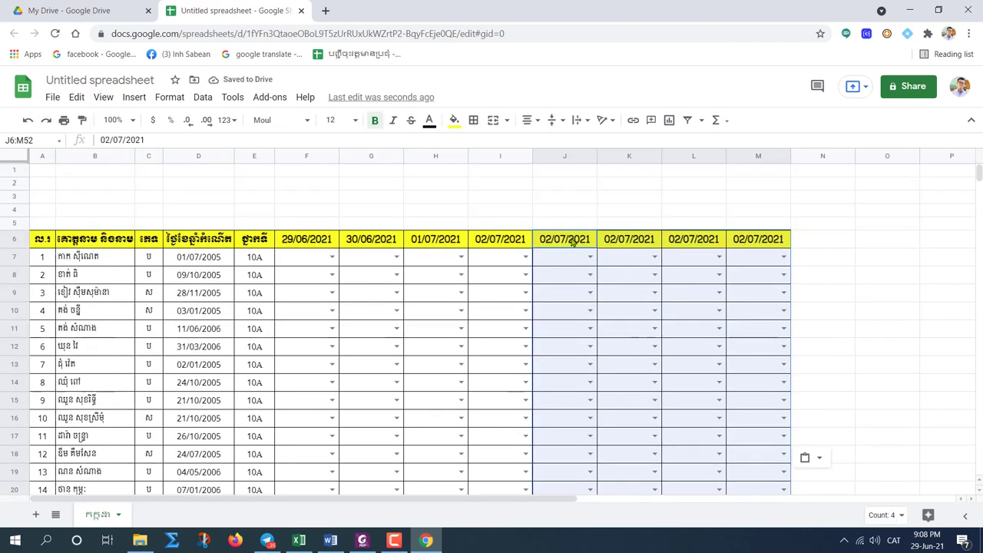
# Clear the date headings in G6:M6, keeping only the first date heading in F6.
pyautogui.click(651, 240)
pyautogui.click(695, 239)
pyautogui.click(769, 241)
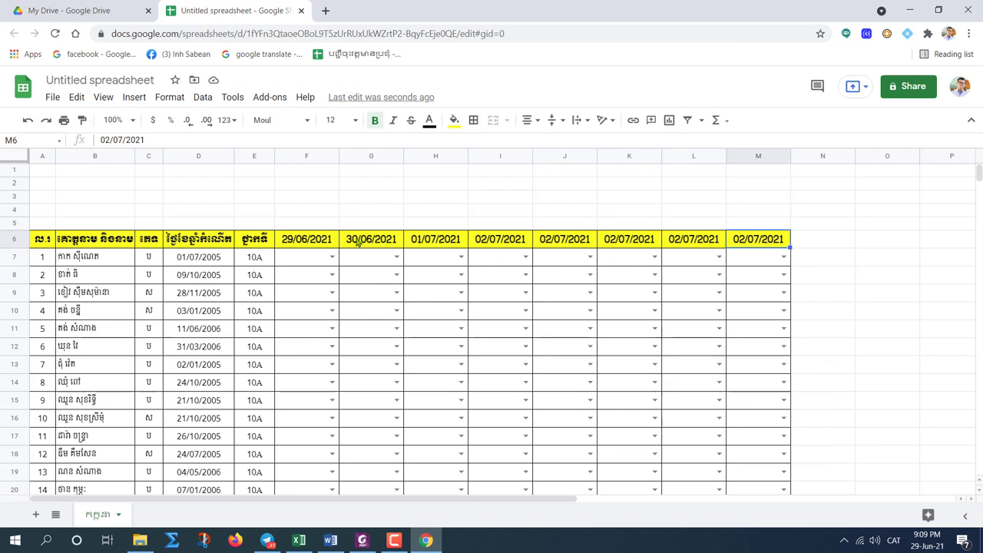
pyautogui.moveTo(348, 240); pyautogui.dragTo(751, 243)
pyautogui.press('Delete')
# Check the date picker in the emptied heading cells of row 6, such as K6, L6 and I6.
pyautogui.doubleClick(626, 244)
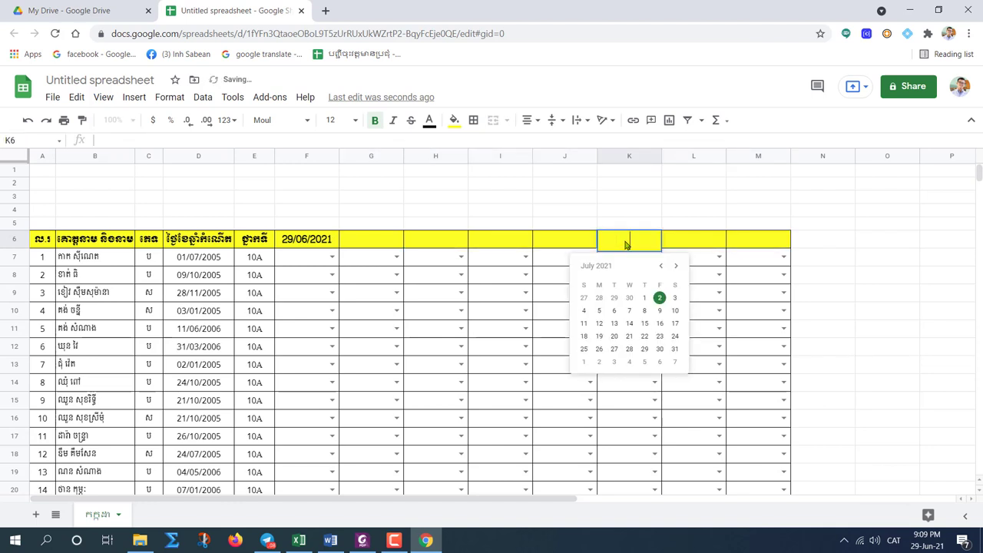
pyautogui.doubleClick(703, 241)
pyautogui.click(744, 243)
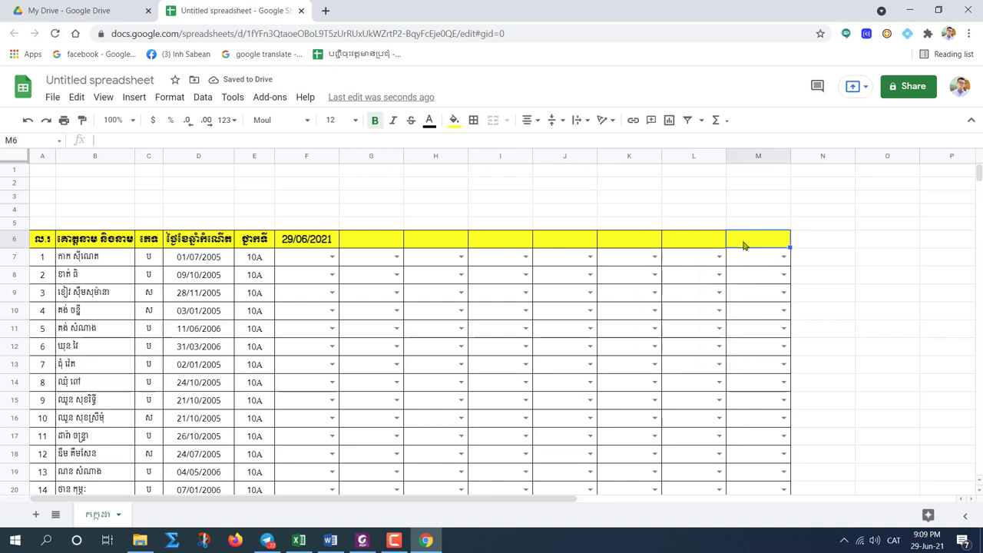
pyautogui.doubleClick(496, 242)
pyautogui.click(566, 244)
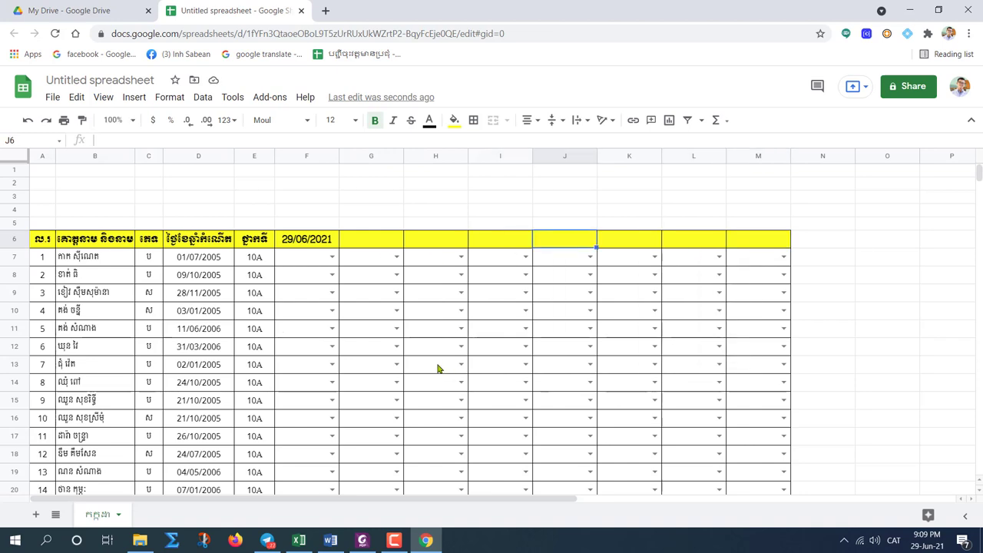
# Look over the attendance dropdowns in columns F to M down the student list and back to the heading row.
pyautogui.scroll(-5, 434, 362)
pyautogui.scroll(-5, 430, 359)
pyautogui.scroll(8, 449, 358)
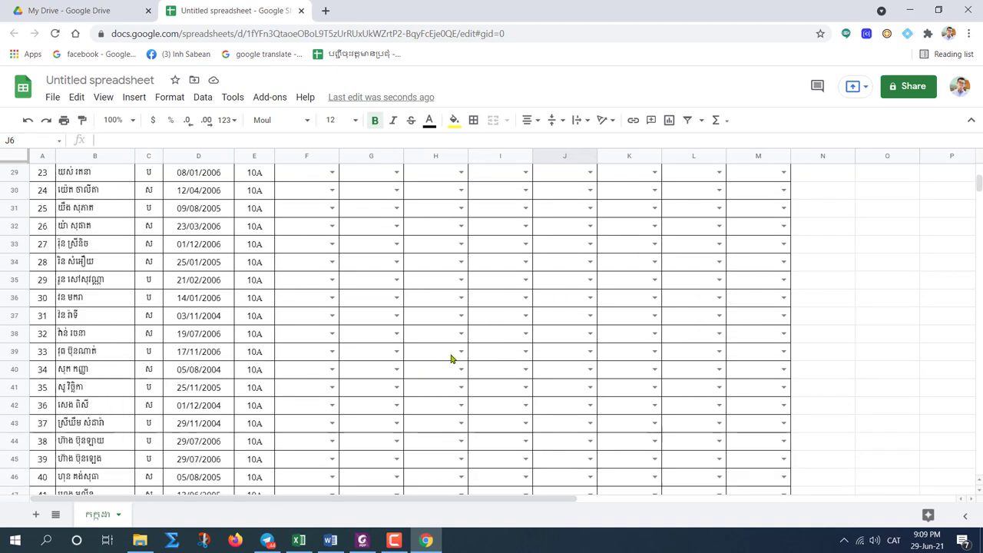
pyautogui.scroll(4, 458, 356)
pyautogui.scroll(-3, 465, 354)
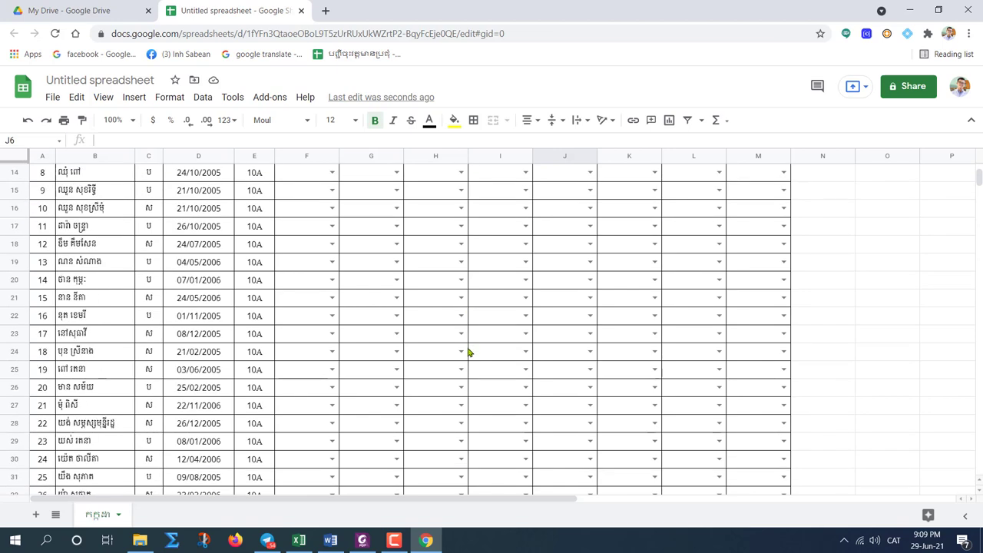
pyautogui.scroll(3, 468, 354)
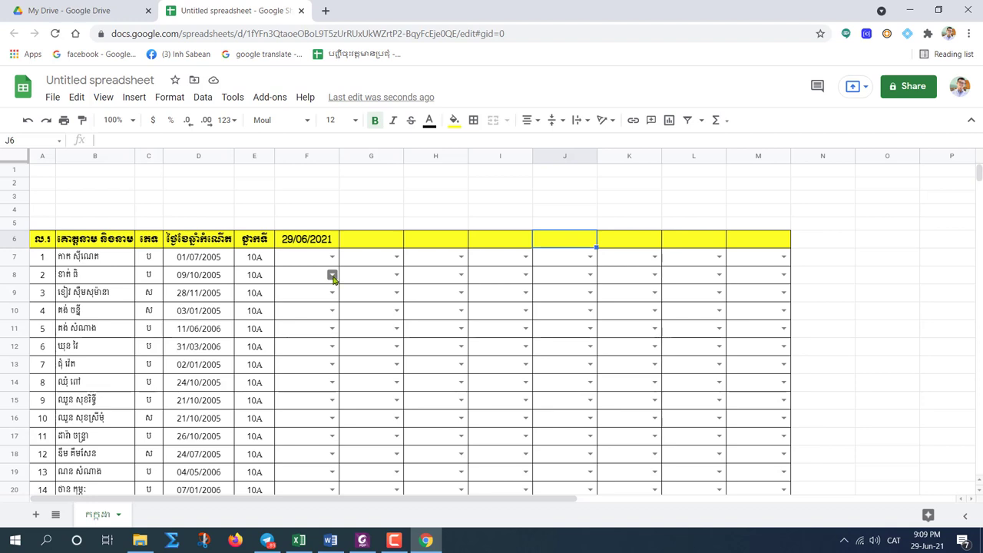
pyautogui.click(408, 259)
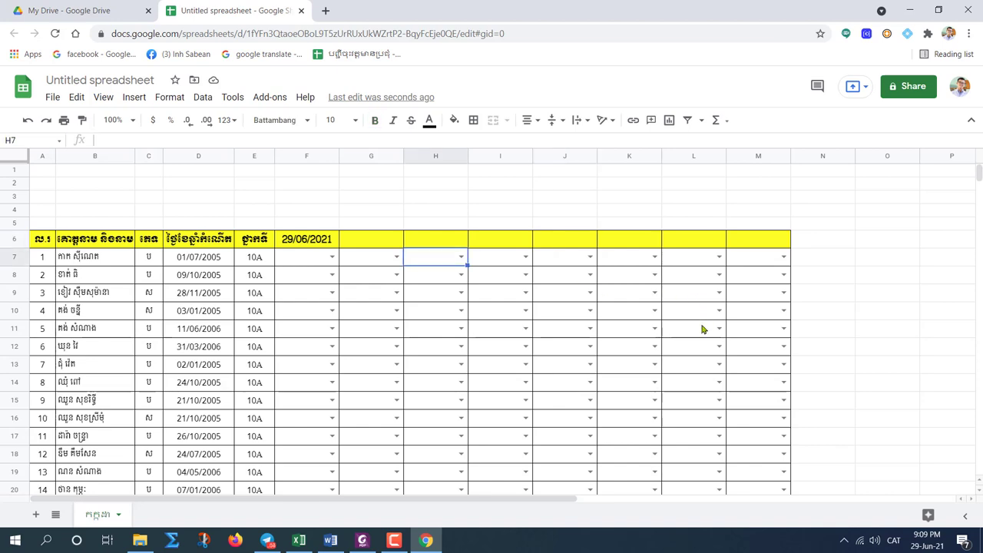
pyautogui.scroll(-2, 591, 340)
pyautogui.scroll(-5, 391, 405)
pyautogui.scroll(8, 391, 406)
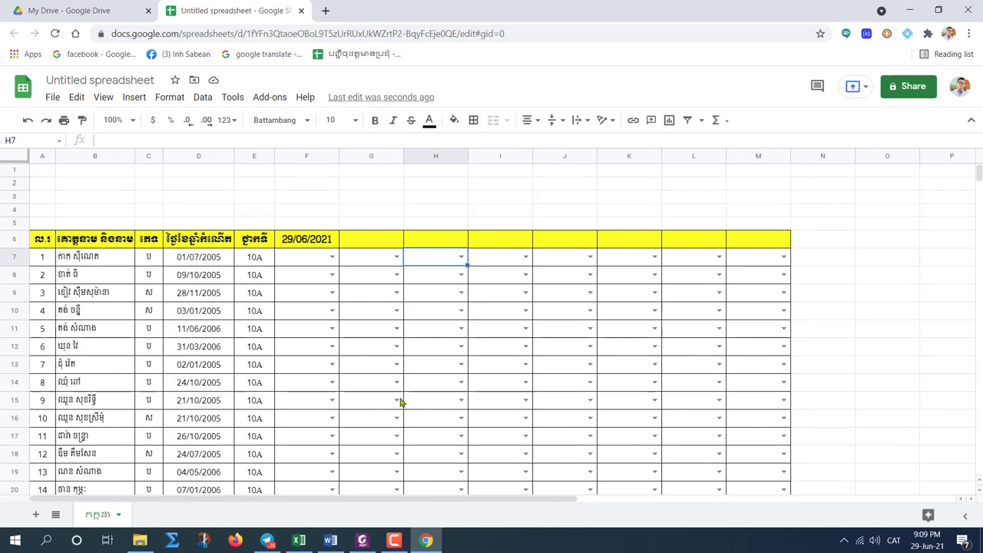
# Start a conditional formatting rule for all attendance cells in the range F7:M52.
pyautogui.scroll(-1, 396, 404)
pyautogui.click(314, 209)
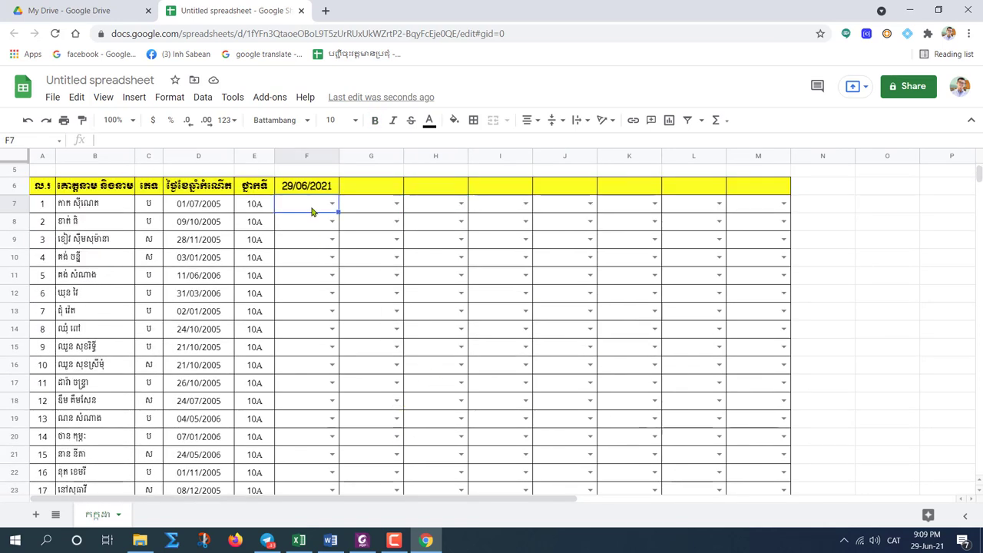
pyautogui.moveTo(299, 205); pyautogui.dragTo(769, 326)
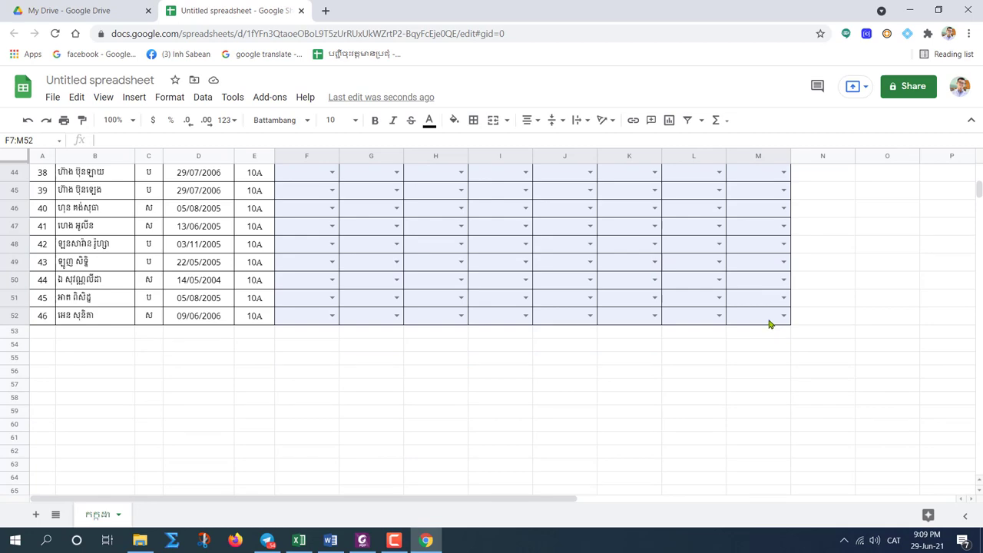
pyautogui.scroll(10, 574, 274)
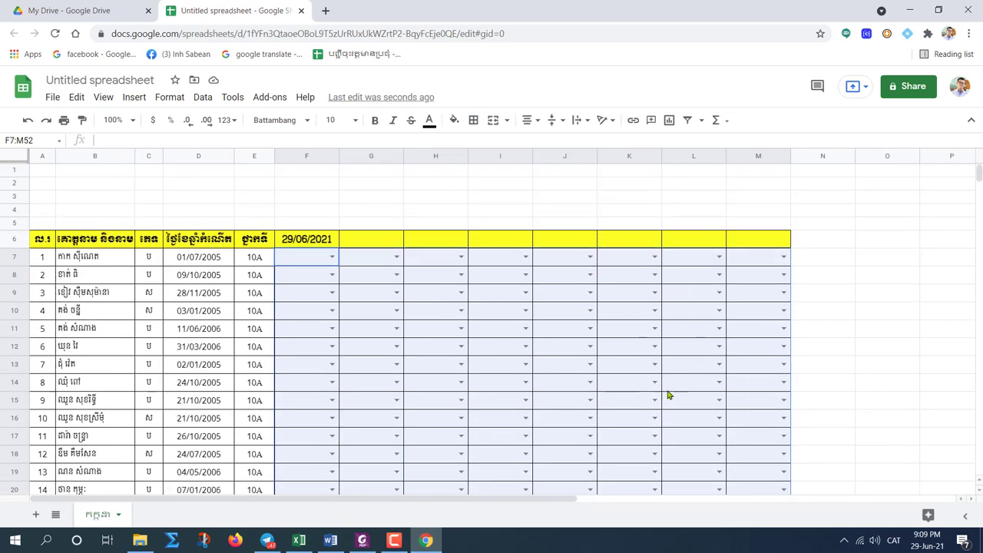
pyautogui.scroll(-10, 668, 395)
pyautogui.scroll(10, 668, 402)
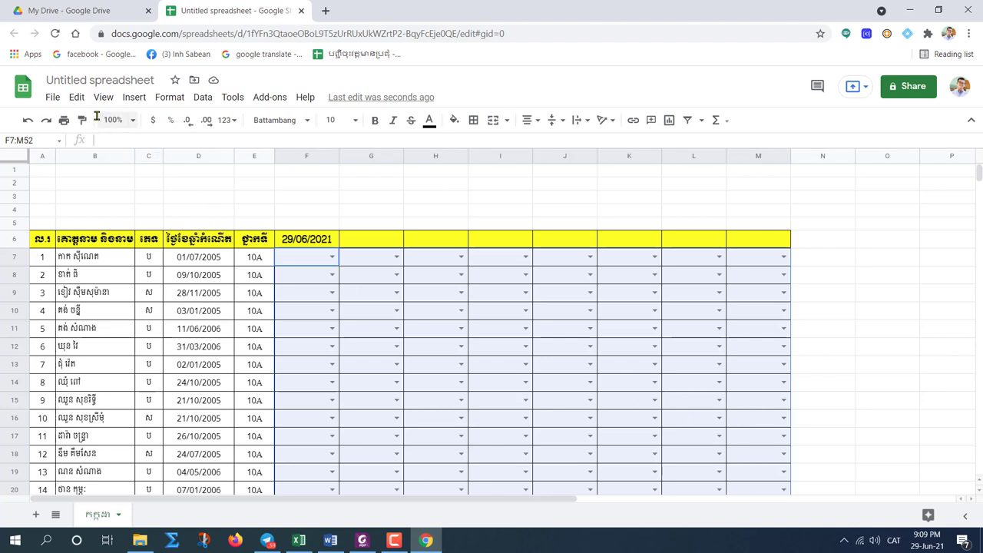
pyautogui.click(166, 100)
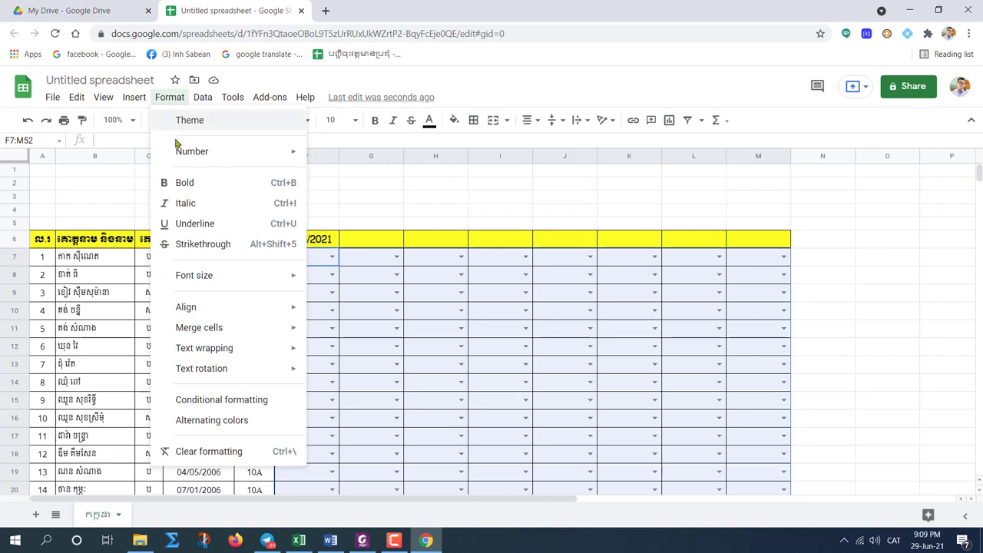
pyautogui.click(256, 403)
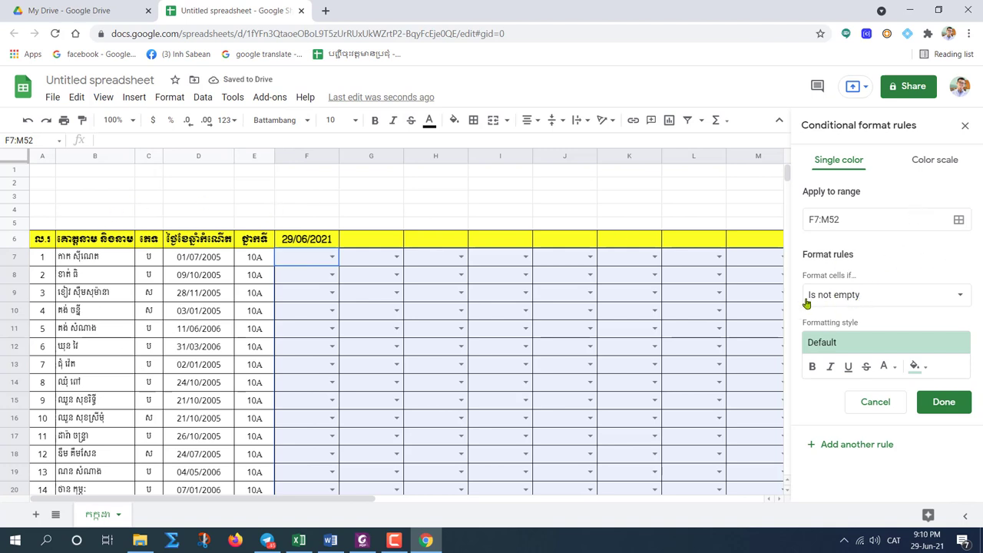
# Set the rule's condition to text contains ✓, inserting the check mark from the emoji picker.
pyautogui.click(962, 298)
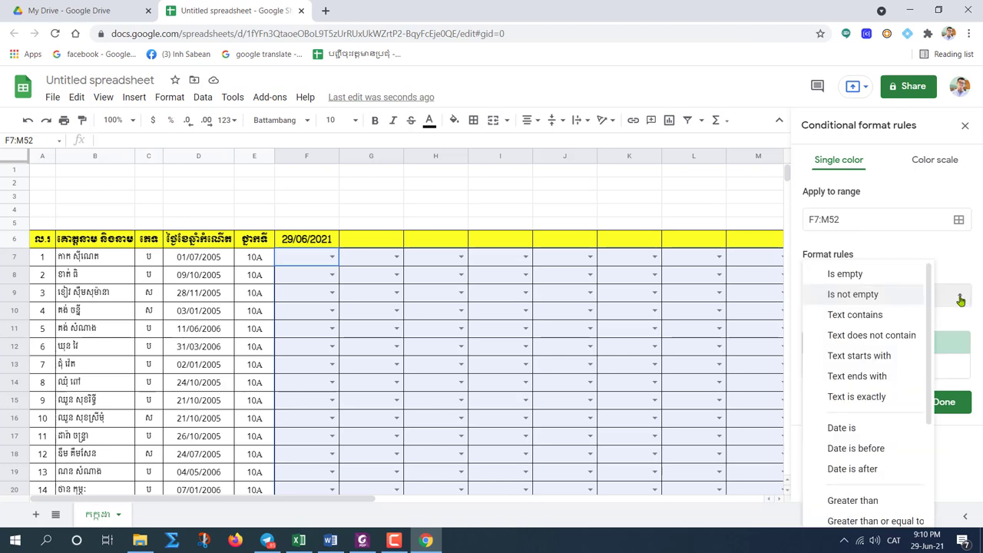
pyautogui.click(862, 316)
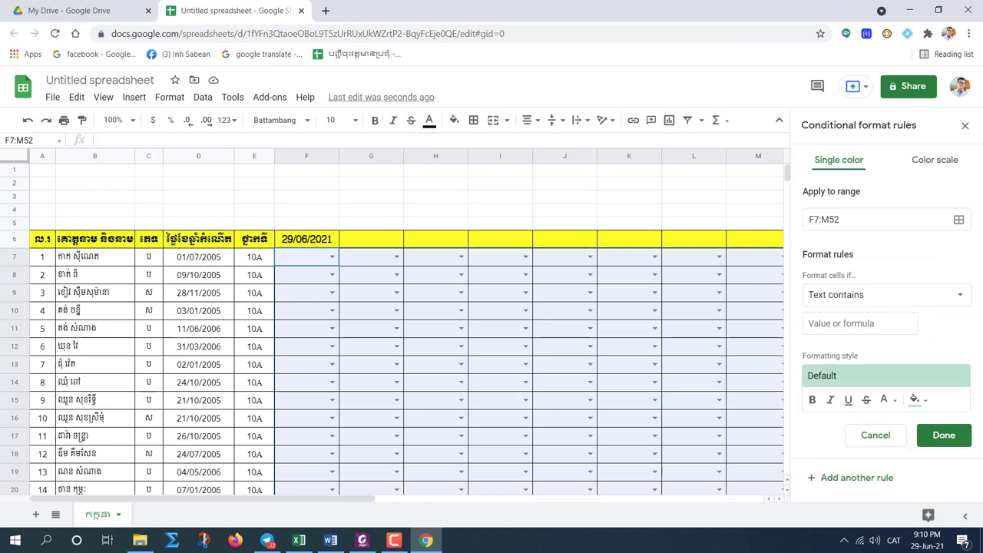
pyautogui.click(816, 324)
pyautogui.rightClick(816, 323)
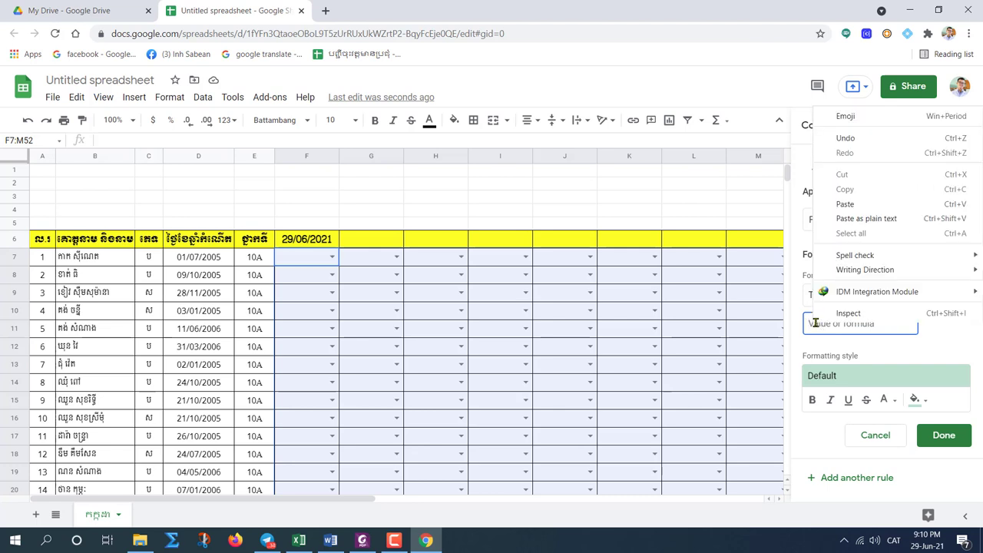
pyautogui.click(845, 117)
pyautogui.click(783, 145)
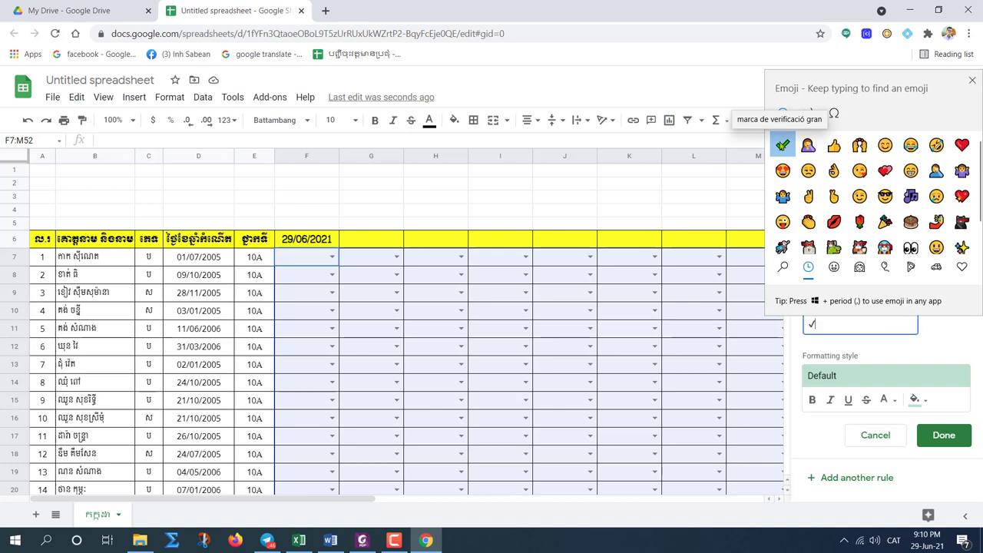
pyautogui.click(859, 326)
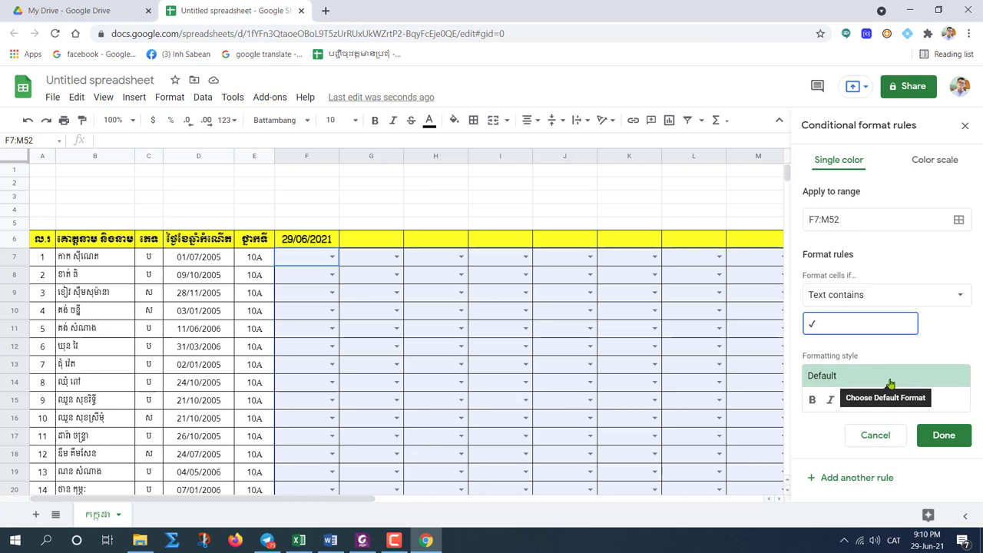
# Format the ✓ rule with blue text on no fill and save the rule.
pyautogui.click(823, 376)
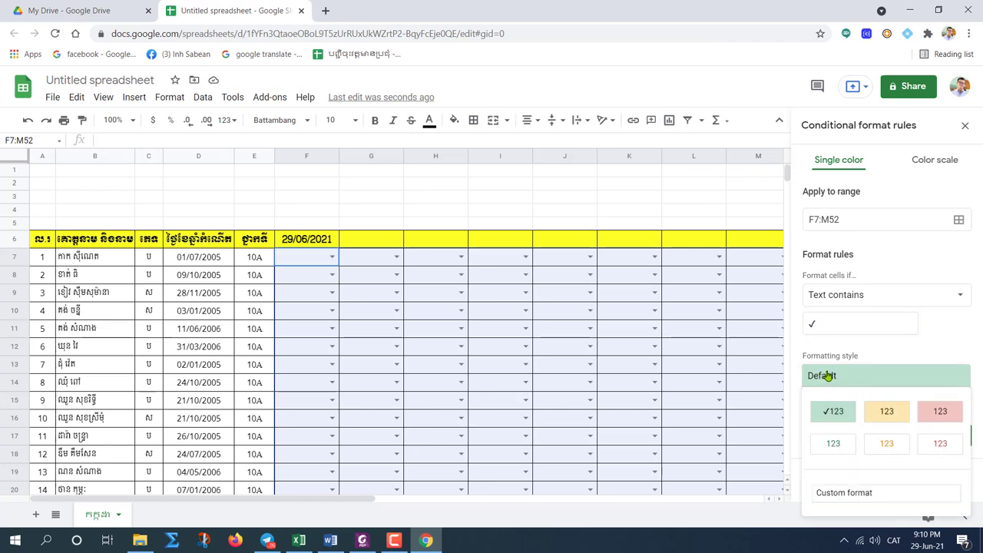
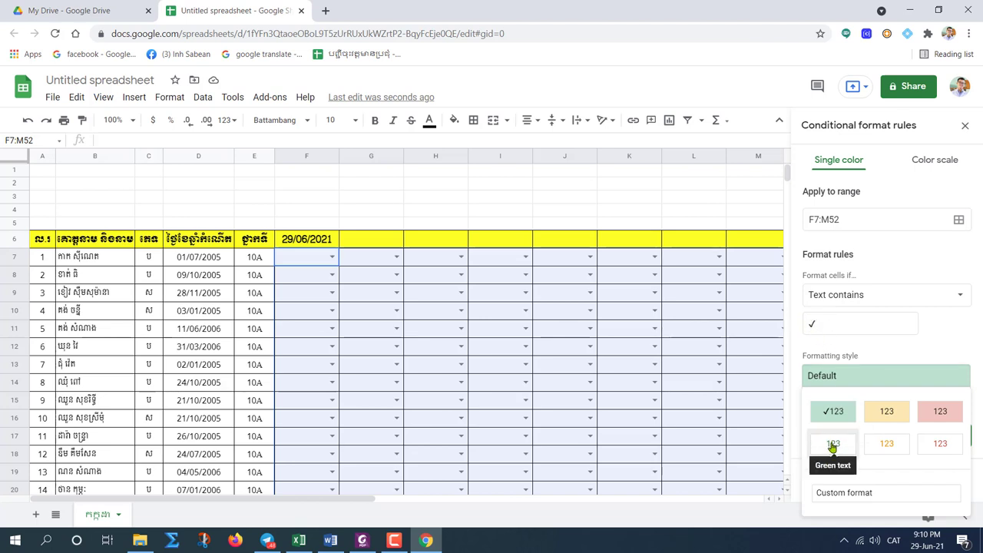
pyautogui.click(832, 444)
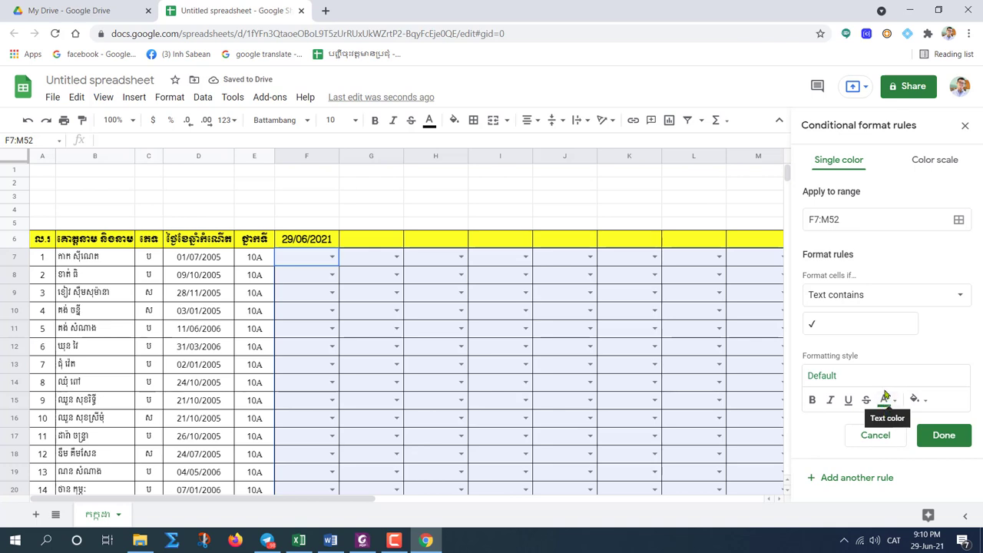
pyautogui.click(884, 401)
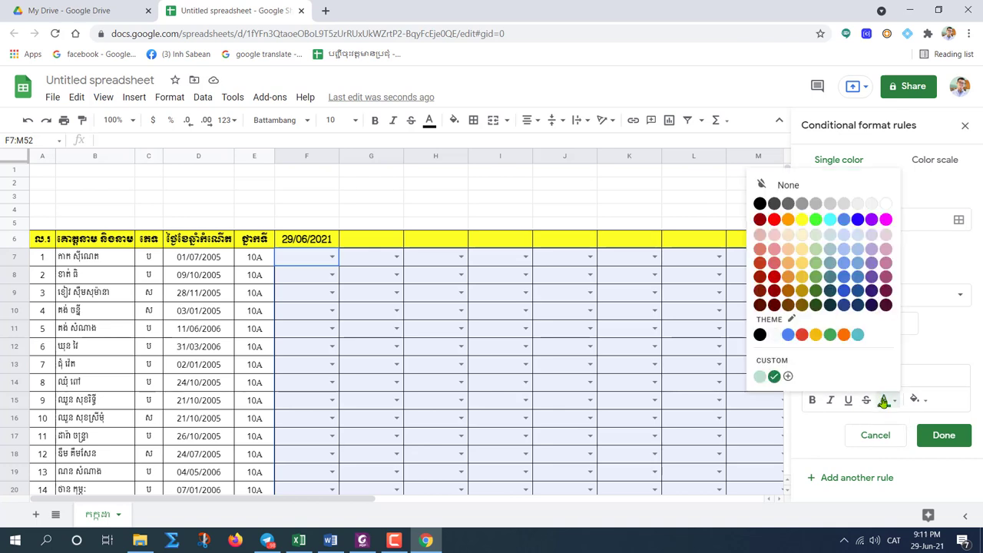
pyautogui.click(884, 401)
pyautogui.click(884, 401)
pyautogui.click(858, 219)
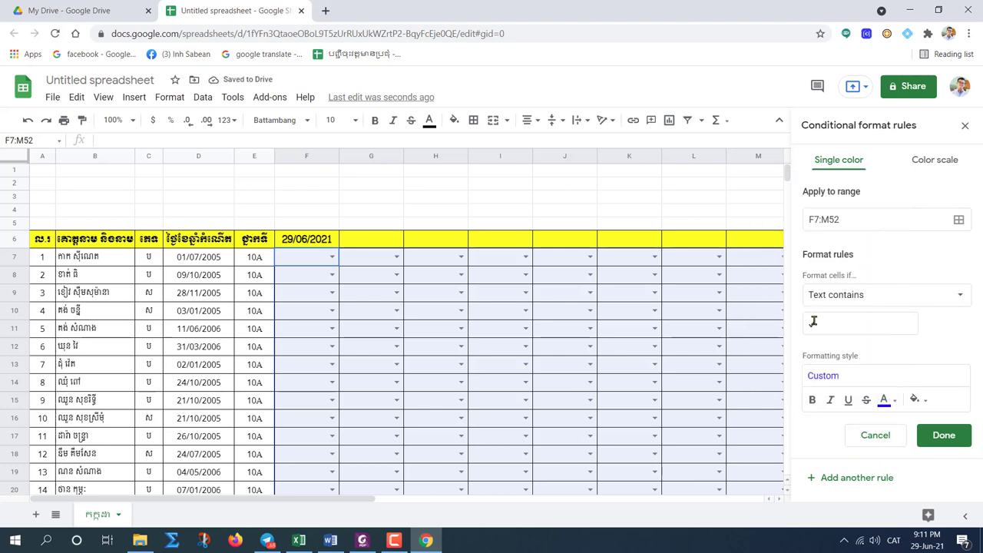
pyautogui.click(942, 435)
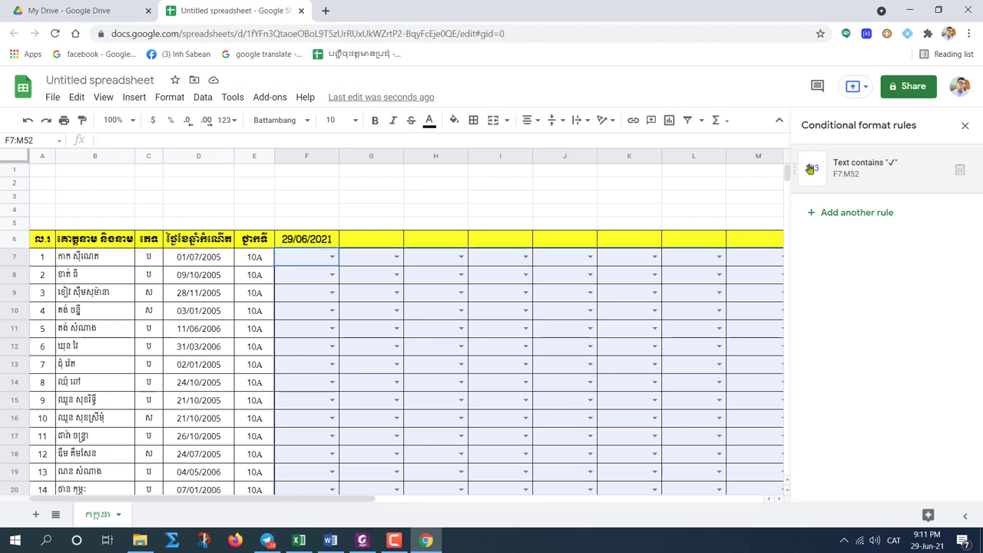
# Add another conditional formatting rule for F7:M52 with the condition text contains A.
pyautogui.click(830, 213)
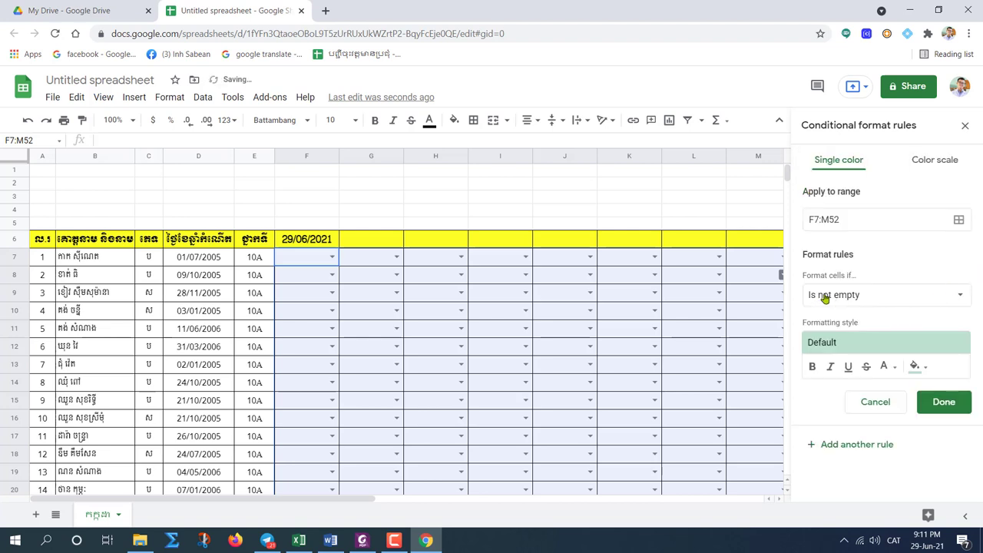
pyautogui.click(965, 298)
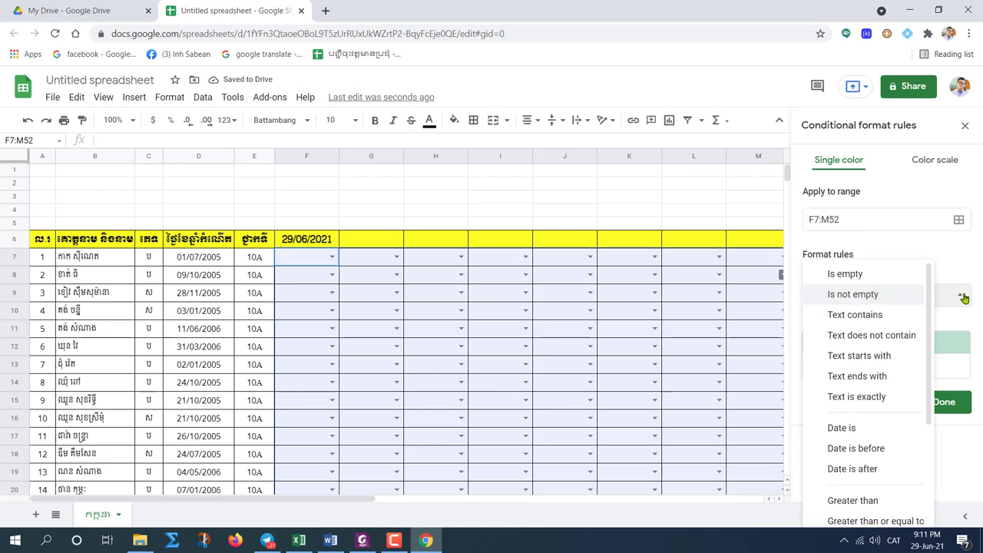
pyautogui.click(849, 315)
pyautogui.click(834, 321)
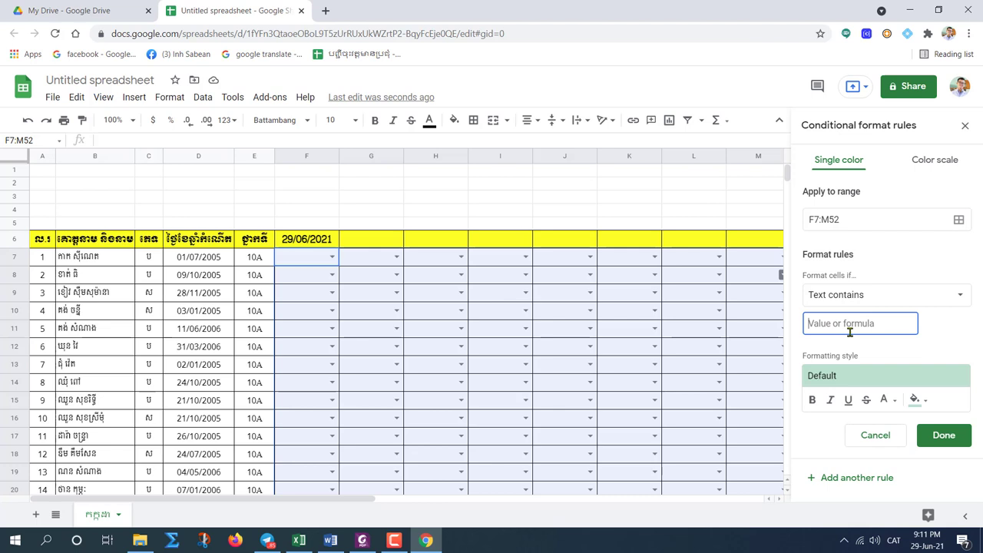
pyautogui.write('អ')
pyautogui.moveTo(853, 328); pyautogui.dragTo(804, 324)
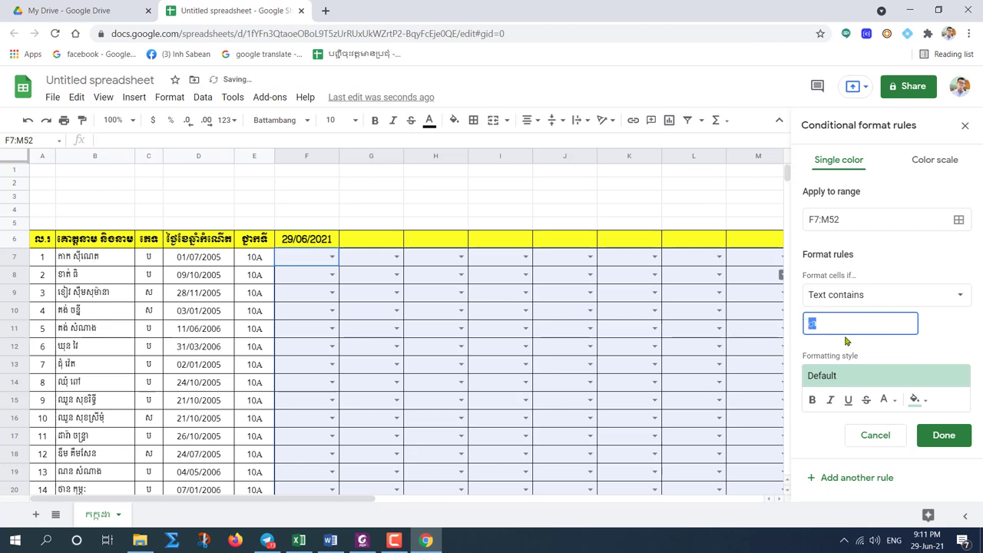
pyautogui.write('A')
# Format the A rule with red text on no fill and save the rule.
pyautogui.click(826, 377)
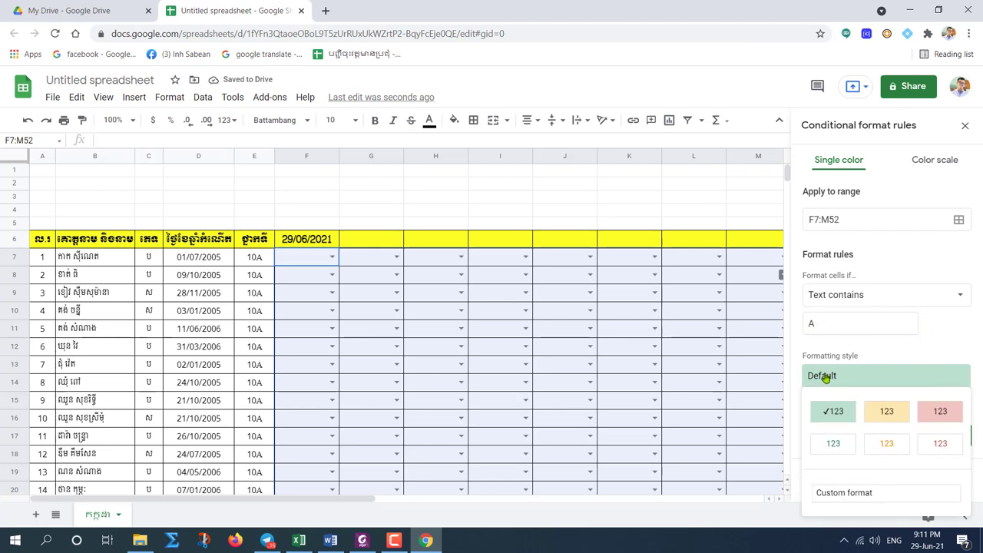
pyautogui.click(833, 443)
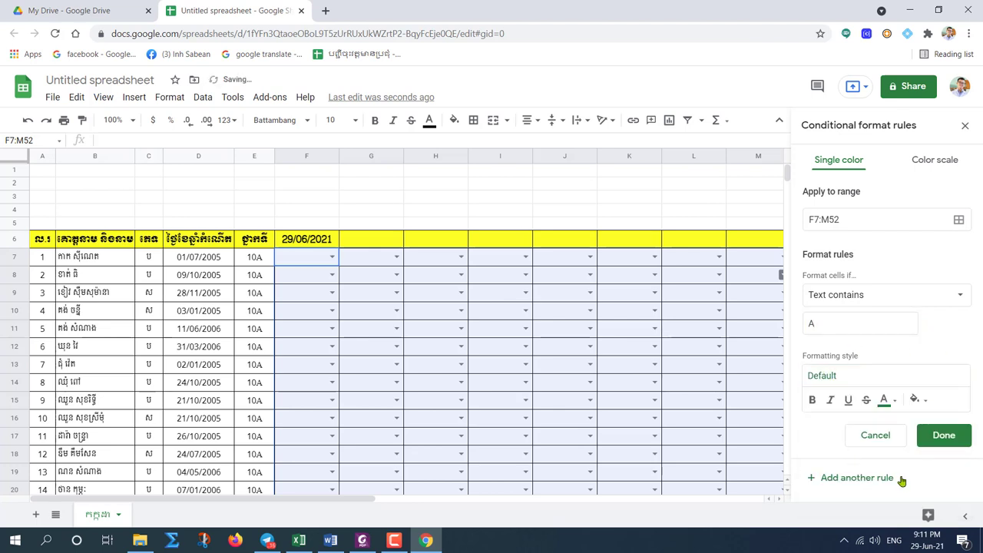
pyautogui.click(888, 400)
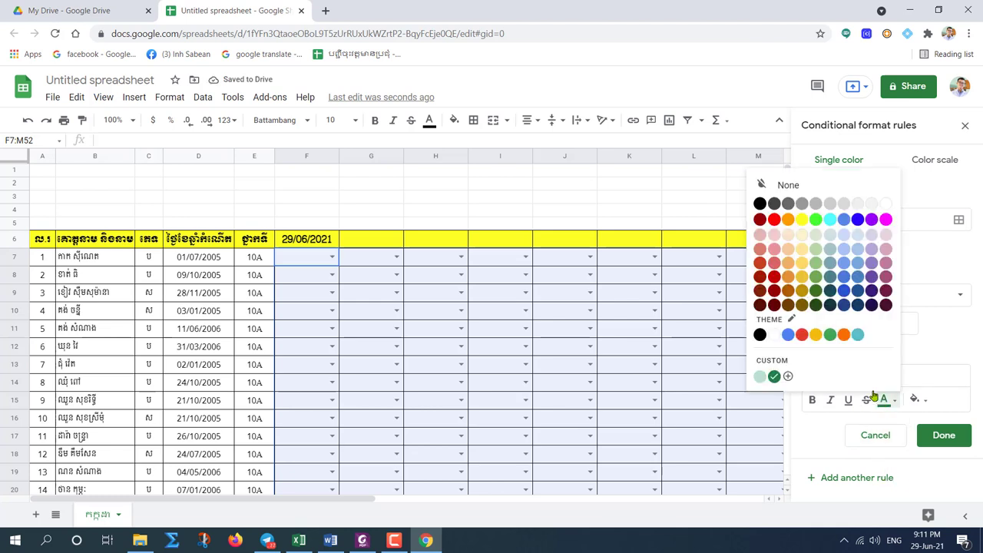
pyautogui.click(774, 220)
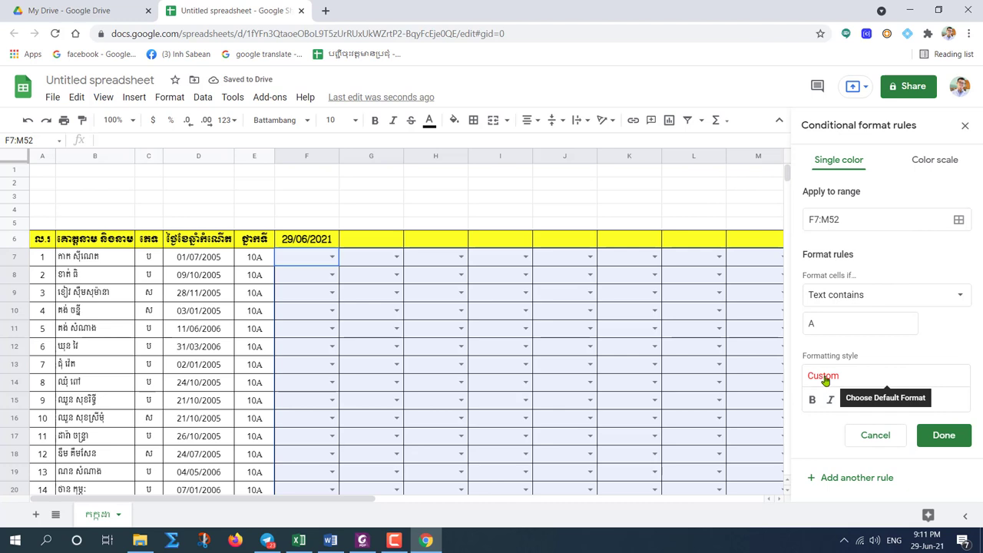
pyautogui.click(945, 436)
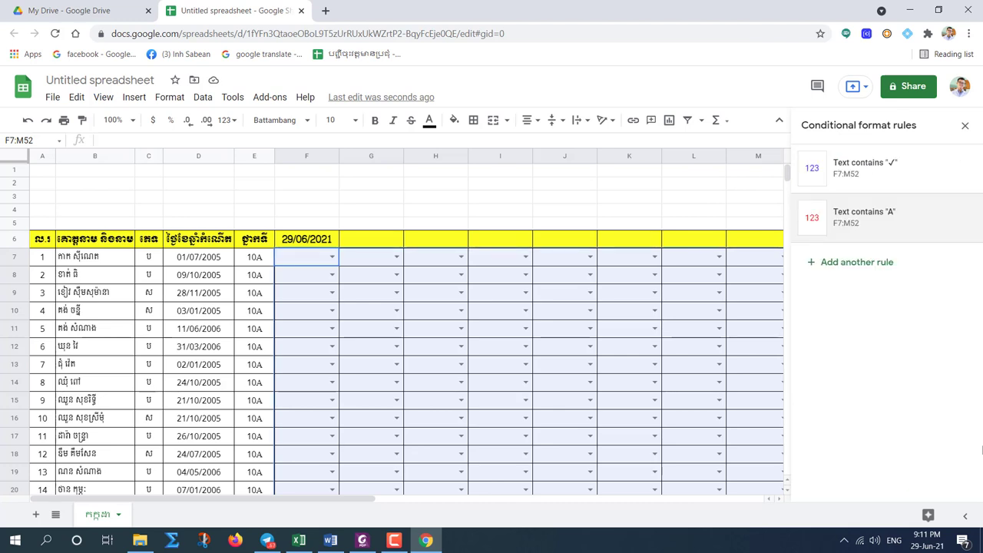
# Add a third conditional formatting rule for F7:M52 with the condition text contains P.
pyautogui.click(839, 263)
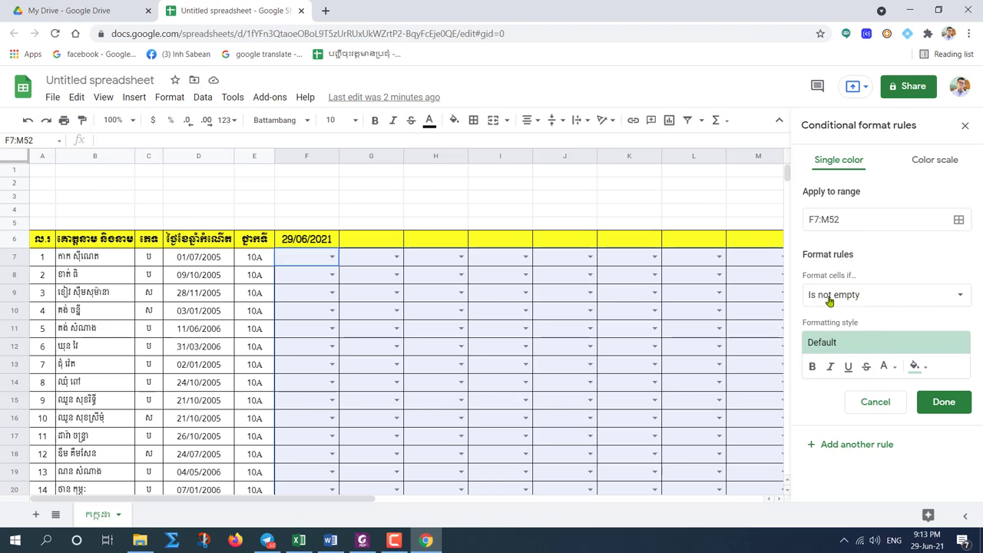
pyautogui.click(884, 297)
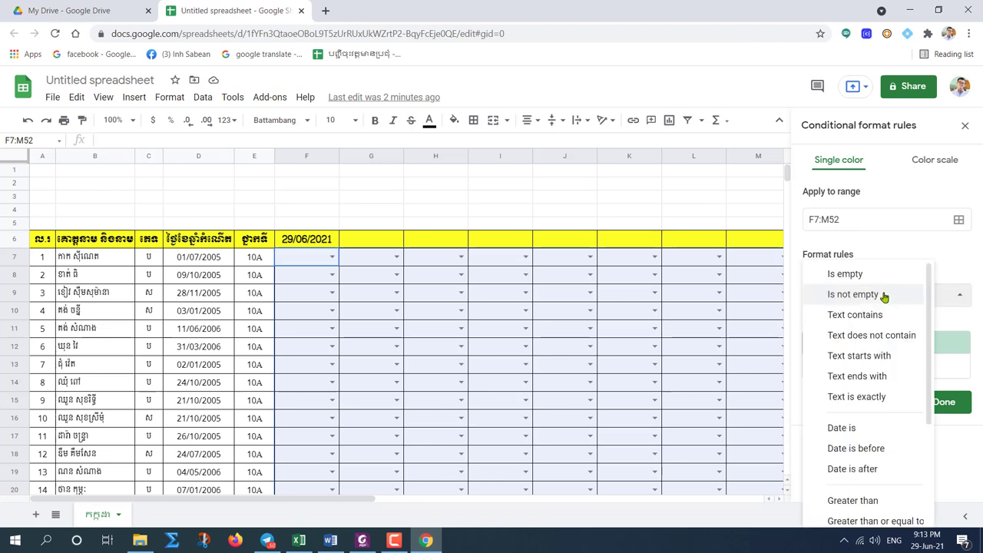
pyautogui.click(843, 316)
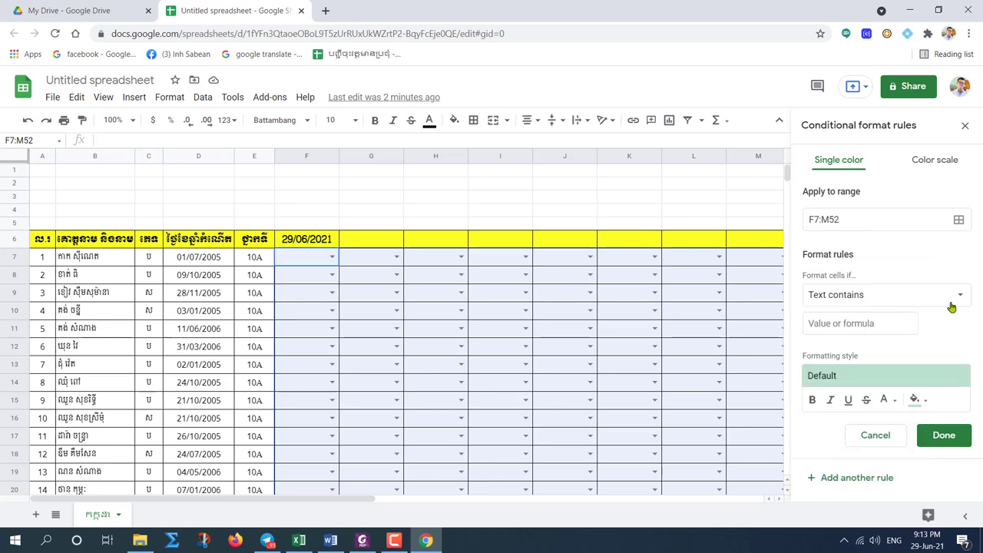
pyautogui.click(822, 323)
pyautogui.write('P')
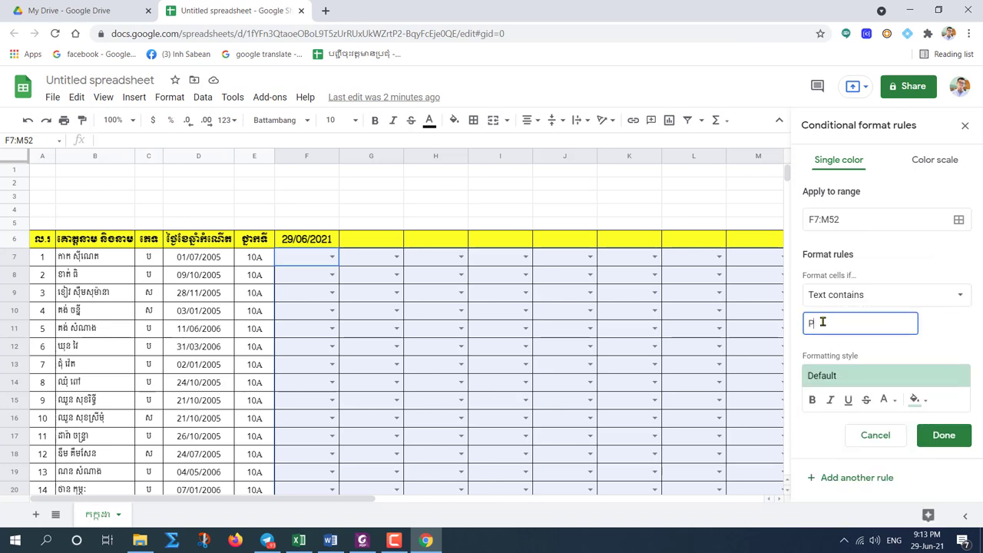
# Format the P rule with magenta text on no fill, save it and close the conditional formatting rules.
pyautogui.click(844, 375)
pyautogui.click(832, 446)
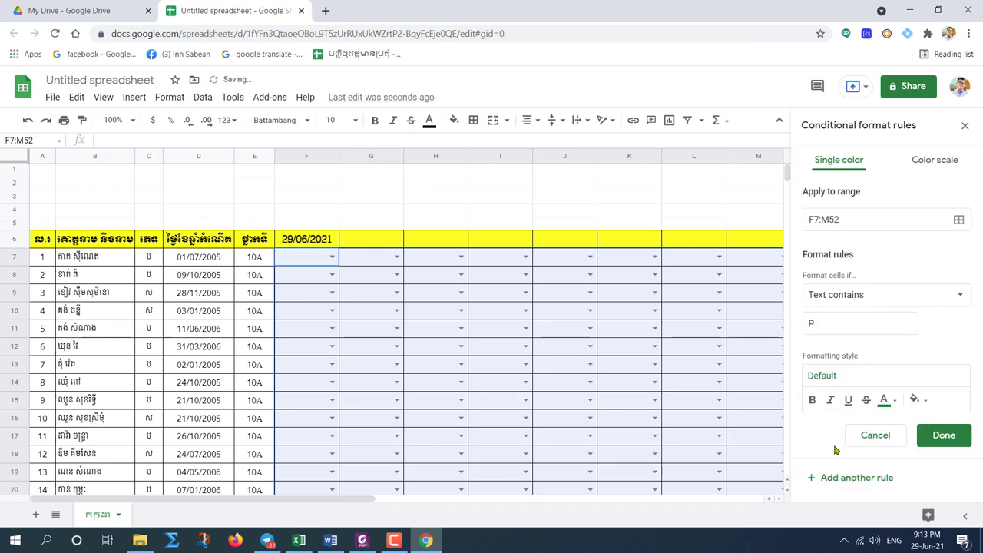
pyautogui.click(885, 400)
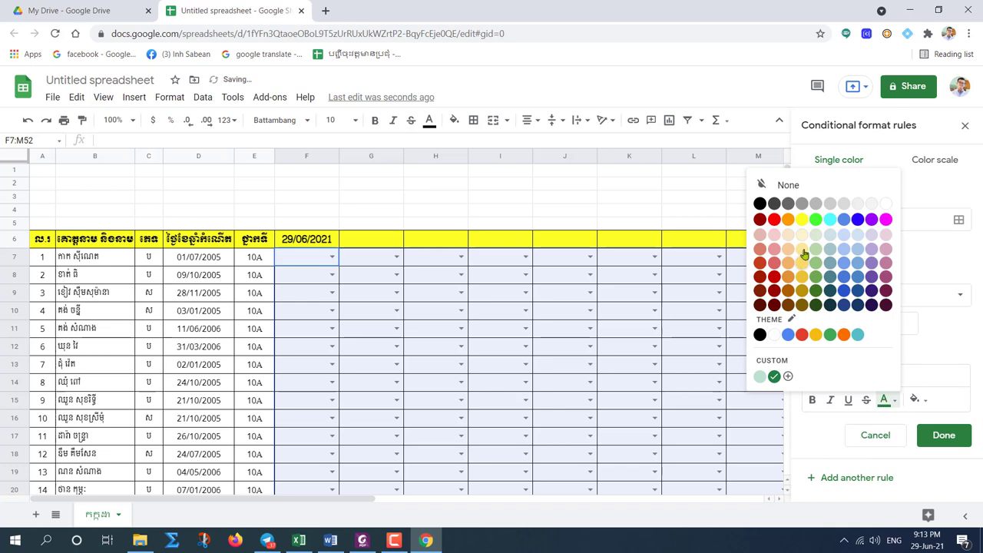
pyautogui.click(886, 219)
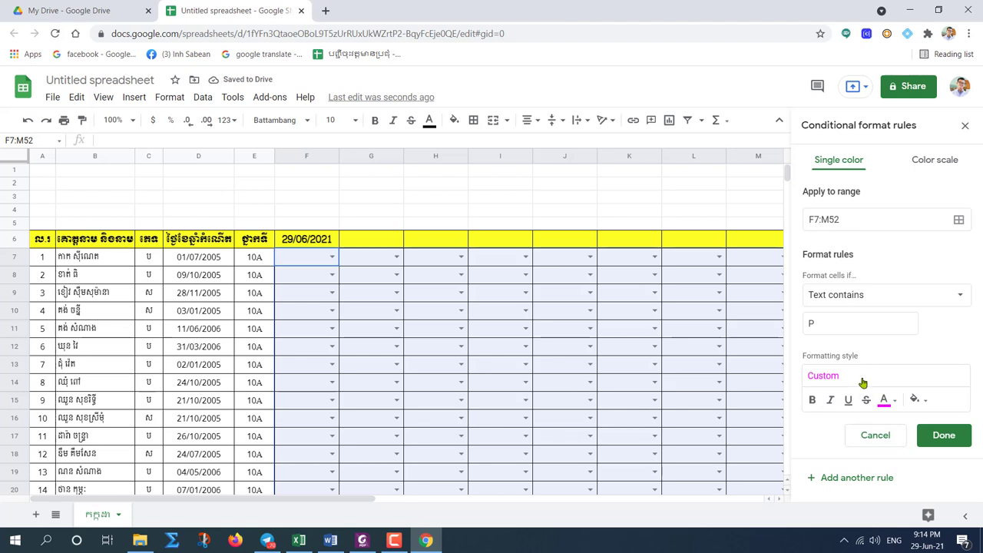
pyautogui.click(945, 435)
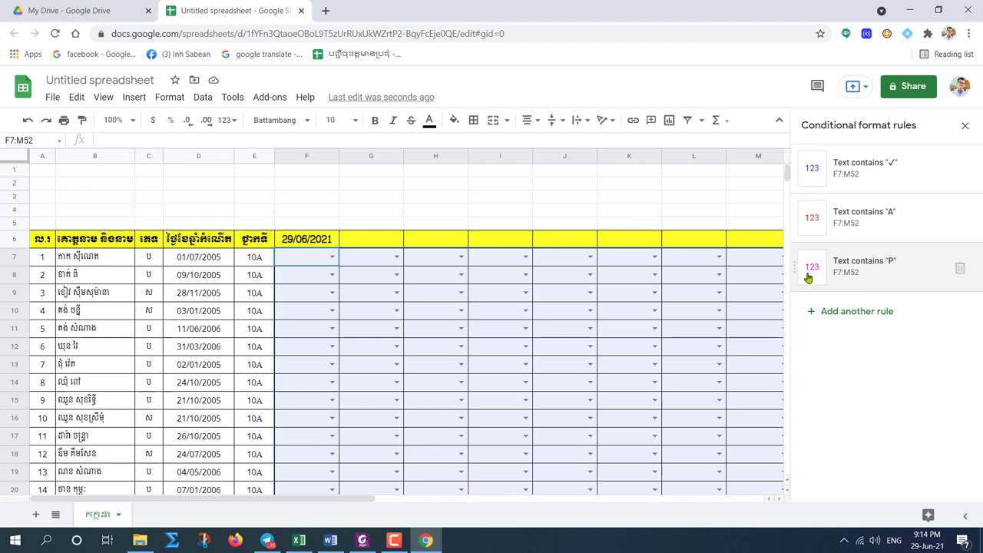
pyautogui.click(966, 125)
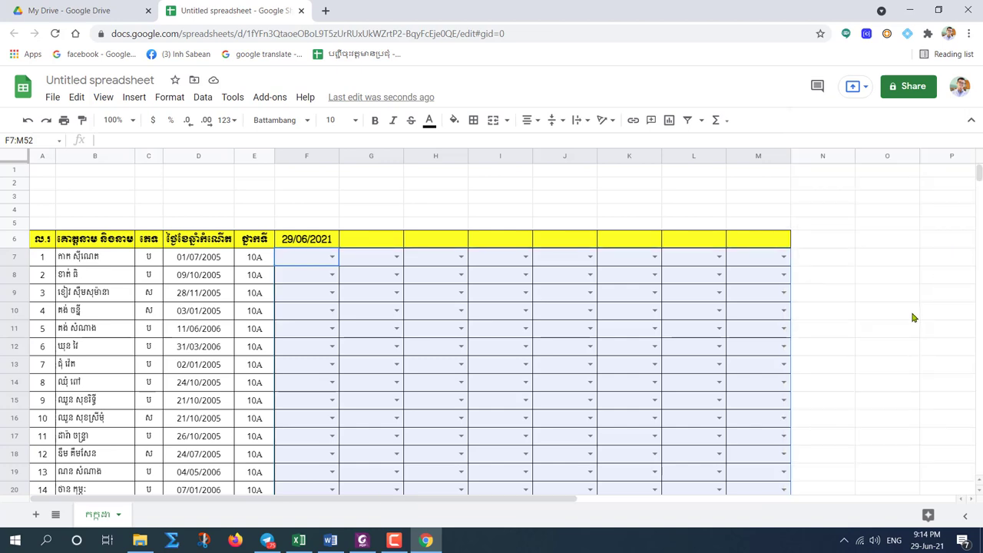
# Choose ✓ in F13, A in F15 and P in F14 from the attendance dropdowns.
pyautogui.click(870, 279)
pyautogui.scroll(-3, 331, 303)
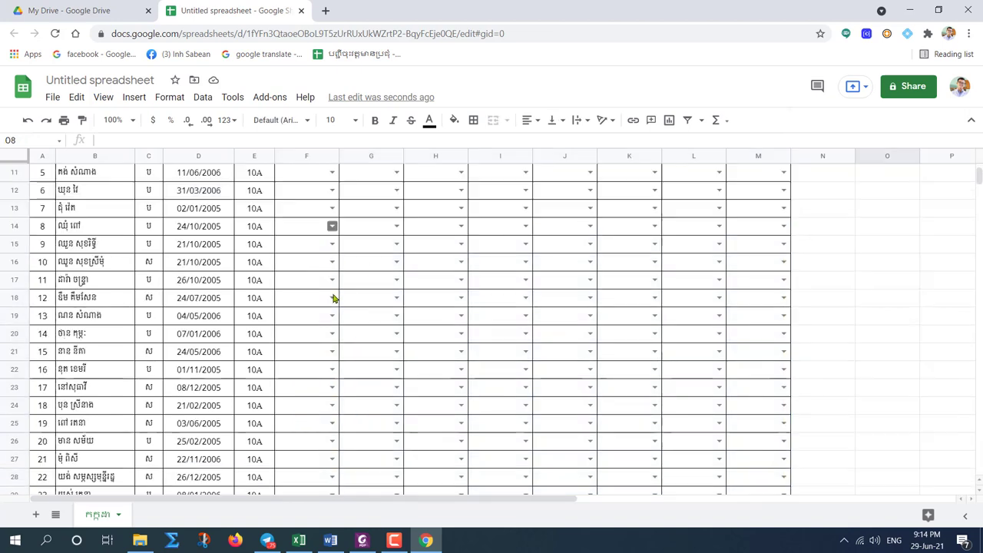
pyautogui.scroll(3, 346, 346)
pyautogui.scroll(-1, 333, 319)
pyautogui.click(332, 311)
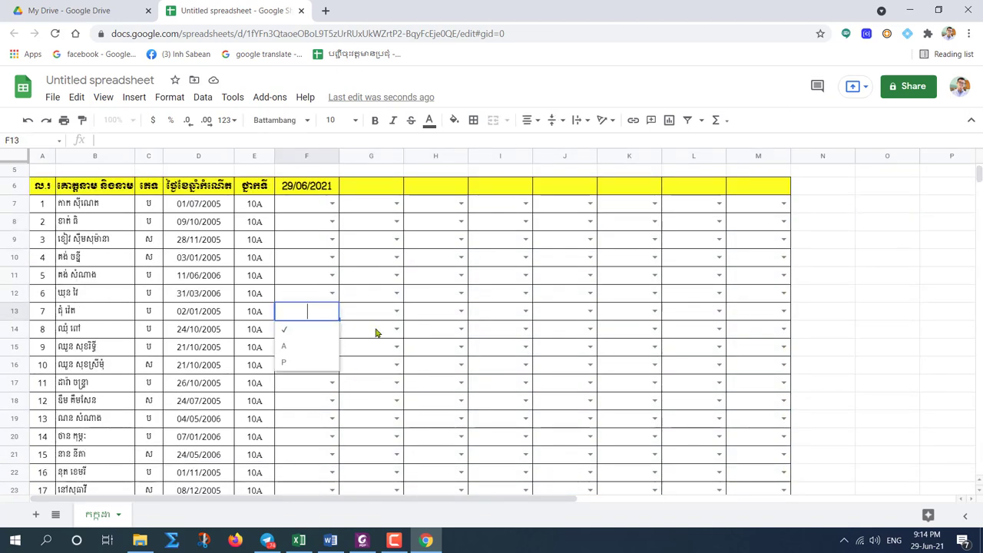
pyautogui.click(282, 335)
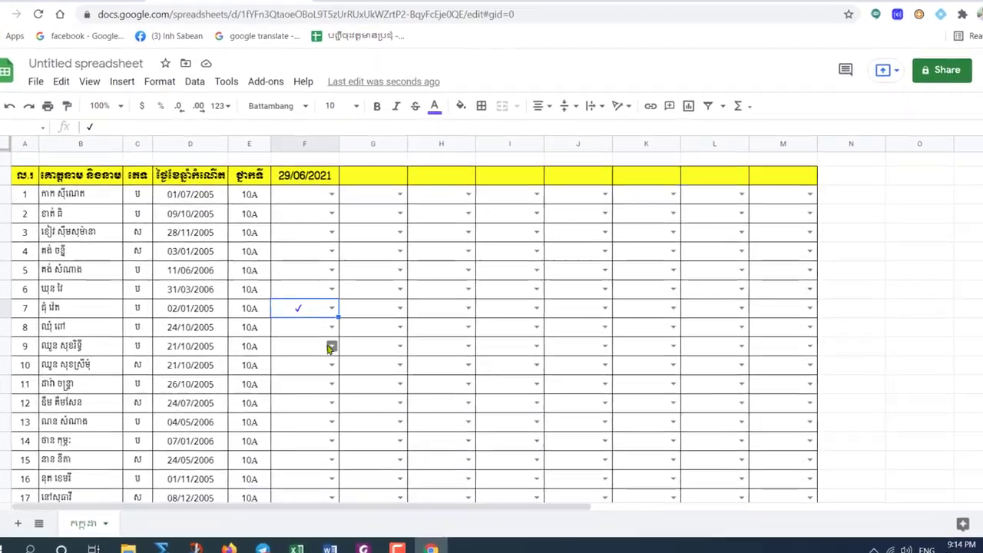
pyautogui.click(330, 347)
pyautogui.click(300, 384)
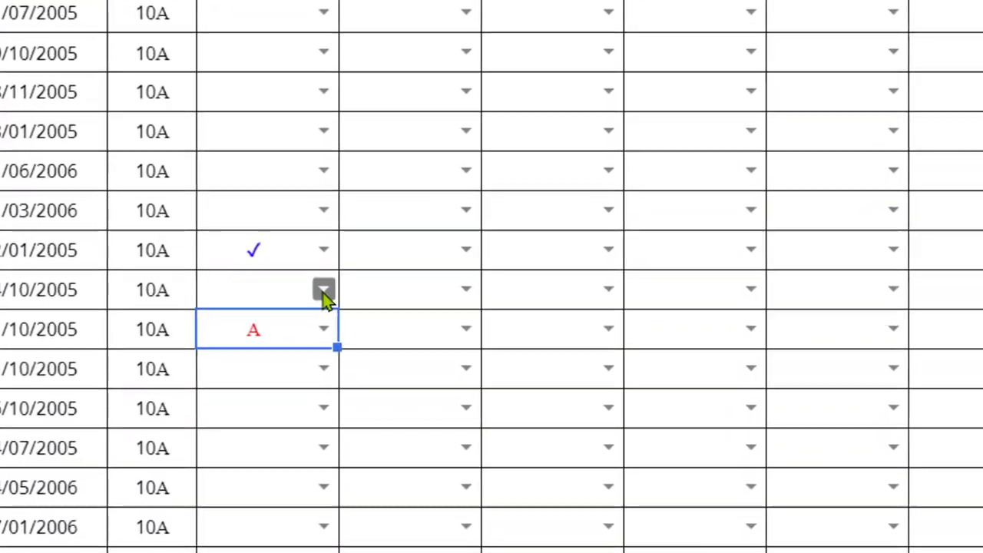
pyautogui.click(324, 290)
pyautogui.click(238, 408)
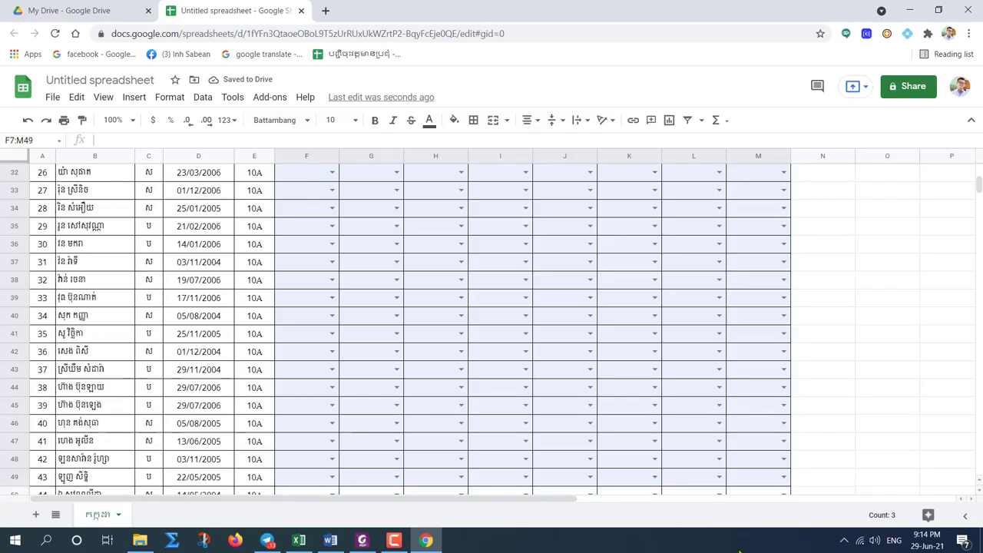
# Set the attendance marks in F7:M52 to font size 12 and bold.
pyautogui.scroll(-9, 745, 360)
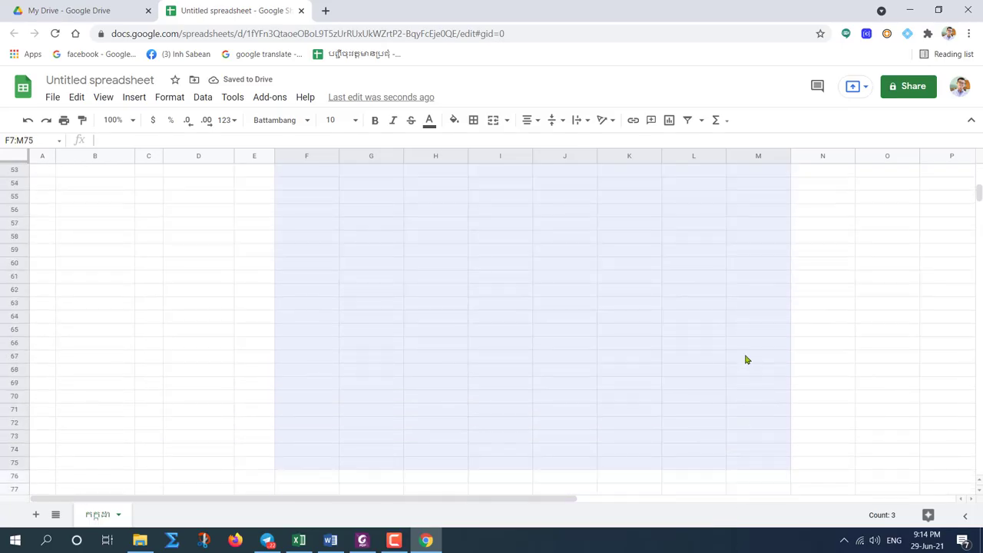
pyautogui.moveTo(745, 360); pyautogui.dragTo(759, 149)
pyautogui.scroll(3, 746, 257)
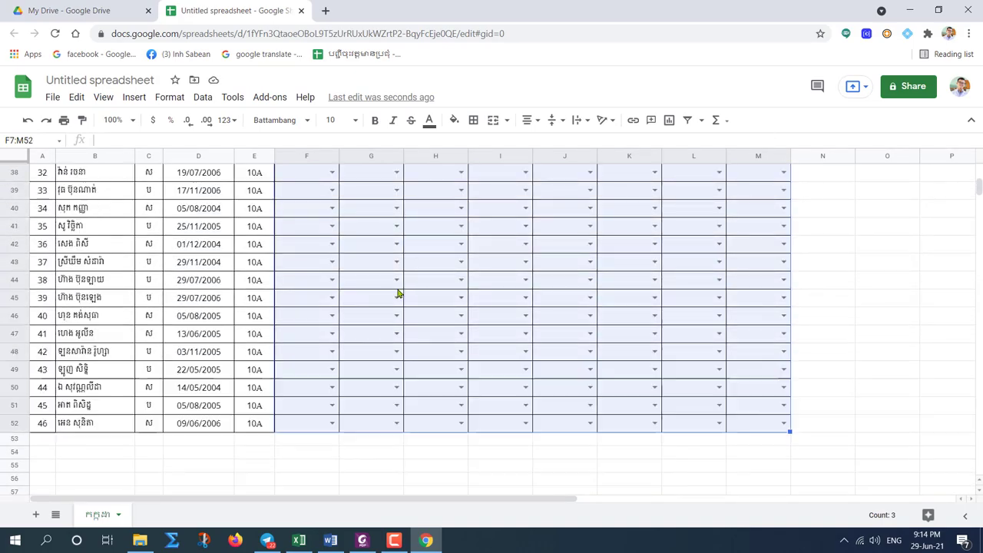
pyautogui.scroll(12, 398, 293)
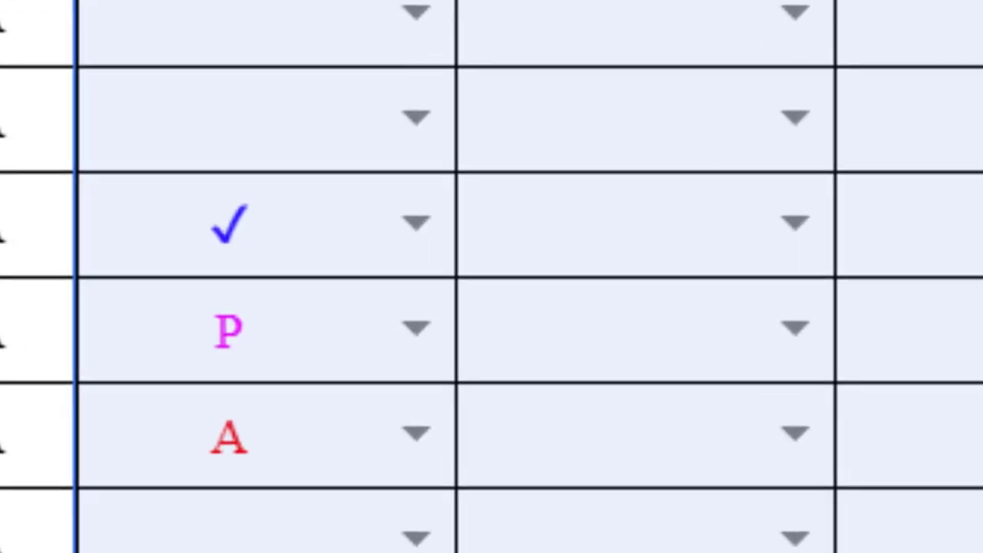
pyautogui.click(336, 133)
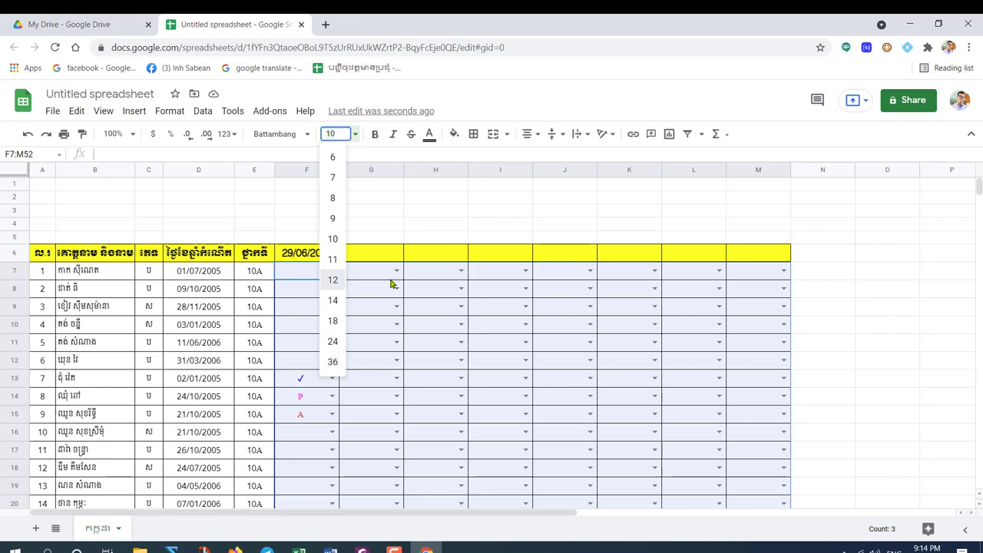
pyautogui.click(333, 279)
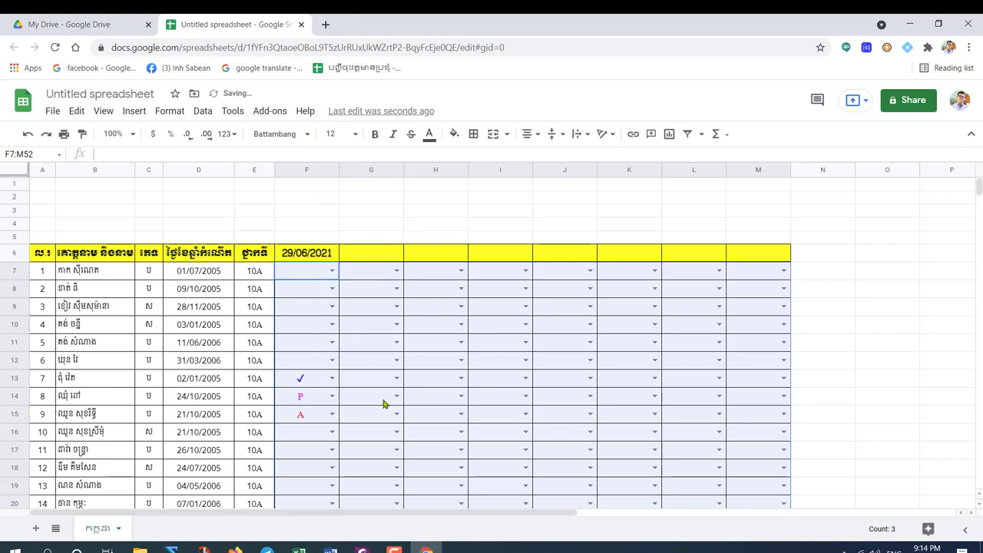
pyautogui.click(375, 134)
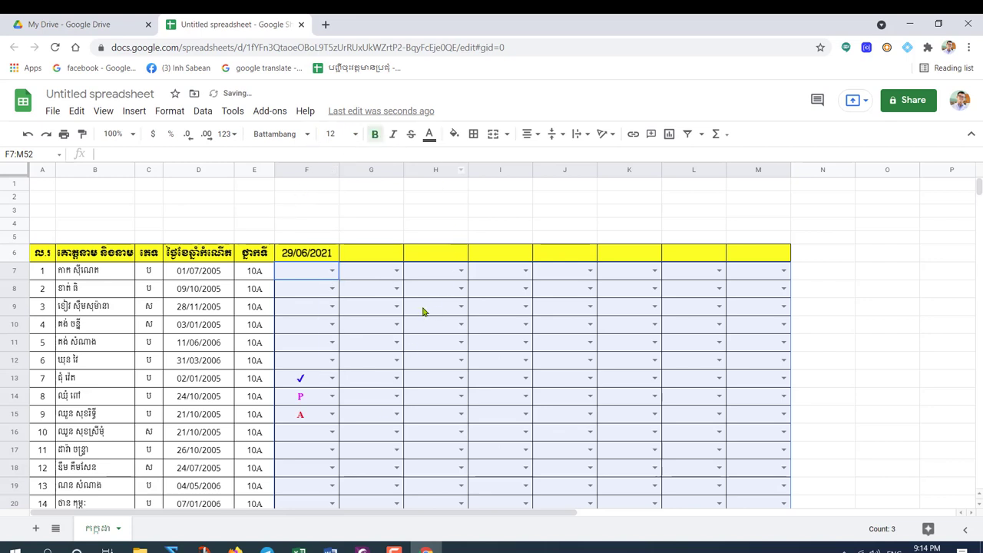
pyautogui.click(313, 403)
pyautogui.click(317, 422)
pyautogui.click(319, 376)
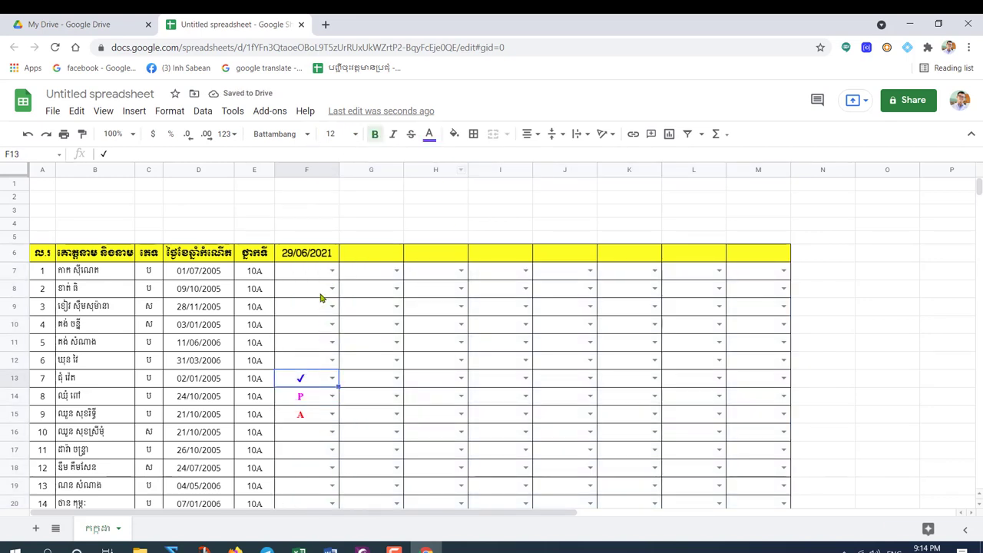
# Choose A in H9 and K10 and ✓ in M10 from the attendance dropdowns.
pyautogui.click(321, 291)
pyautogui.click(477, 315)
pyautogui.click(467, 311)
pyautogui.click(461, 306)
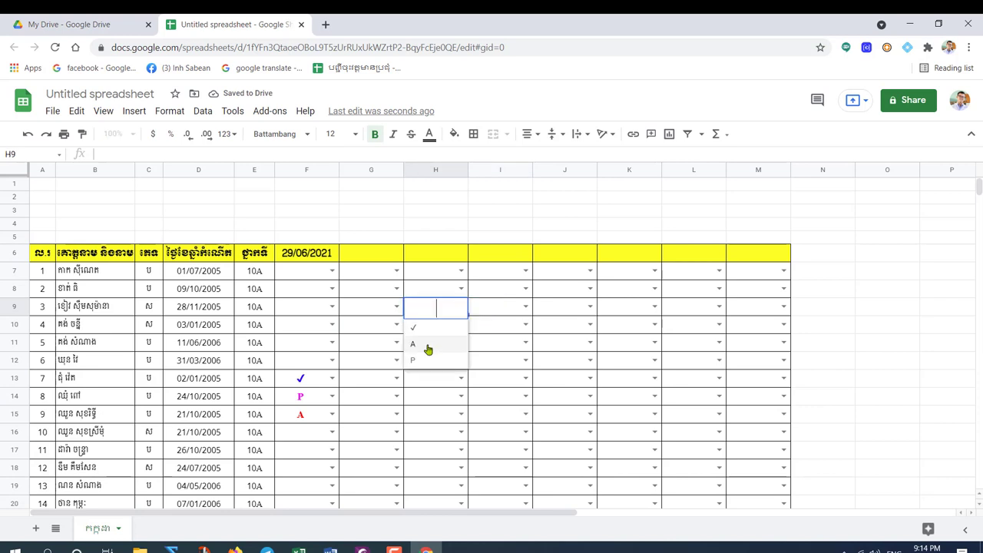
pyautogui.click(431, 347)
pyautogui.click(628, 324)
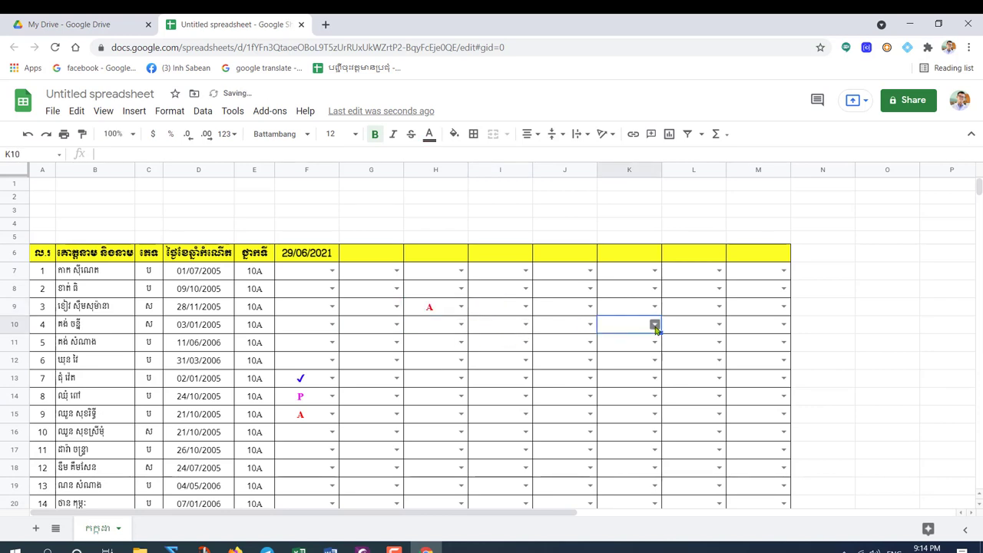
pyautogui.click(655, 325)
pyautogui.click(622, 361)
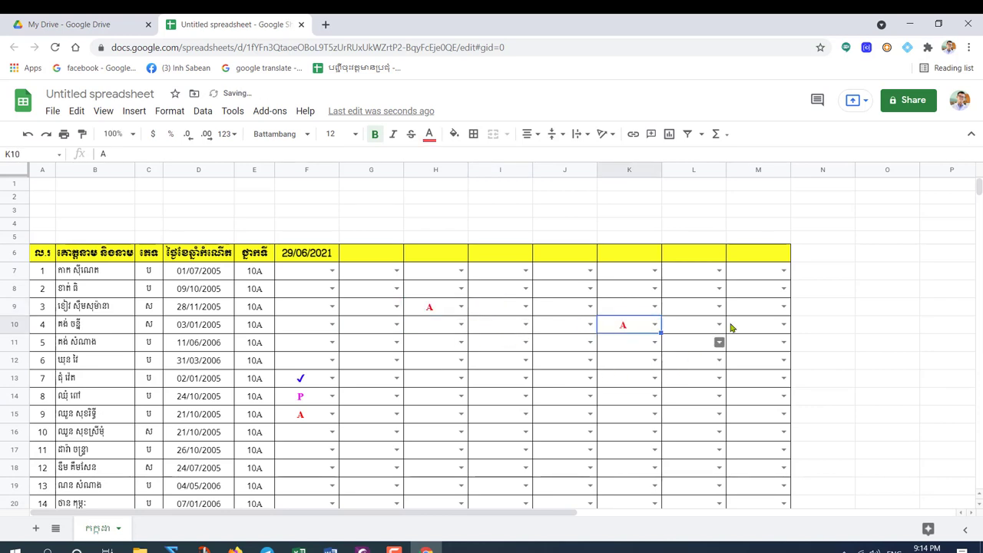
pyautogui.click(783, 327)
pyautogui.click(752, 348)
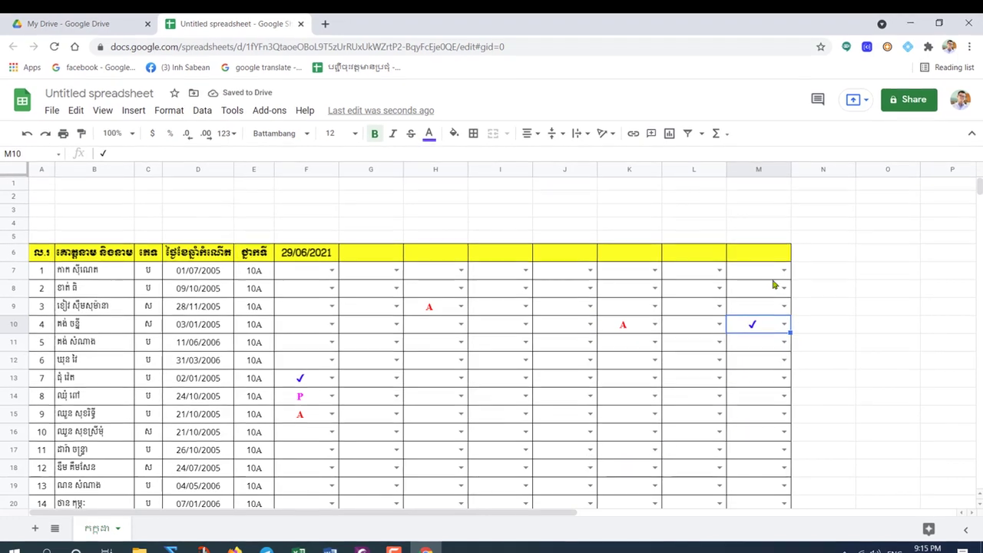
# Choose A in L16 and P in K14 from the attendance dropdowns.
pyautogui.click(733, 428)
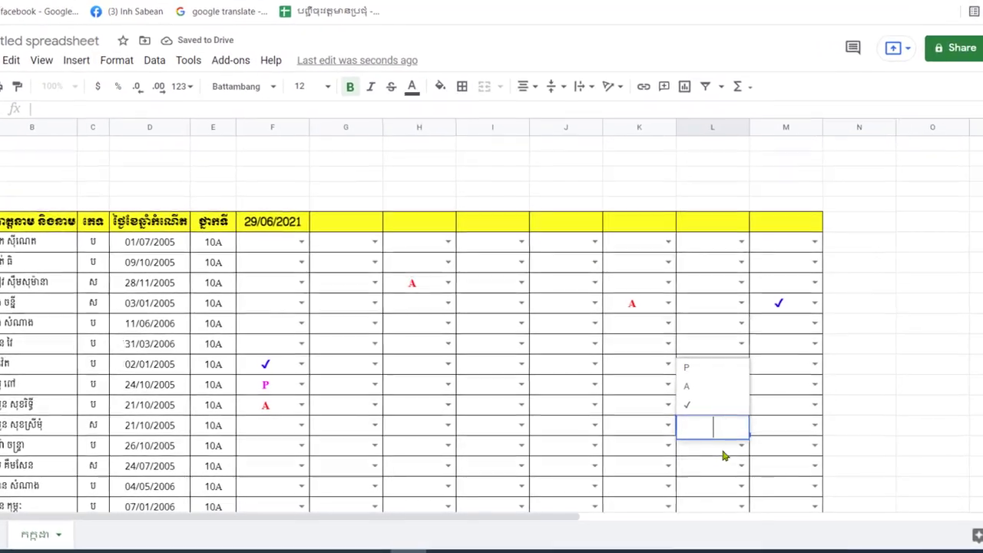
pyautogui.click(727, 378)
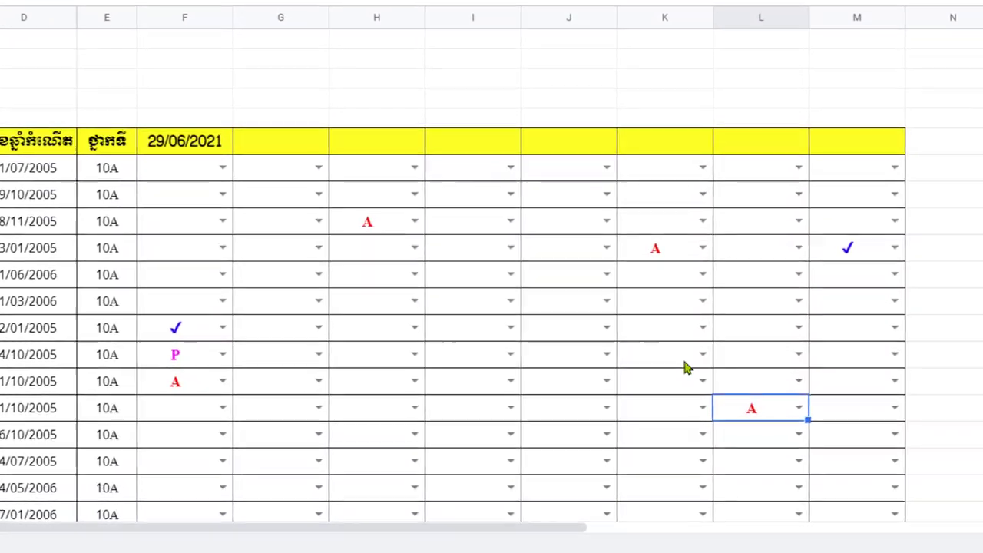
pyautogui.click(687, 363)
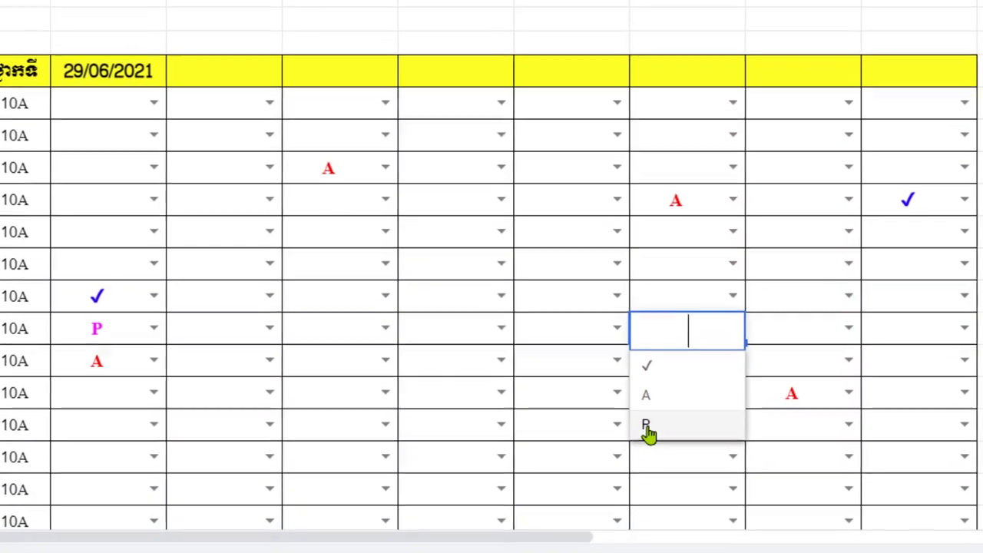
pyautogui.click(645, 431)
pyautogui.click(469, 428)
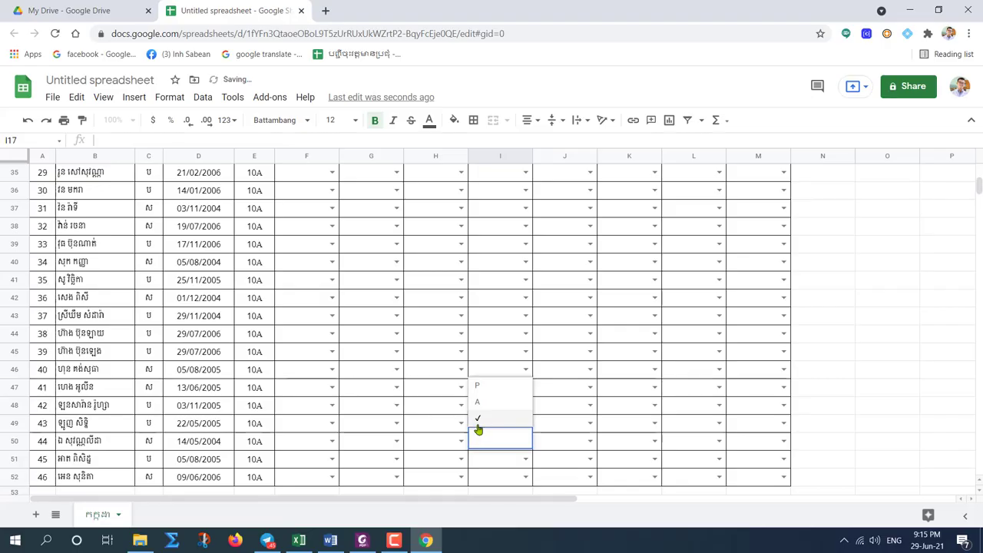
pyautogui.scroll(2, 479, 428)
pyautogui.scroll(-8, 437, 400)
pyautogui.scroll(2, 371, 385)
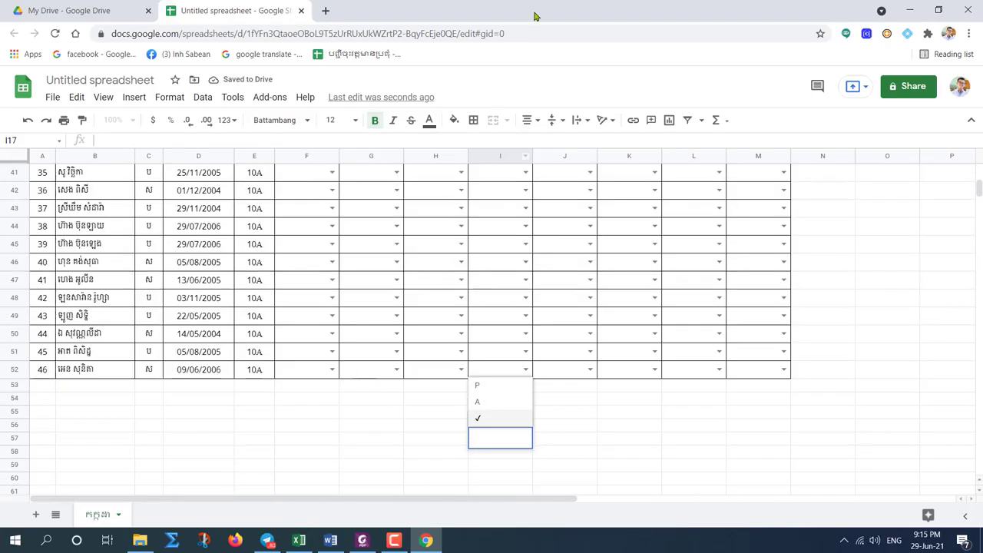
pyautogui.scroll(10, 333, 327)
pyautogui.click(629, 351)
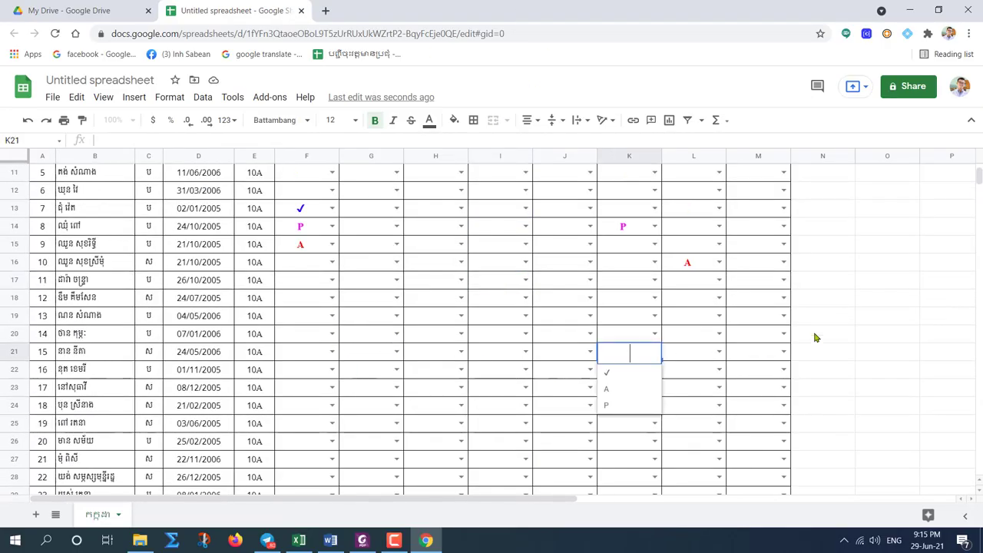
pyautogui.click(847, 304)
# Select cell D54 in the empty area below the last student row for the attendance summary labels.
pyautogui.scroll(-13, 314, 399)
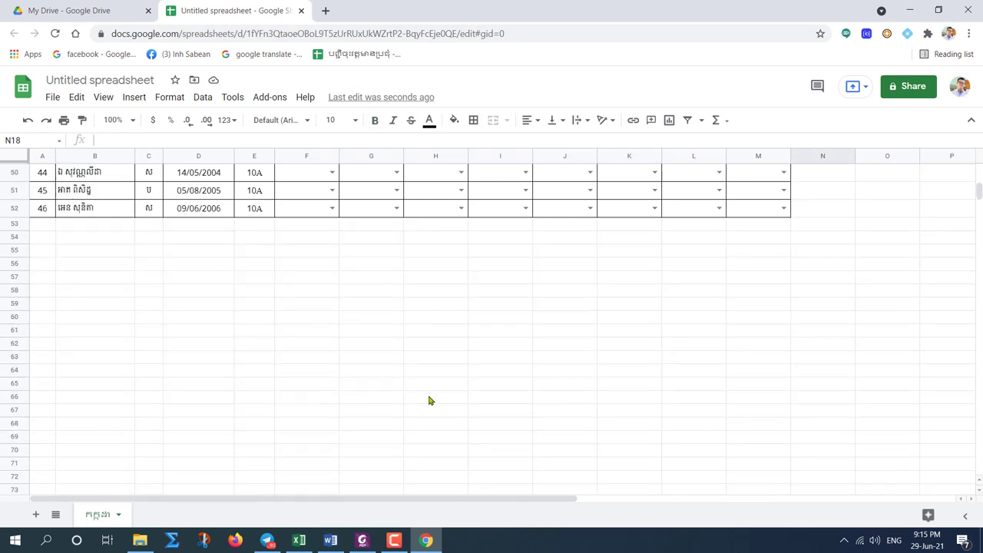
pyautogui.scroll(4, 432, 399)
pyautogui.scroll(-3, 384, 404)
pyautogui.scroll(4, 374, 406)
pyautogui.scroll(-3, 361, 407)
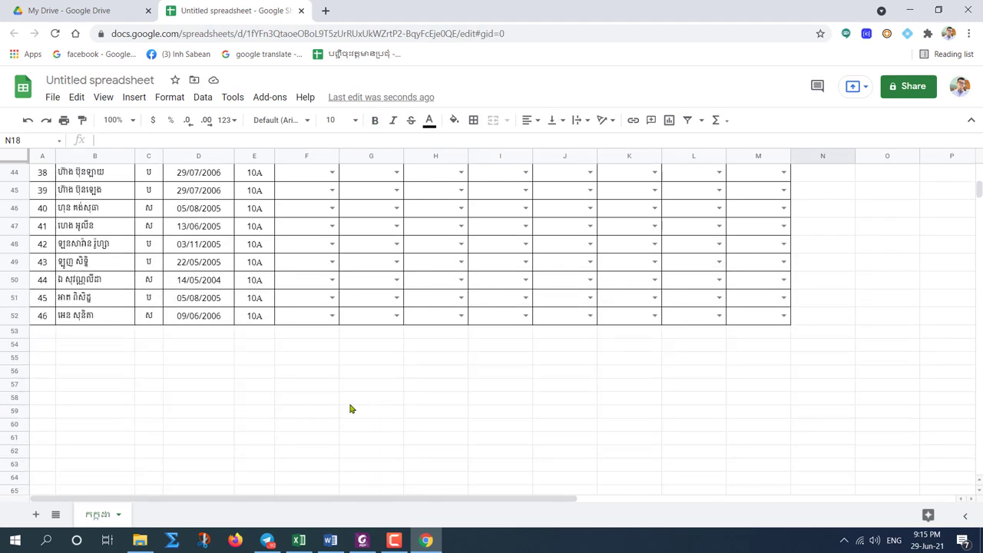
pyautogui.scroll(3, 325, 404)
pyautogui.scroll(-6, 302, 406)
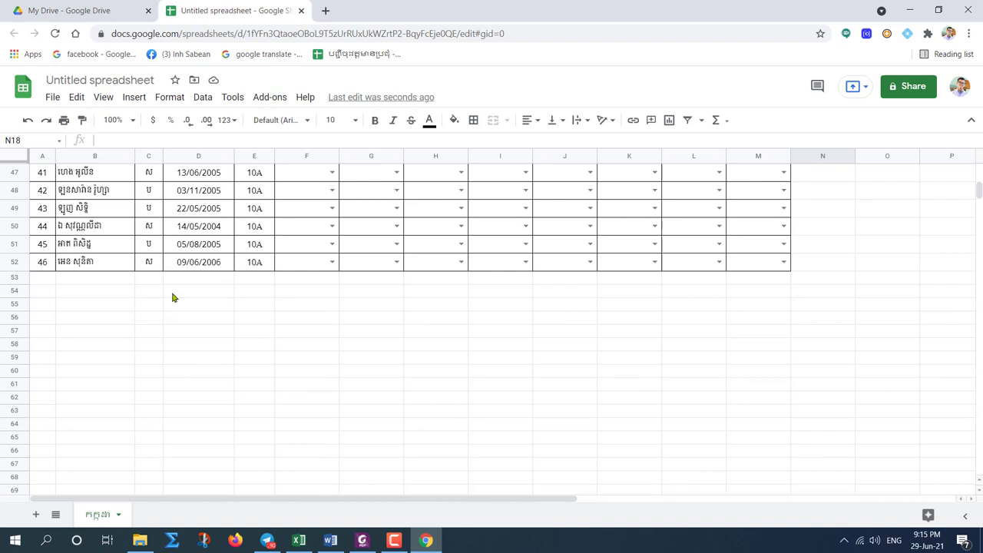
pyautogui.click(181, 282)
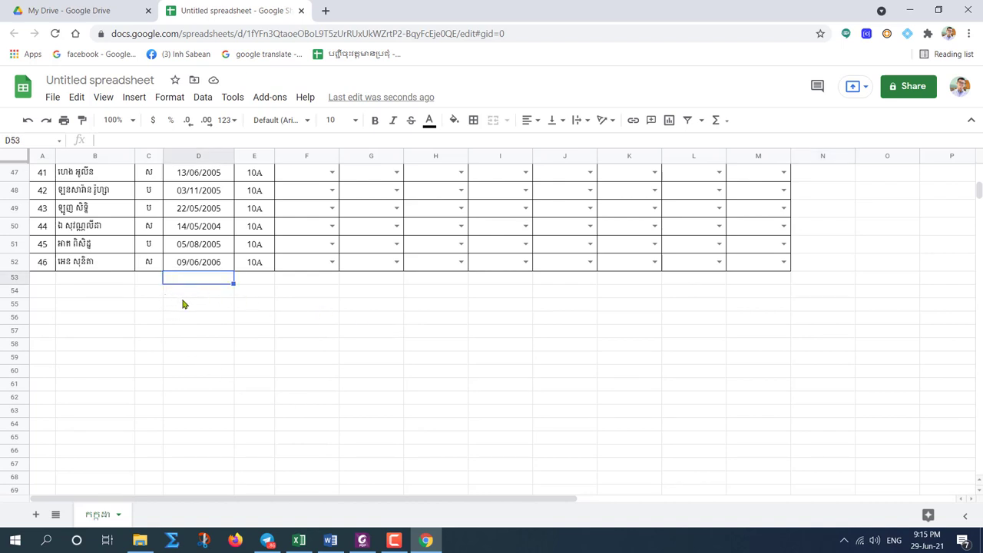
pyautogui.click(182, 299)
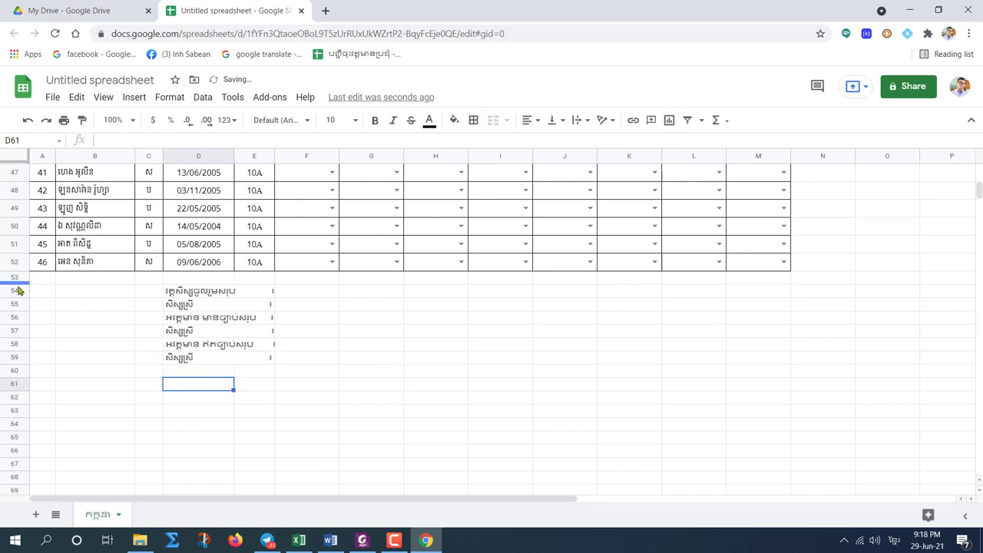
# Make summary rows 54 to 59 taller and format their text as bold Battambang at size 11.
pyautogui.click(12, 292)
pyautogui.moveTo(10, 302); pyautogui.dragTo(15, 372)
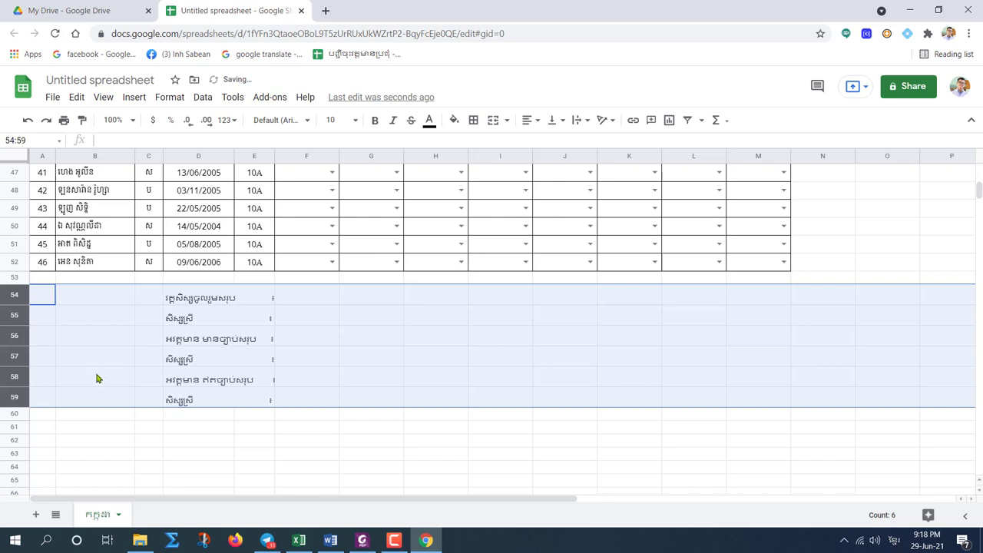
pyautogui.click(304, 123)
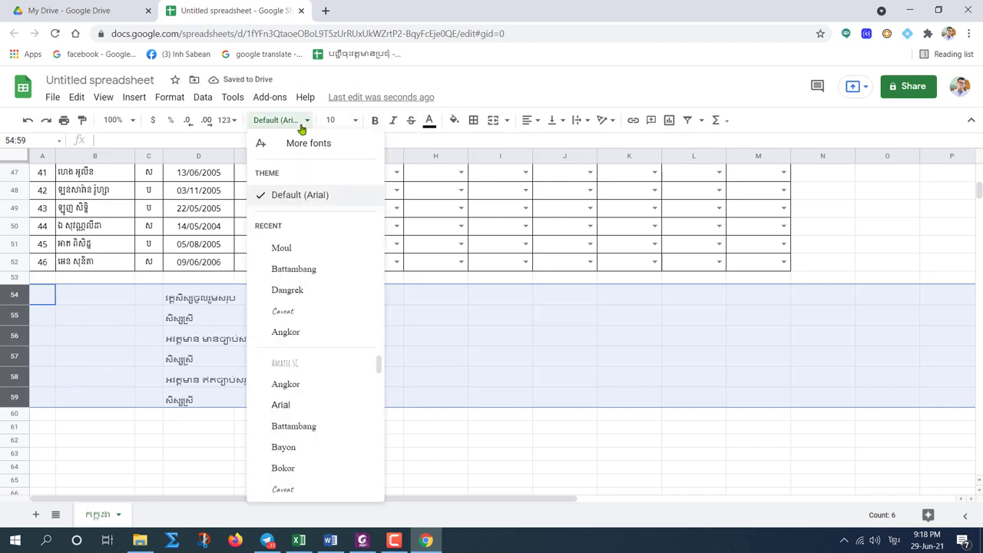
pyautogui.click(306, 269)
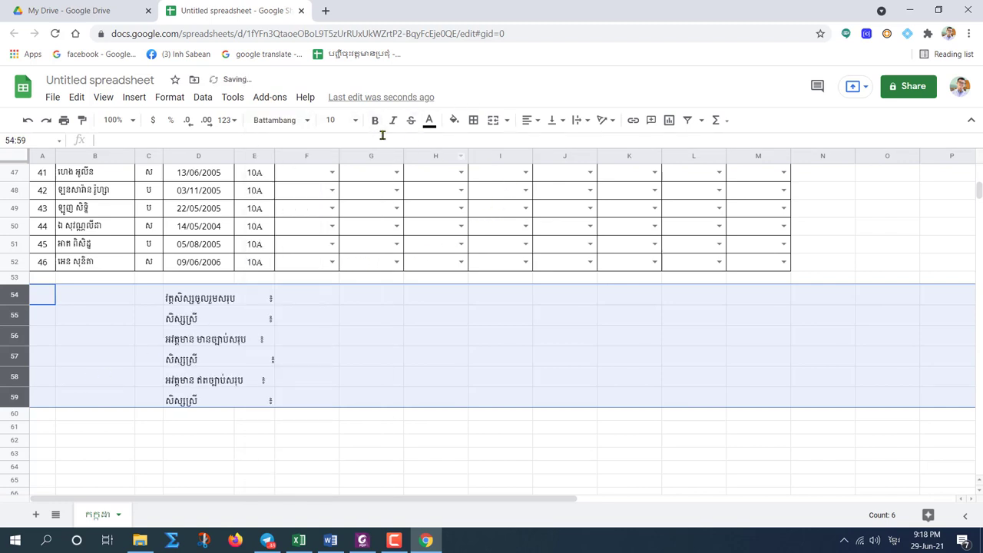
pyautogui.click(358, 126)
pyautogui.click(336, 245)
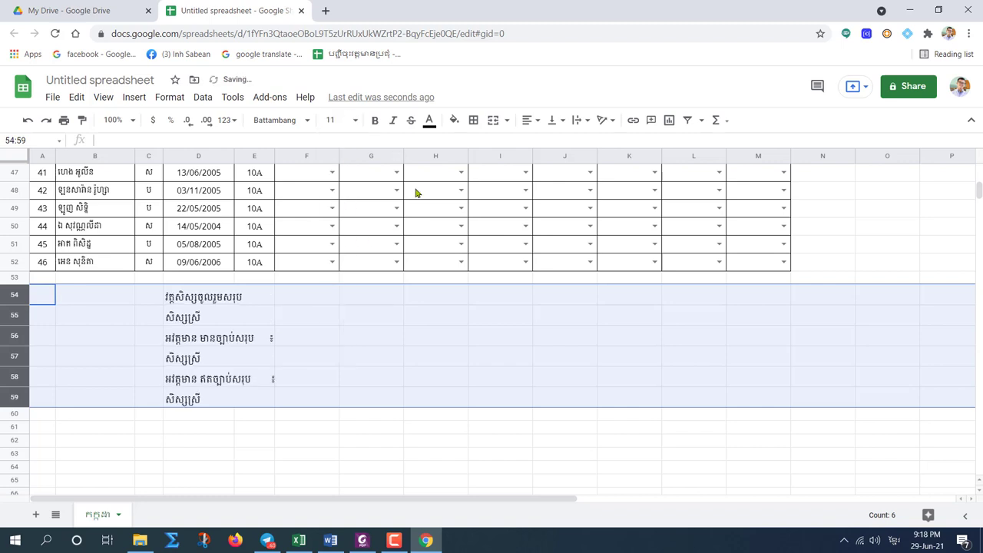
pyautogui.click(376, 121)
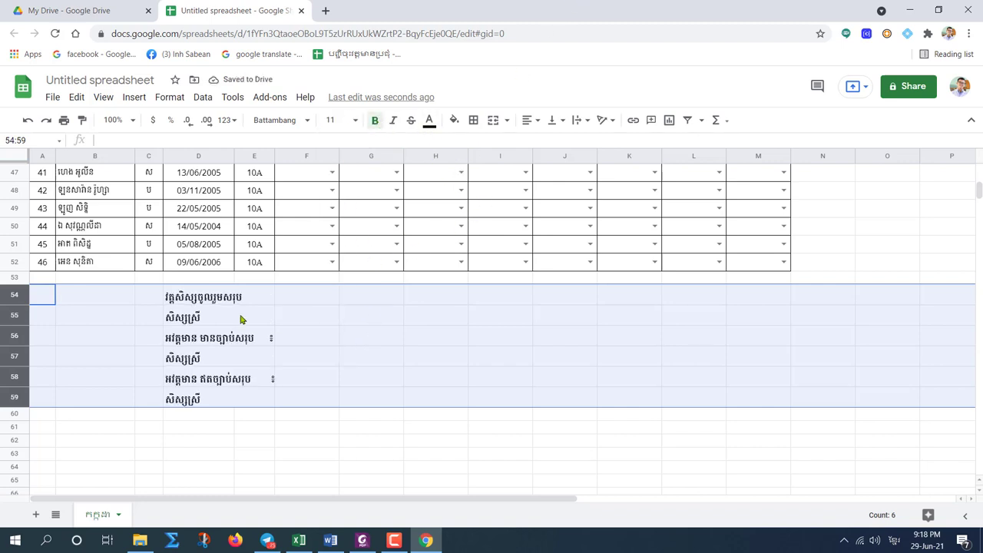
pyautogui.click(198, 302)
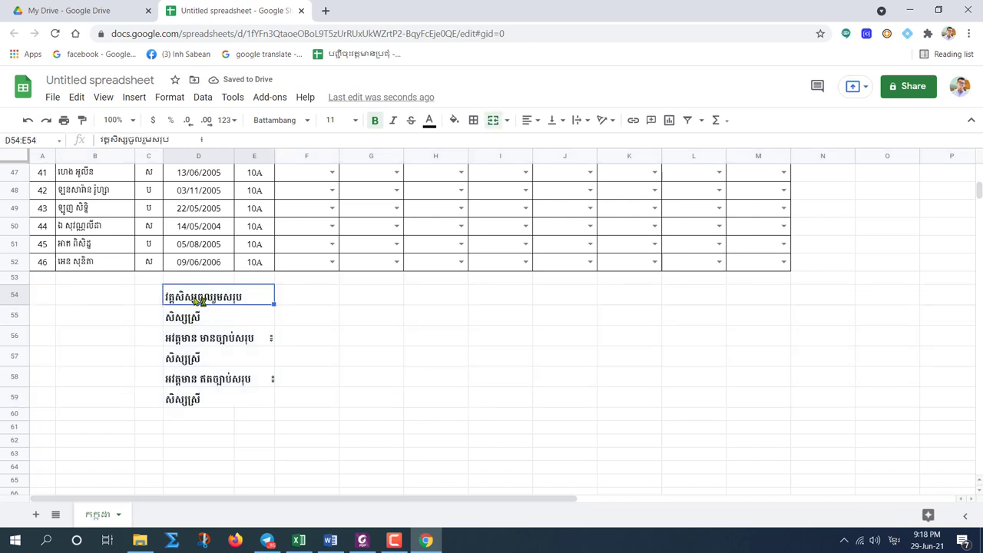
# Remove the extra spaces before the ៖ mark in cell D54 so it fits within the merged cell.
pyautogui.doubleClick(279, 296)
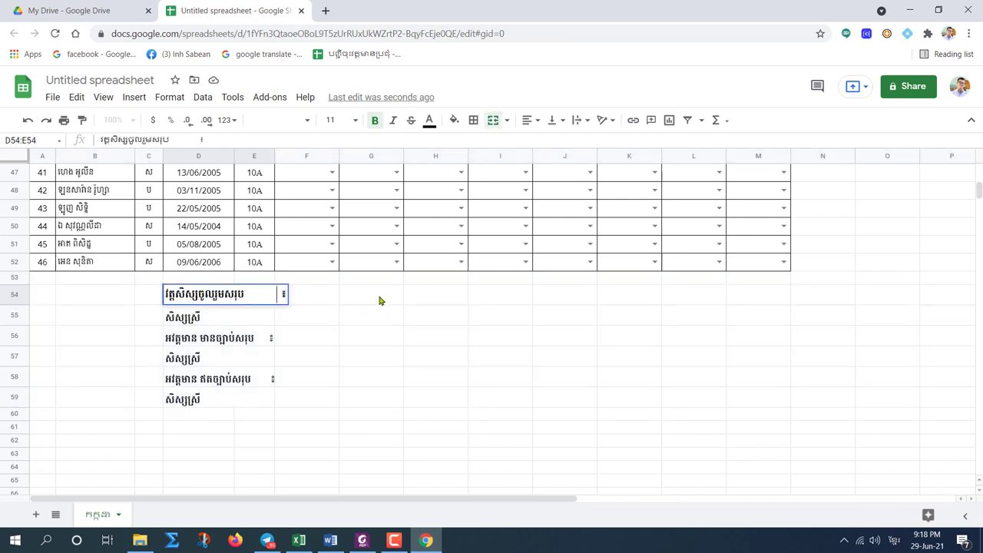
pyautogui.press('BackSpace')
pyautogui.press('BackSpace')
pyautogui.press('BackSpace')
pyautogui.press('BackSpace')
pyautogui.press('BackSpace')
pyautogui.click(248, 402)
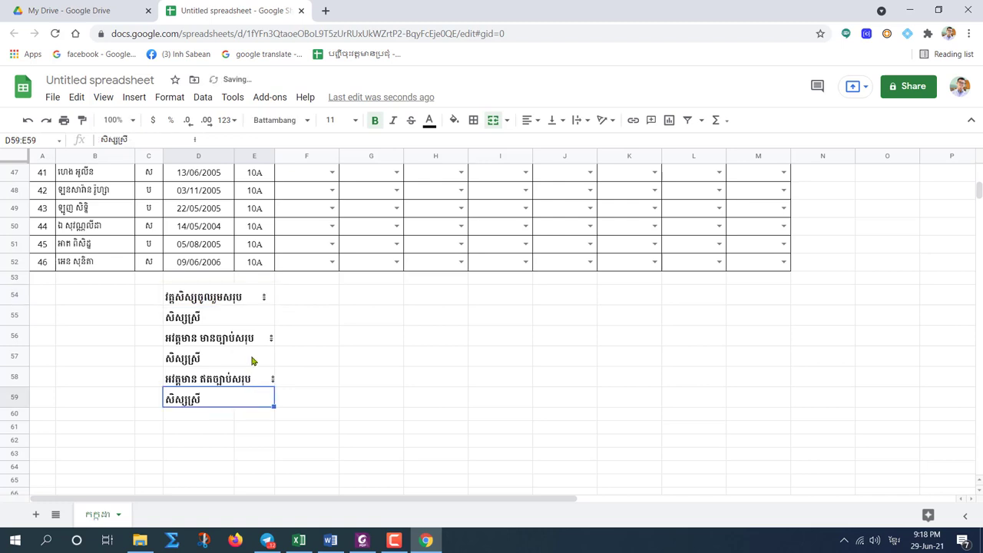
# Delete surplus spaces in the D55 label so its ៖ mark sits inside the cell, roughly under the D54 mark.
pyautogui.doubleClick(261, 316)
pyautogui.press('BackSpace')
pyautogui.press('BackSpace')
pyautogui.press('BackSpace')
pyautogui.press('BackSpace')
pyautogui.press('BackSpace')
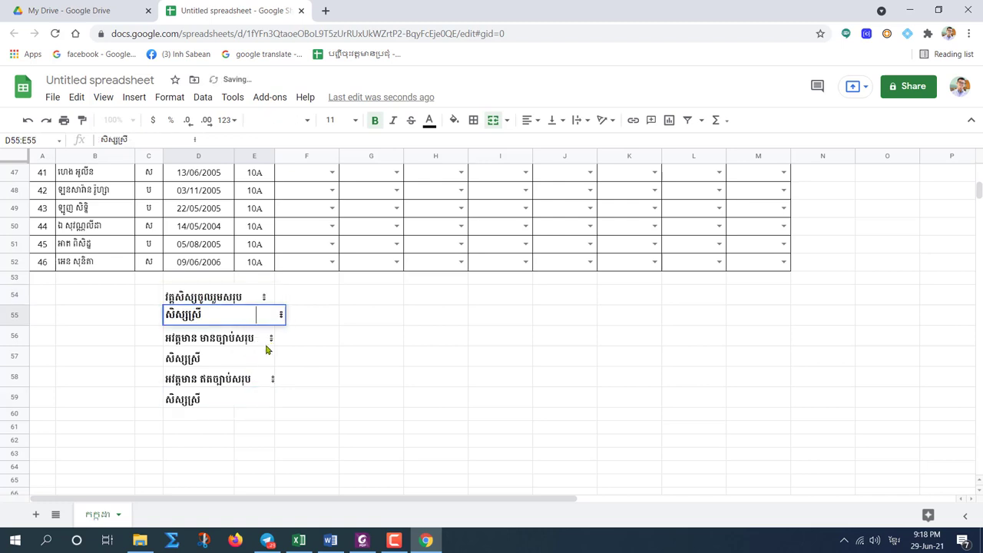
pyautogui.click(269, 406)
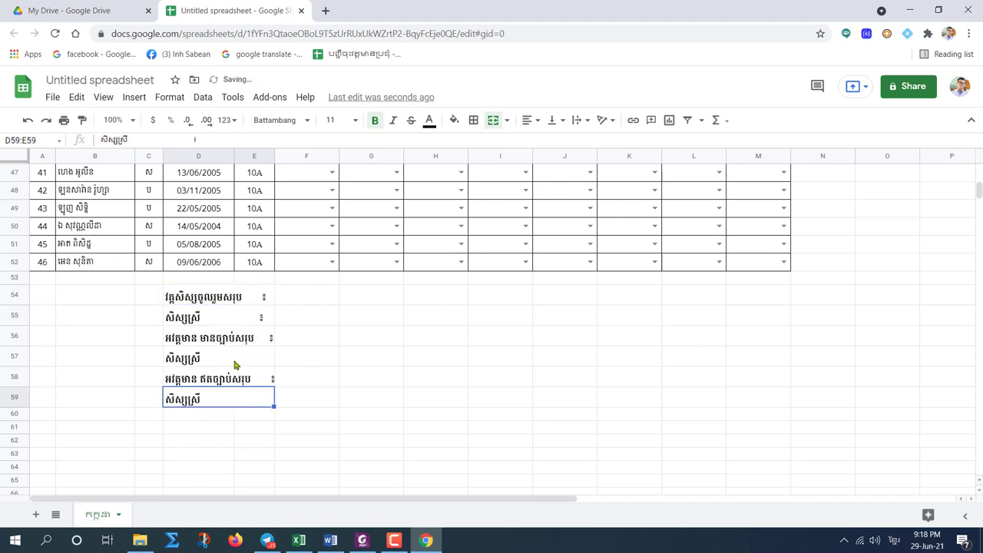
# Shorten the gap before the ៖ mark in the D56 label.
pyautogui.doubleClick(235, 343)
pyautogui.press('BackSpace')
pyautogui.press('BackSpace')
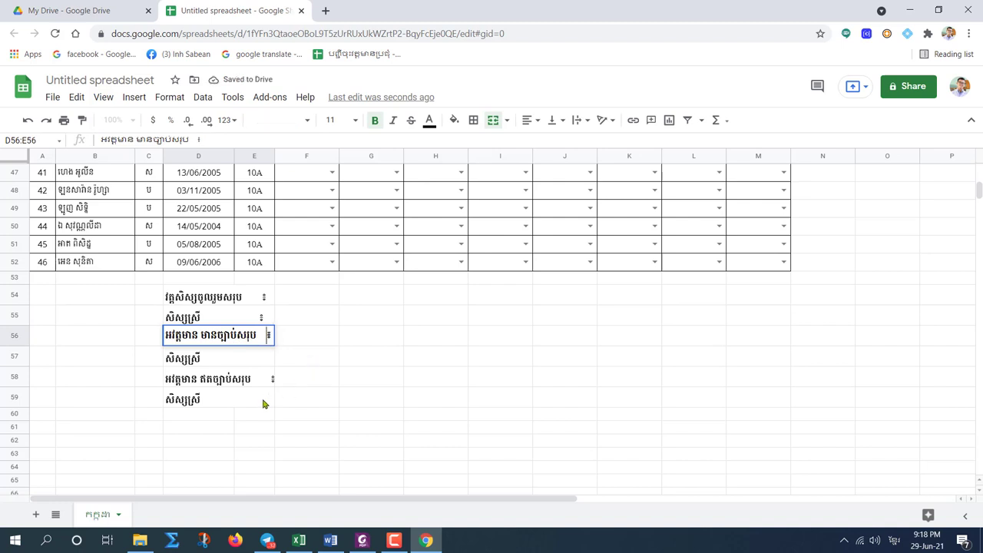
pyautogui.press('BackSpace')
pyautogui.click(258, 407)
# Delete surplus spaces in the D57 label so its ៖ mark lines up with the one in D56.
pyautogui.doubleClick(223, 358)
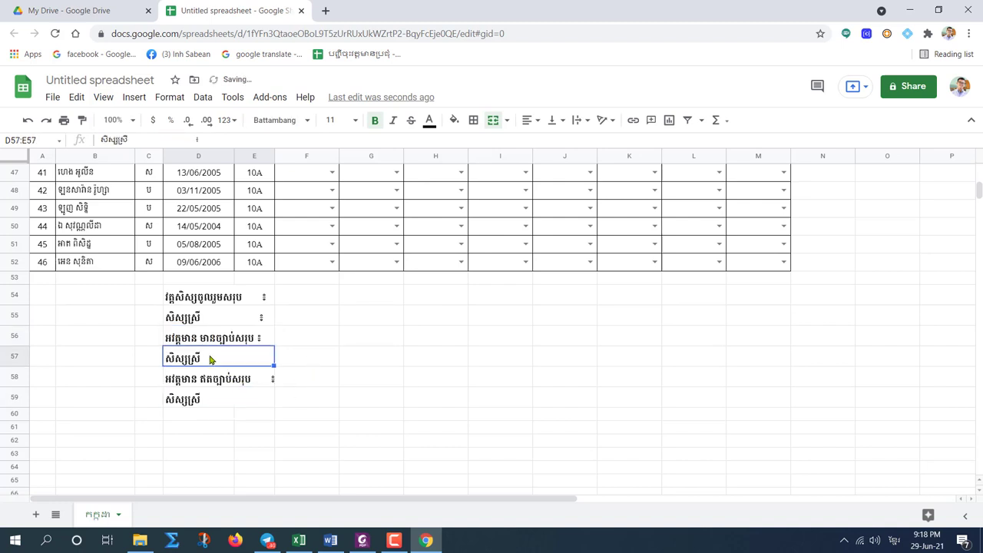
pyautogui.press('BackSpace')
pyautogui.press('BackSpace')
pyautogui.press('BackSpace')
pyautogui.press('BackSpace')
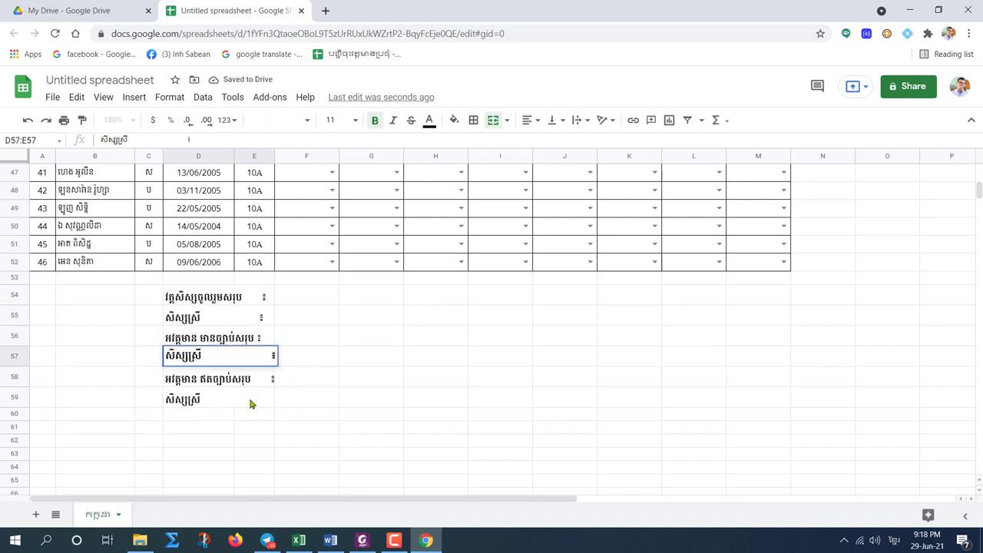
pyautogui.press('BackSpace')
# Pull the ៖ mark in cell D58 inward by deleting characters before it.
pyautogui.doubleClick(243, 380)
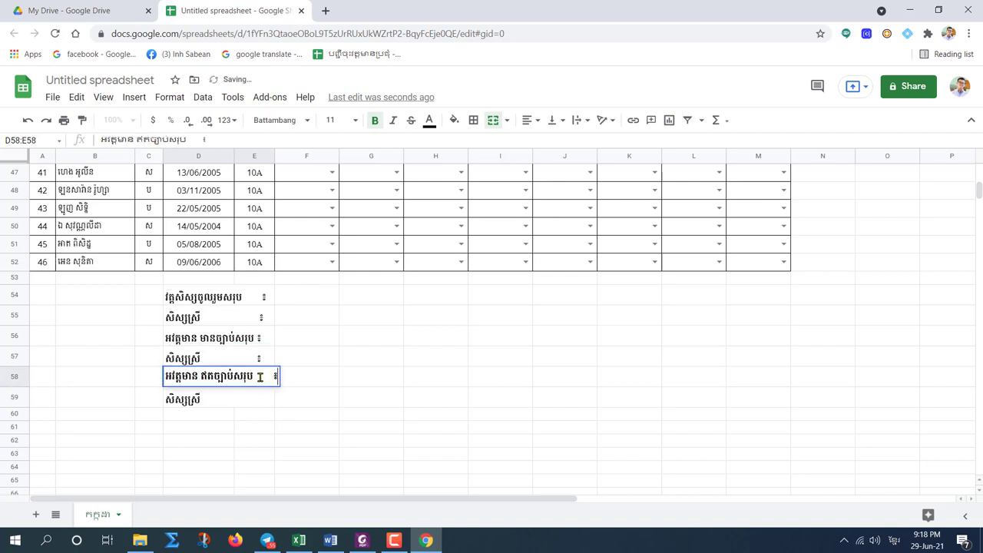
pyautogui.press('BackSpace')
pyautogui.press('BackSpace')
pyautogui.click(257, 417)
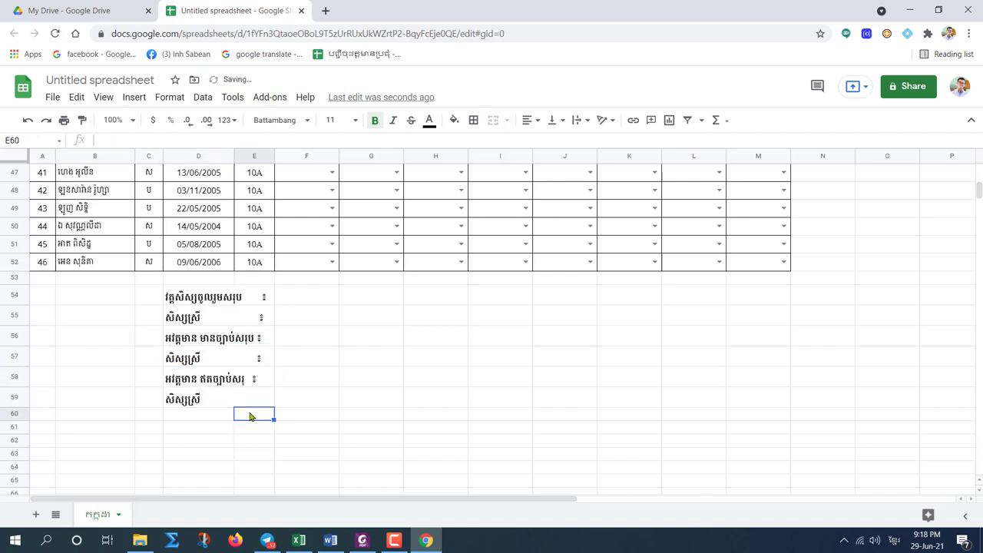
# Delete surplus spaces in the D59 label so its ៖ mark sits inside the cell near the marks above.
pyautogui.doubleClick(205, 397)
pyautogui.click(257, 396)
pyautogui.press('BackSpace')
pyautogui.press('BackSpace')
pyautogui.press('BackSpace')
pyautogui.press('BackSpace')
pyautogui.press('BackSpace')
pyautogui.press('BackSpace')
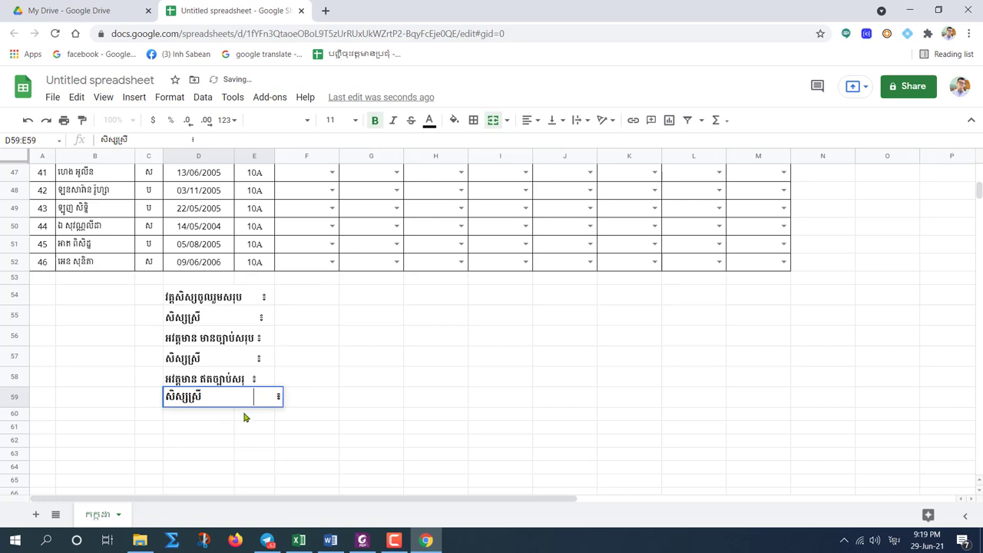
pyautogui.click(235, 422)
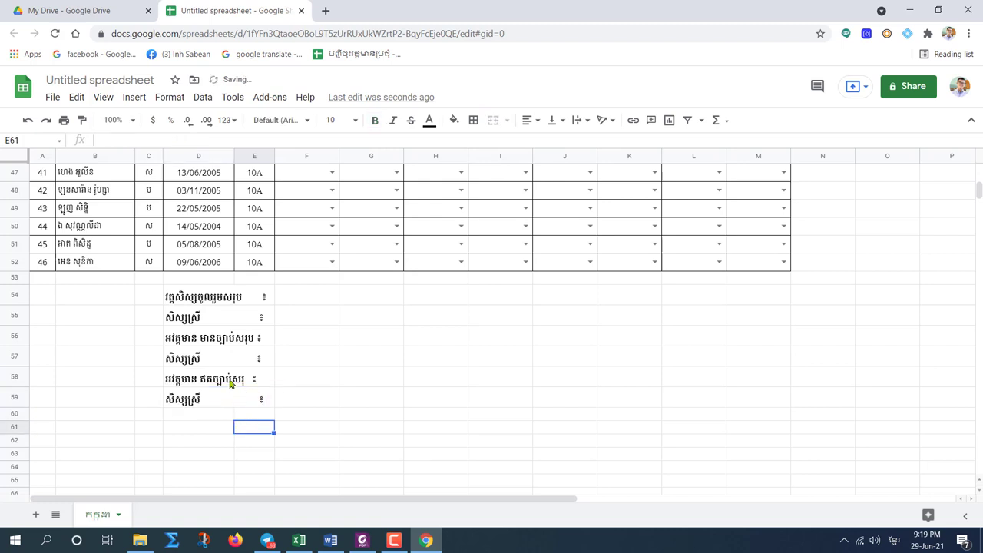
# Fine-tune the spacing before the ៖ marks in D58 and D57 so they align with the mark in D56.
pyautogui.doubleClick(231, 384)
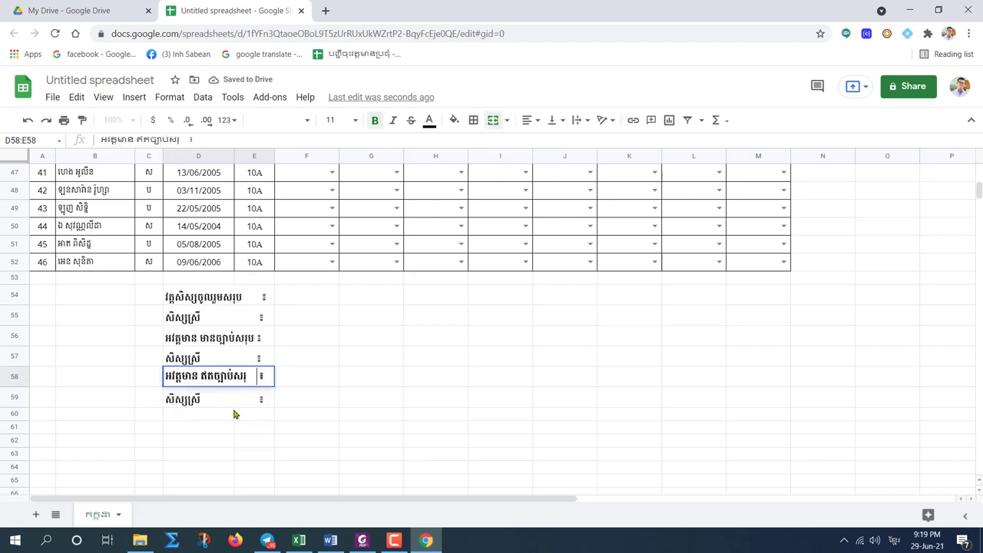
pyautogui.click(235, 415)
pyautogui.click(232, 361)
pyautogui.doubleClick(245, 359)
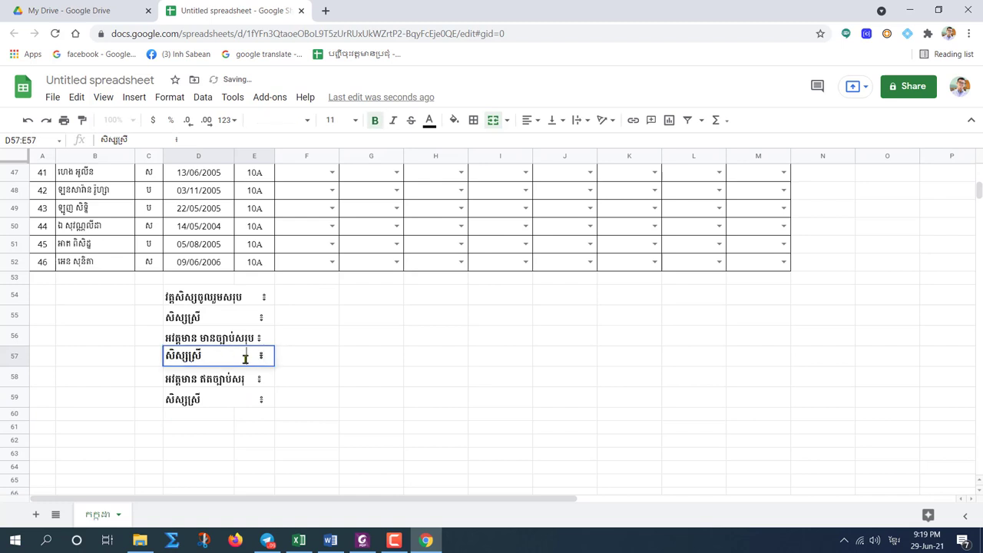
pyautogui.press('BackSpace')
pyautogui.press('BackSpace')
pyautogui.click(242, 408)
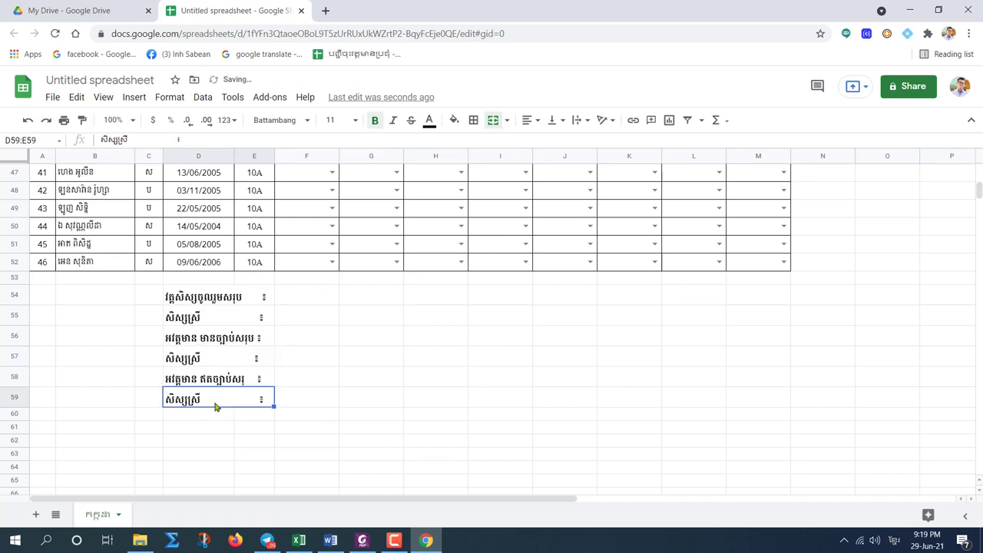
pyautogui.doubleClick(226, 358)
pyautogui.click(237, 358)
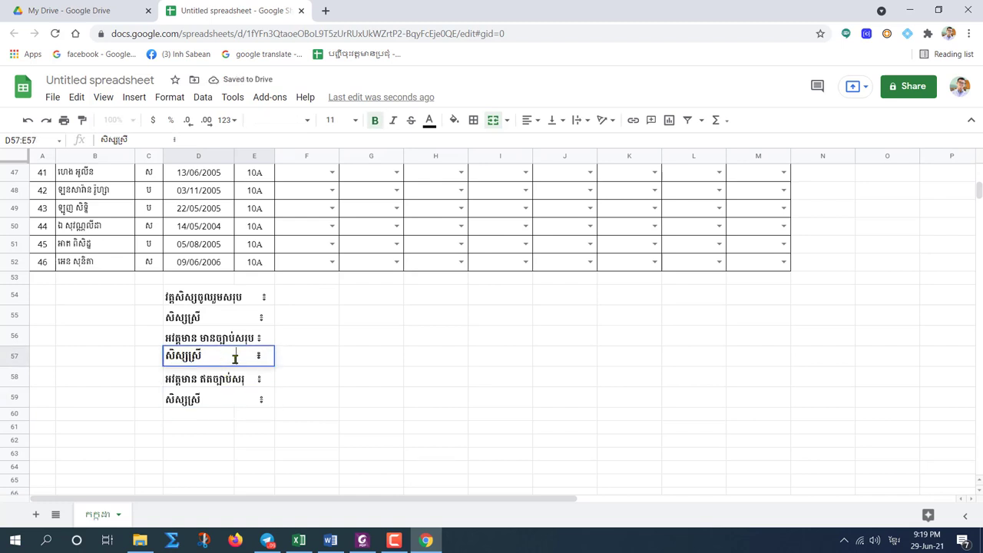
pyautogui.press('BackSpace')
pyautogui.click(234, 403)
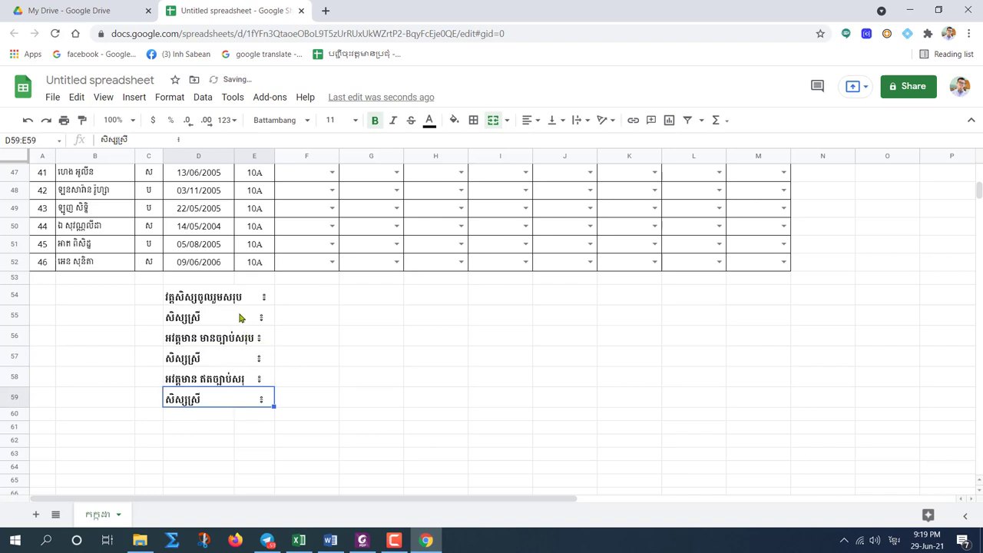
# Trim the spacing before the ៖ marks in D55 and D54 to align them with the labels below.
pyautogui.click(239, 317)
pyautogui.doubleClick(244, 315)
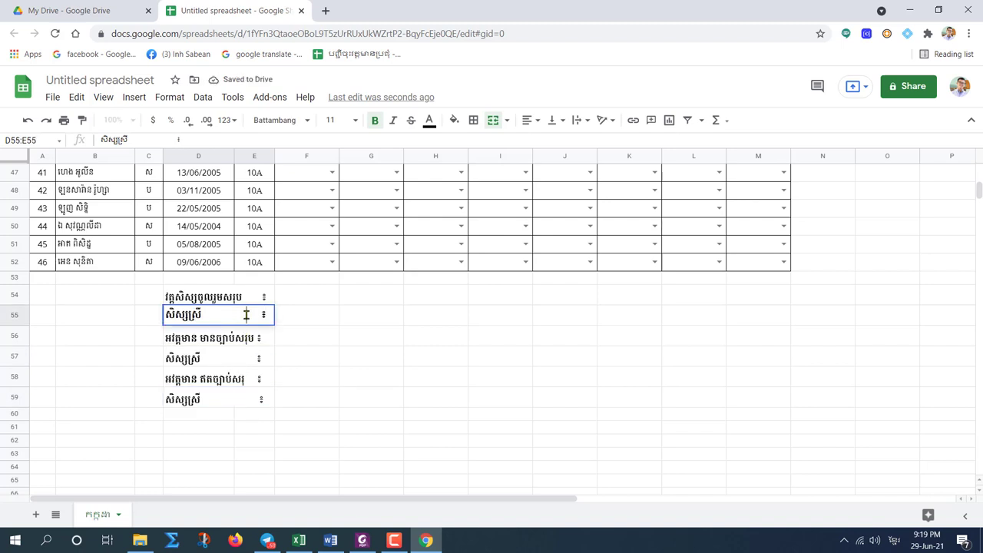
pyautogui.press('BackSpace')
pyautogui.click(219, 400)
pyautogui.click(221, 315)
pyautogui.doubleClick(227, 315)
pyautogui.click(228, 315)
pyautogui.click(219, 398)
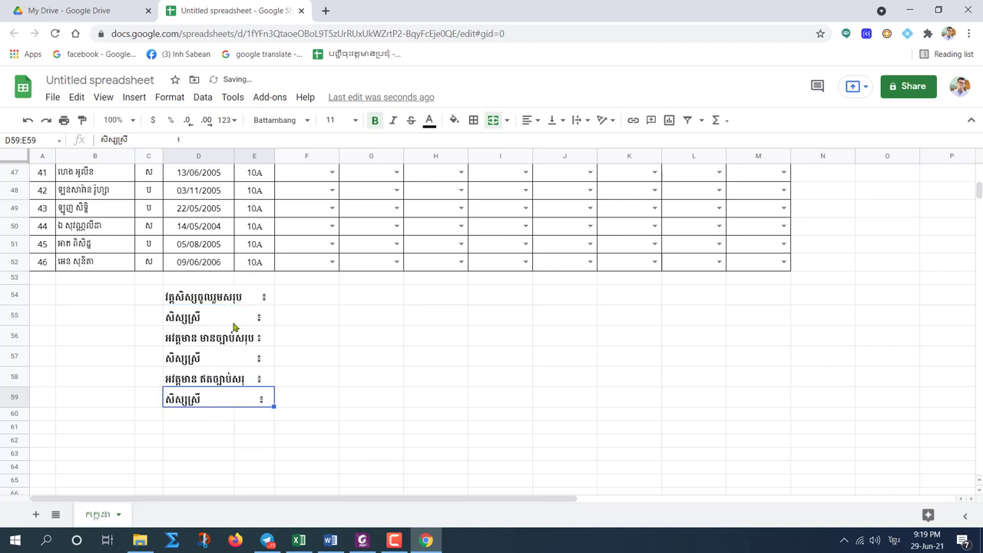
pyautogui.click(243, 297)
pyautogui.doubleClick(254, 295)
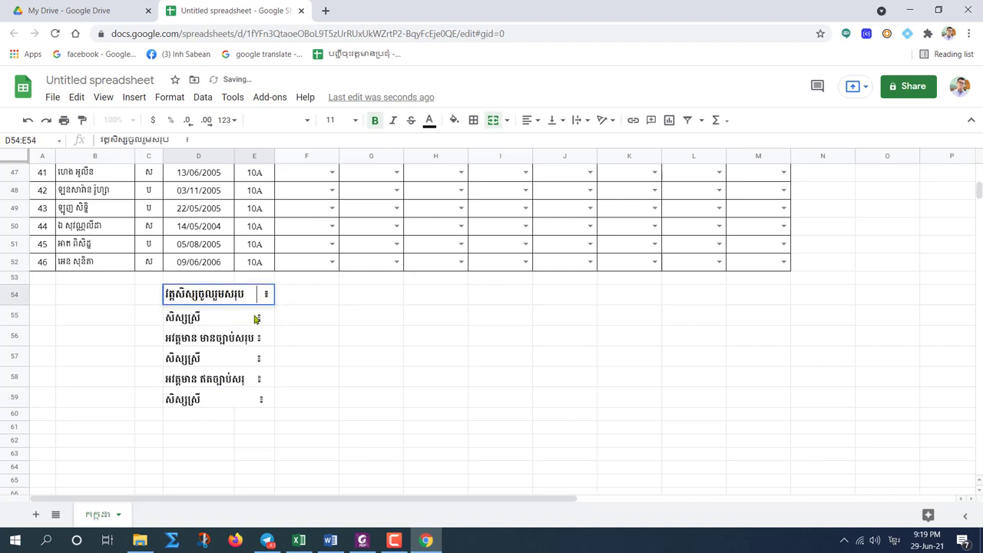
pyautogui.click(220, 425)
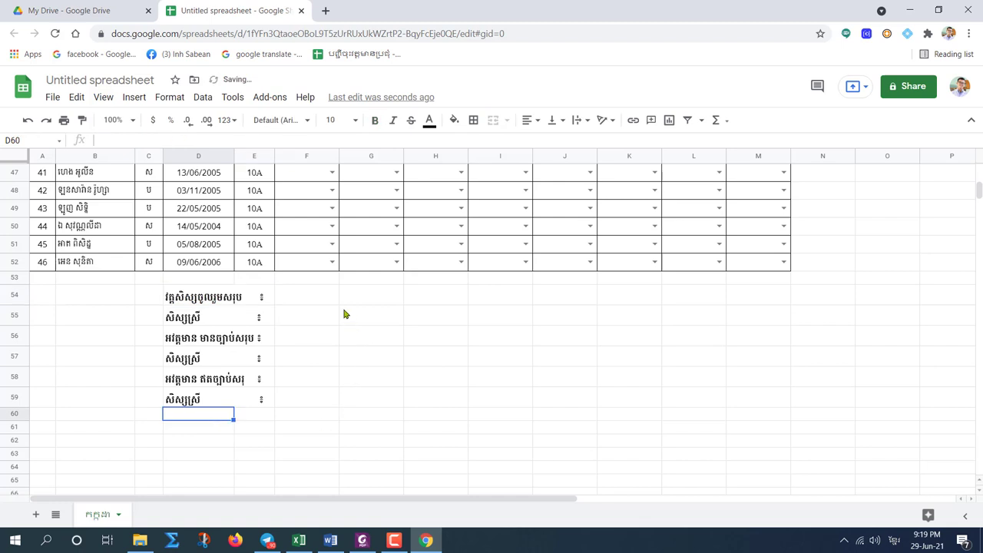
# Apply all borders to the summary range F54:M59 beside the labels.
pyautogui.moveTo(292, 298); pyautogui.dragTo(763, 393)
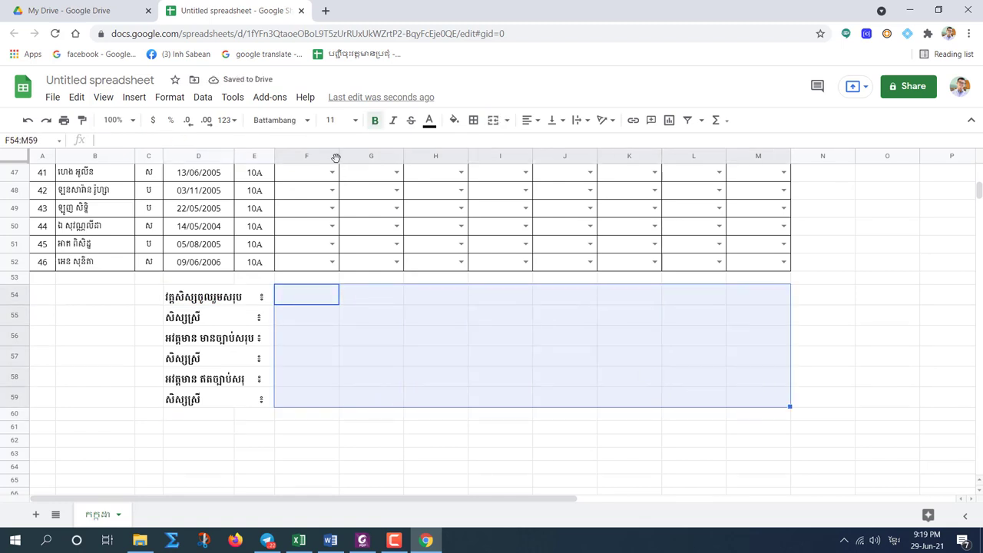
pyautogui.click(473, 120)
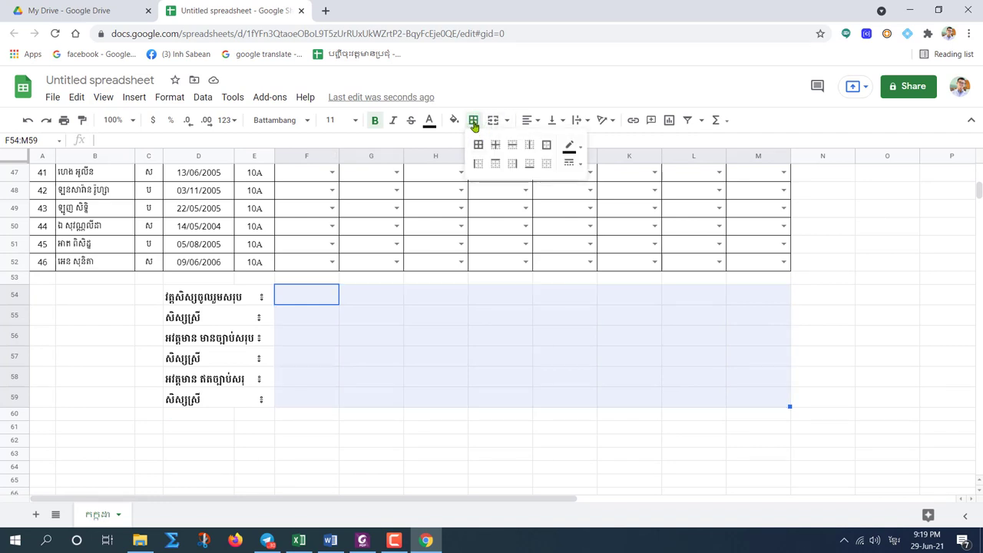
pyautogui.click(473, 120)
pyautogui.click(473, 120)
pyautogui.click(478, 145)
pyautogui.click(375, 356)
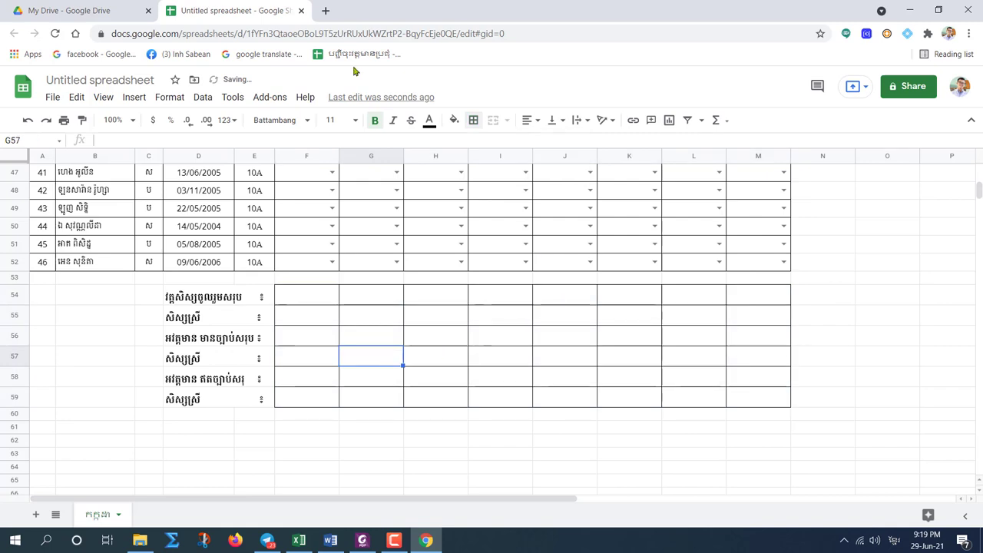
# Start a COUNTIF formula in F54 for total attendance, with F7:F52 as the range to count.
pyautogui.scroll(8, 318, 294)
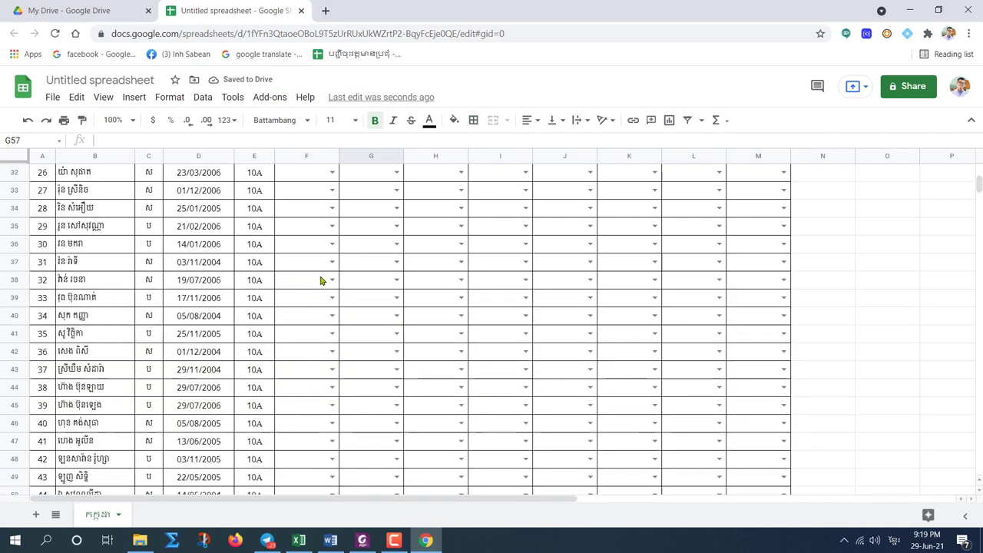
pyautogui.scroll(3, 305, 195)
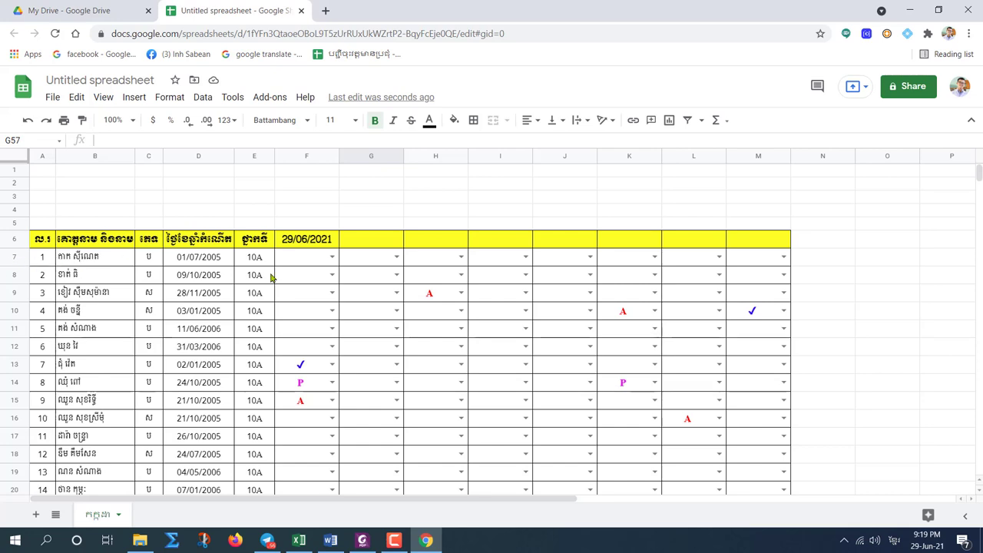
pyautogui.scroll(-15, 315, 259)
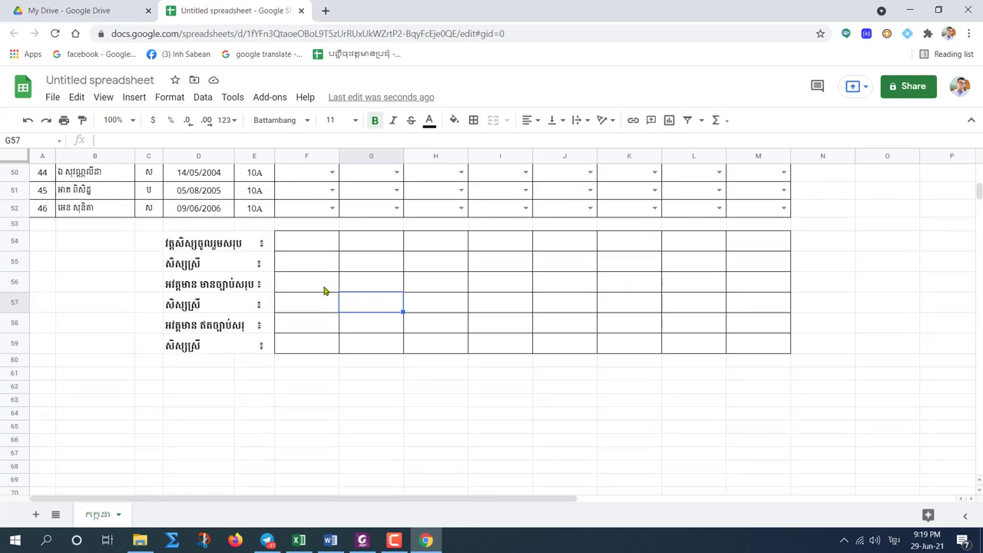
pyautogui.click(306, 242)
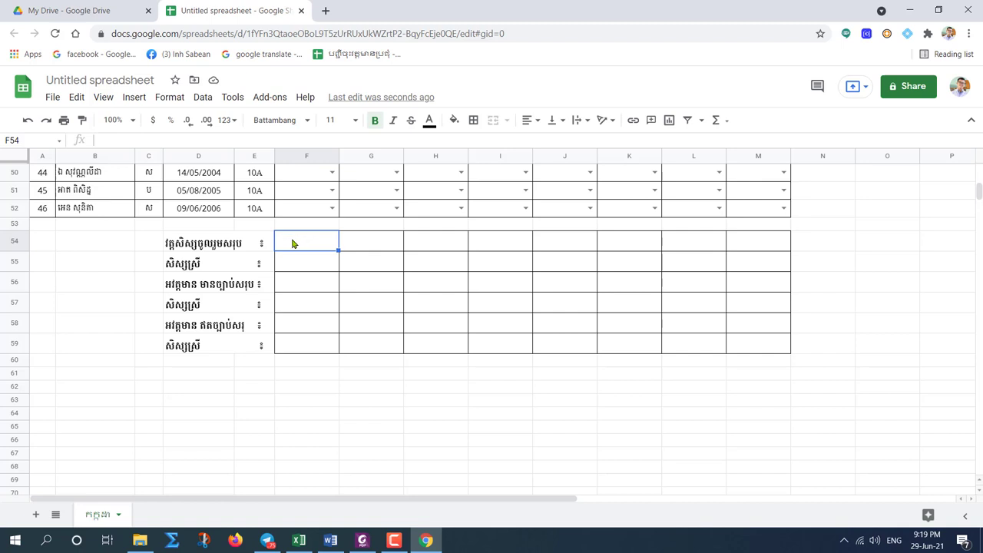
pyautogui.write('=coun')
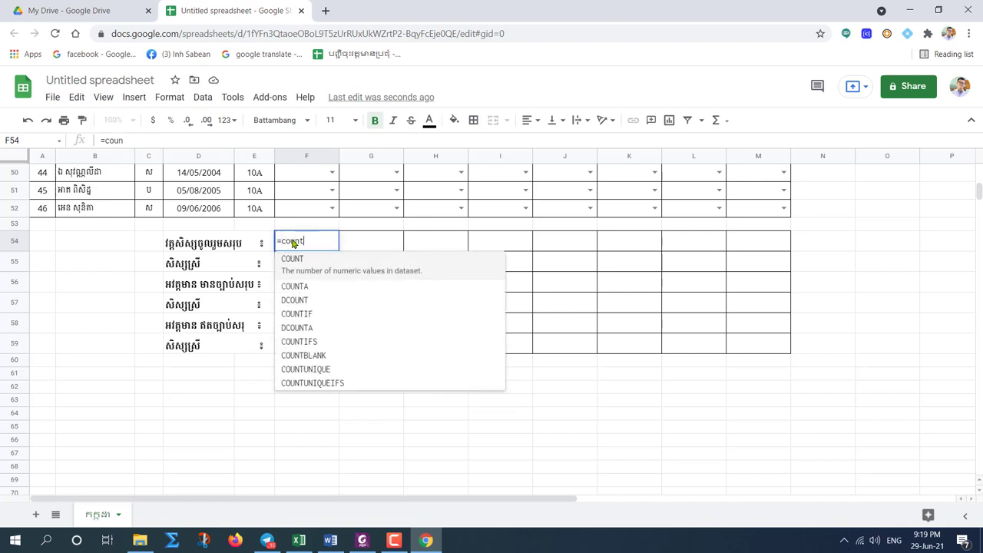
pyautogui.write('tif')
pyautogui.write('(')
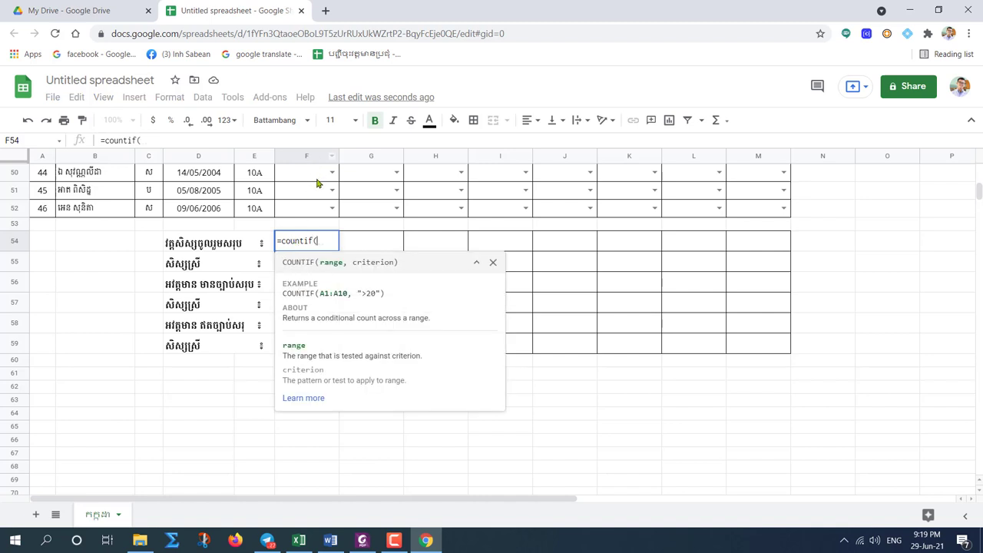
pyautogui.write('F7')
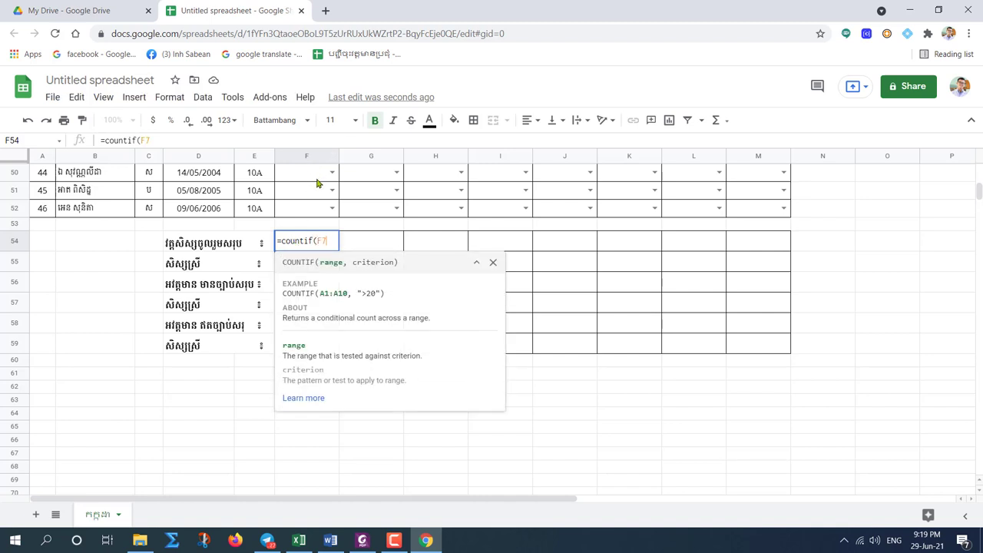
pyautogui.write(':')
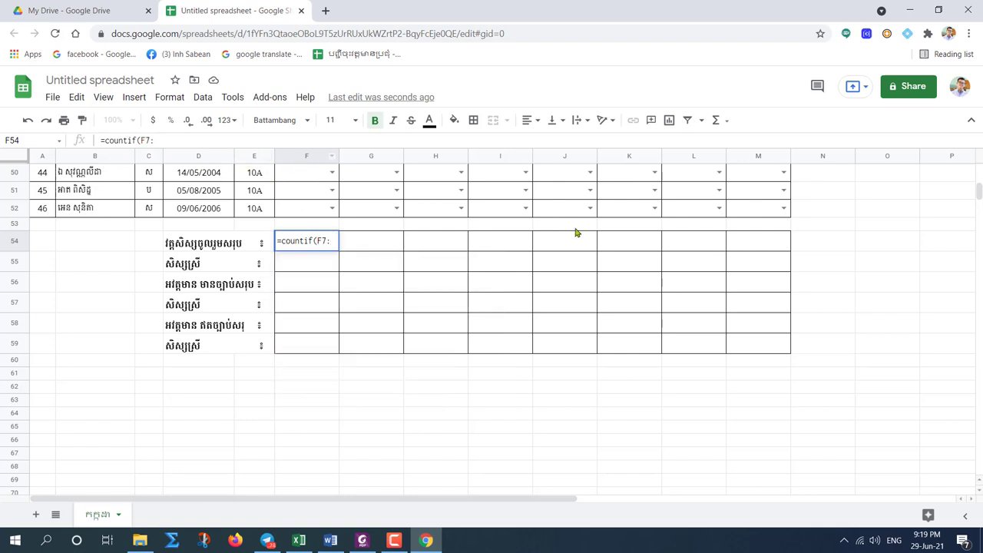
pyautogui.moveTo(980, 192); pyautogui.dragTo(979, 172)
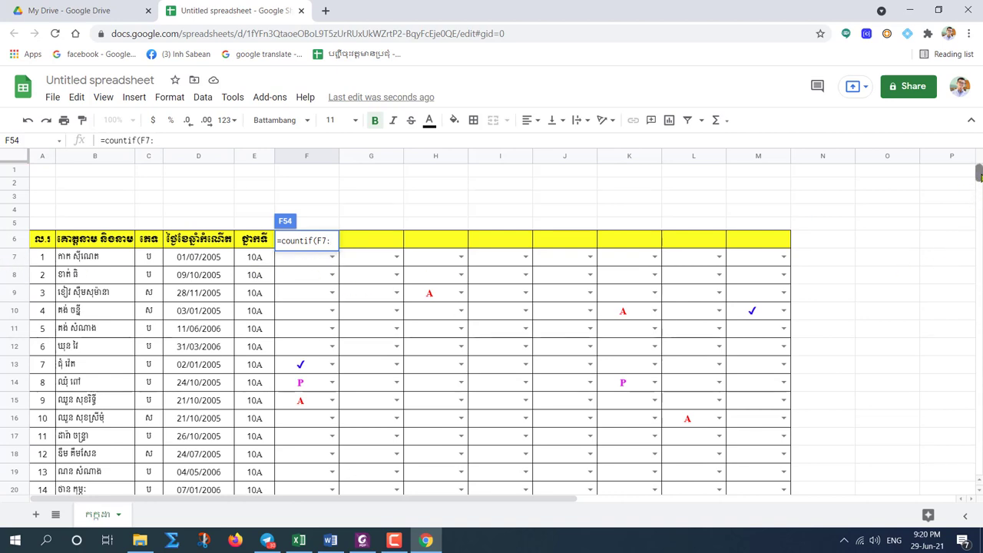
pyautogui.moveTo(979, 175)
pyautogui.mouseDown()
pyautogui.moveTo(979, 202)
pyautogui.moveTo(979, 189)
pyautogui.mouseUp()
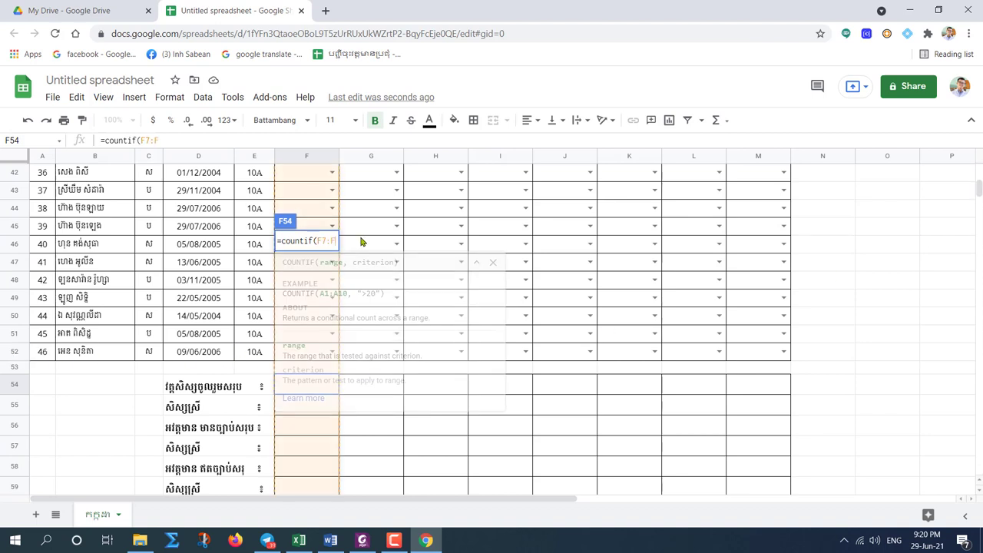
pyautogui.write('F52')
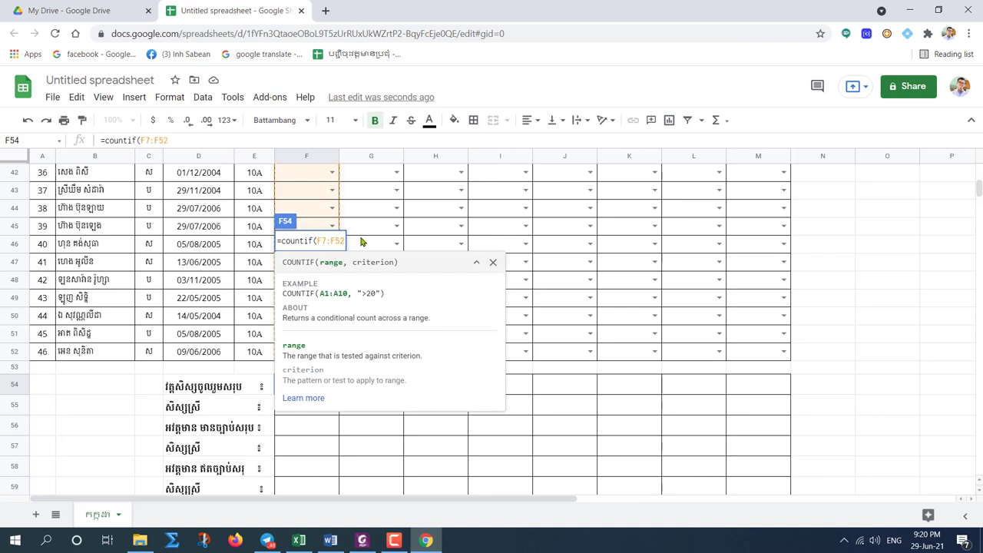
pyautogui.write(',')
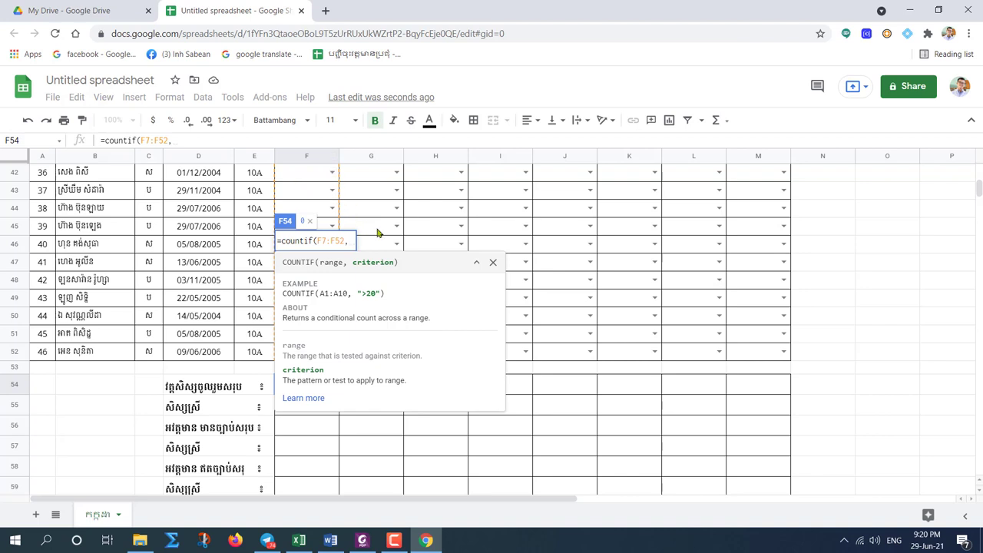
# Complete the F54 COUNTIF formula with the criterion "✓" and center the cell horizontally.
pyautogui.write('"')
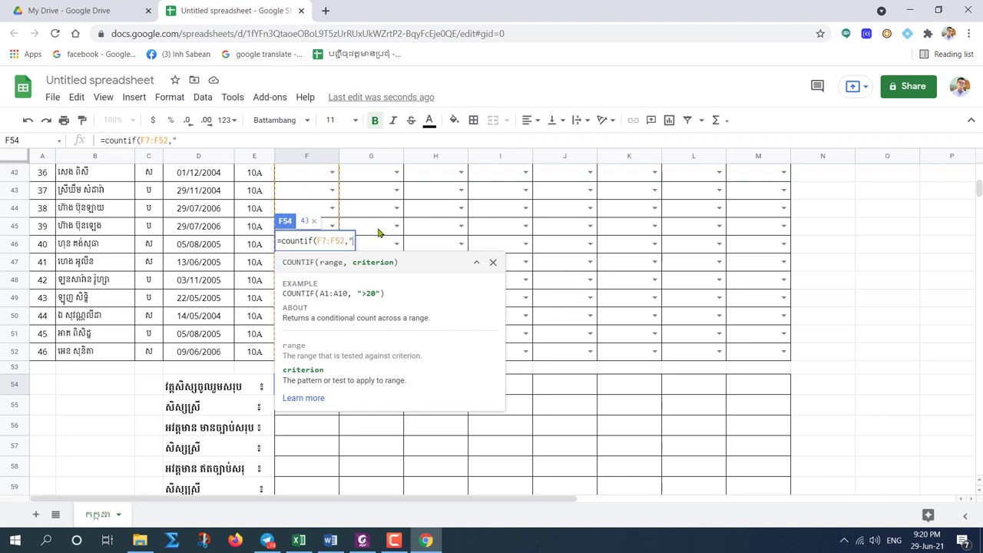
pyautogui.rightClick(351, 241)
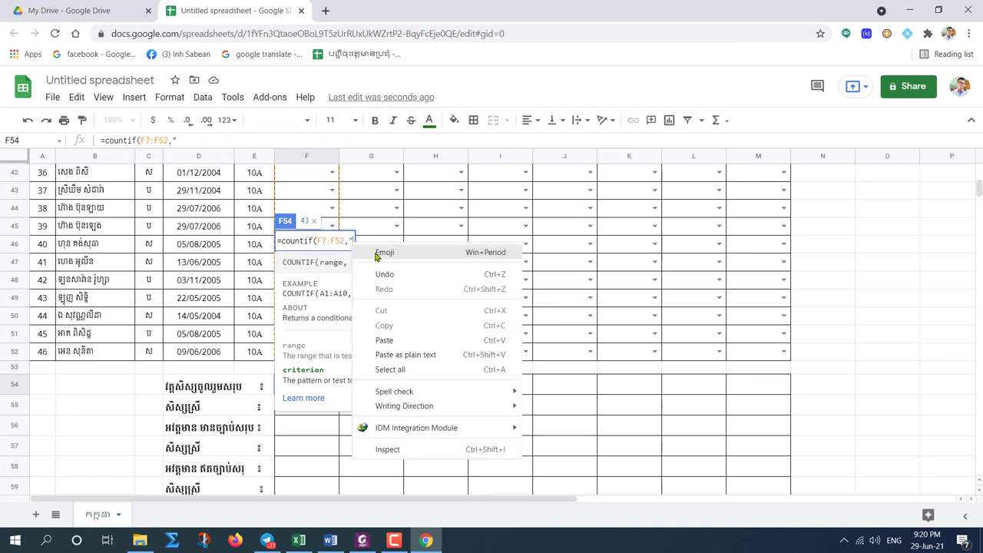
pyautogui.click(378, 254)
pyautogui.click(369, 322)
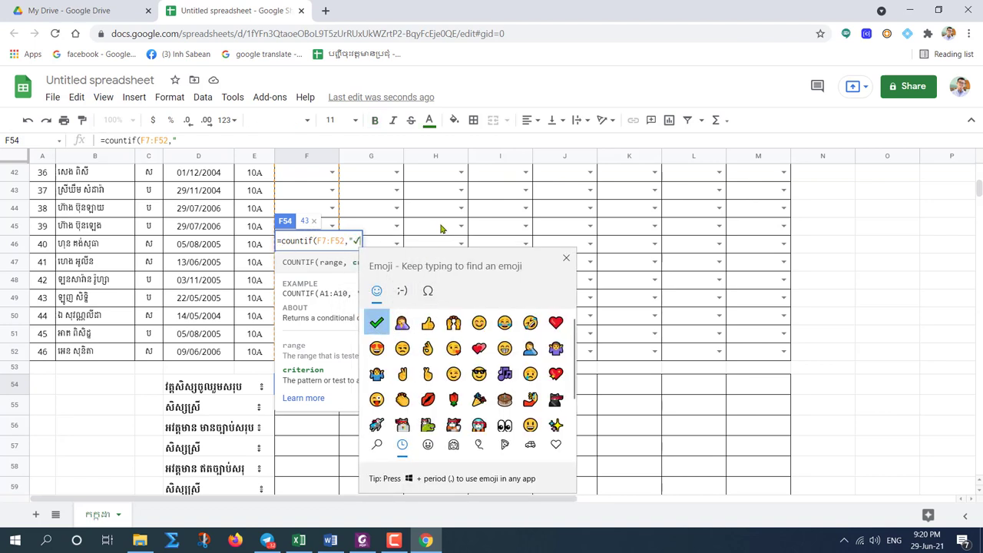
pyautogui.click(559, 259)
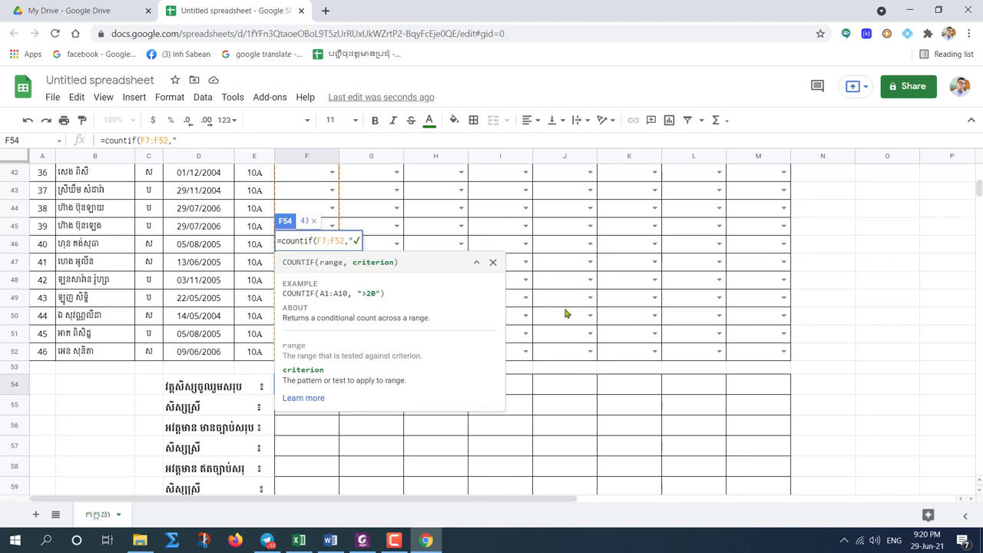
pyautogui.write('")')
pyautogui.press('Return')
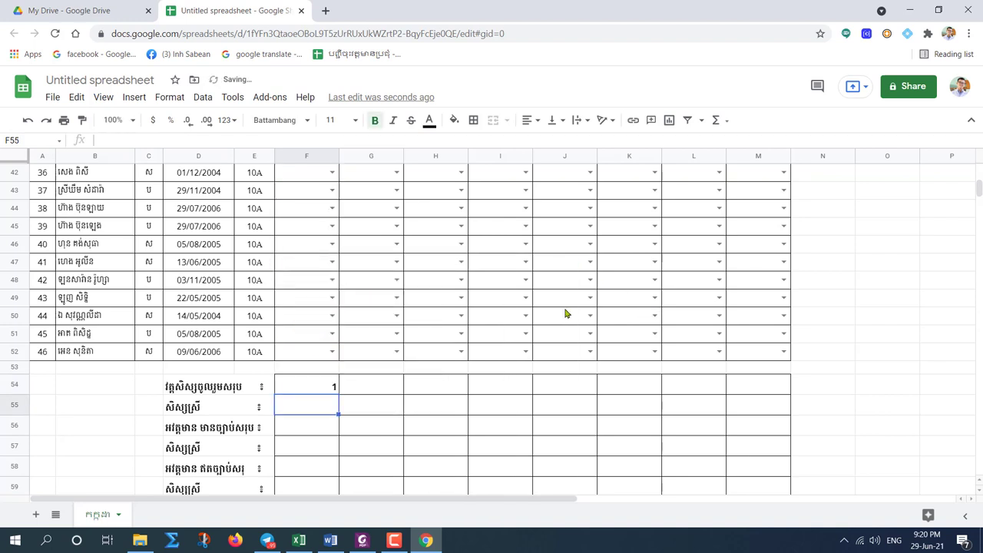
pyautogui.click(308, 387)
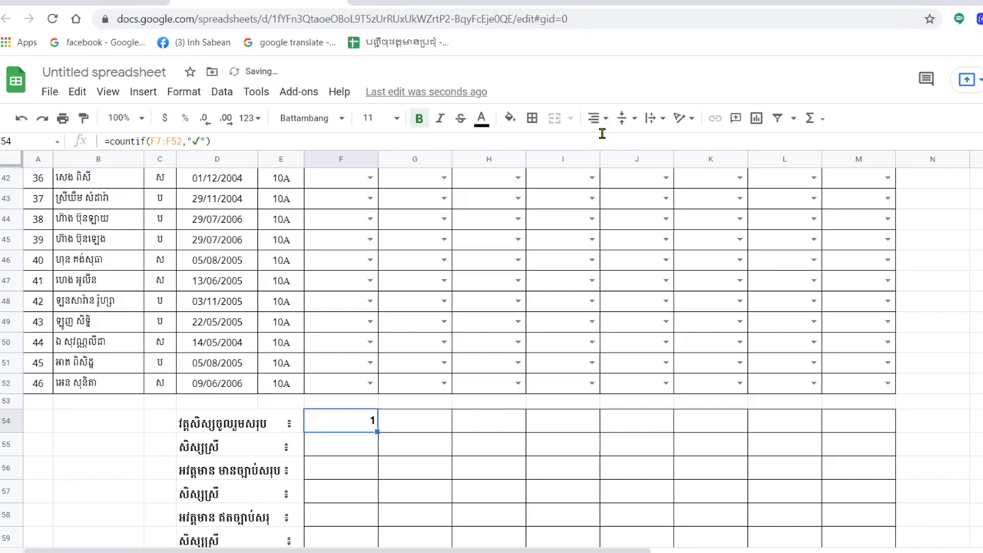
pyautogui.click(595, 118)
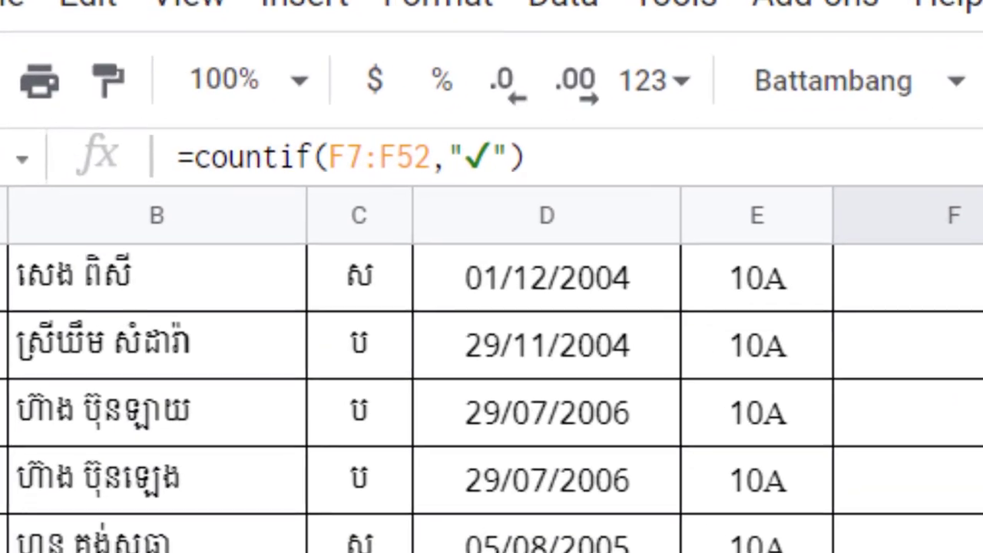
# Start a COUNTIFS formula in F55 for female students, with range C7:C52 and criterion "ស".
pyautogui.click(303, 408)
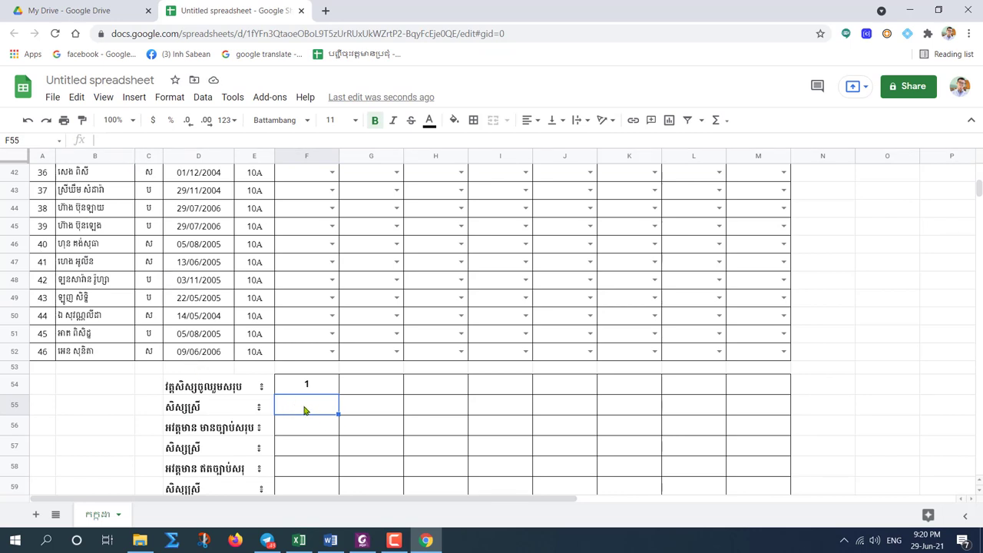
pyautogui.write('=coun')
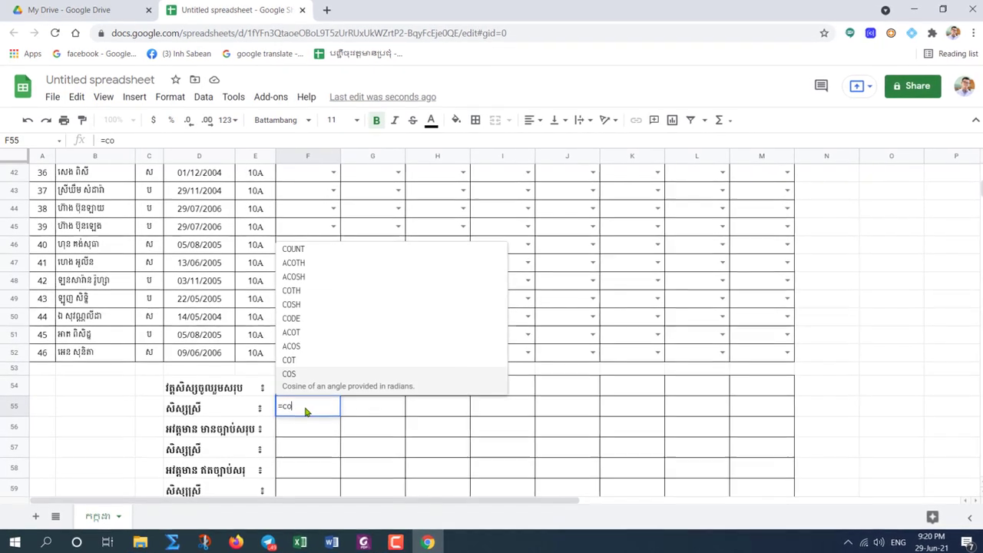
pyautogui.write('tif')
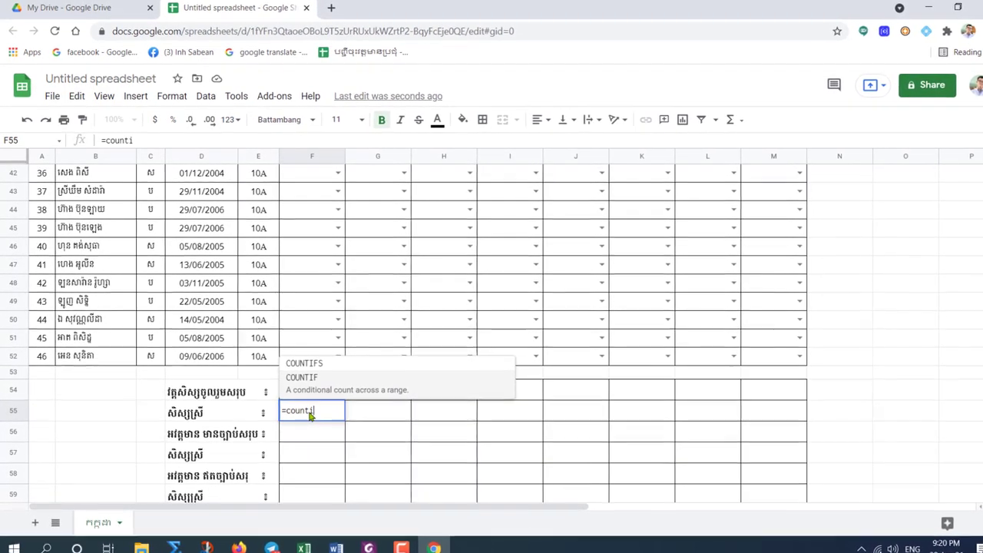
pyautogui.write('S')
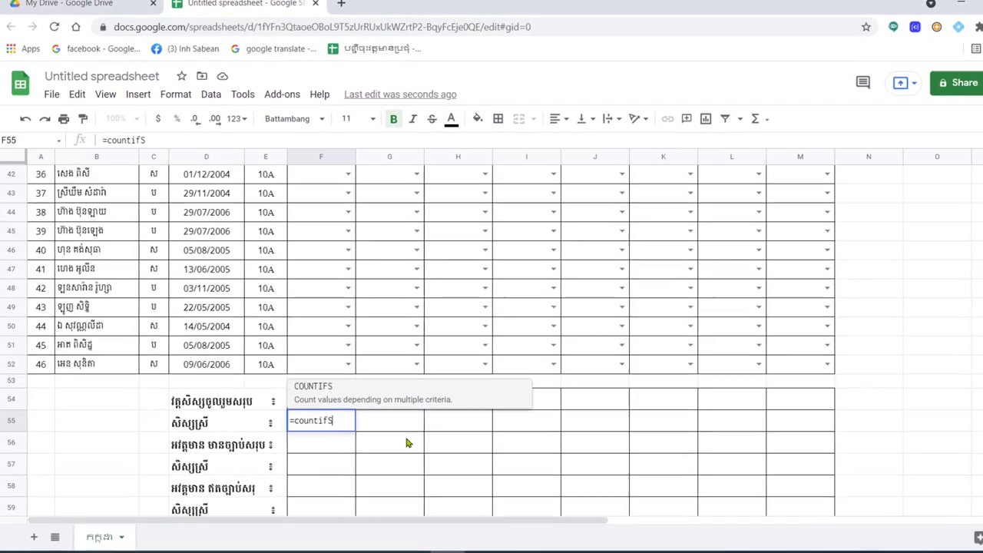
pyautogui.press('BackSpace')
pyautogui.write('s')
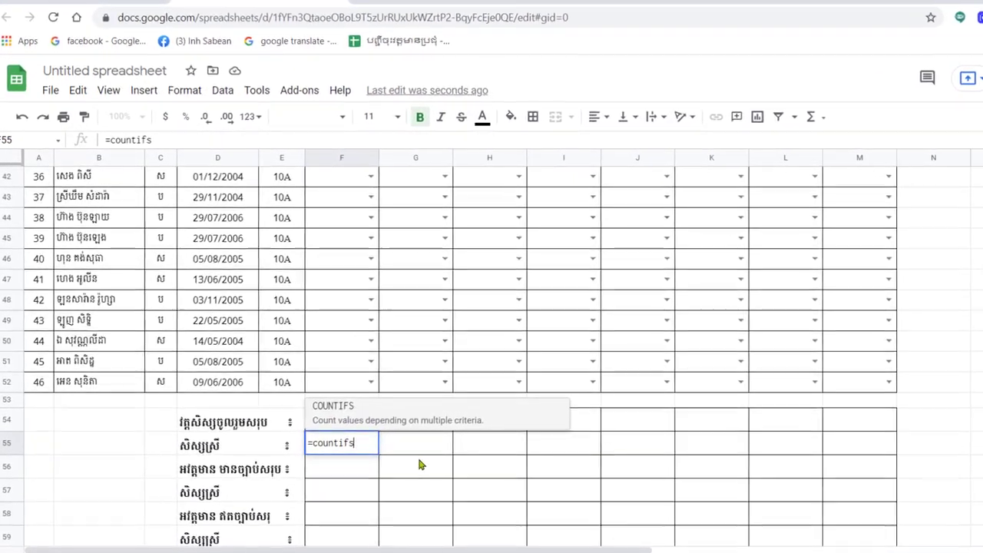
pyautogui.write('(')
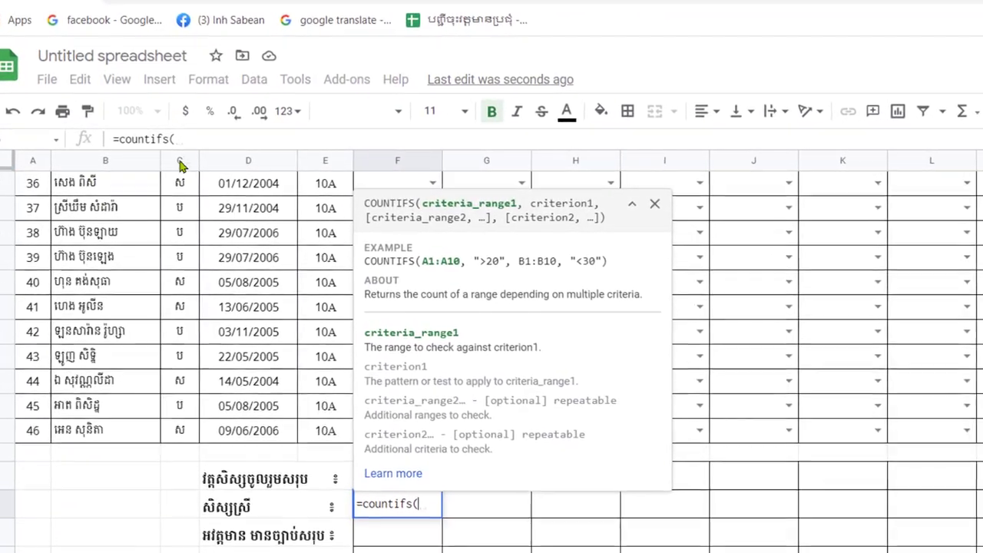
pyautogui.write('C')
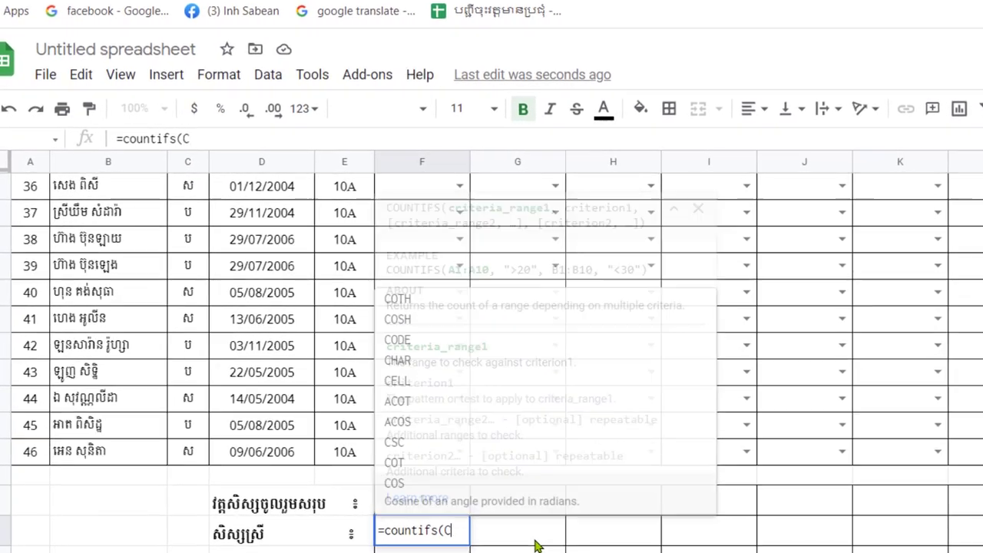
pyautogui.write('7:C52,"ស')
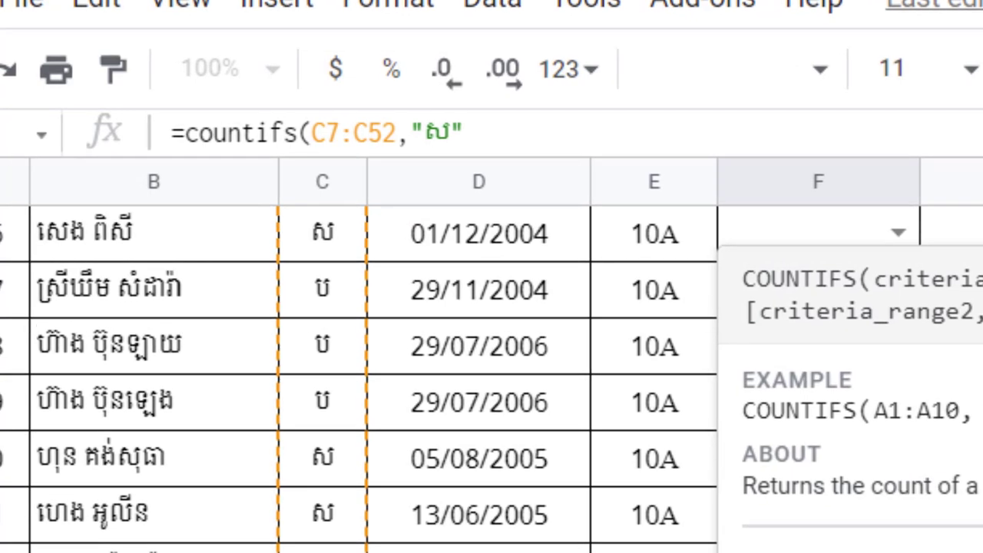
# Add F7:F52 as the second criteria range of the COUNTIFS formula in F55.
pyautogui.write(',')
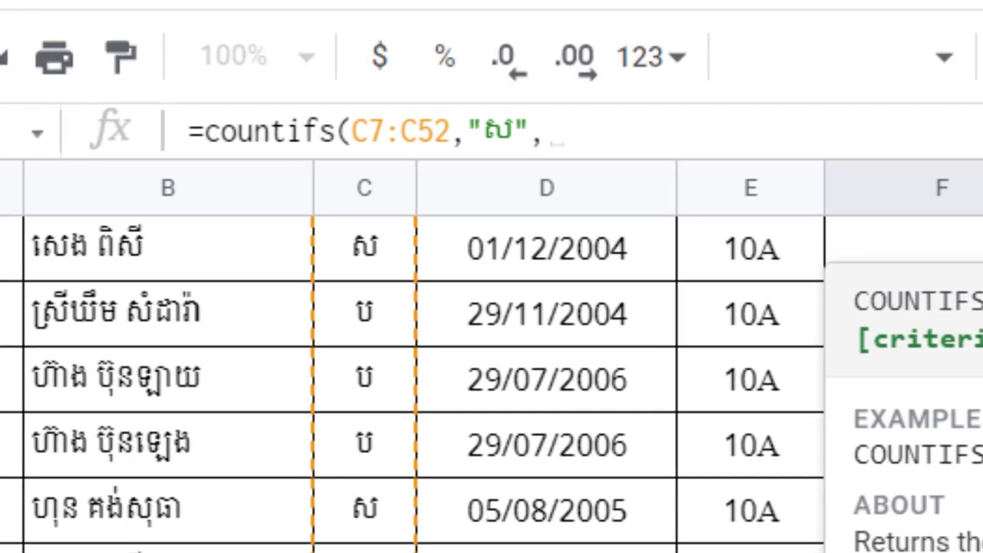
pyautogui.write('F')
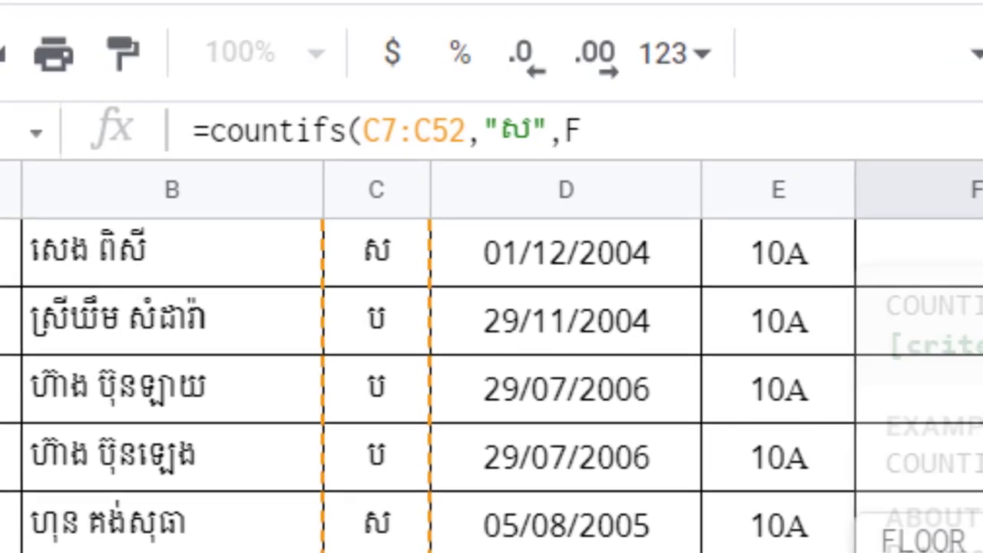
pyautogui.write('7:')
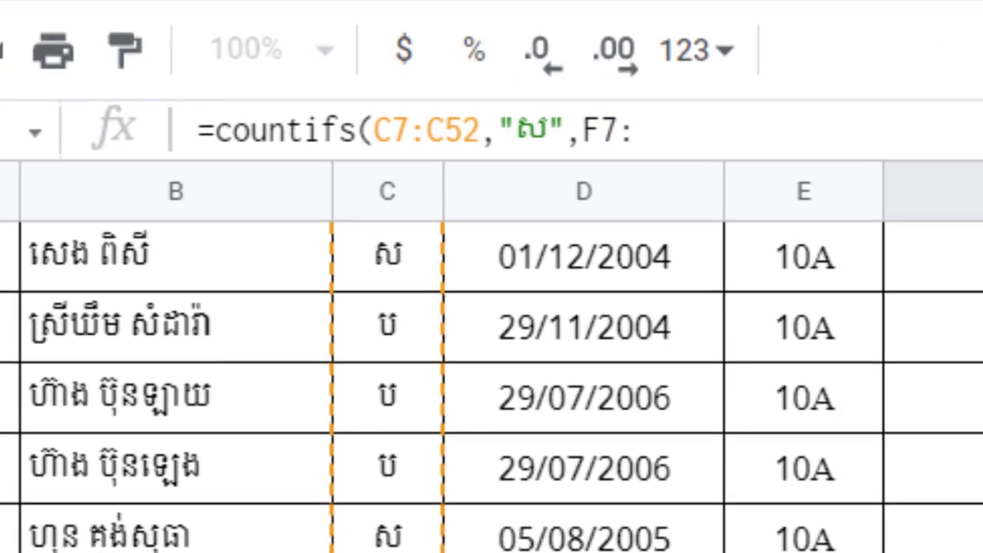
pyautogui.write('F')
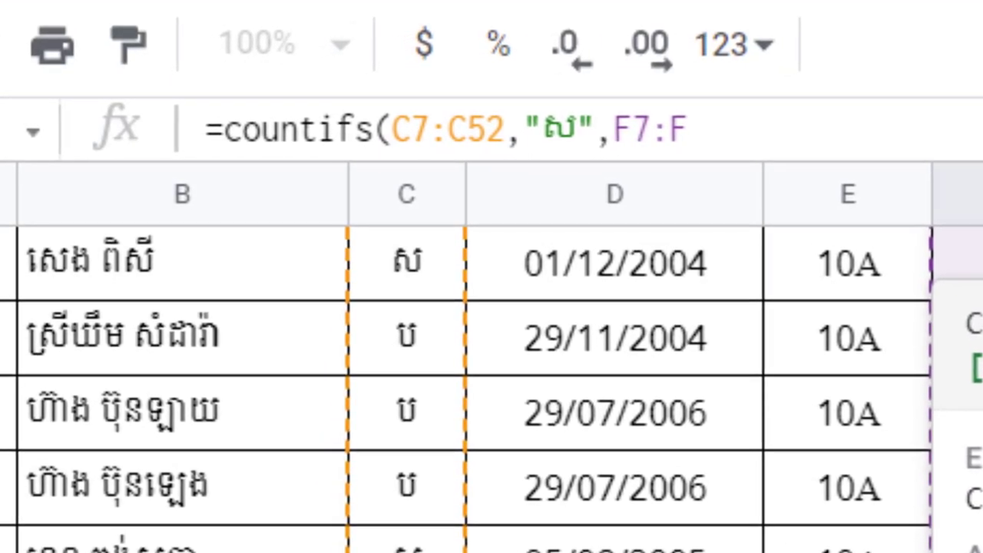
pyautogui.write('52')
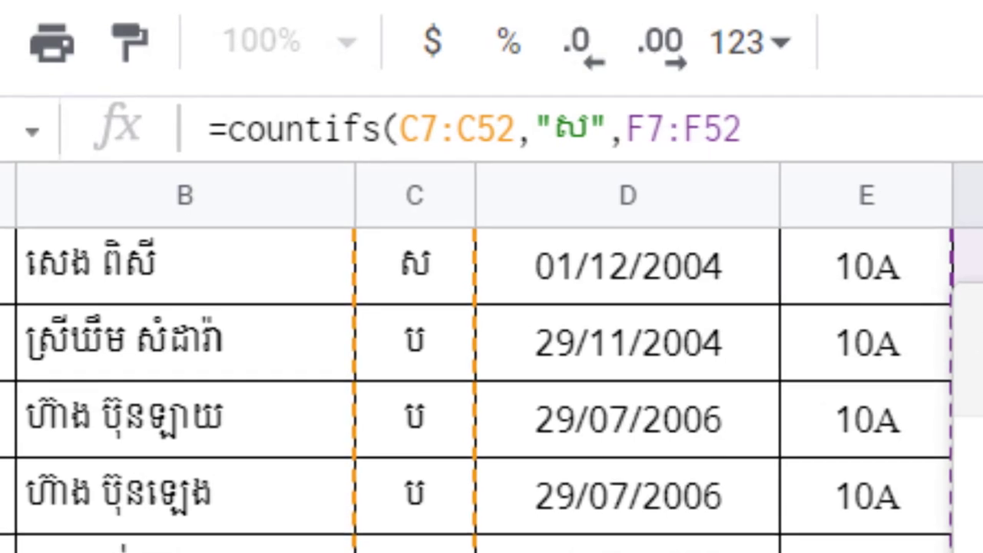
# Complete the F55 COUNTIFS formula with the criterion "✓" for the second range and center the cell horizontally.
pyautogui.write(',')
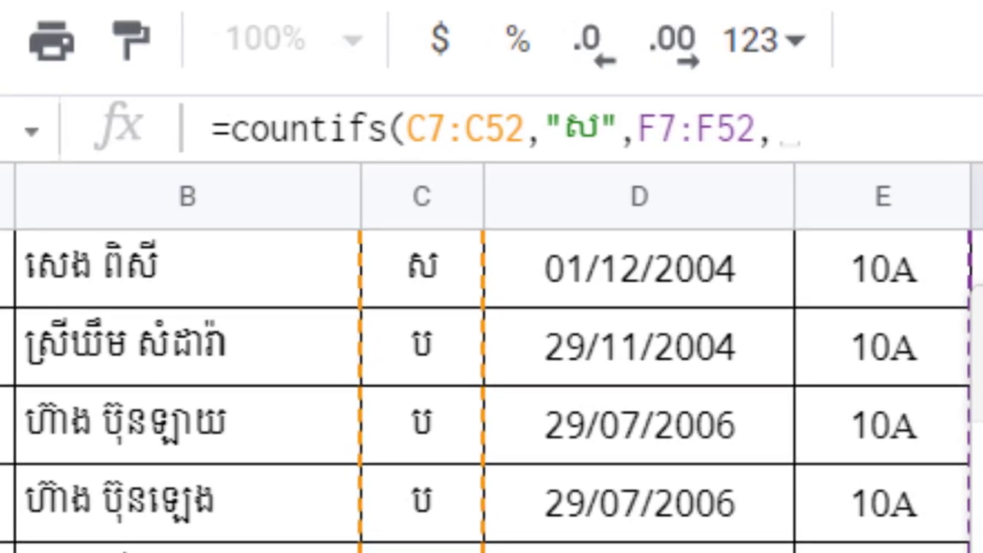
pyautogui.write('"')
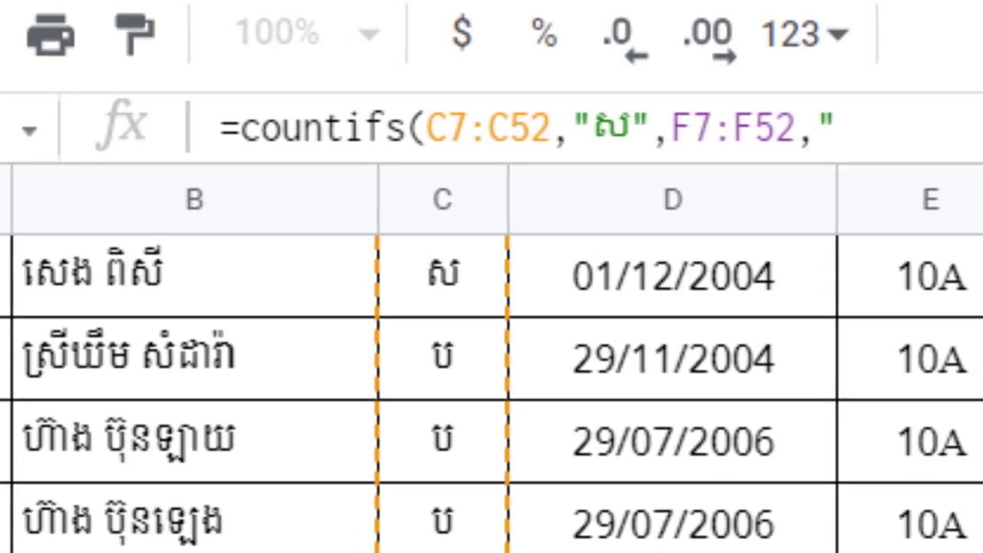
pyautogui.write('✓')
pyautogui.write('"')
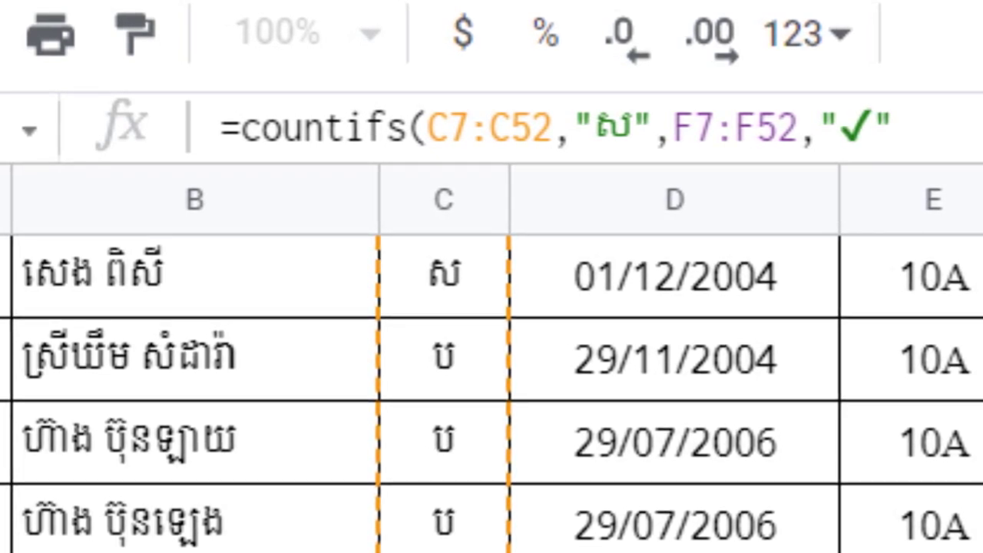
pyautogui.write(')')
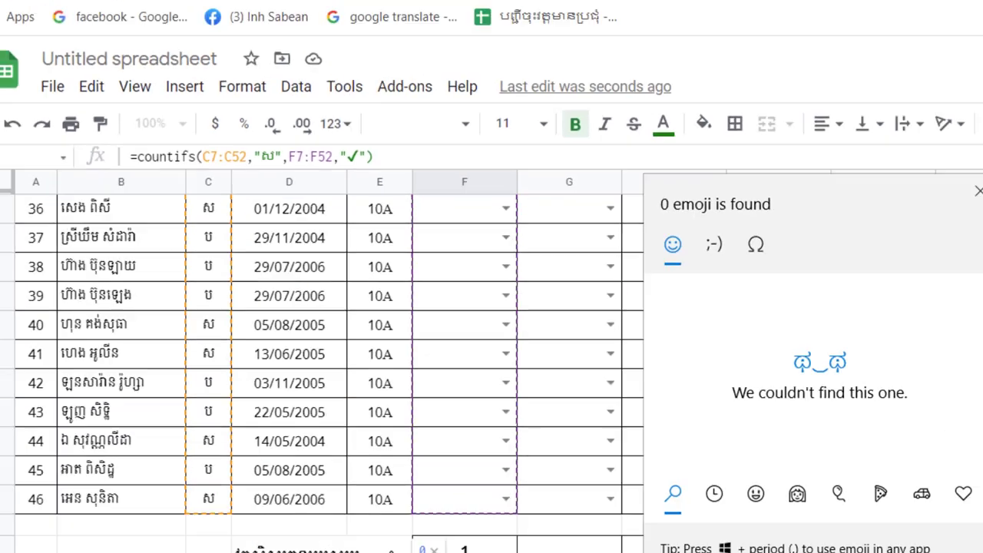
pyautogui.press('Escape')
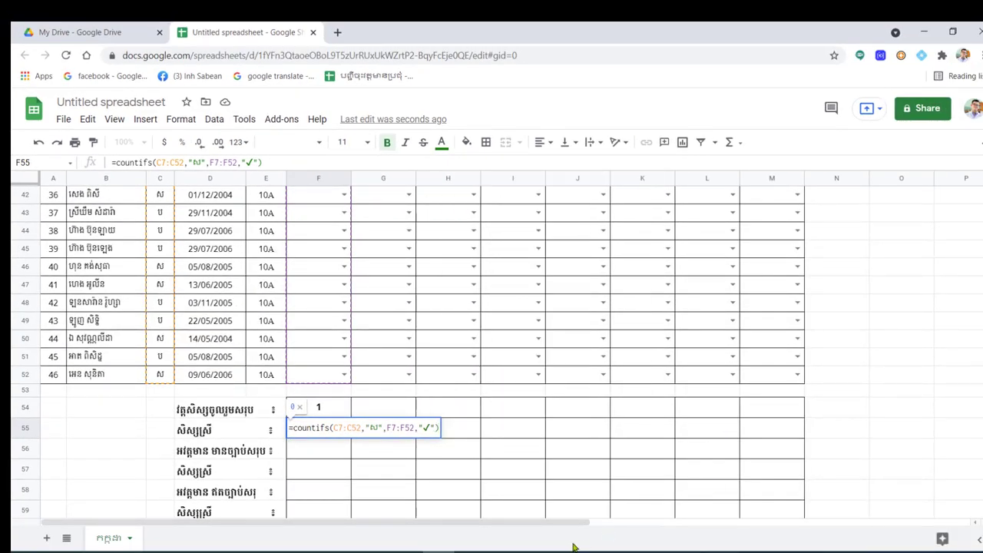
pyautogui.press('Return')
pyautogui.click(313, 432)
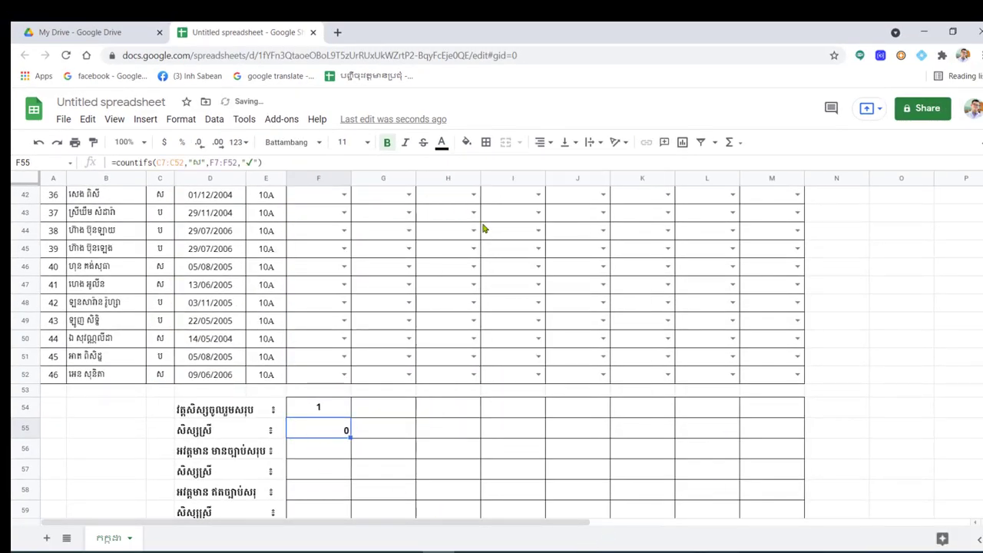
pyautogui.click(547, 143)
pyautogui.click(551, 165)
# Enter sample attendance marks in column F: ✓ in F50, P in F48 and A in F46.
pyautogui.click(344, 339)
pyautogui.click(306, 363)
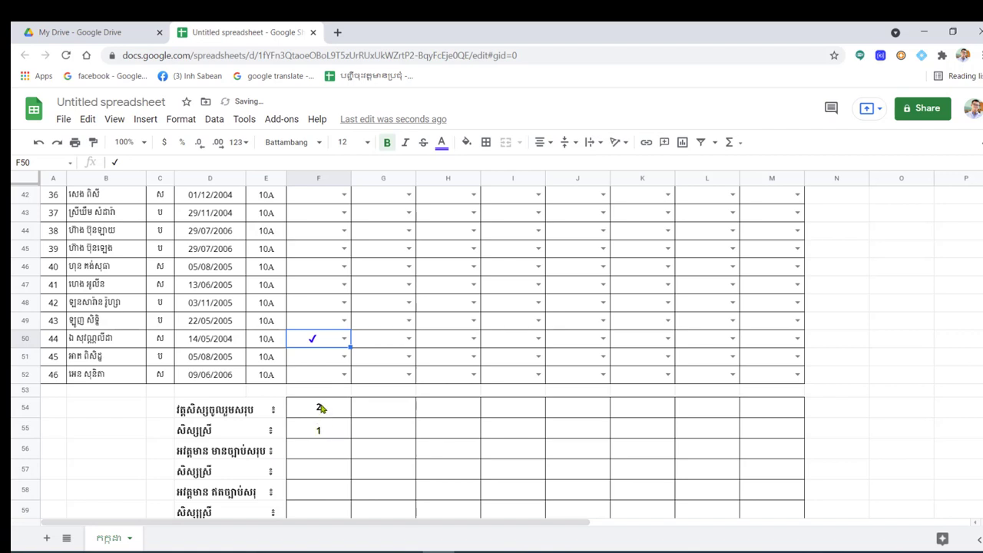
pyautogui.click(340, 301)
pyautogui.click(343, 304)
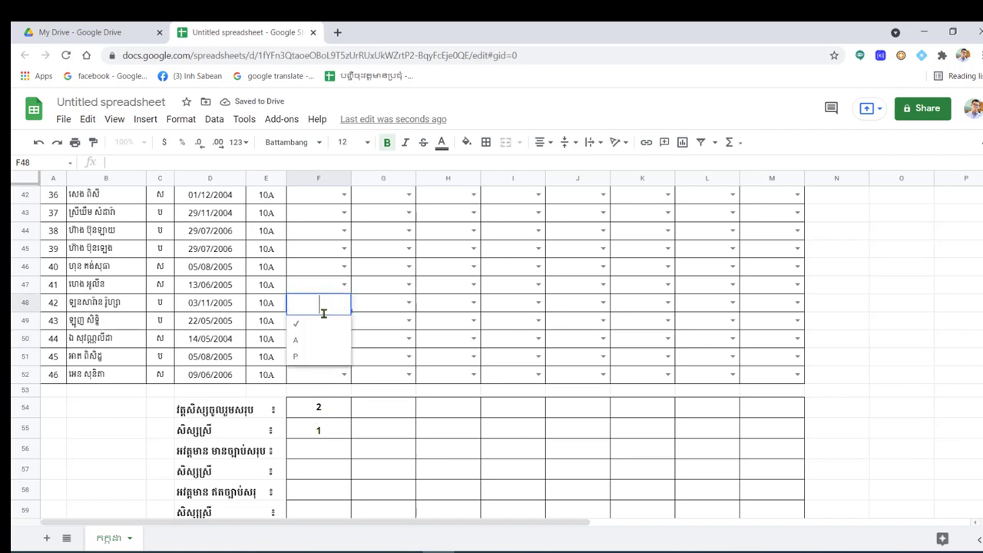
pyautogui.click(302, 357)
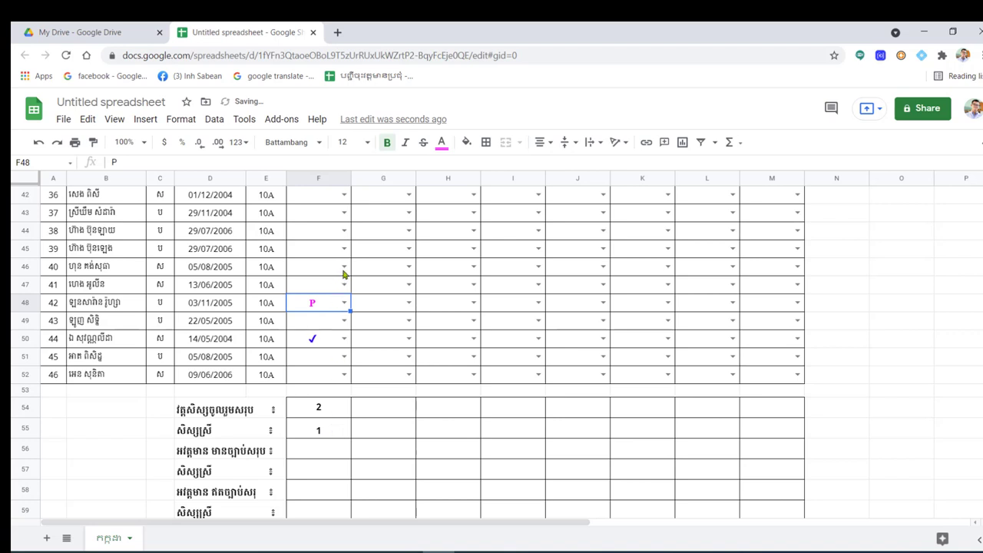
pyautogui.click(343, 269)
pyautogui.click(306, 306)
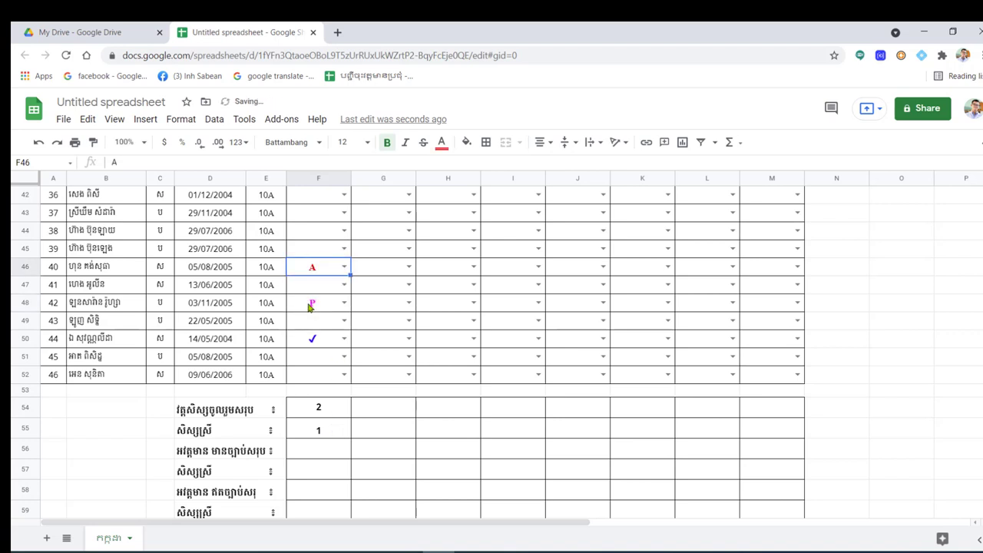
# Mark the students in F45, F43 and F47 as present with ✓.
pyautogui.click(344, 248)
pyautogui.click(300, 272)
pyautogui.click(345, 212)
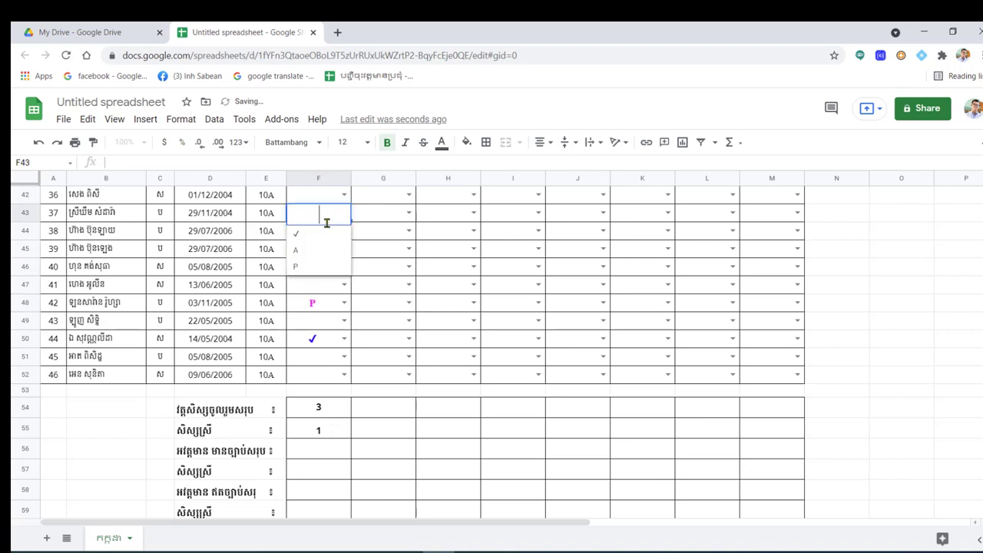
pyautogui.click(314, 233)
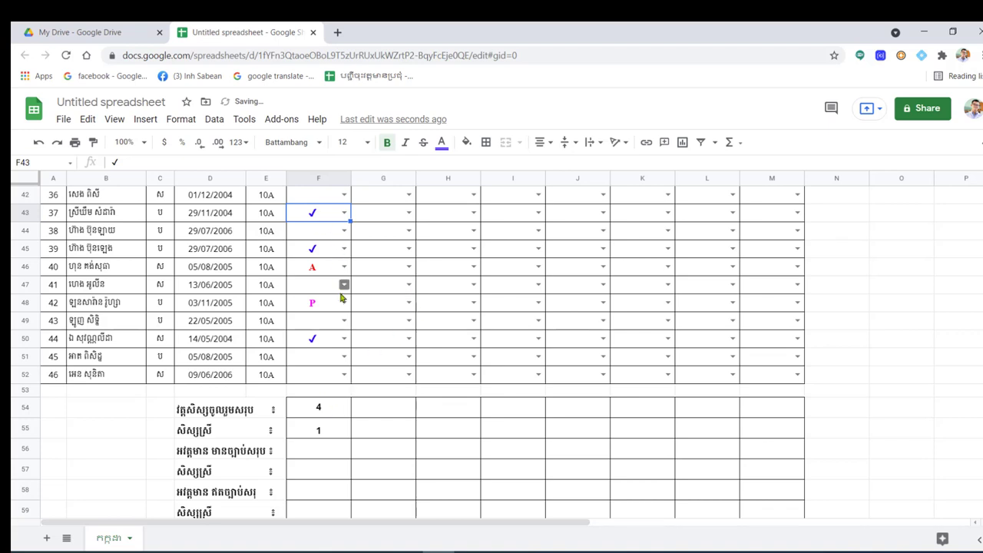
pyautogui.click(345, 285)
pyautogui.click(311, 306)
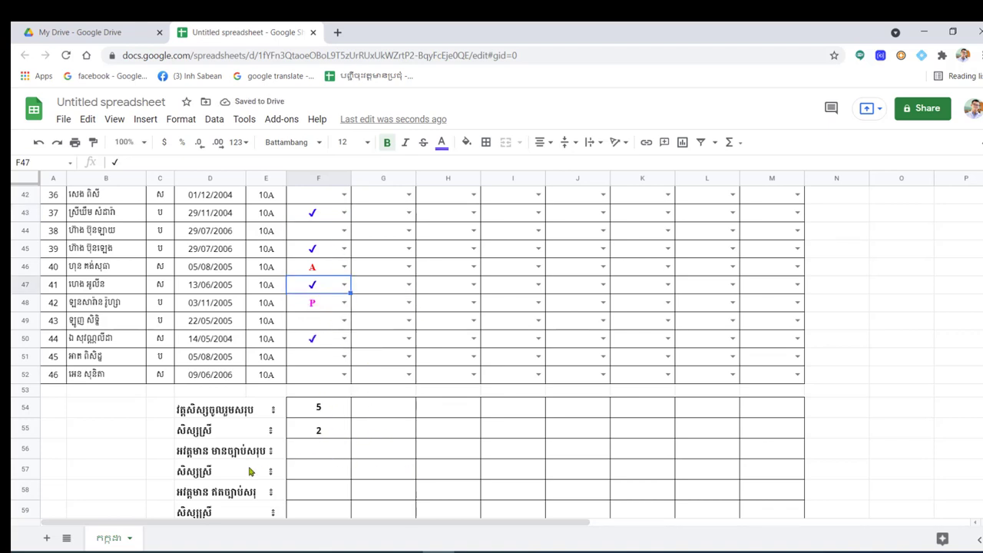
# Correct the label in D58 to "អវត្តមាន ឥតច្បាប់សរុប" by adding the missing ប, and tidy the spacing before its colon.
pyautogui.scroll(-1, 311, 453)
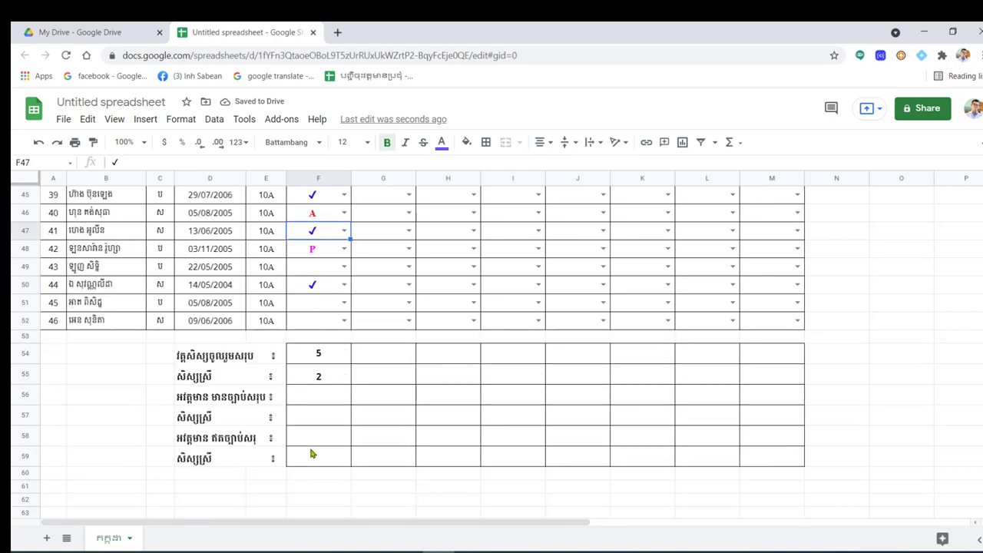
pyautogui.click(221, 440)
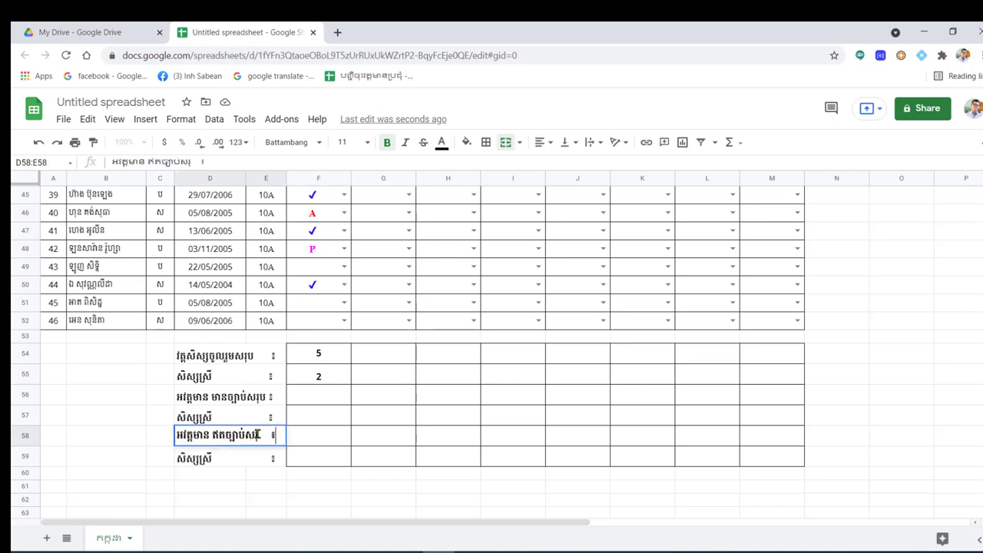
pyautogui.doubleClick(257, 434)
pyautogui.write('ប')
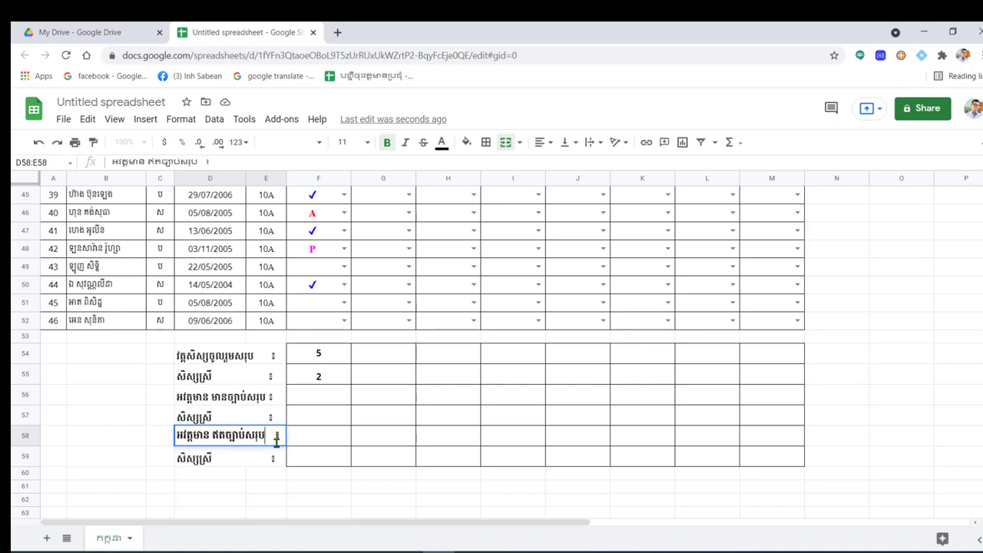
pyautogui.click(303, 437)
pyautogui.click(264, 439)
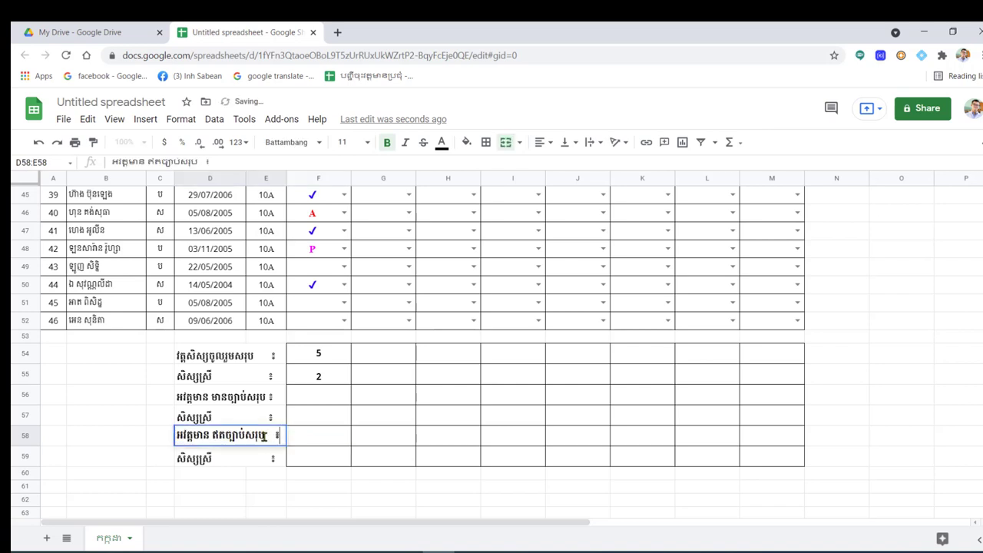
pyautogui.doubleClick(282, 436)
pyautogui.click(308, 441)
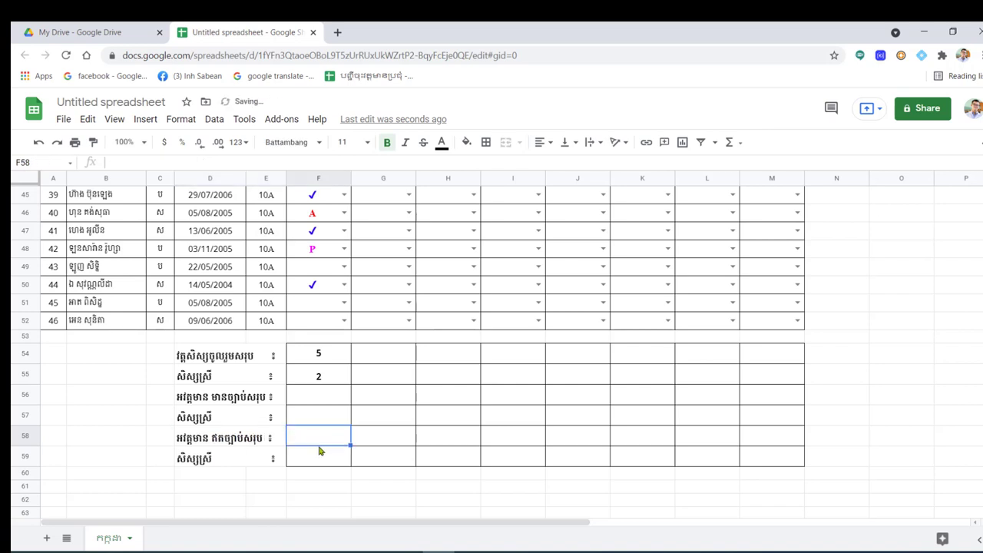
# Copy the COUNTIF formula from F54 into F56 and change its criterion to "P".
pyautogui.click(308, 355)
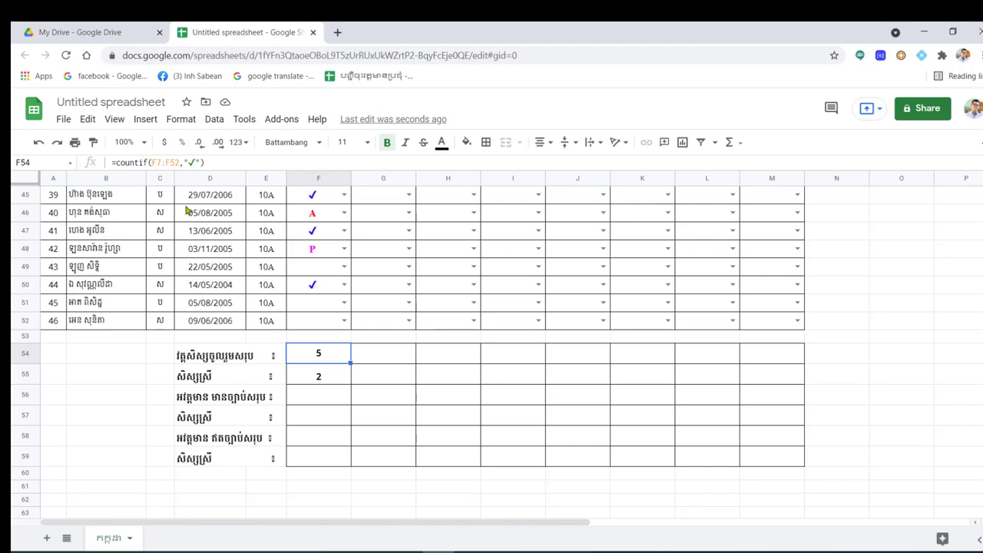
pyautogui.moveTo(115, 162); pyautogui.dragTo(226, 162)
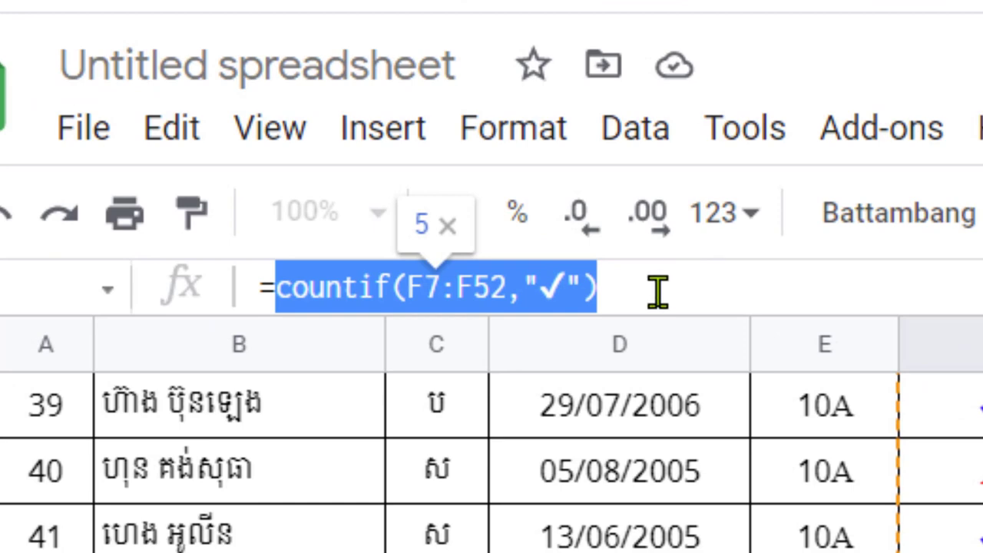
pyautogui.click(658, 286)
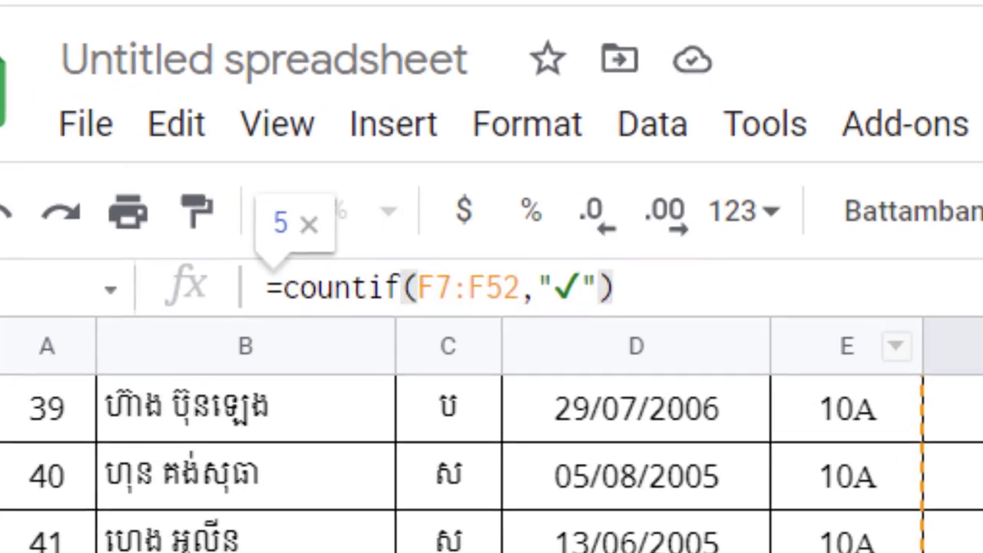
pyautogui.click(436, 350)
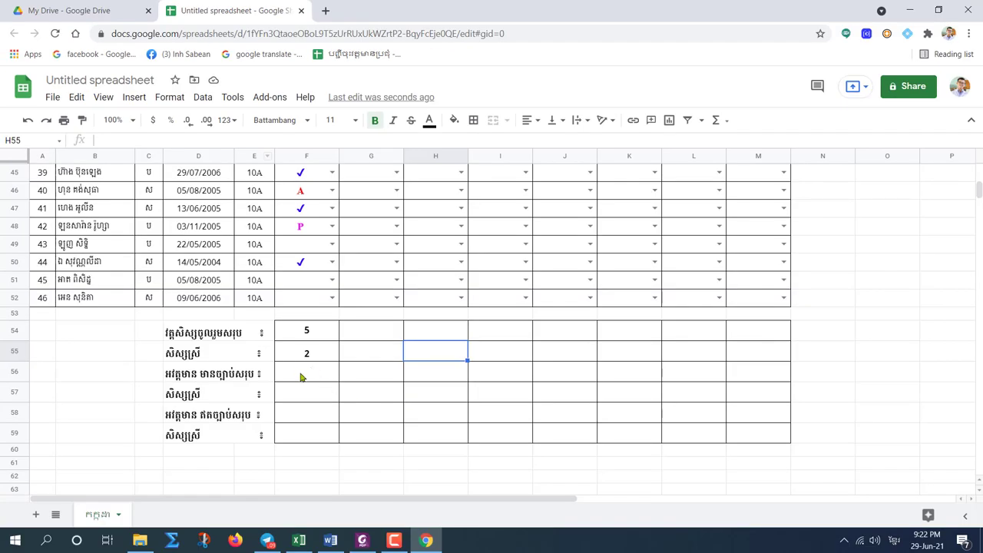
pyautogui.click(303, 376)
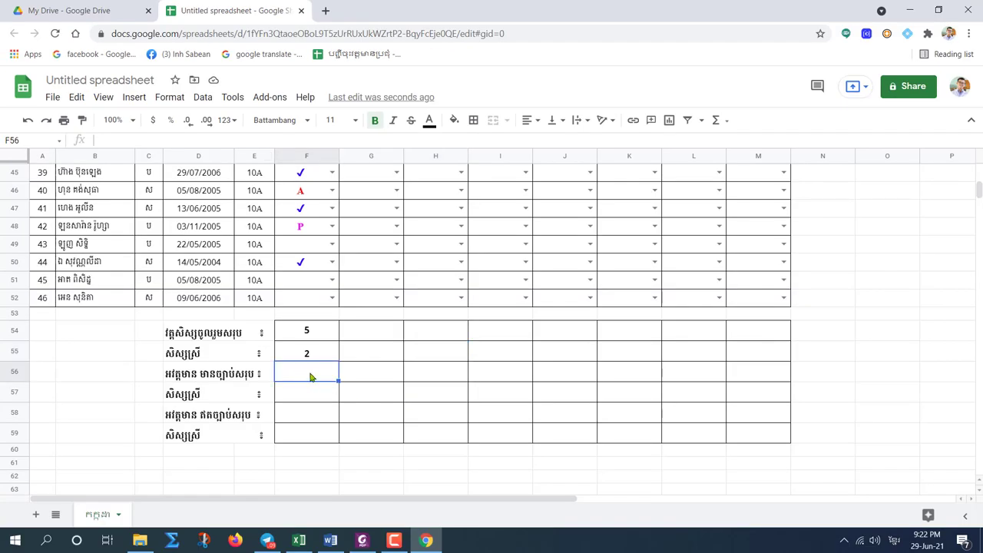
pyautogui.write('ឲ')
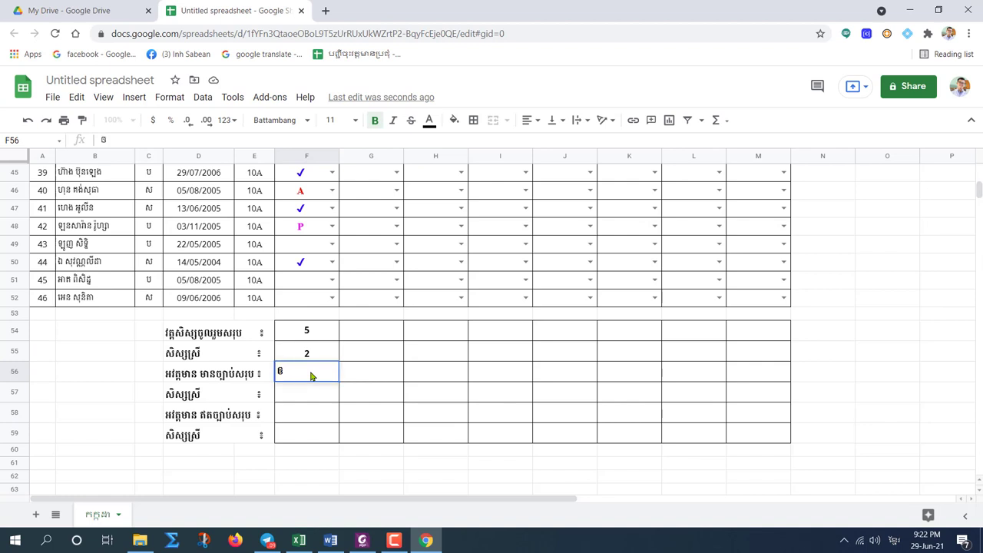
pyautogui.hotkey('alt', 'shift')
pyautogui.write('=countif(F7:F52,"✓")')
pyautogui.doubleClick(358, 372)
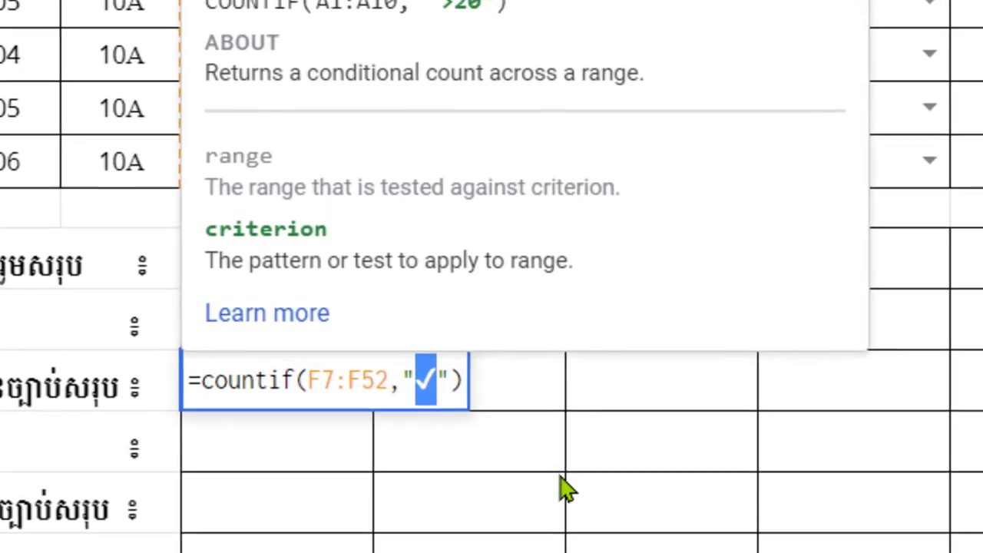
pyautogui.write('P')
pyautogui.press('Return')
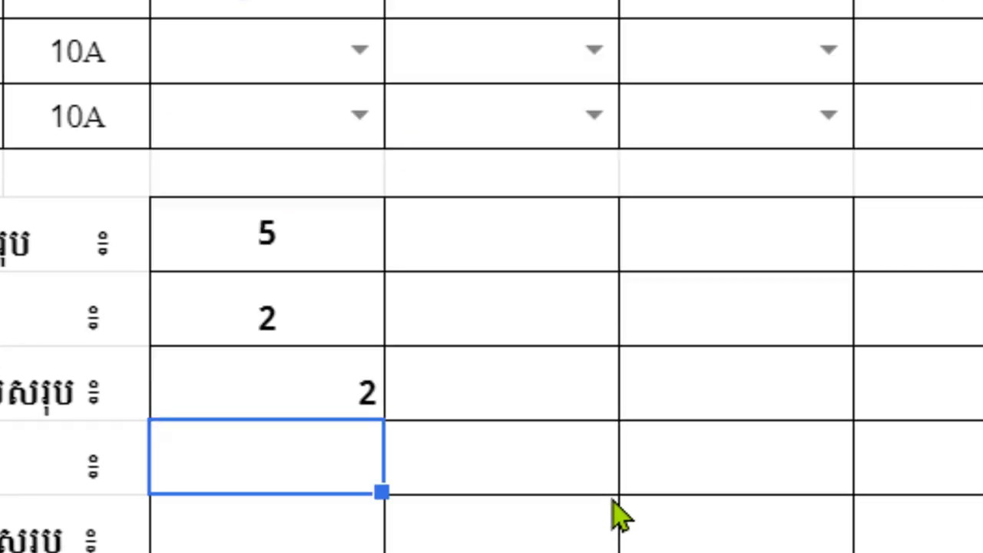
# Center cells F56:F59 both vertically and horizontally.
pyautogui.click(353, 392)
pyautogui.moveTo(336, 409); pyautogui.dragTo(335, 451)
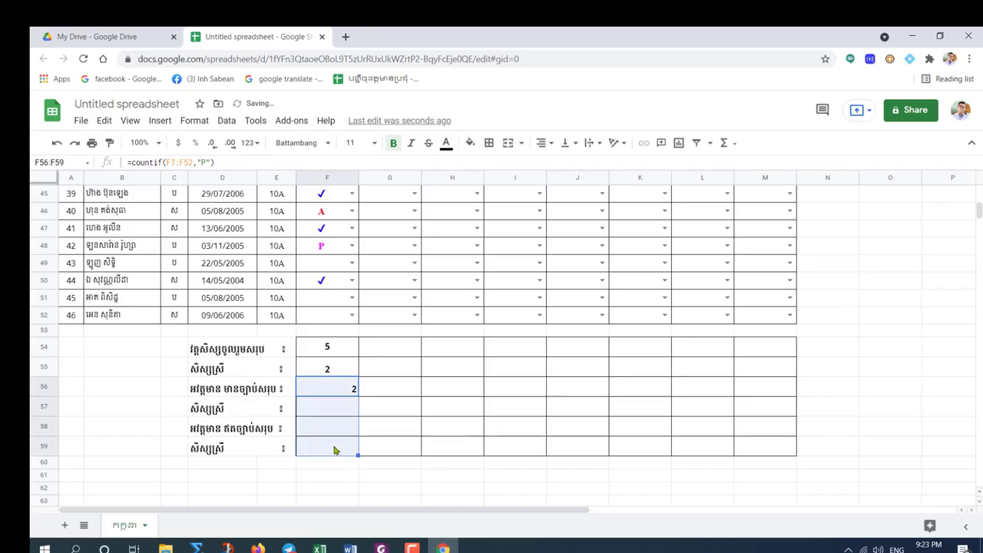
pyautogui.click(568, 146)
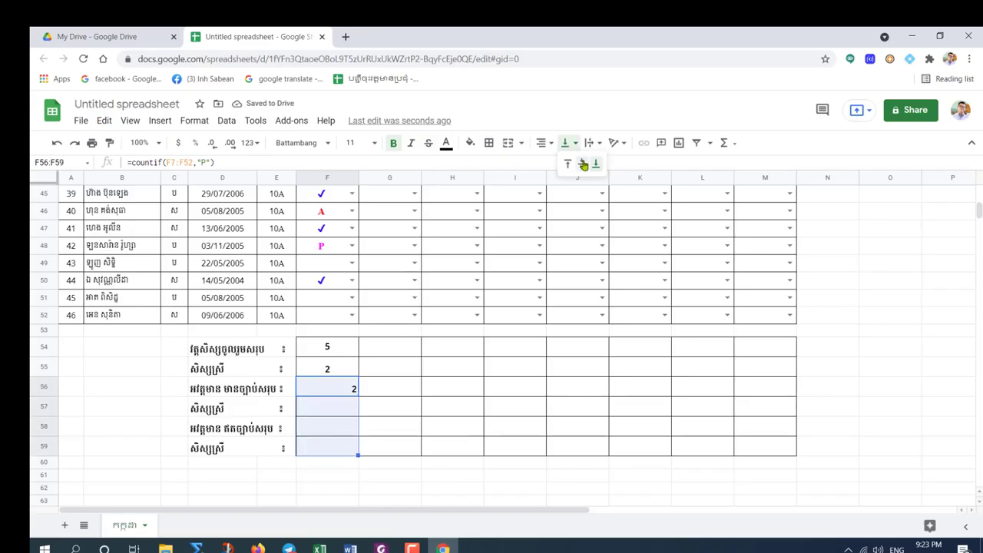
pyautogui.click(581, 166)
pyautogui.click(541, 143)
pyautogui.click(553, 167)
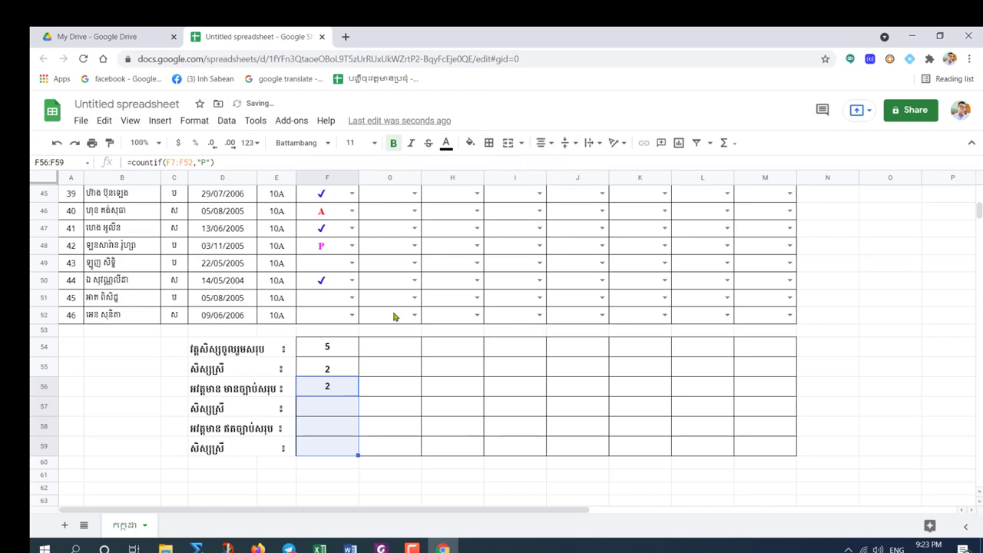
# Copy the COUNTIFS formula from F55 into F57 and change its second criterion to "P".
pyautogui.click(325, 387)
pyautogui.click(333, 369)
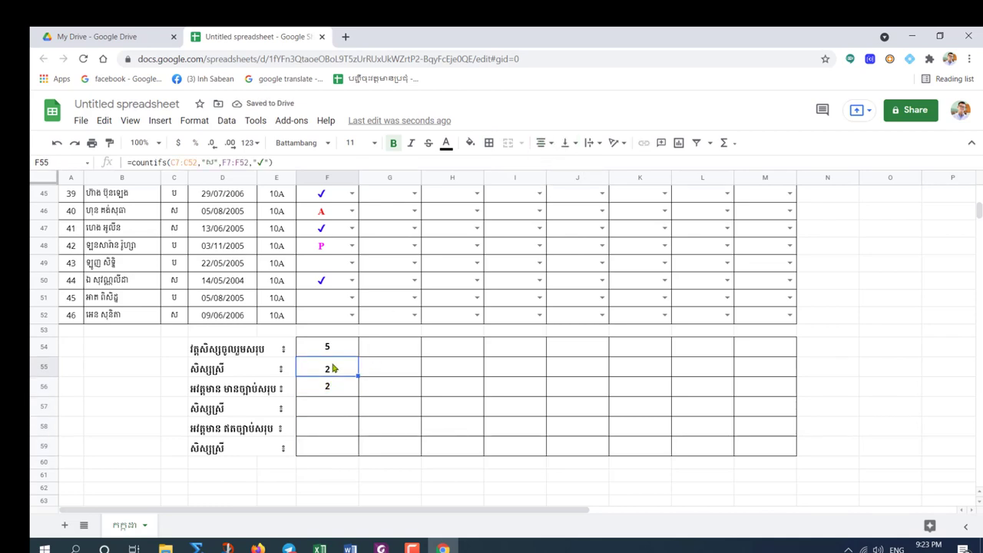
pyautogui.moveTo(132, 162); pyautogui.dragTo(292, 162)
pyautogui.hotkey('ctrl', 'c')
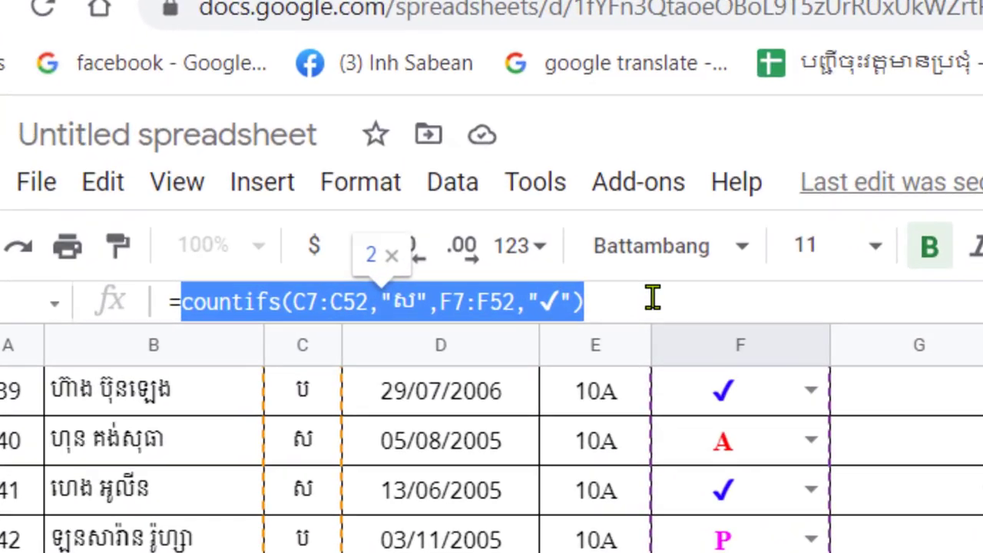
pyautogui.click(438, 219)
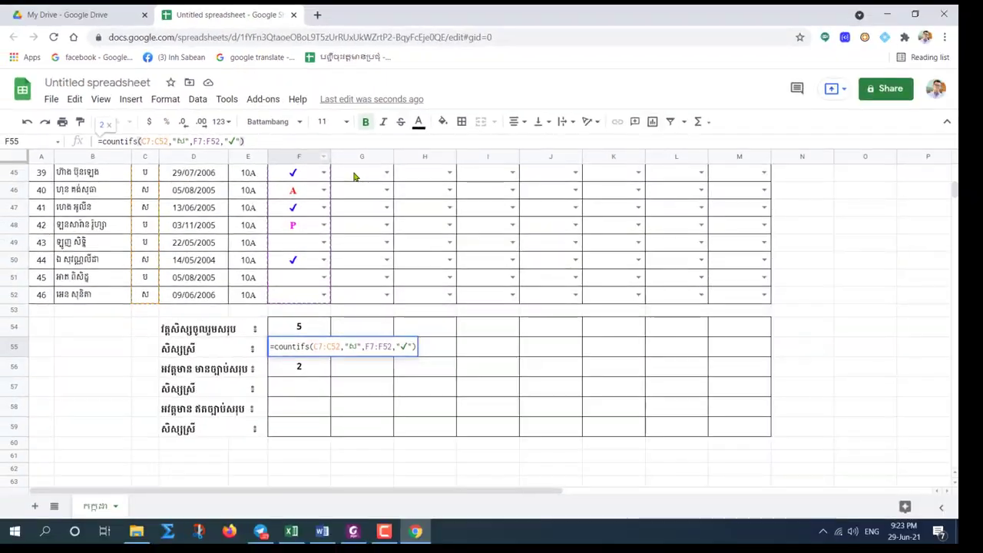
pyautogui.press('Return')
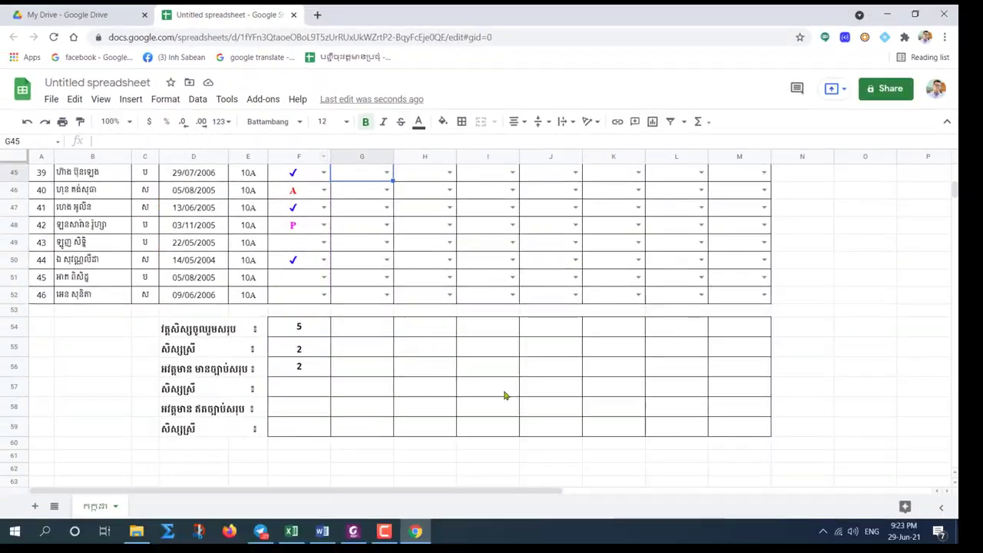
pyautogui.click(303, 389)
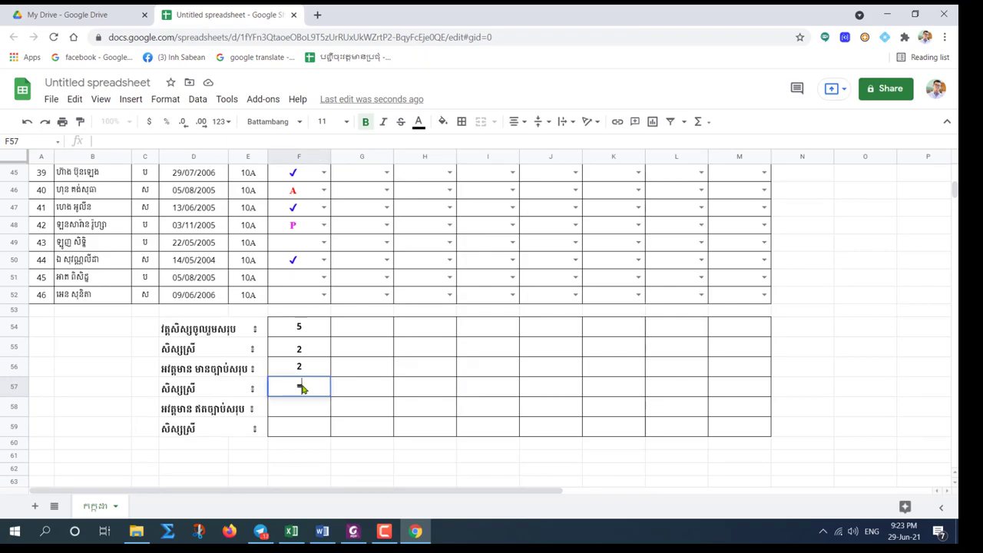
pyautogui.write('=')
pyautogui.hotkey('ctrl', 'v')
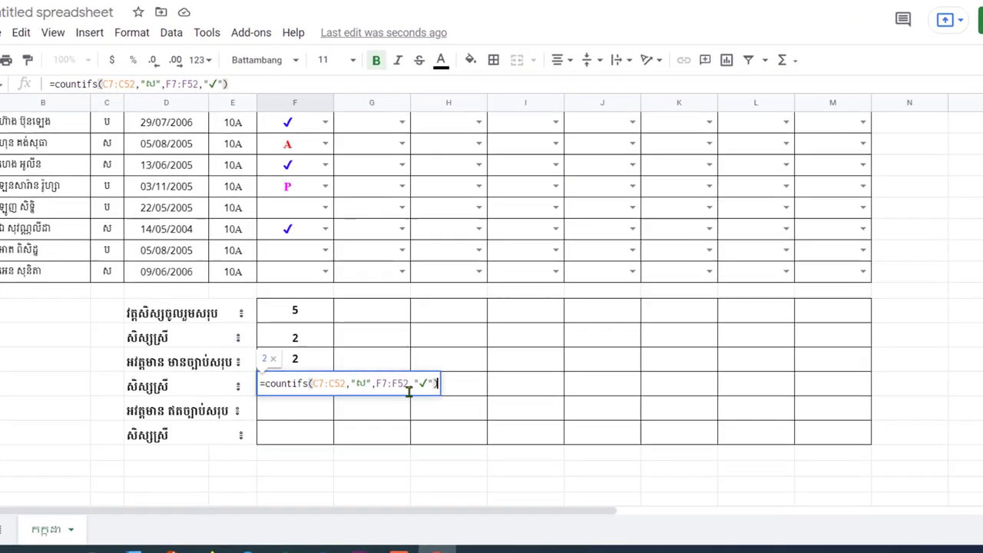
pyautogui.doubleClick(406, 388)
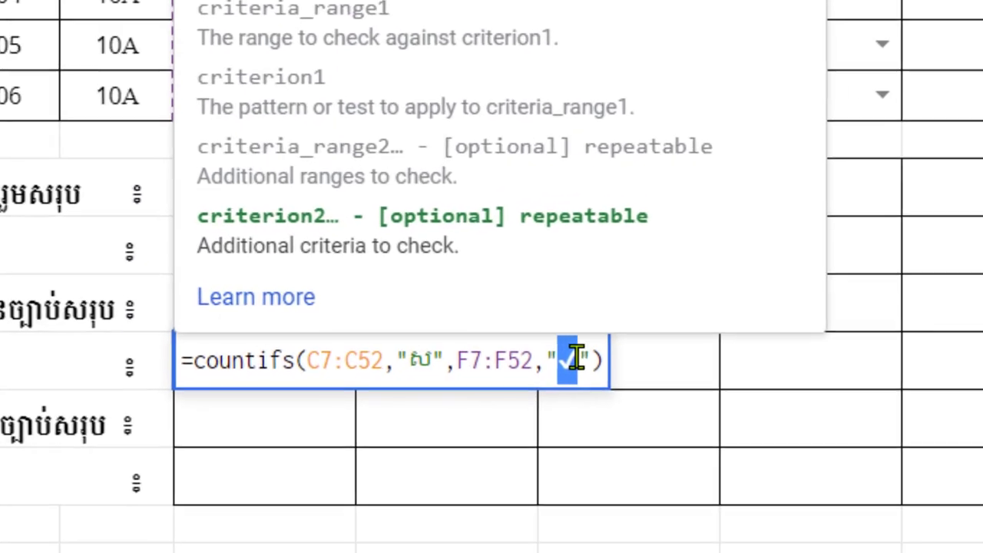
pyautogui.write('P')
pyautogui.press('Return')
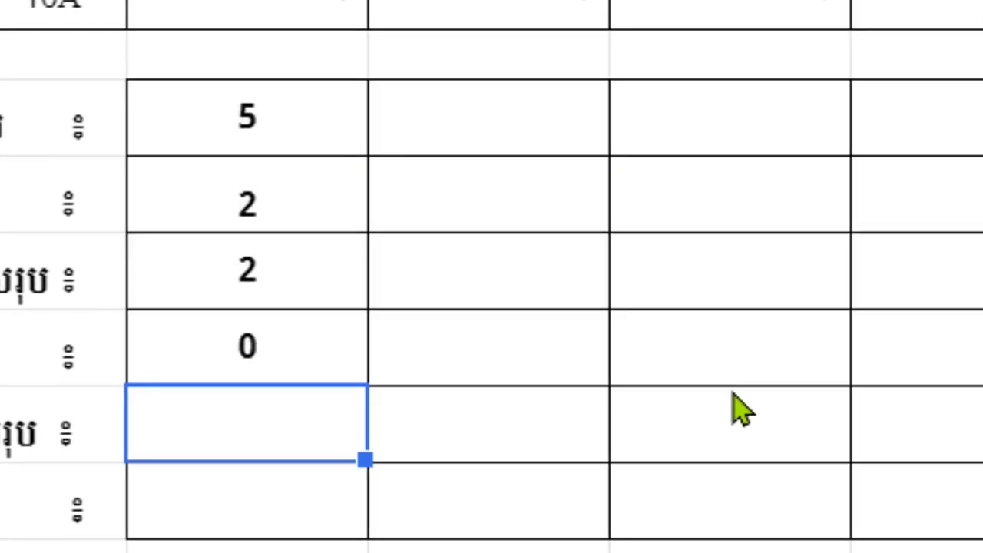
# Change the attendance mark in F47 to P.
pyautogui.click(221, 361)
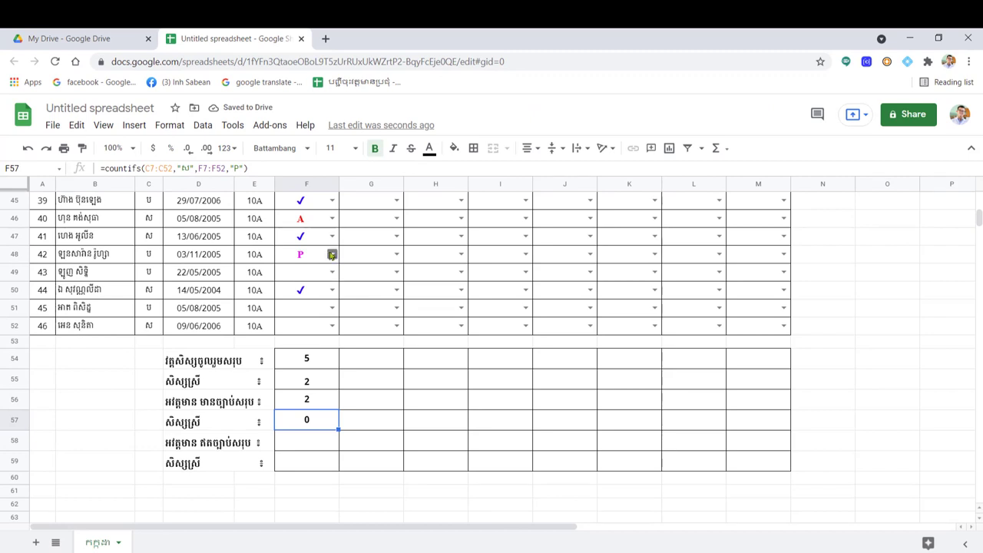
pyautogui.click(332, 239)
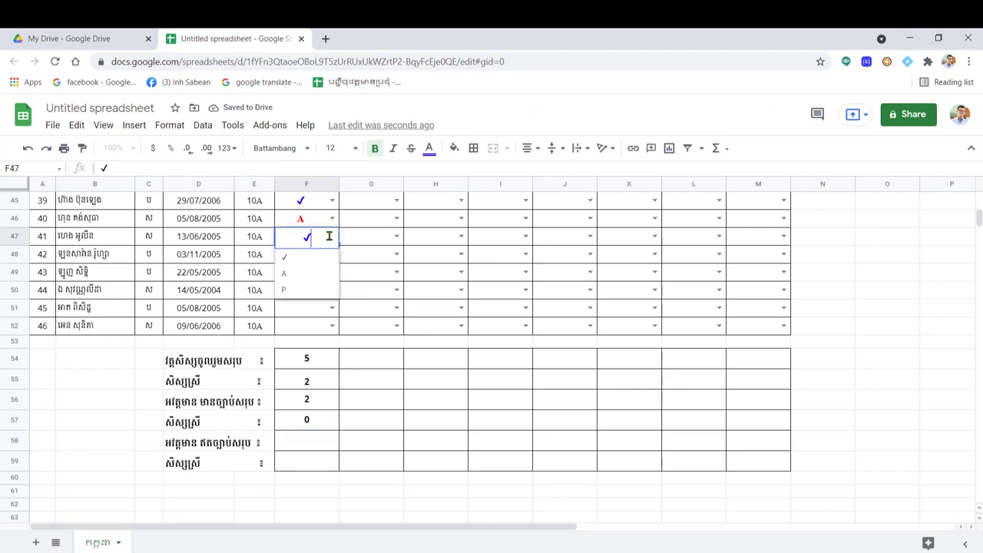
pyautogui.click(289, 289)
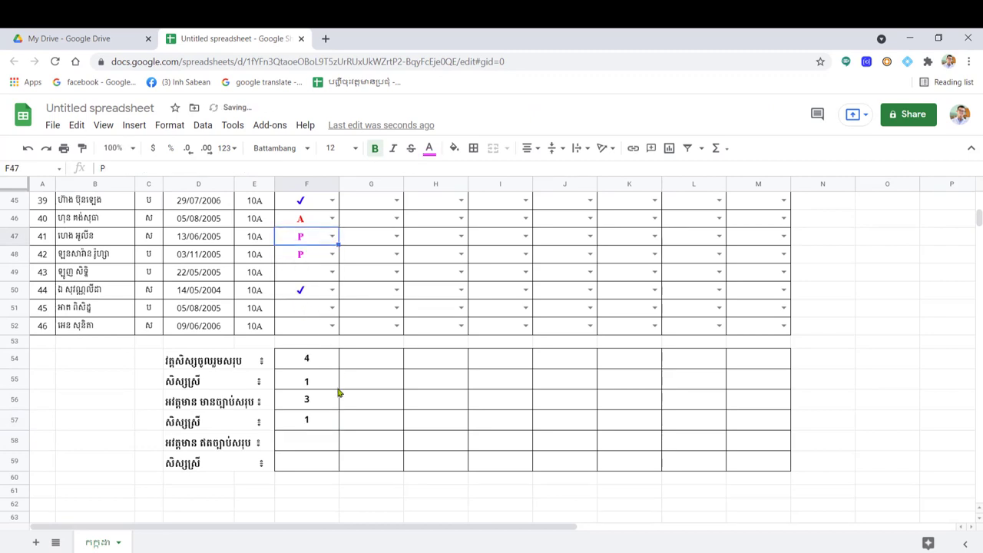
# Copy the COUNTIF formula from F56 into F58, change its criterion to "A", and reject the suggested autofill for F59.
pyautogui.click(304, 444)
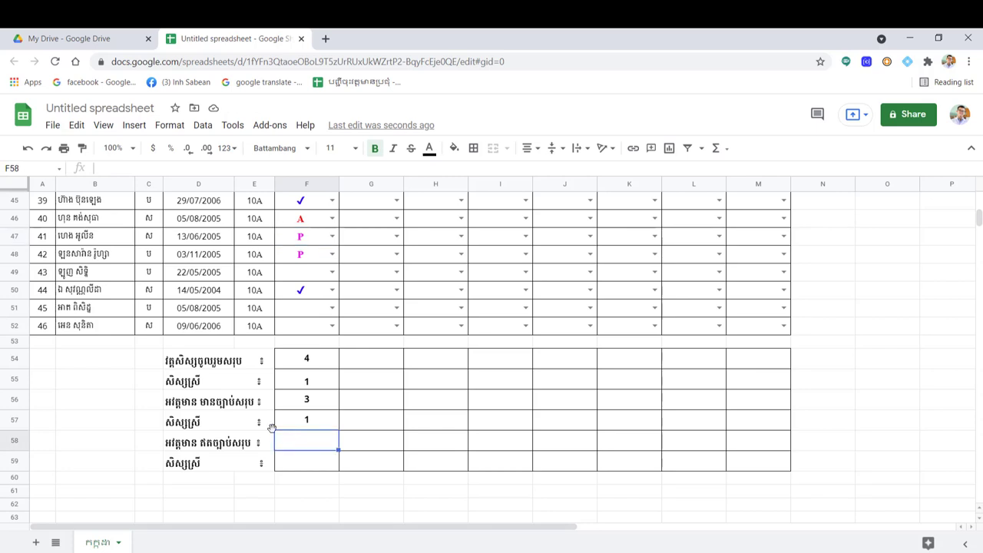
pyautogui.click(305, 402)
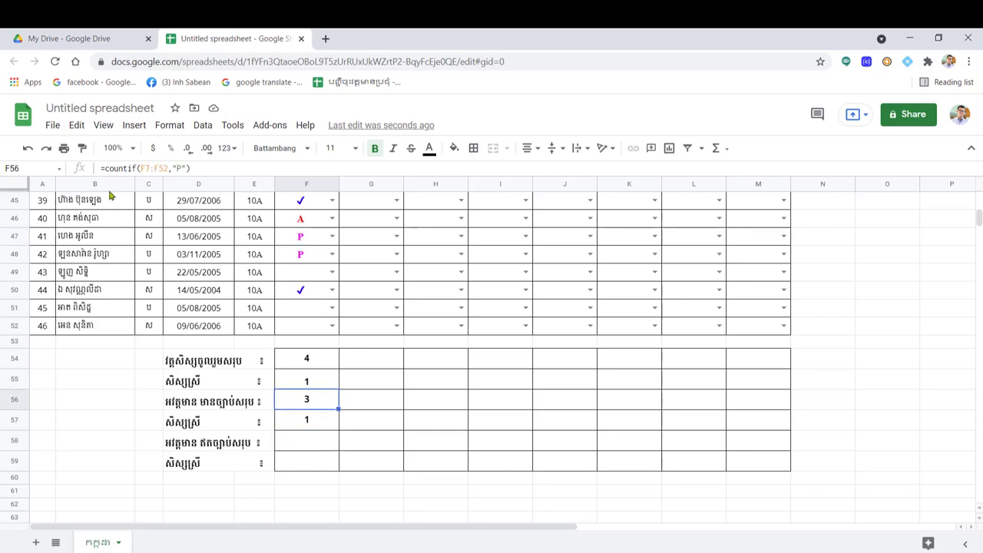
pyautogui.moveTo(104, 167); pyautogui.dragTo(233, 168)
pyautogui.hotkey('ctrl', 'c')
pyautogui.click(221, 169)
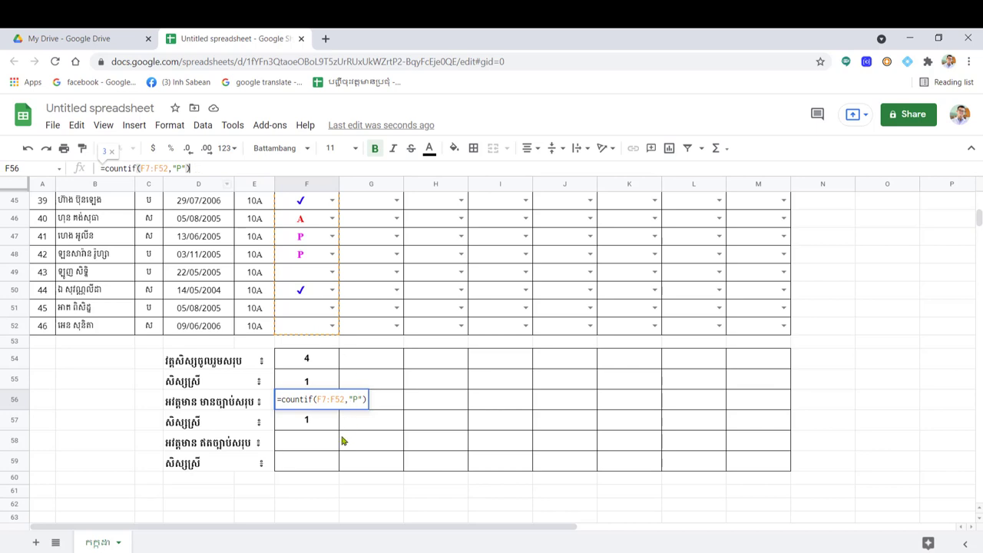
pyautogui.click(504, 420)
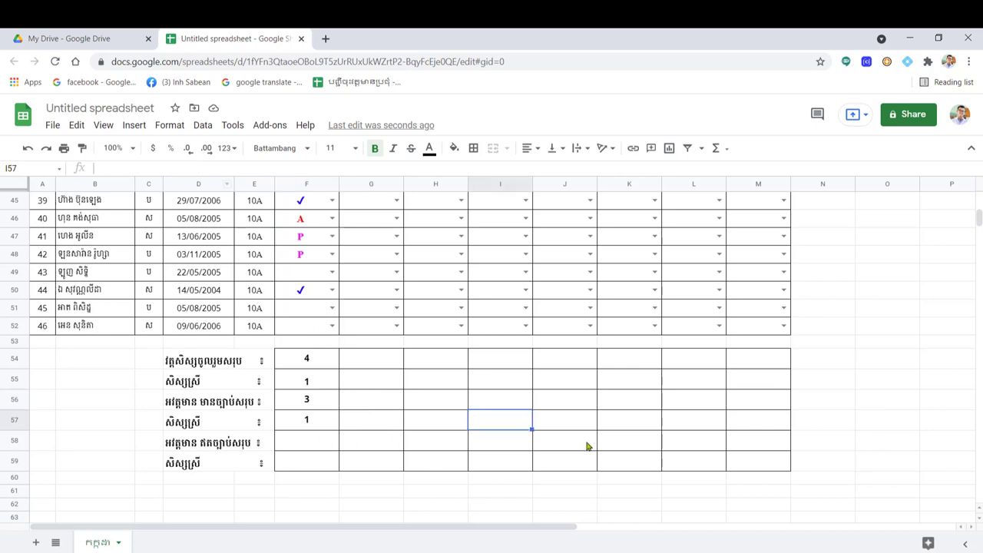
pyautogui.click(302, 446)
pyautogui.write('=')
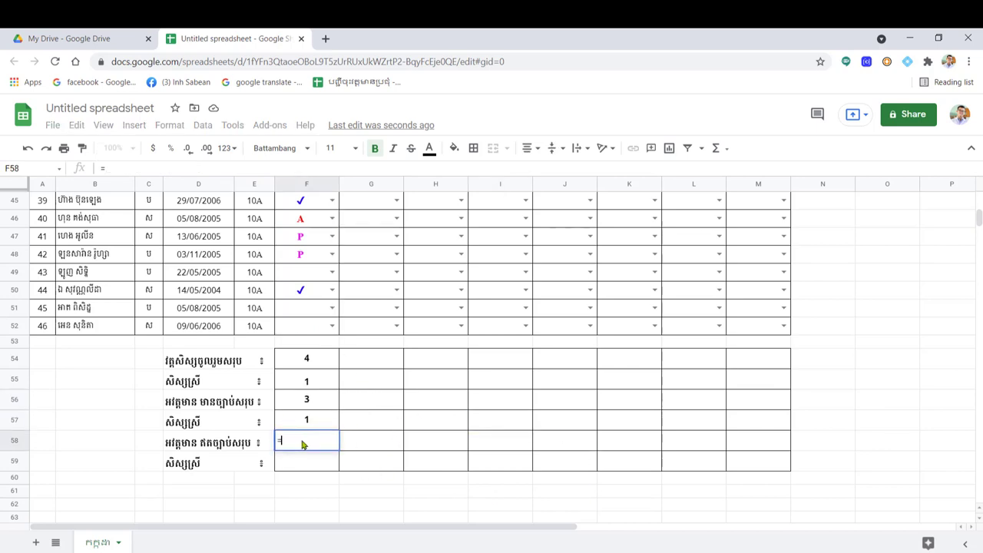
pyautogui.hotkey('ctrl', 'v')
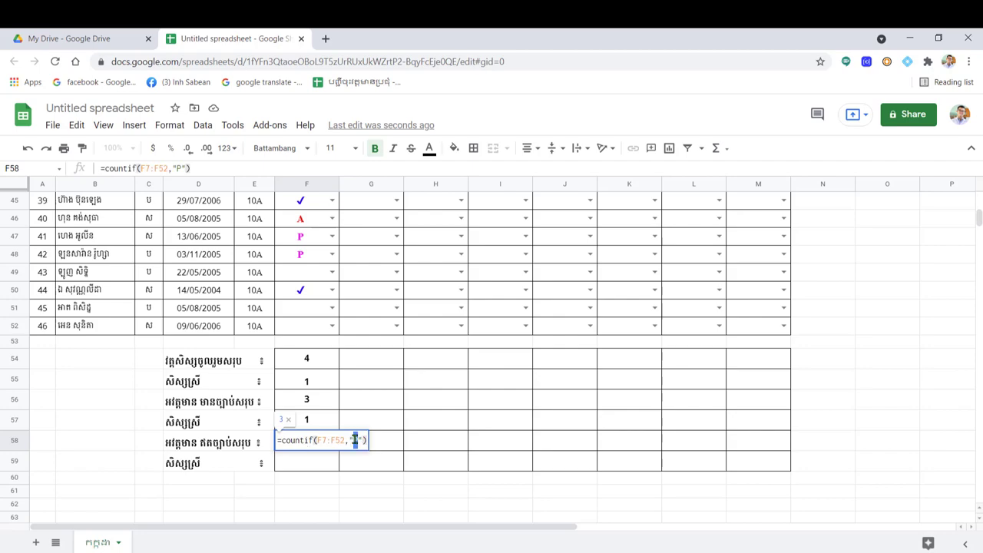
pyautogui.write('A')
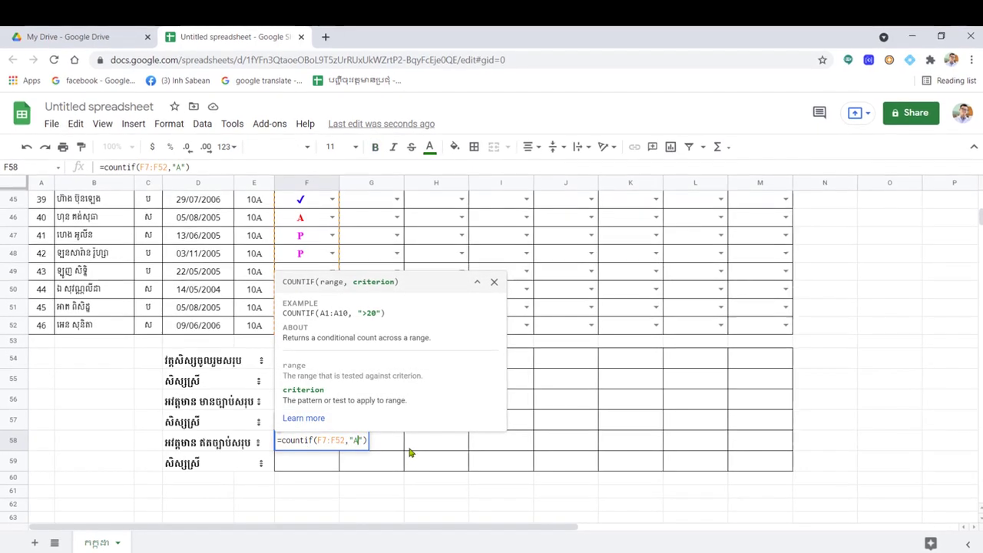
pyautogui.press('Return')
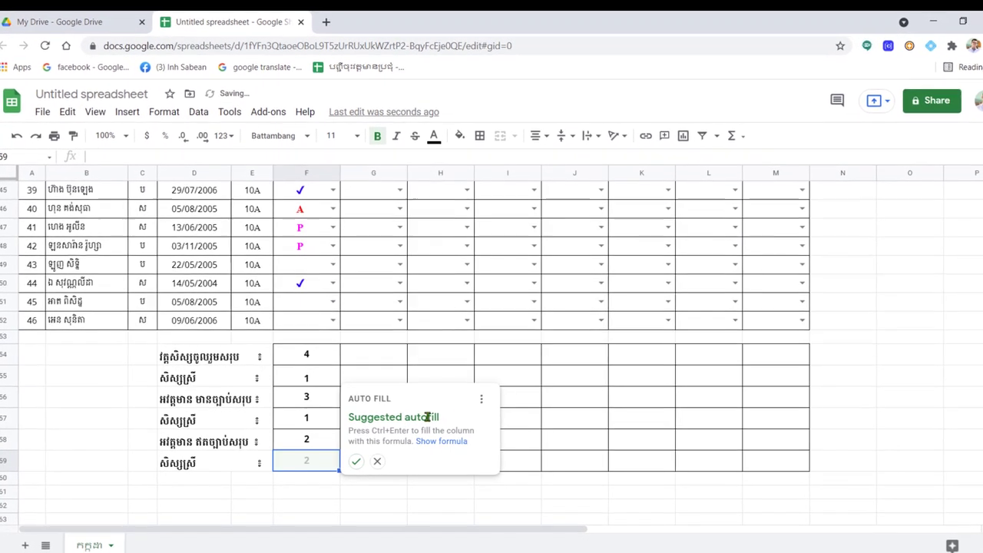
pyautogui.click(378, 461)
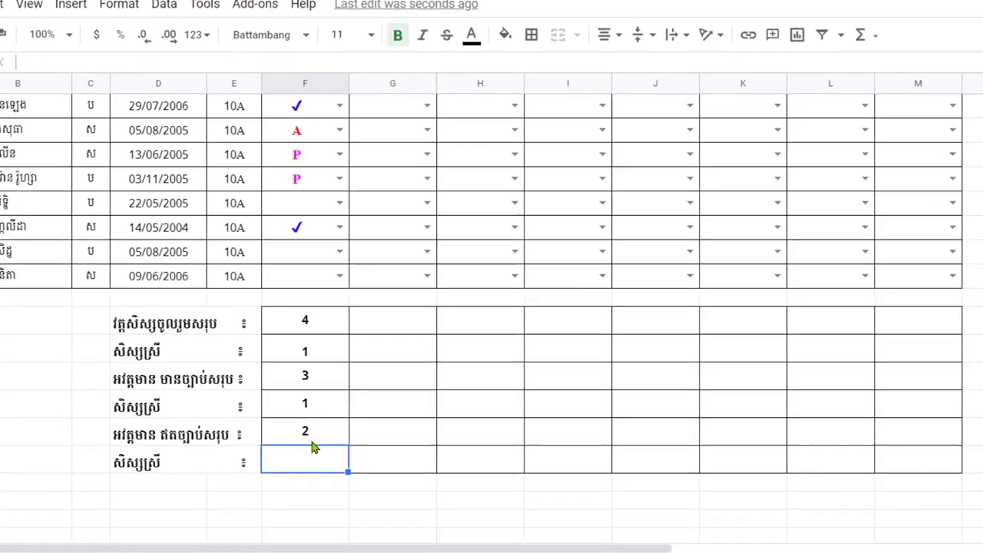
pyautogui.click(305, 432)
pyautogui.click(28, 50)
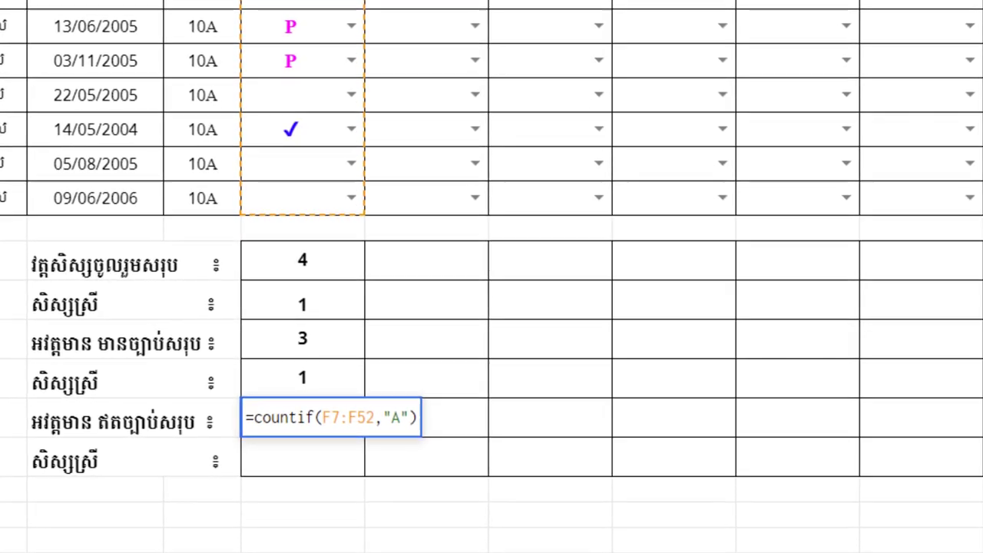
pyautogui.press('Return')
# Copy the COUNTIFS formula from F57 into F59 and change its second criterion to "A".
pyautogui.click(307, 378)
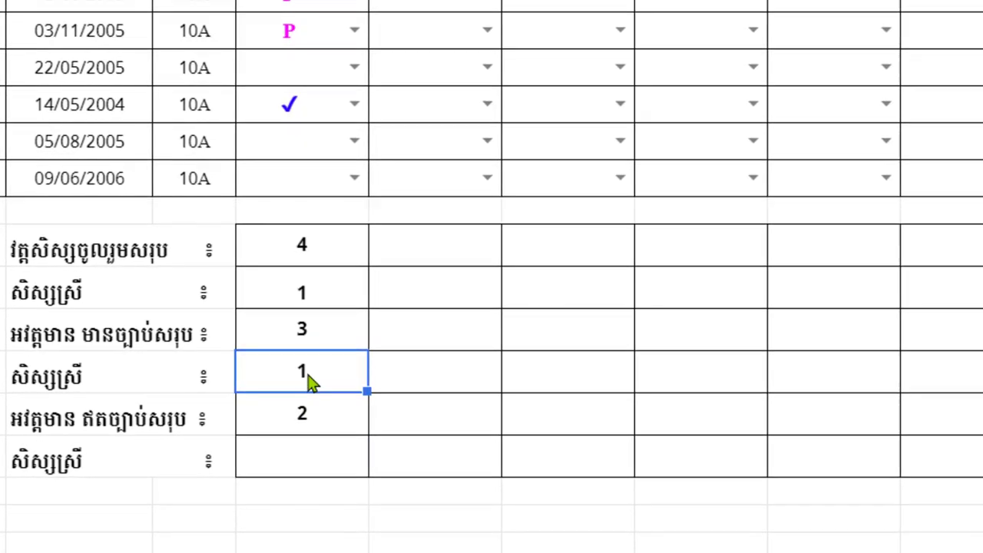
pyautogui.press('F2')
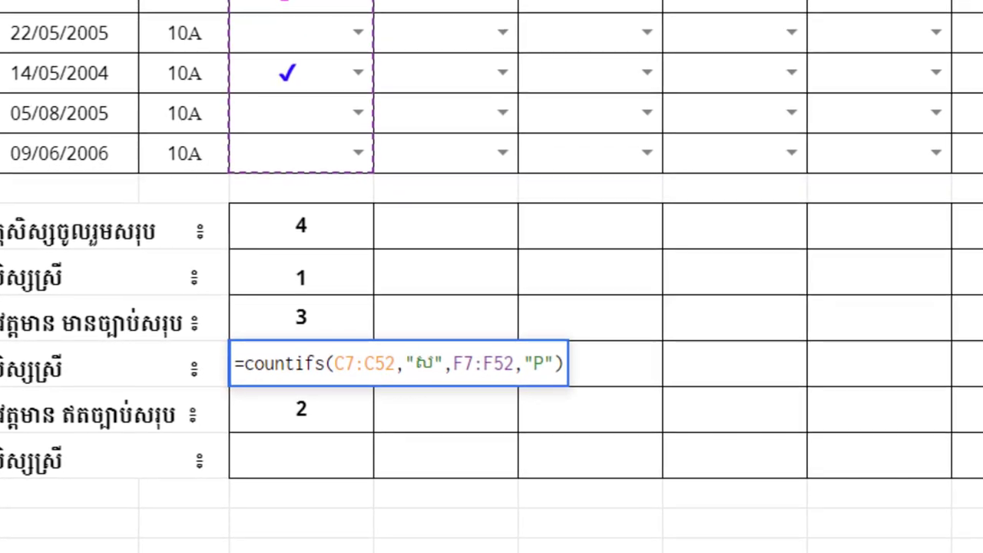
pyautogui.click(485, 277)
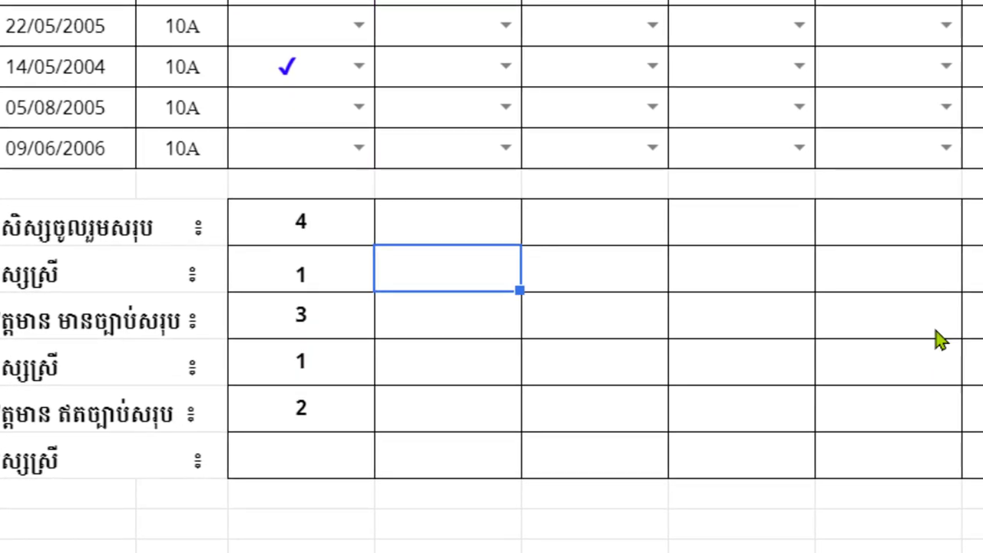
pyautogui.click(325, 470)
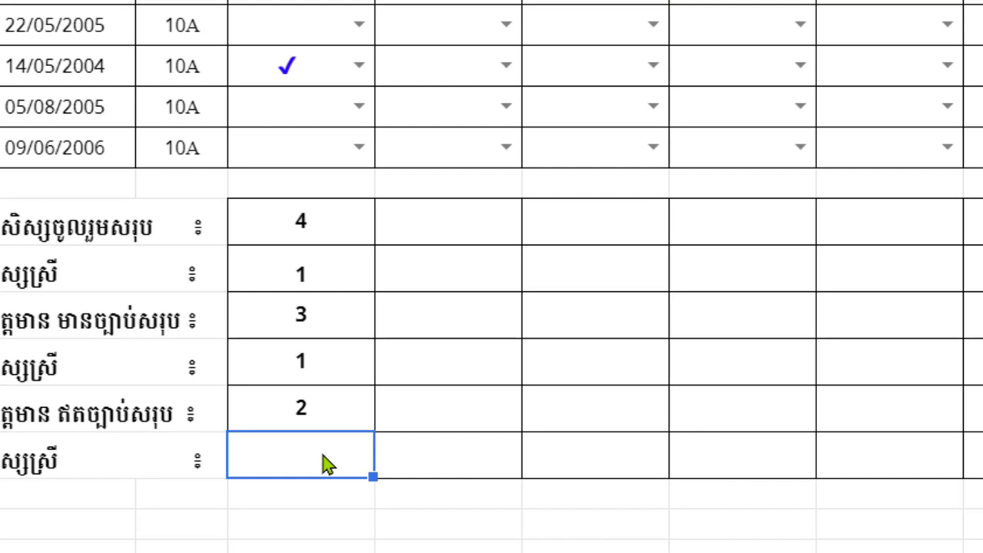
pyautogui.write('=')
pyautogui.write('countifs(C7:C52,"ស",F7:F52,"P")')
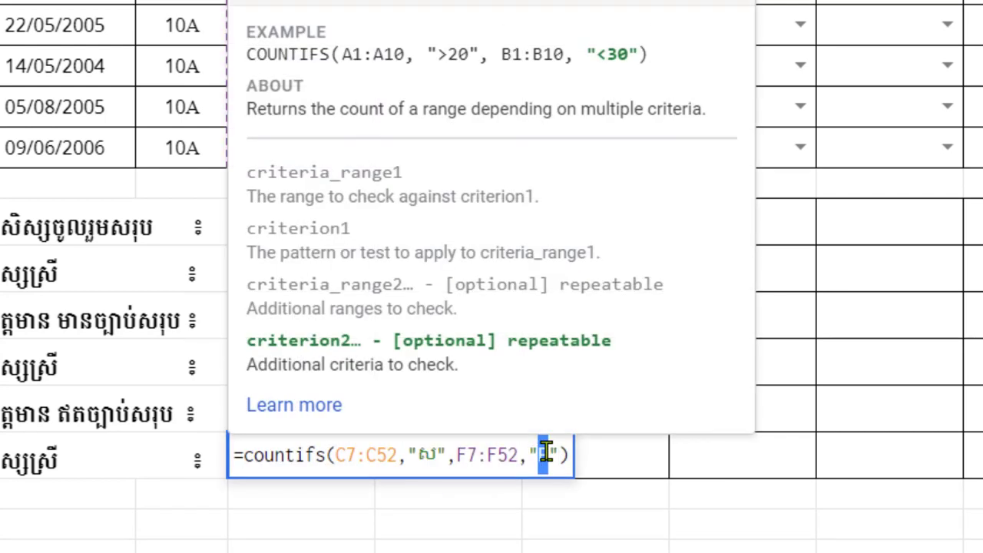
pyautogui.write('A')
pyautogui.press('Return')
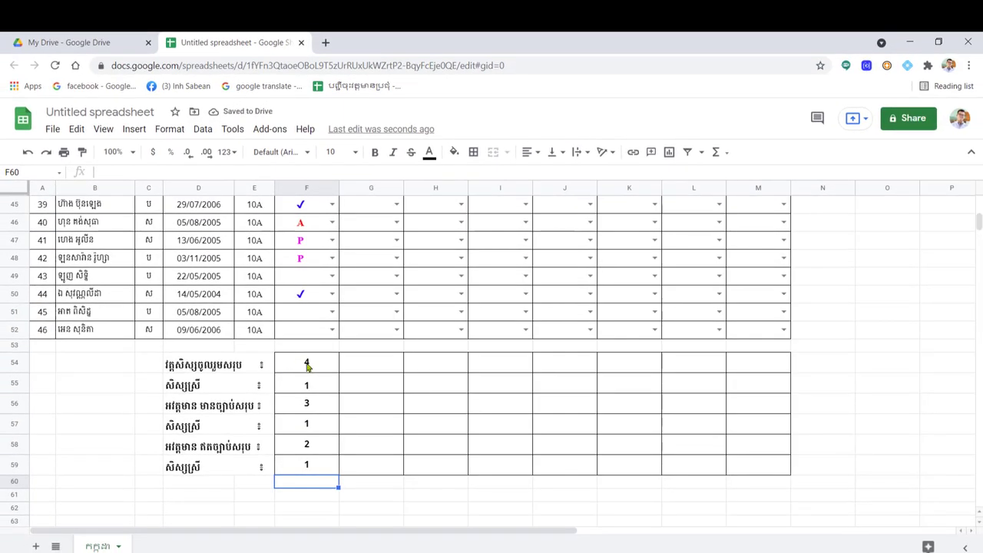
# Apply all borders to the summary labels and counts in D54:F59.
pyautogui.moveTo(195, 373); pyautogui.dragTo(325, 474)
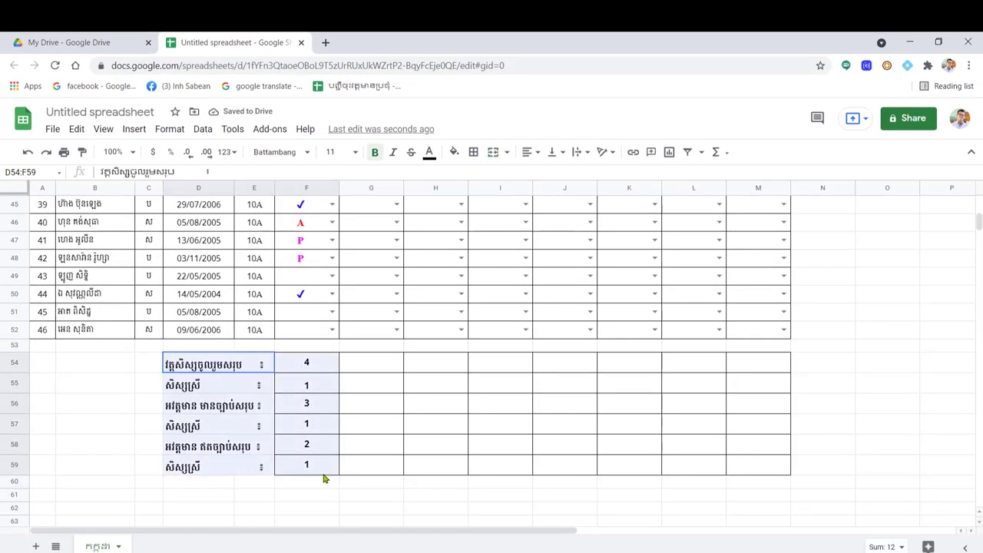
pyautogui.click(473, 137)
pyautogui.click(482, 161)
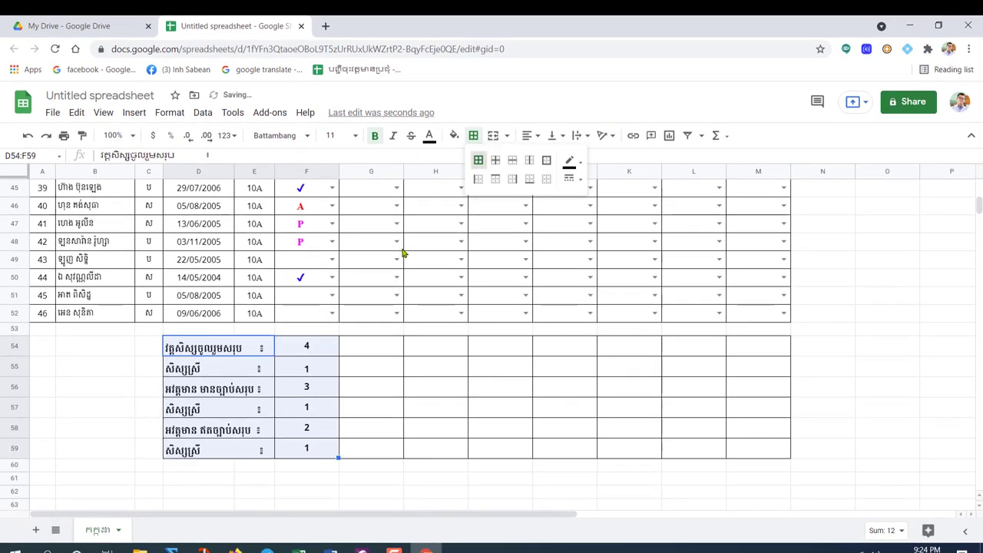
# Fill the total attendance row F54:M54 with light yellow.
pyautogui.click(323, 384)
pyautogui.moveTo(303, 348); pyautogui.dragTo(773, 345)
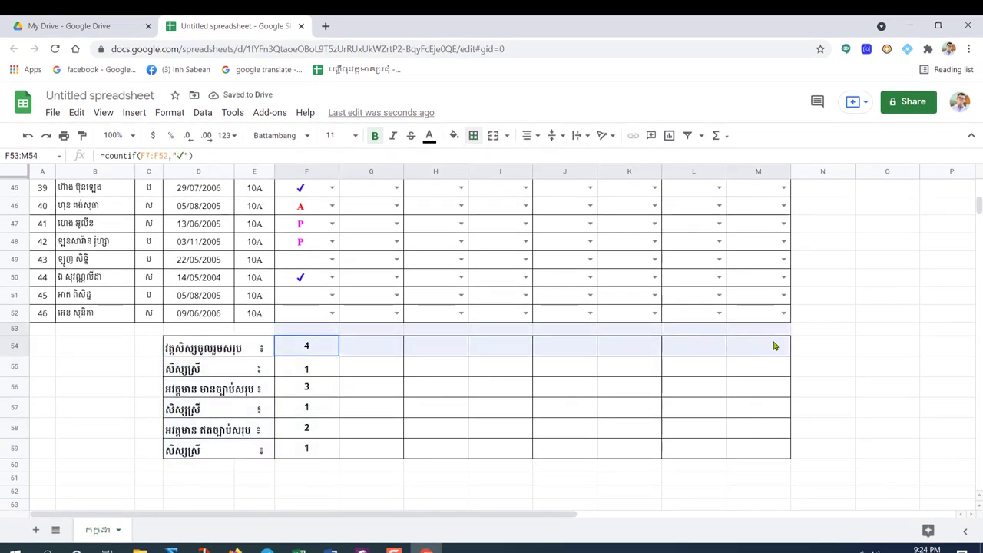
pyautogui.click(454, 136)
pyautogui.click(504, 215)
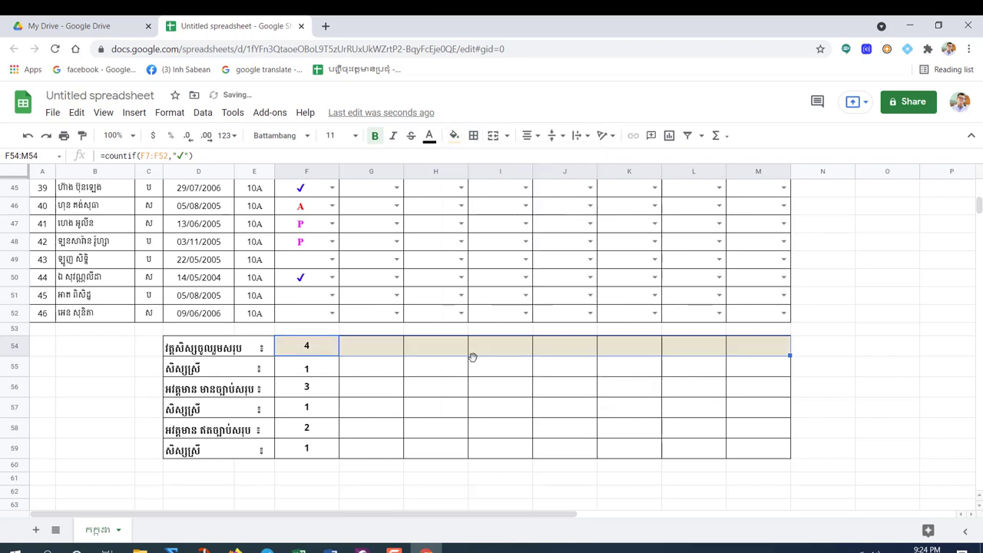
# Fill the total excused-absence row F56:M56 with light gray.
pyautogui.moveTo(292, 391); pyautogui.dragTo(769, 393)
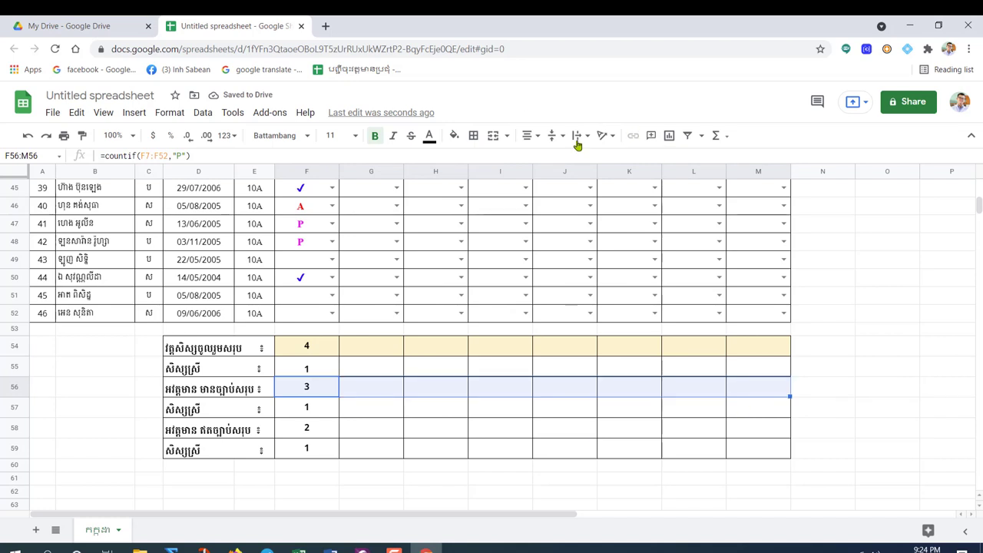
pyautogui.click(455, 136)
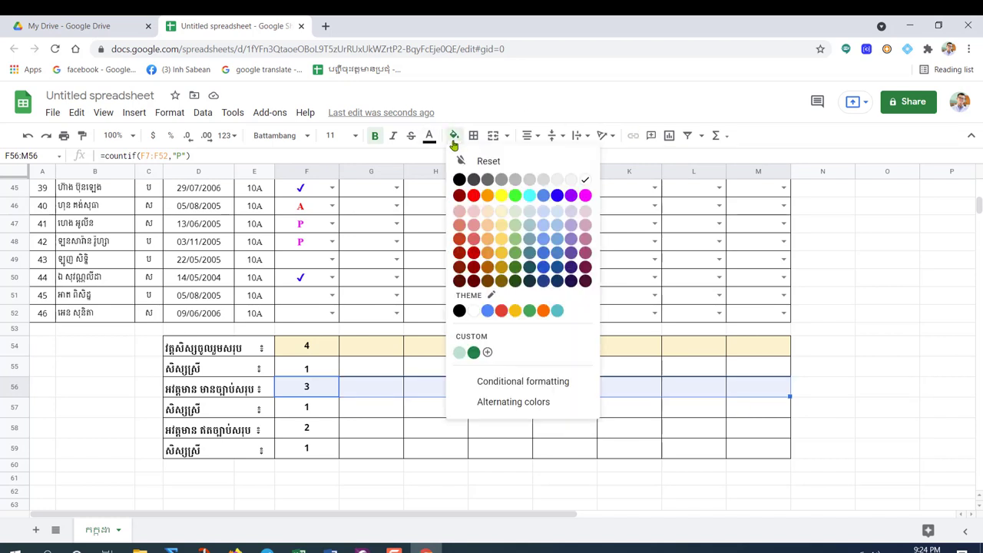
pyautogui.click(572, 210)
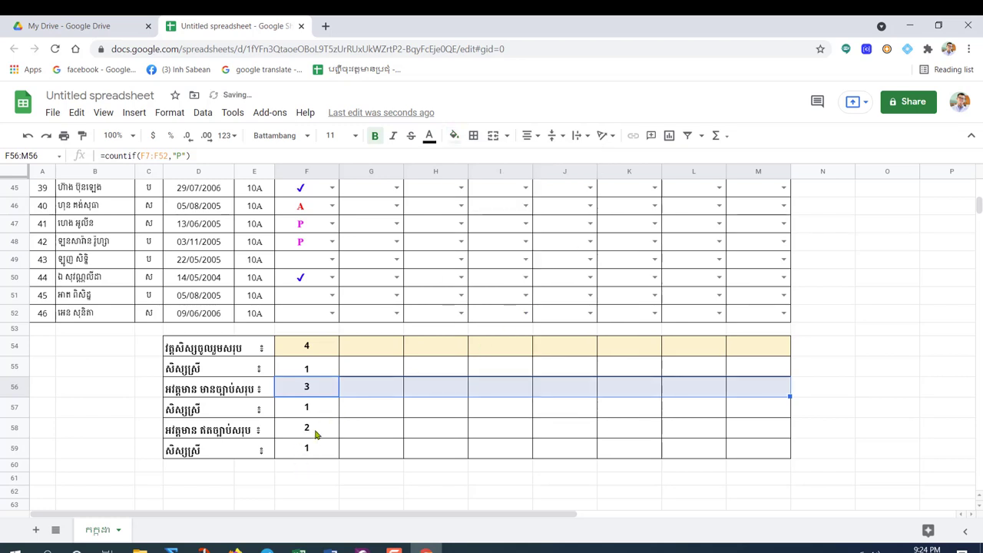
# Fill the total unexcused-absence row F58:M58 with light yellow.
pyautogui.moveTo(315, 435); pyautogui.dragTo(764, 427)
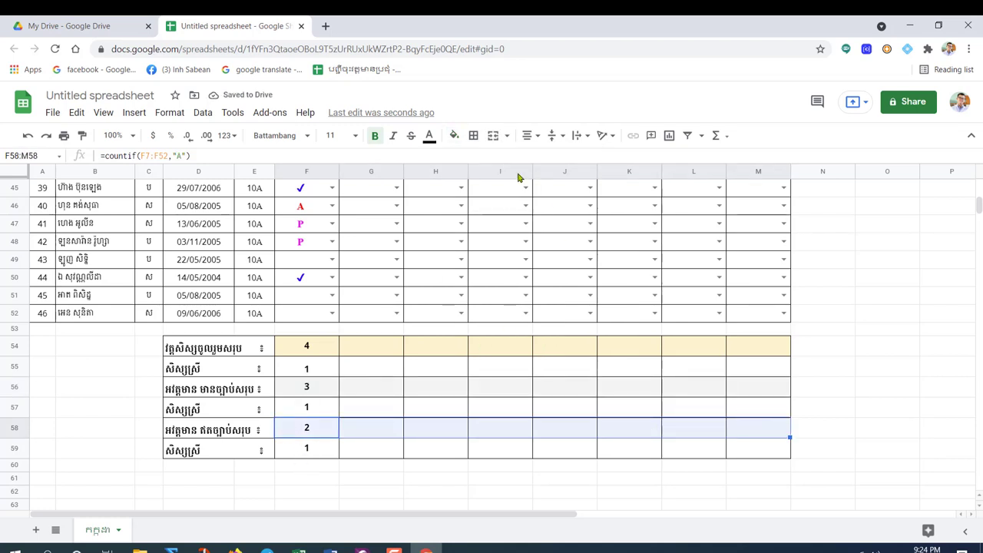
pyautogui.click(454, 136)
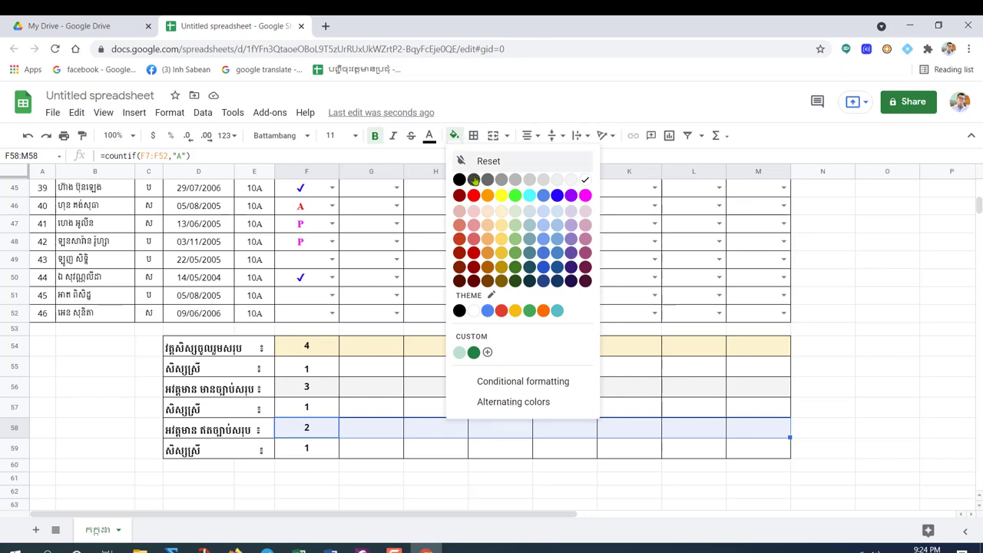
pyautogui.click(502, 213)
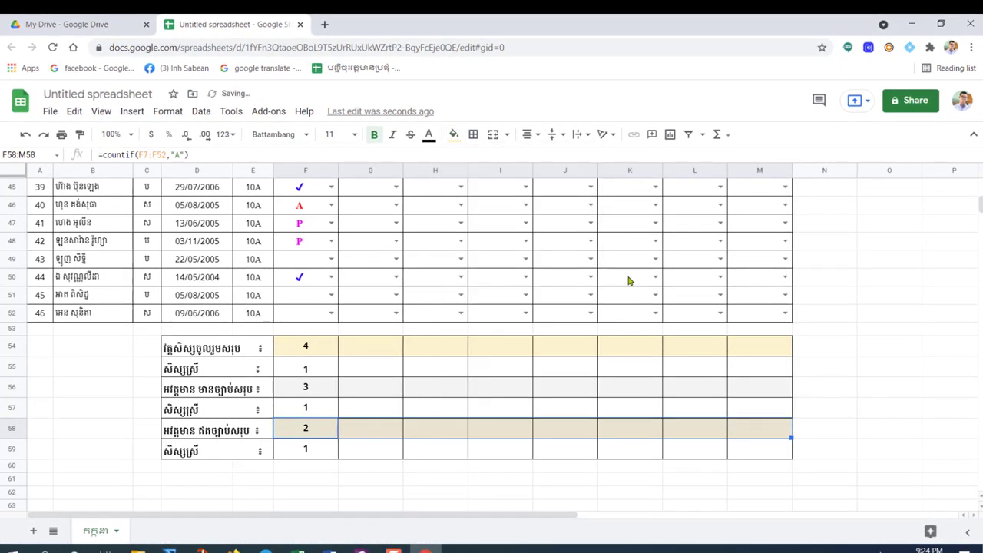
pyautogui.click(496, 452)
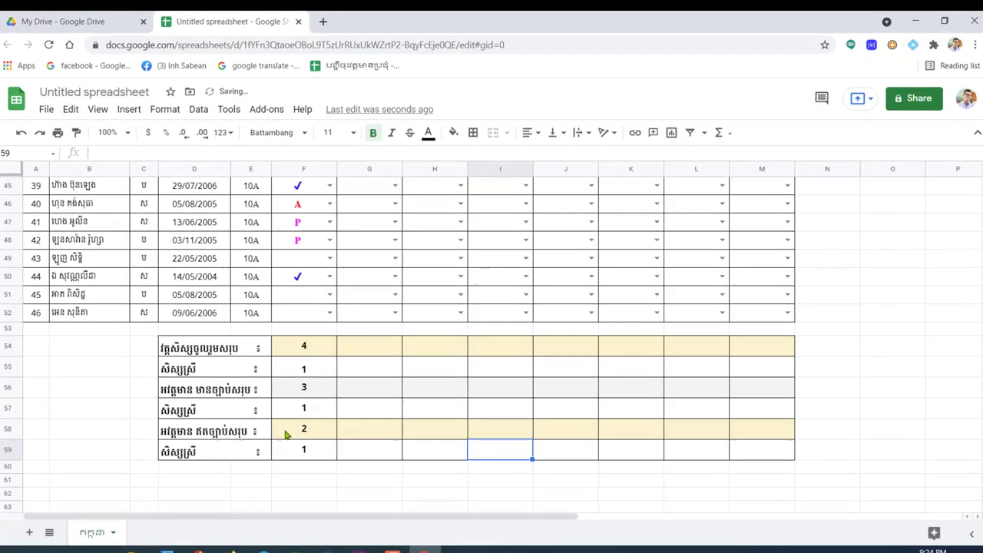
# Fill the total unexcused-absence row F58:M58 with light pink.
pyautogui.moveTo(289, 431); pyautogui.dragTo(749, 430)
pyautogui.click(453, 131)
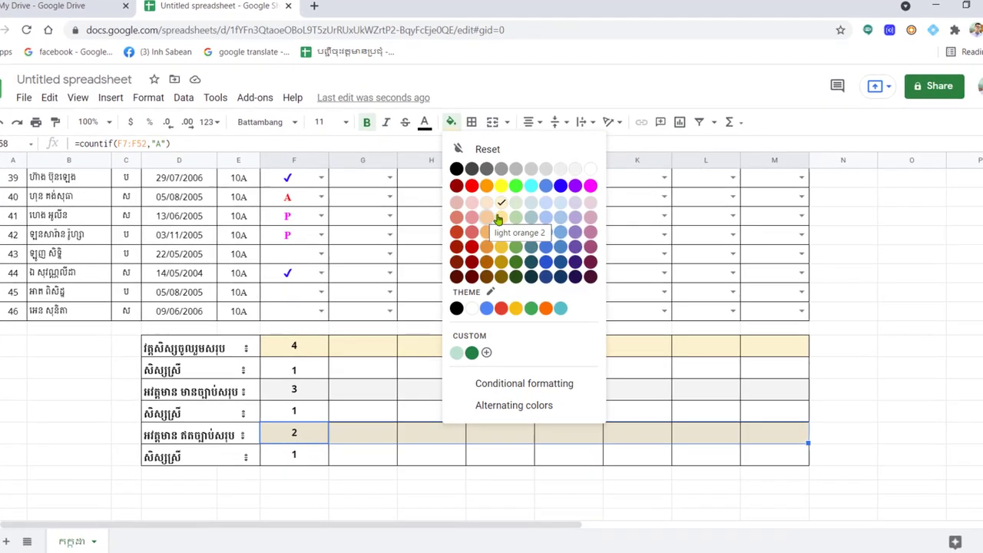
pyautogui.click(585, 203)
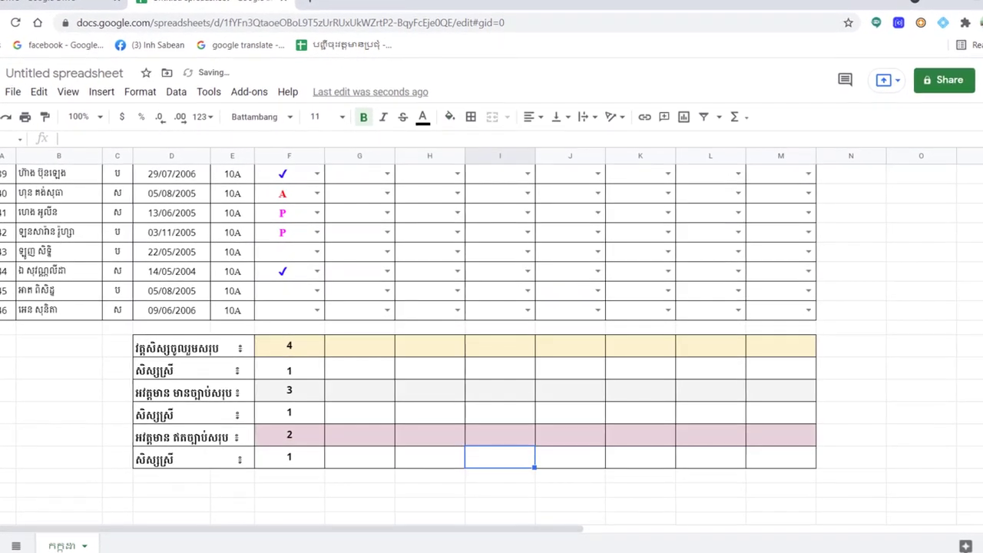
# Copy the summary formulas in F54:F59 across to column M.
pyautogui.moveTo(291, 346); pyautogui.dragTo(292, 459)
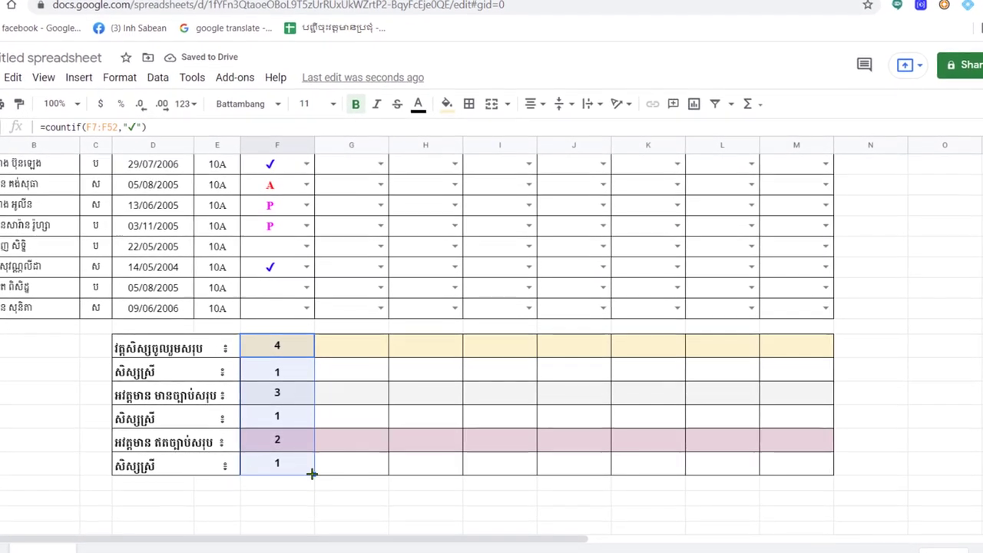
pyautogui.moveTo(314, 472); pyautogui.dragTo(837, 470)
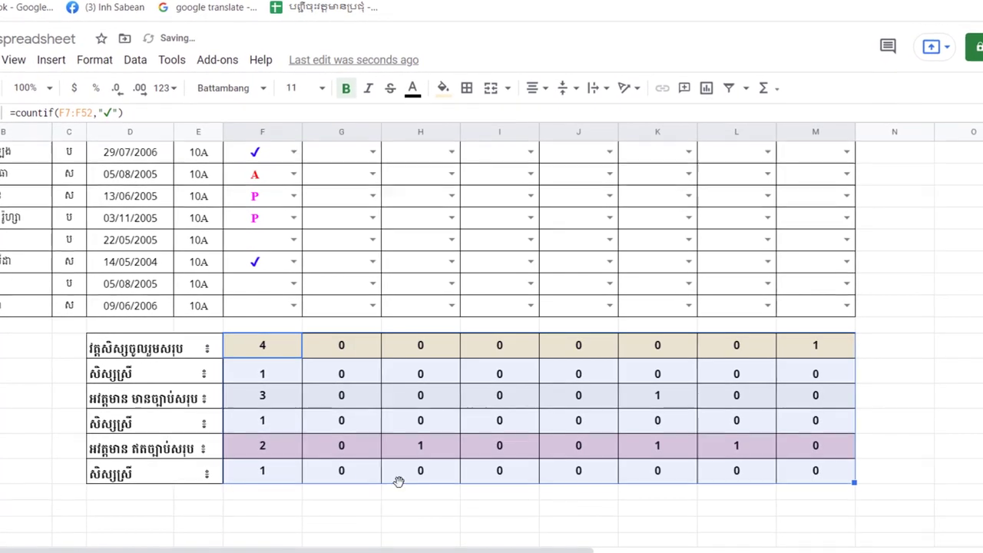
# Test the summary by marking H51 as ✓, I51 as A, K50 as A and K49 as ✓.
pyautogui.doubleClick(439, 292)
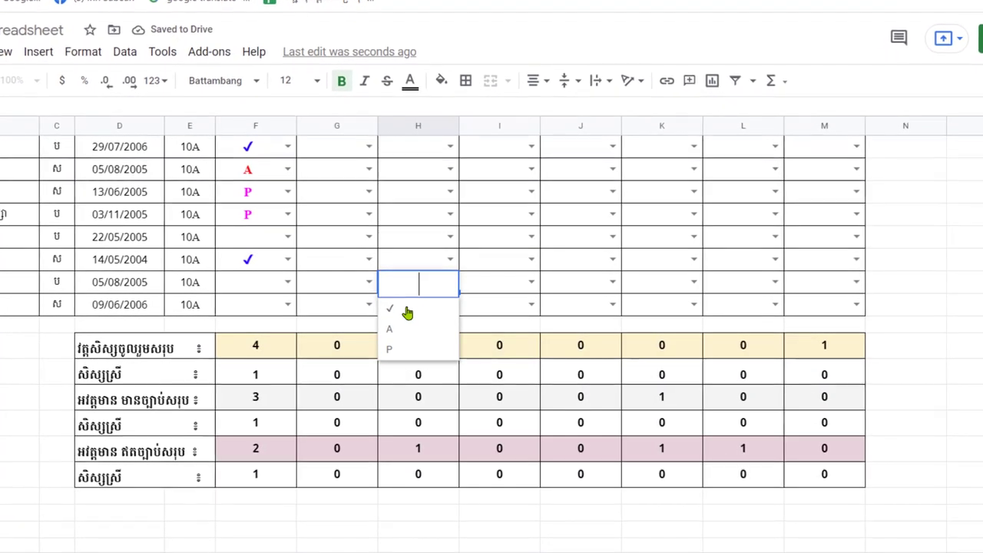
pyautogui.click(407, 309)
pyautogui.click(525, 243)
pyautogui.doubleClick(532, 281)
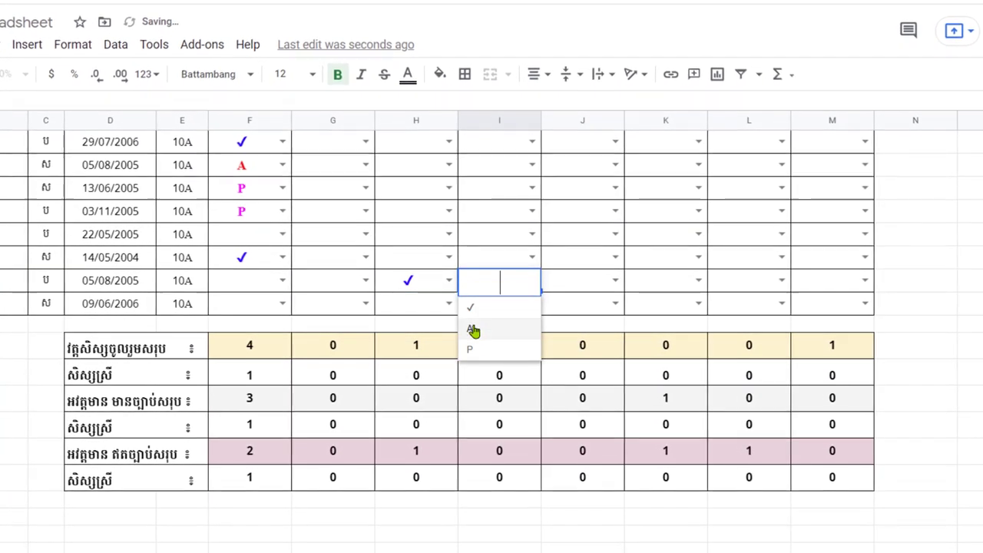
pyautogui.doubleClick(697, 259)
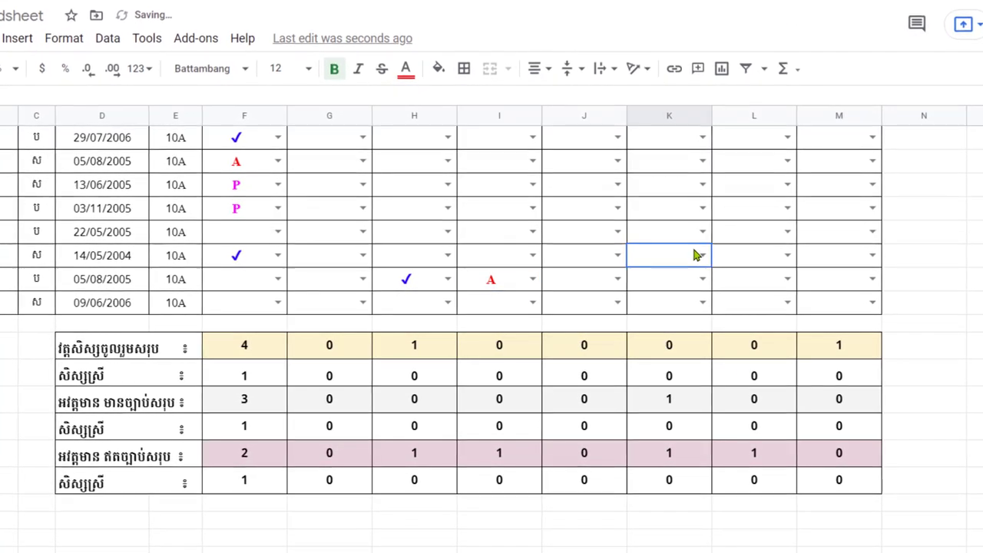
pyautogui.click(649, 304)
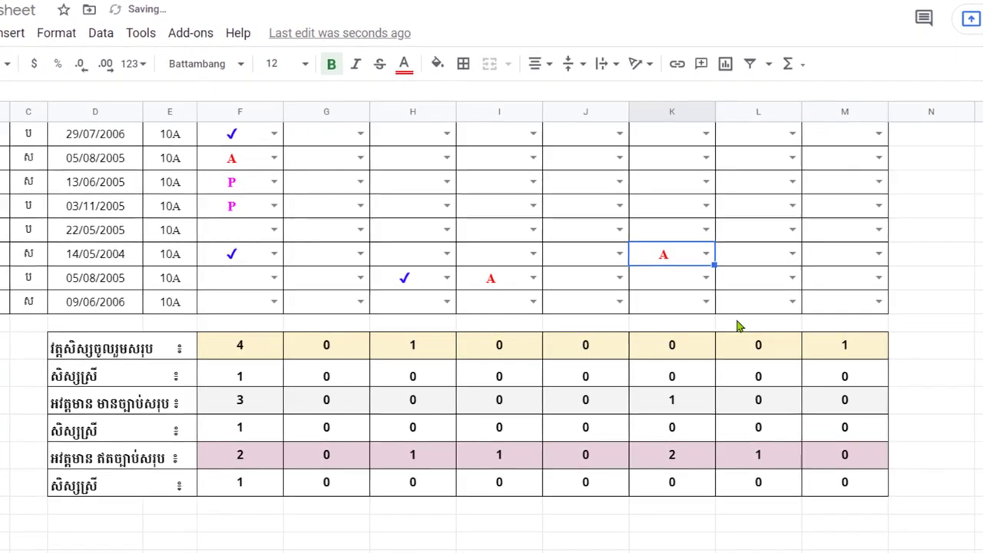
pyautogui.doubleClick(695, 235)
pyautogui.click(677, 255)
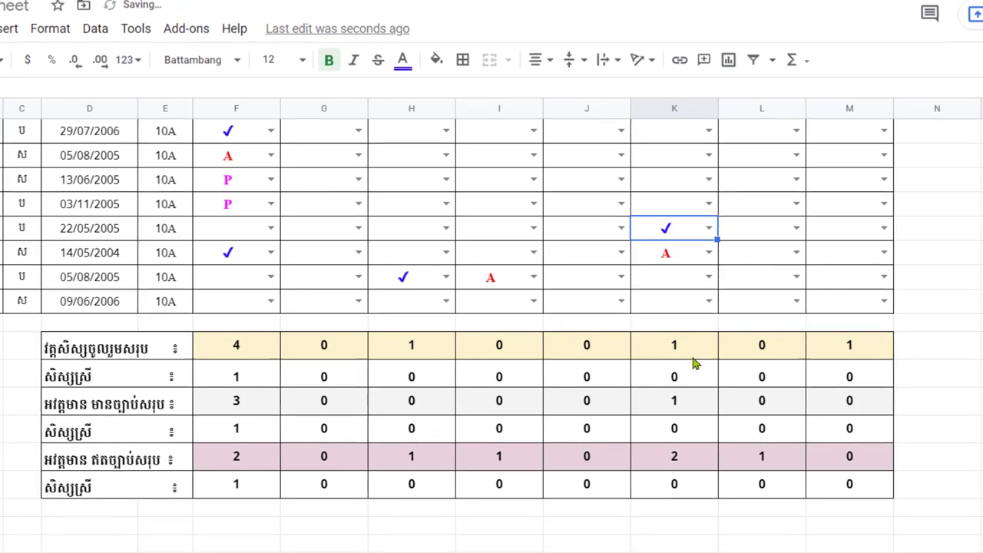
# Add more test marks: P in L49, ✓ in M50, A in M49 and P in M47.
pyautogui.doubleClick(784, 227)
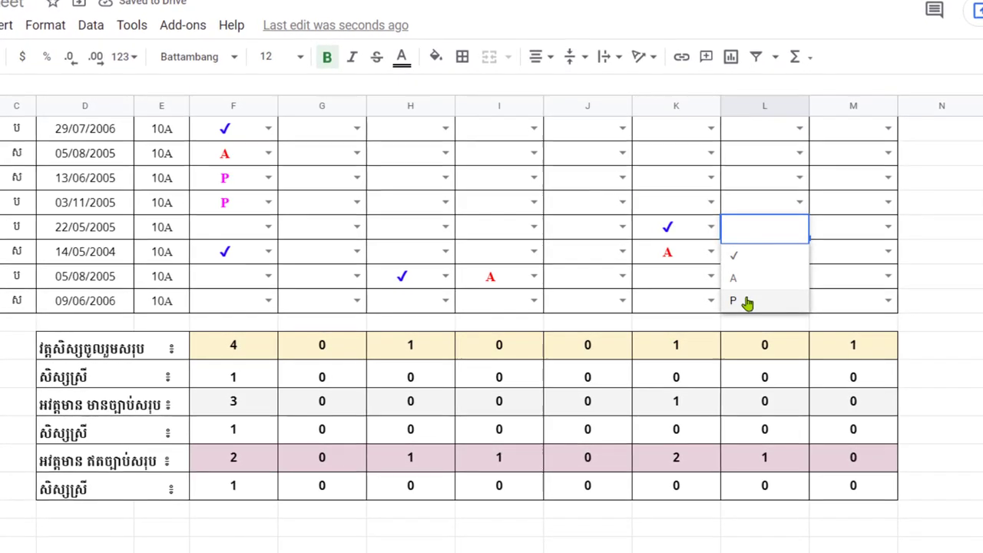
pyautogui.click(742, 300)
pyautogui.click(889, 252)
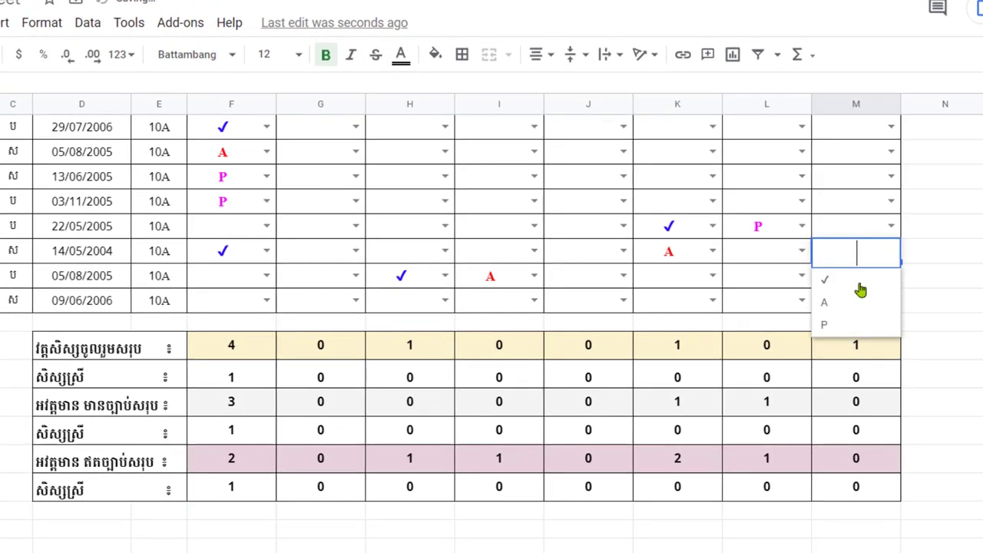
pyautogui.click(836, 280)
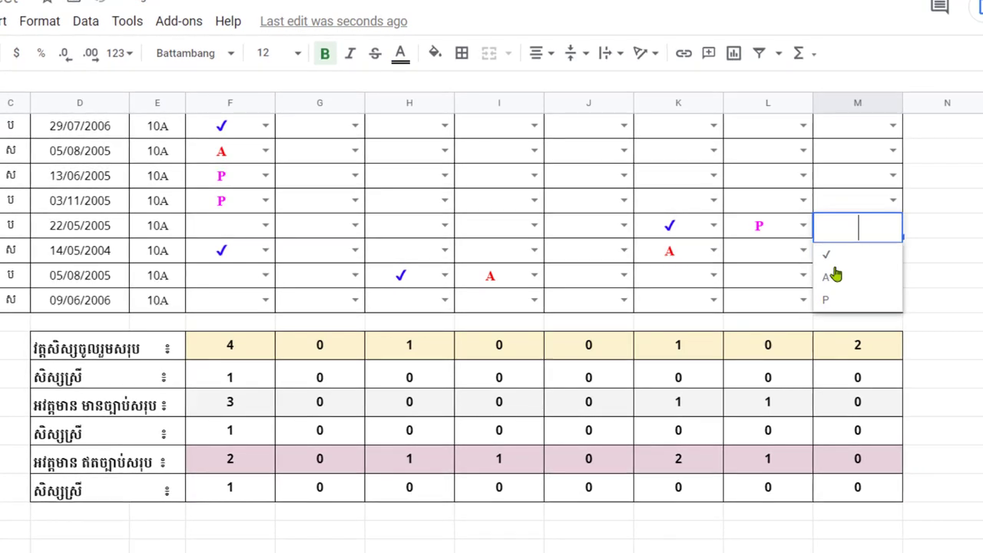
pyautogui.click(836, 275)
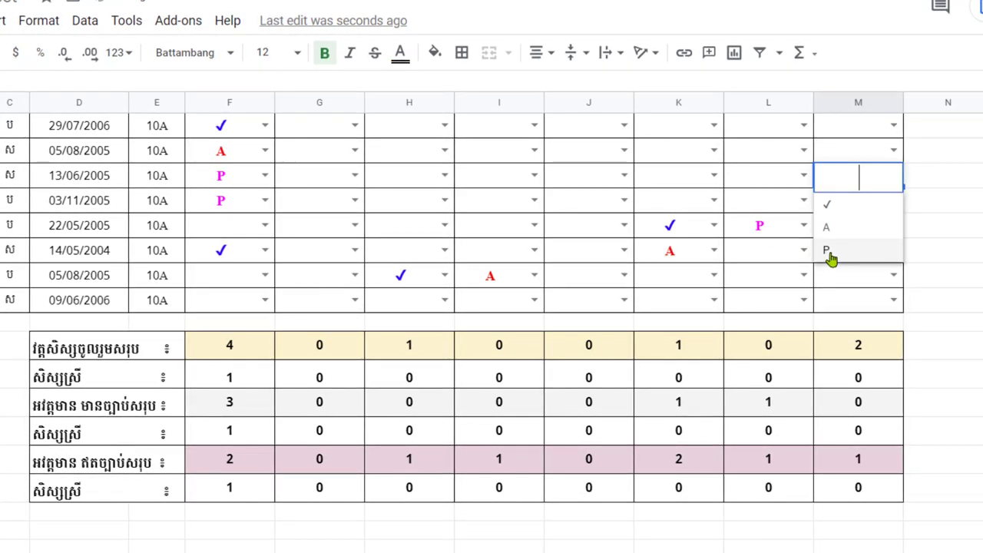
pyautogui.click(830, 259)
# Merge A1:M5 horizontally above the student table and increase the height of rows 1 to 5.
pyautogui.scroll(2, 576, 476)
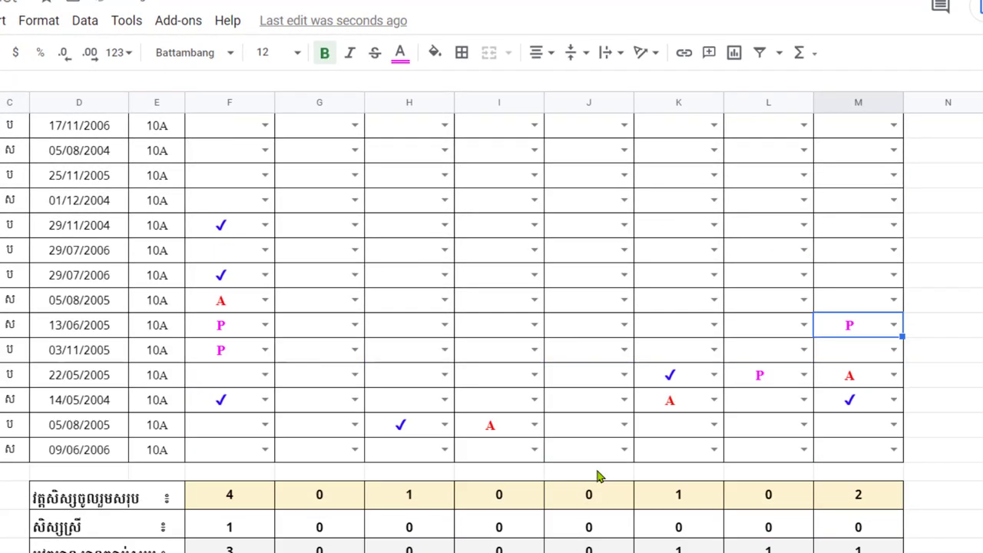
pyautogui.scroll(-2, 601, 470)
pyautogui.scroll(10, 491, 352)
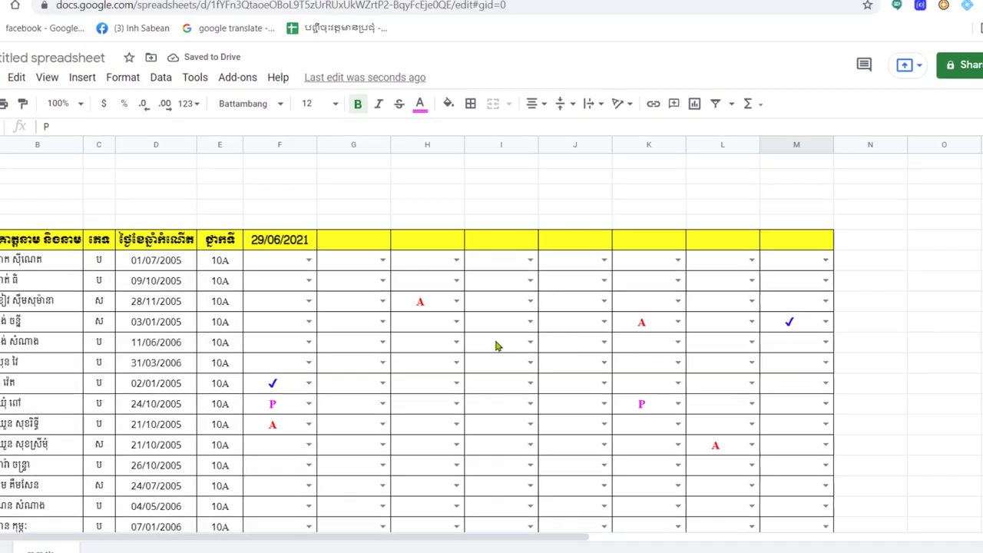
pyautogui.scroll(-10, 491, 351)
pyautogui.scroll(15, 493, 344)
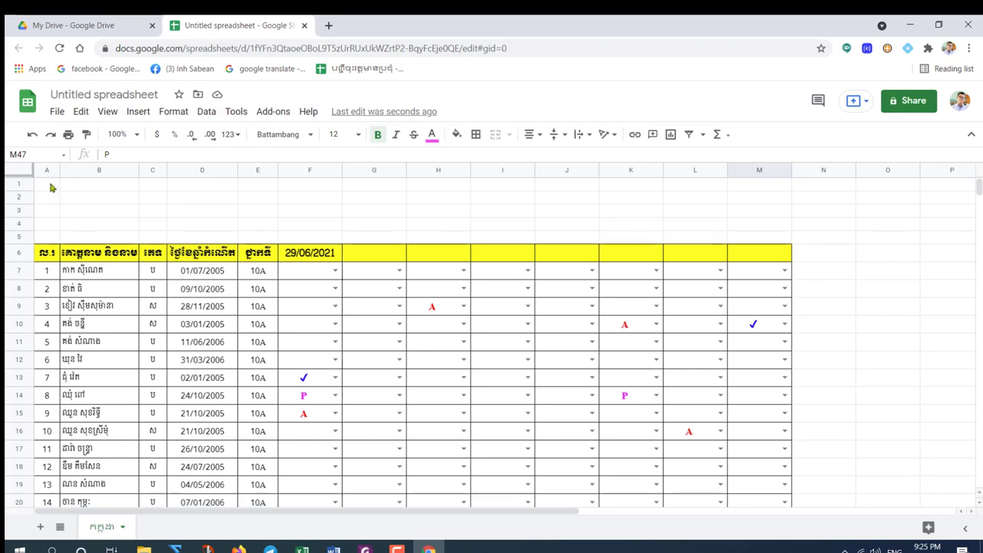
pyautogui.moveTo(50, 188); pyautogui.dragTo(783, 241)
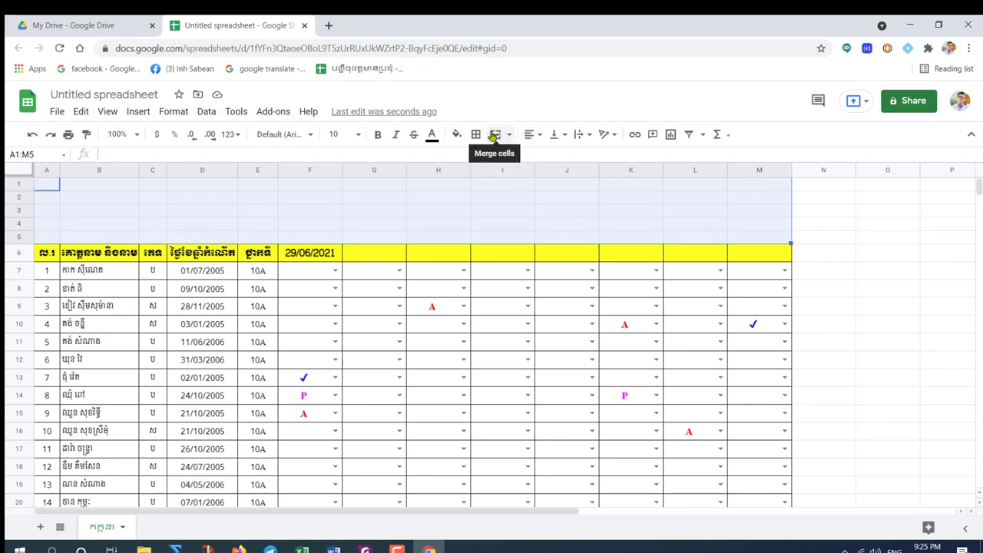
pyautogui.click(510, 136)
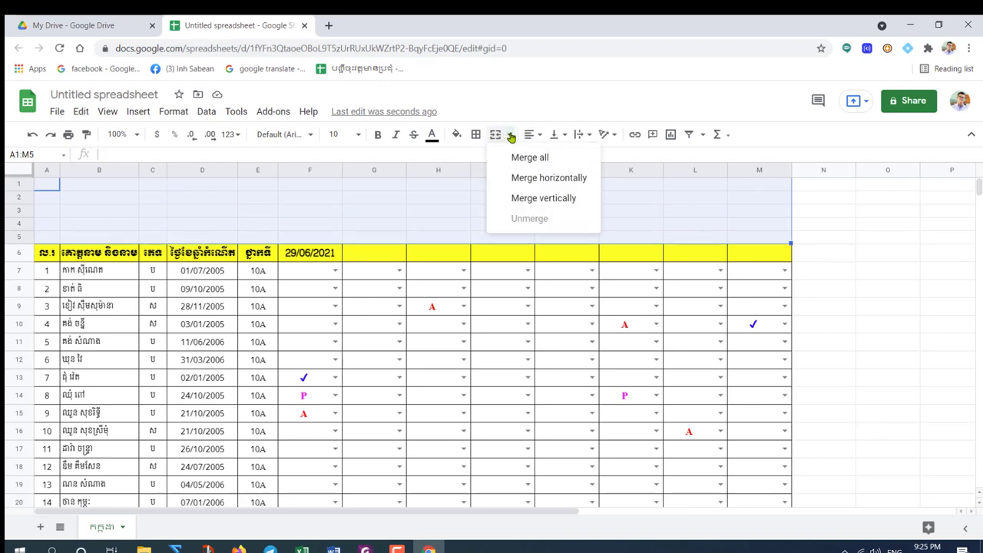
pyautogui.click(519, 179)
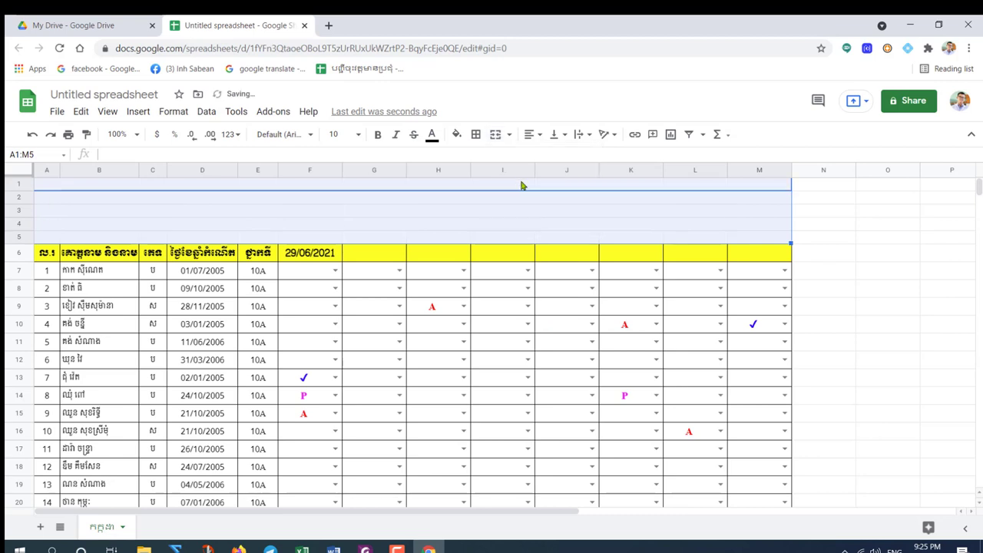
pyautogui.click(101, 202)
pyautogui.moveTo(10, 187); pyautogui.dragTo(15, 250)
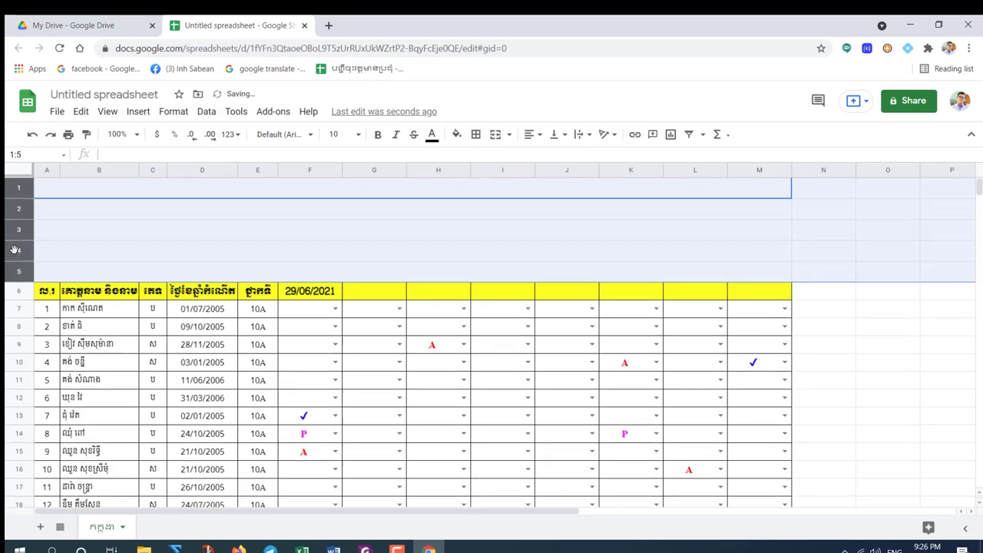
# Center the two merged title rows A1:M2 horizontally and align them to the middle vertically.
pyautogui.click(358, 191)
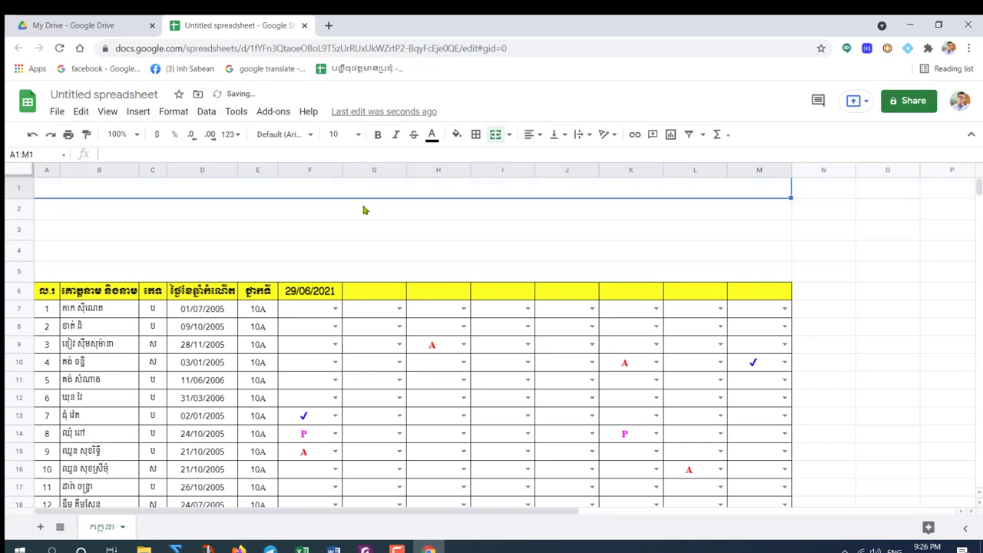
pyautogui.moveTo(364, 210)
pyautogui.mouseDown()
pyautogui.moveTo(369, 264)
pyautogui.moveTo(379, 217)
pyautogui.mouseUp()
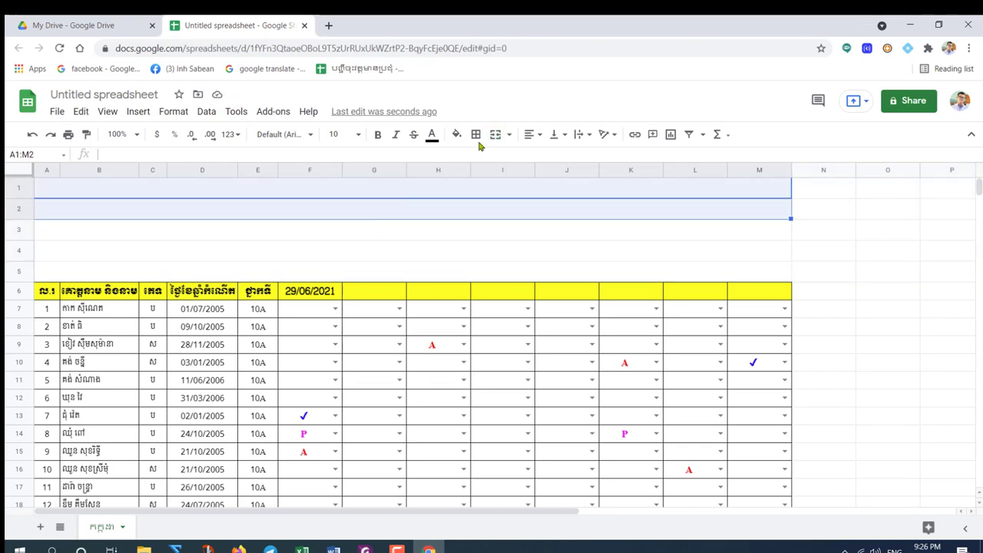
pyautogui.click(550, 134)
pyautogui.click(550, 154)
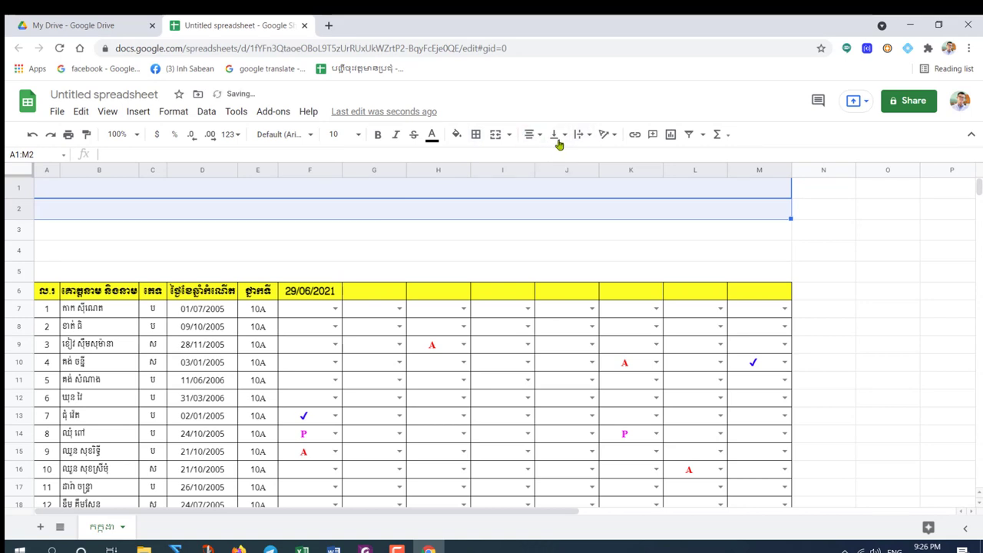
pyautogui.click(558, 142)
pyautogui.click(569, 157)
# Set the font of merged row 1 to Moul and enter the title "ព្រះរាជាណាចក្រកម្ពុជា".
pyautogui.click(370, 191)
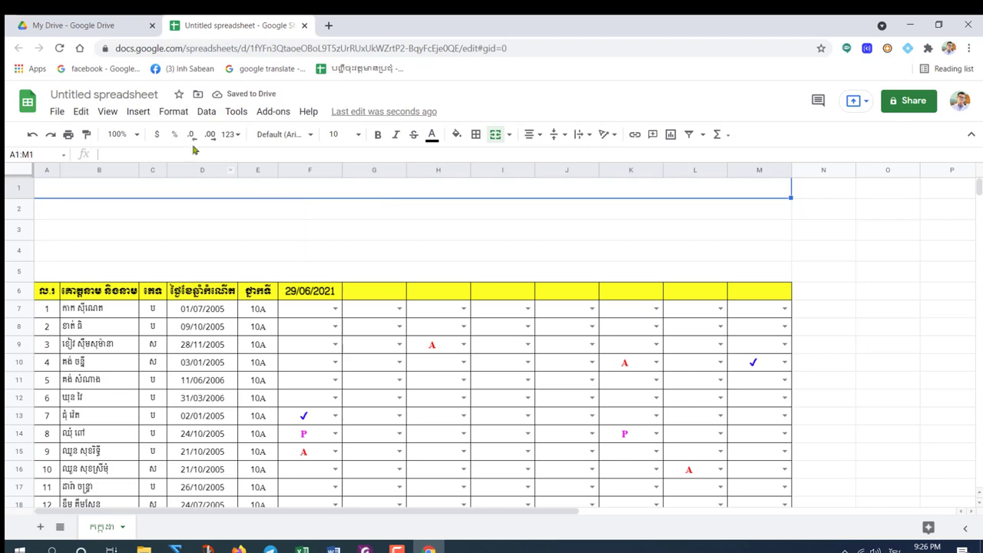
pyautogui.click(284, 135)
pyautogui.click(284, 283)
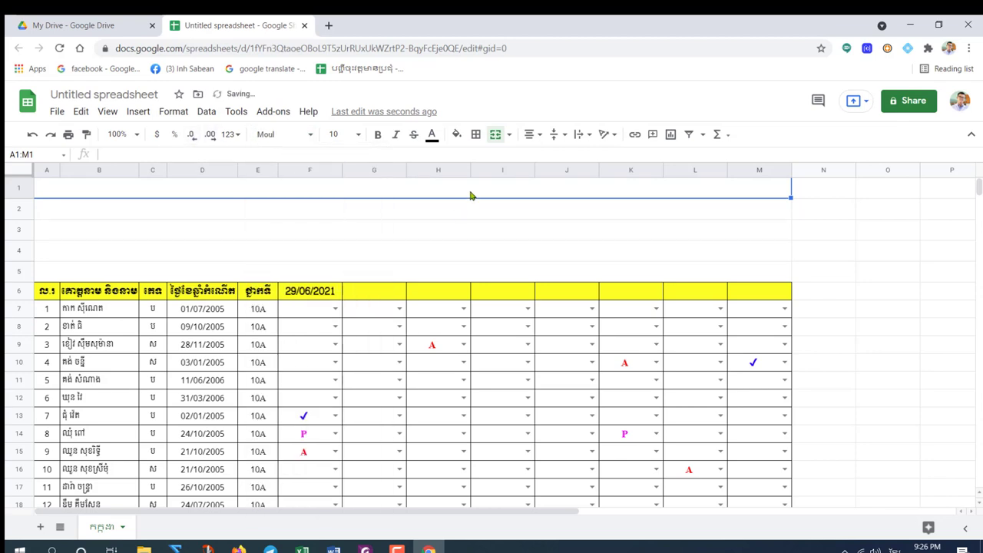
pyautogui.write('ព្រះរាជាណាចក្រកម្ពុជា')
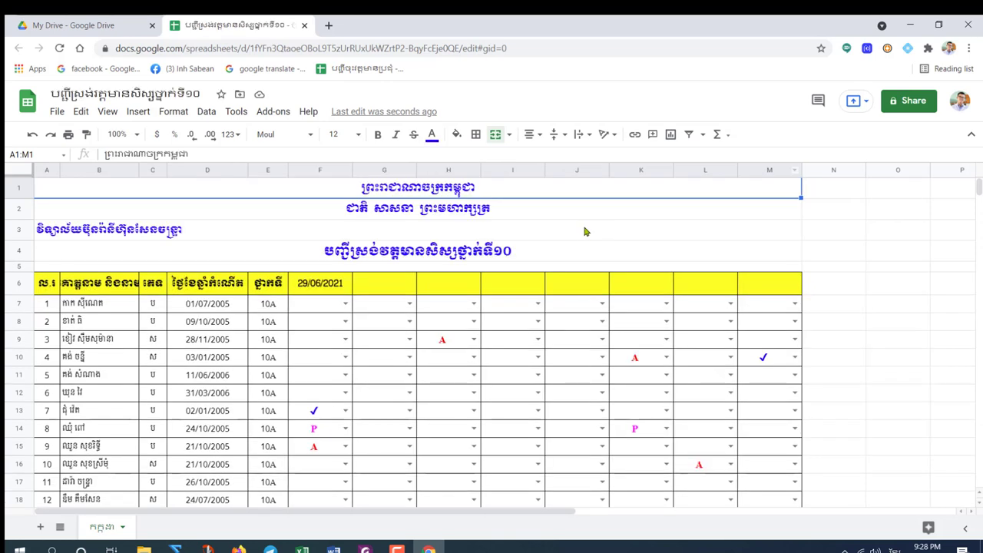
# Protect the title and header range A1:M6, restricting editing to "Only you".
pyautogui.click(584, 229)
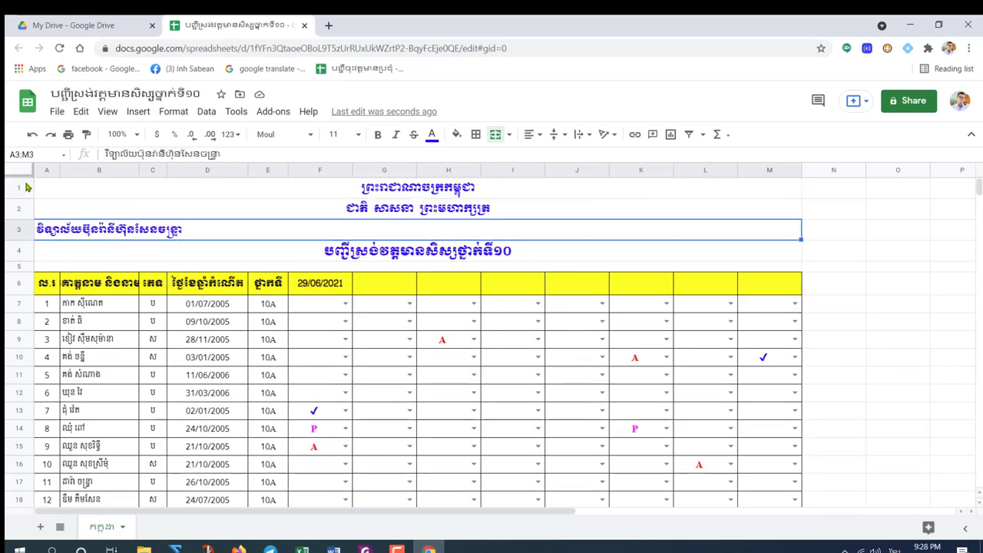
pyautogui.moveTo(34, 182); pyautogui.dragTo(60, 280)
pyautogui.rightClick(247, 213)
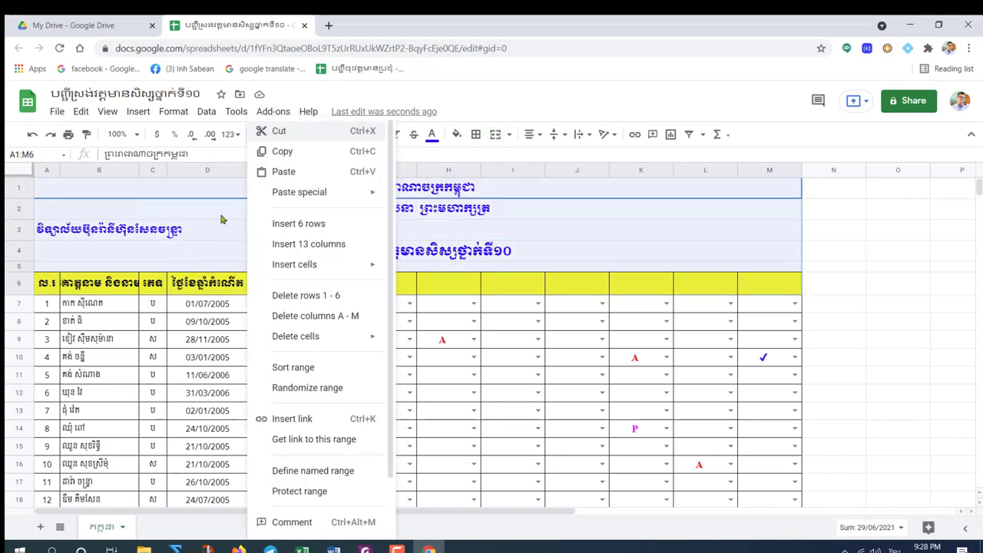
pyautogui.moveTo(63, 188); pyautogui.dragTo(67, 244)
pyautogui.moveTo(69, 282); pyautogui.dragTo(74, 289)
pyautogui.rightClick(216, 225)
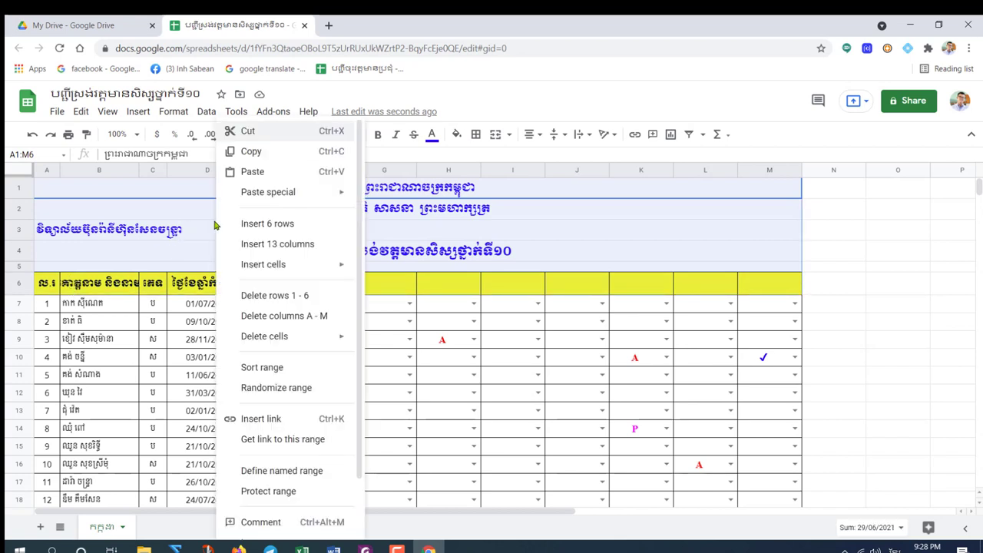
pyautogui.click(261, 494)
pyautogui.click(926, 282)
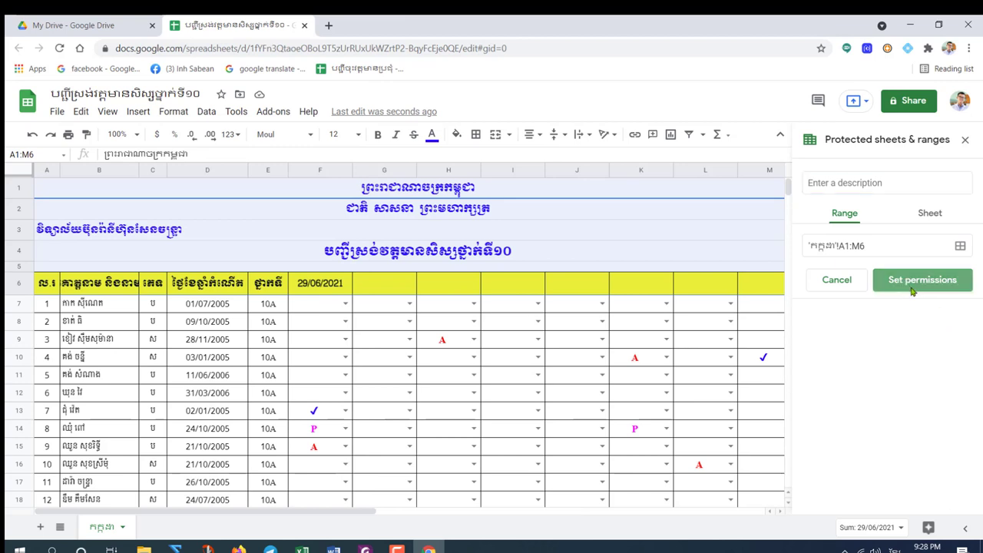
pyautogui.click(594, 380)
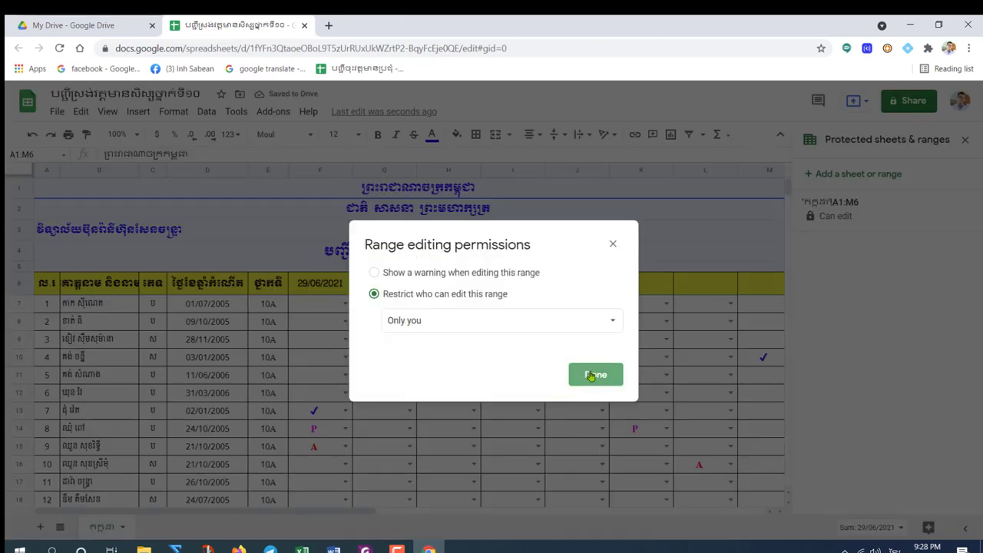
# Confirm the protection of A1:M6 and also protect the student details and summary labels in A7:E59.
pyautogui.click(594, 375)
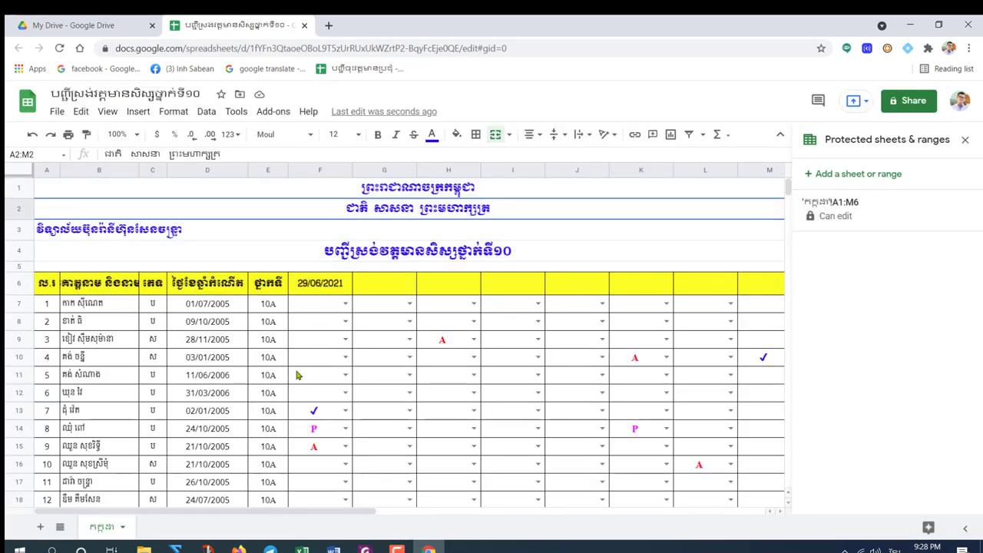
pyautogui.moveTo(71, 312); pyautogui.dragTo(266, 435)
pyautogui.rightClick(148, 225)
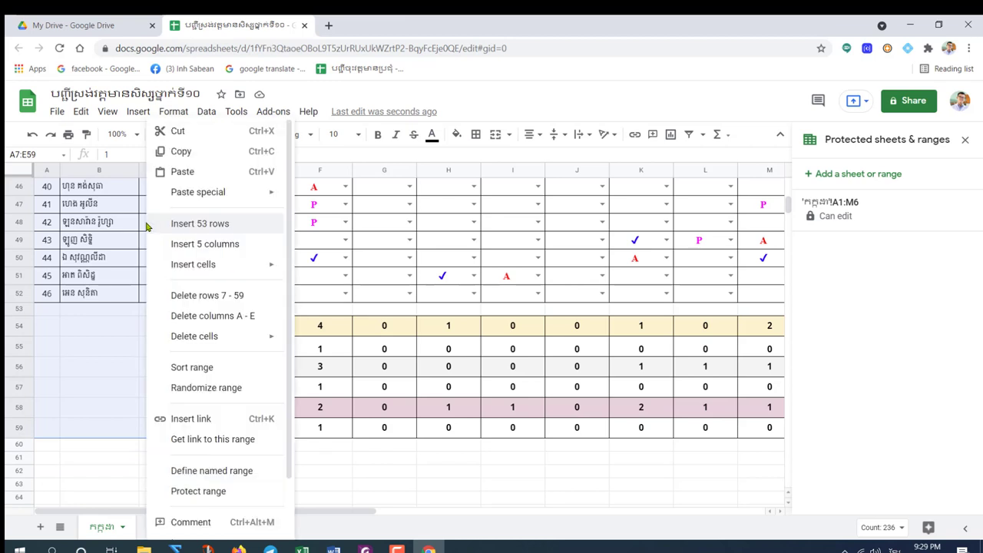
pyautogui.click(193, 492)
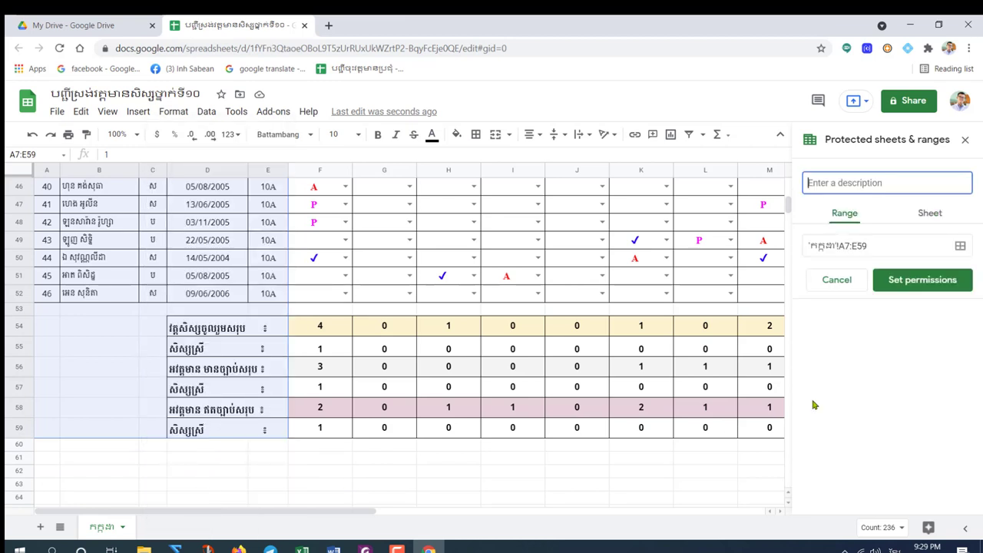
pyautogui.click(930, 279)
pyautogui.click(596, 375)
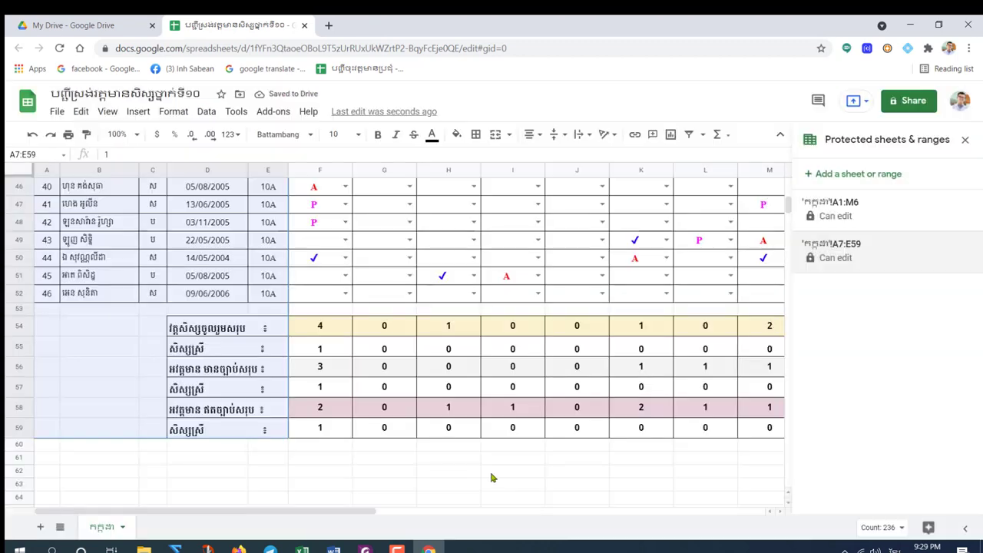
pyautogui.click(502, 476)
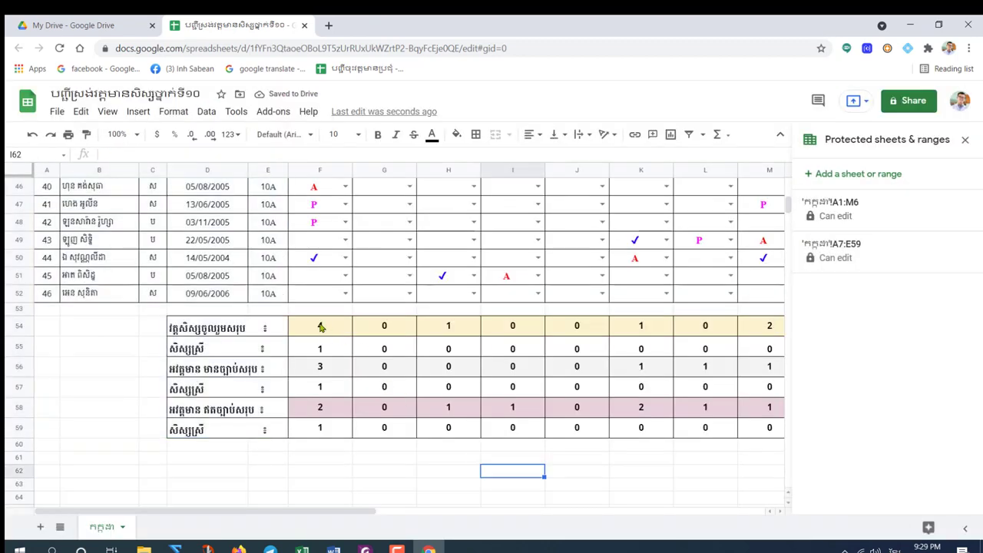
# Protect the summary counts in F54:M59 and close the list of protected ranges.
pyautogui.moveTo(302, 325); pyautogui.dragTo(774, 429)
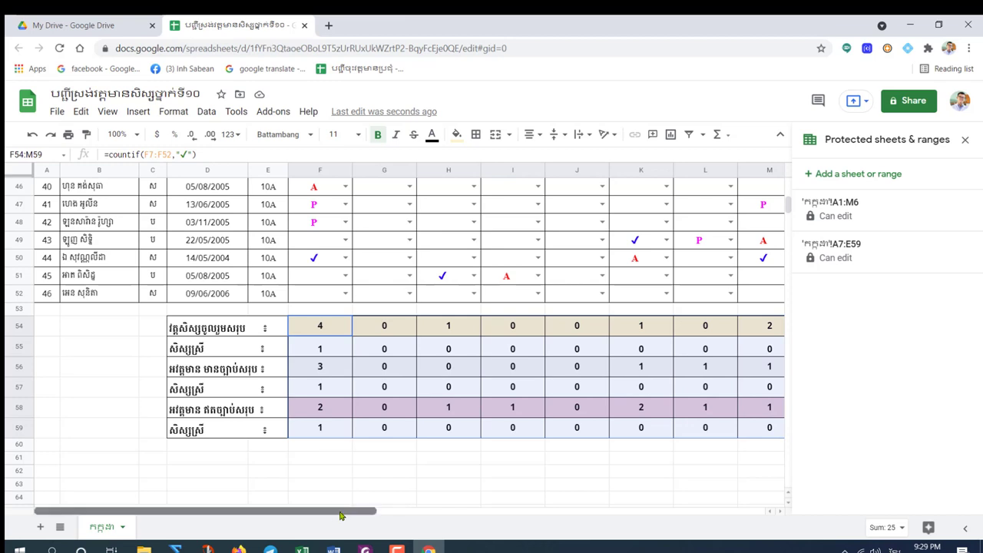
pyautogui.moveTo(340, 512); pyautogui.dragTo(434, 521)
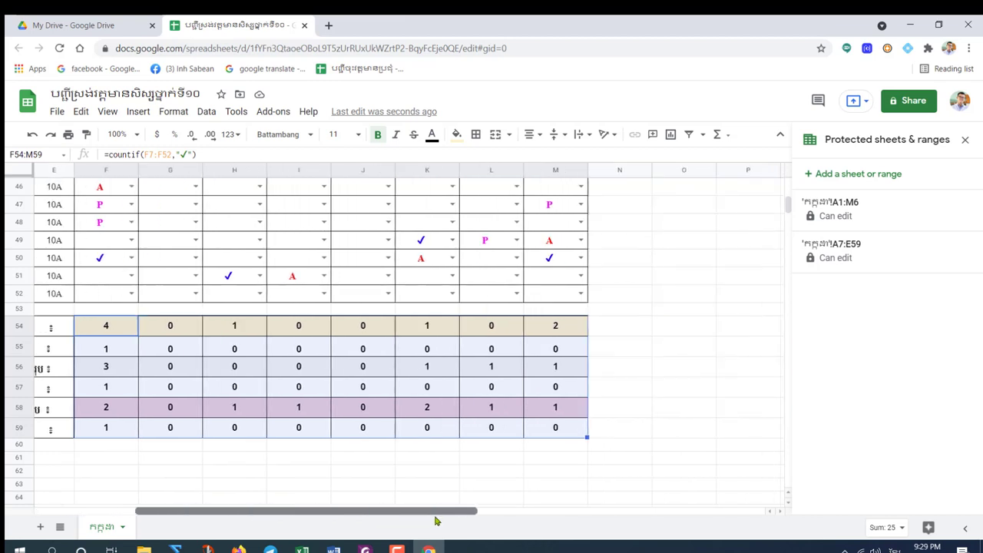
pyautogui.rightClick(369, 365)
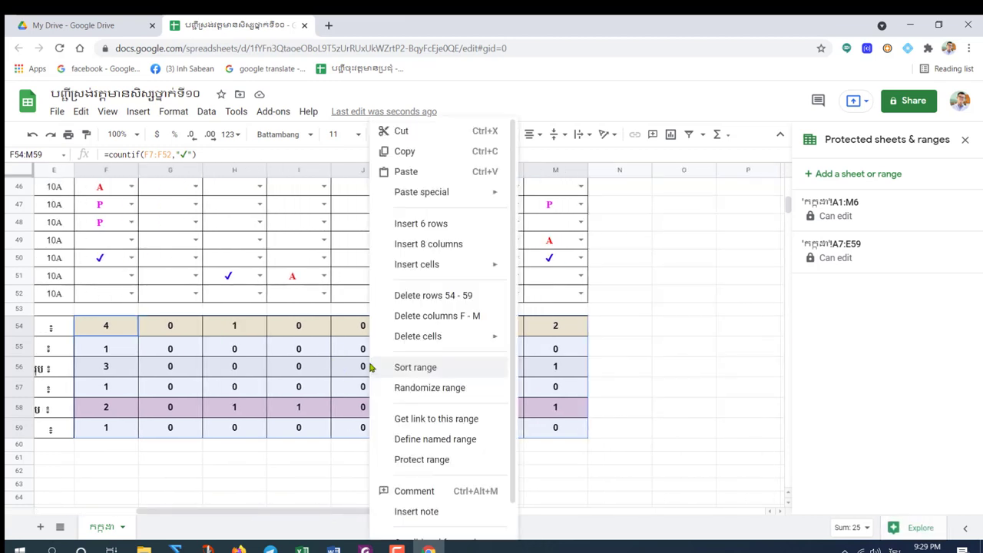
pyautogui.click(433, 460)
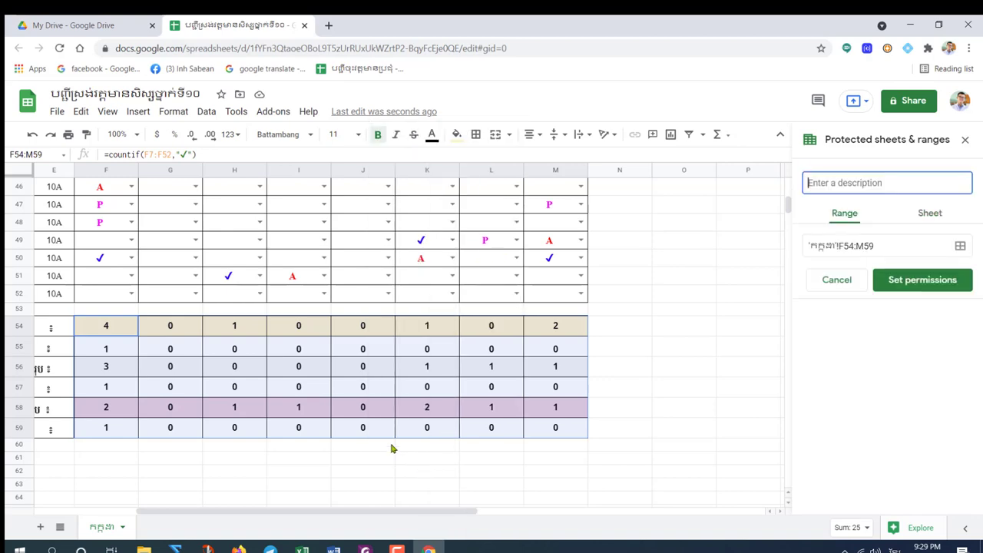
pyautogui.click(924, 281)
pyautogui.click(592, 375)
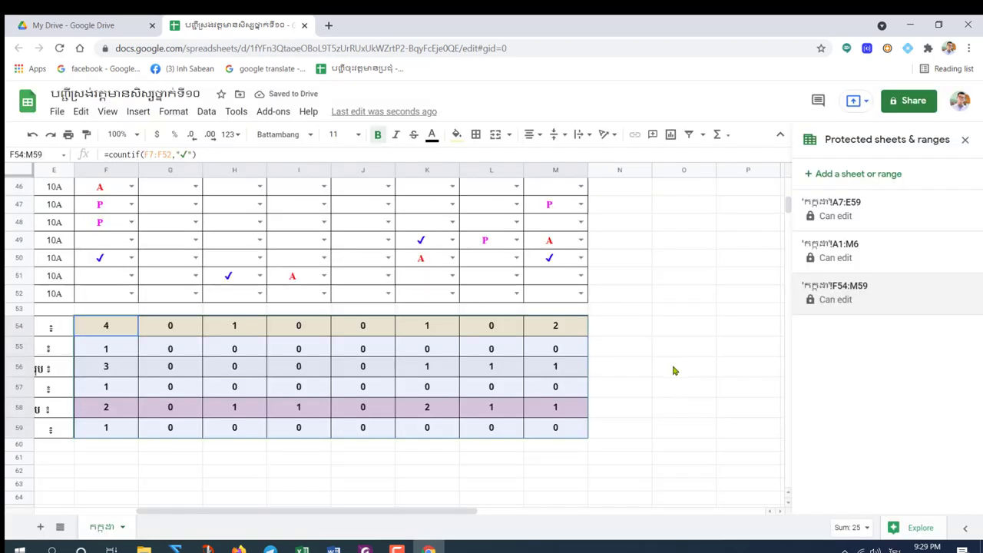
pyautogui.click(676, 367)
pyautogui.scroll(4, 676, 368)
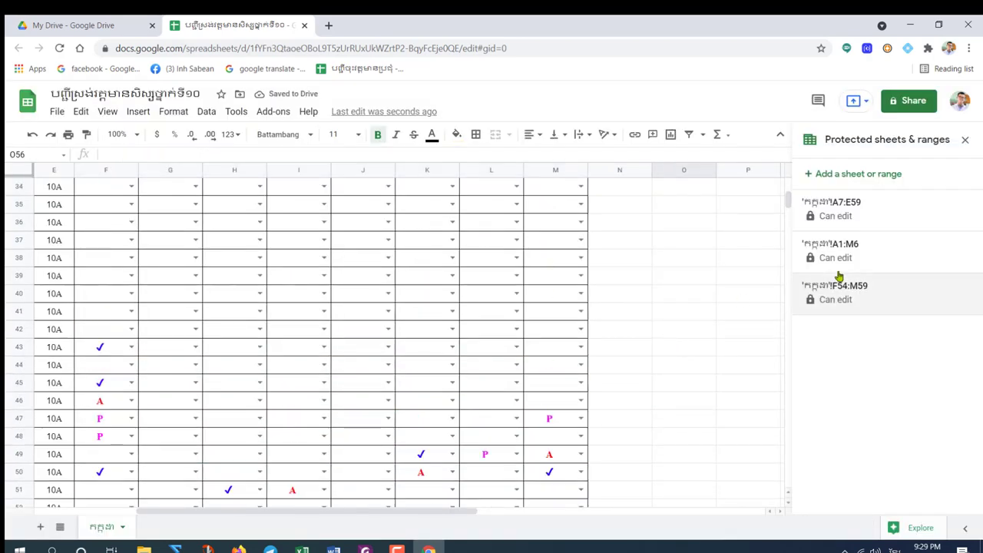
pyautogui.click(965, 140)
pyautogui.click(747, 293)
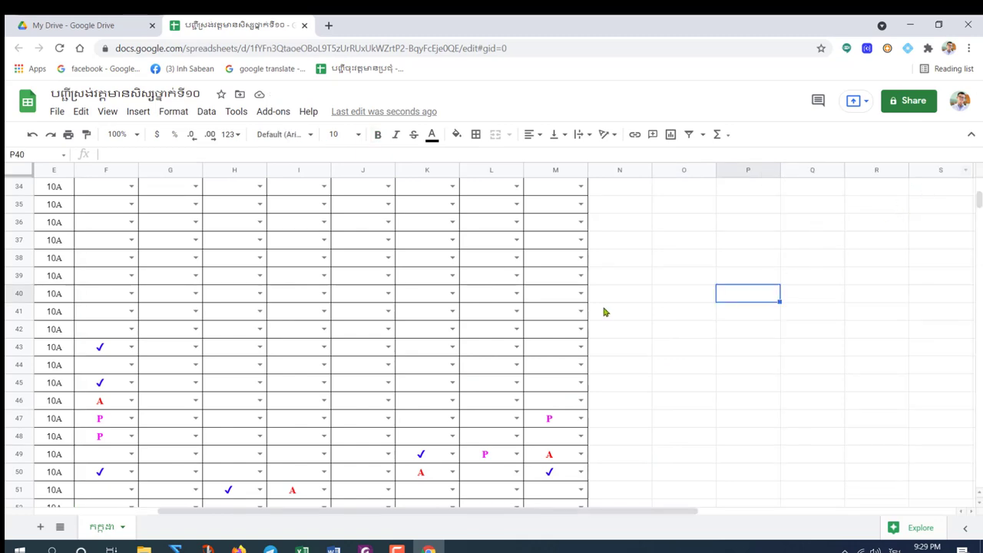
# Freeze the sheet's rows down to the yellow column header row 6.
pyautogui.scroll(9, 365, 276)
pyautogui.scroll(2, 365, 276)
pyautogui.scroll(-4, 365, 276)
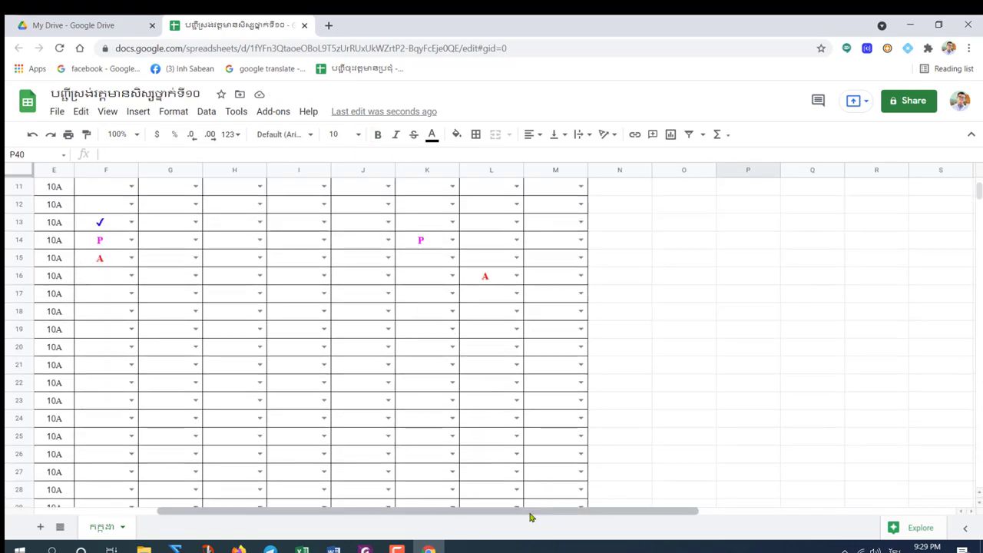
pyautogui.moveTo(530, 512); pyautogui.dragTo(359, 531)
pyautogui.scroll(4, 358, 310)
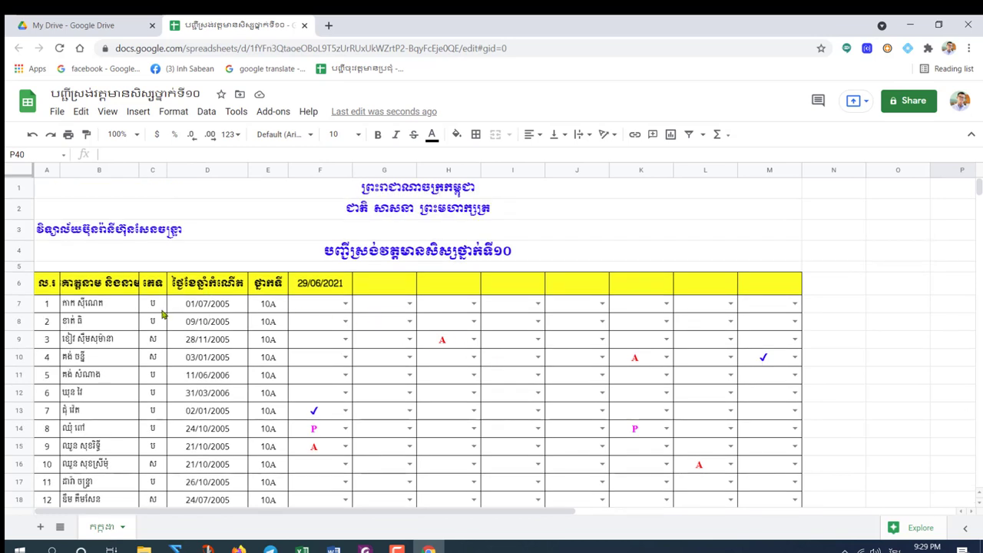
pyautogui.click(266, 291)
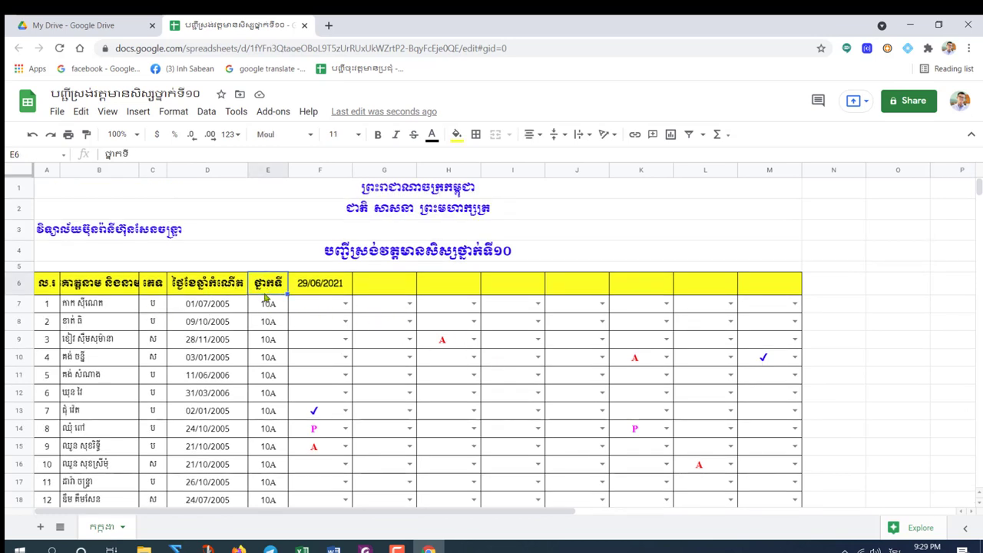
pyautogui.click(220, 292)
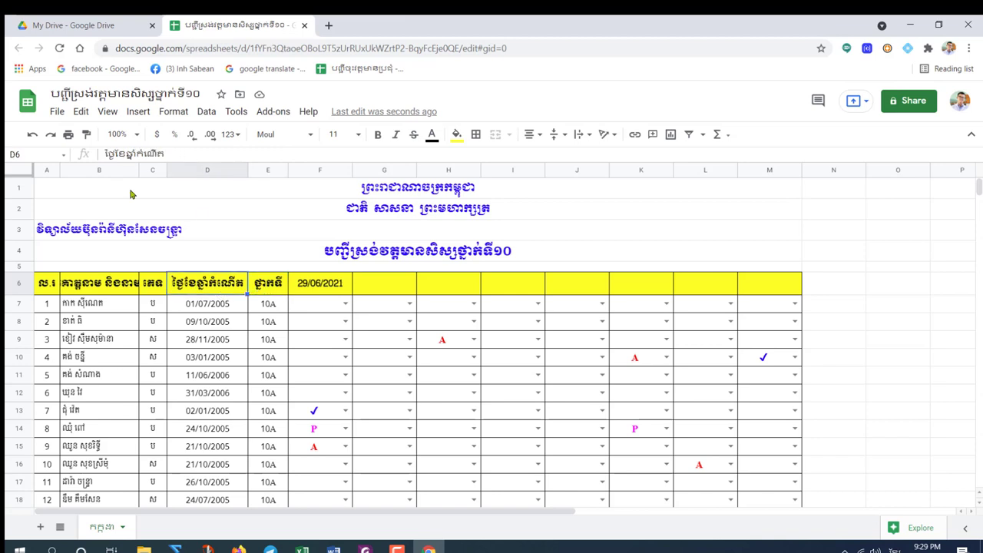
pyautogui.click(108, 112)
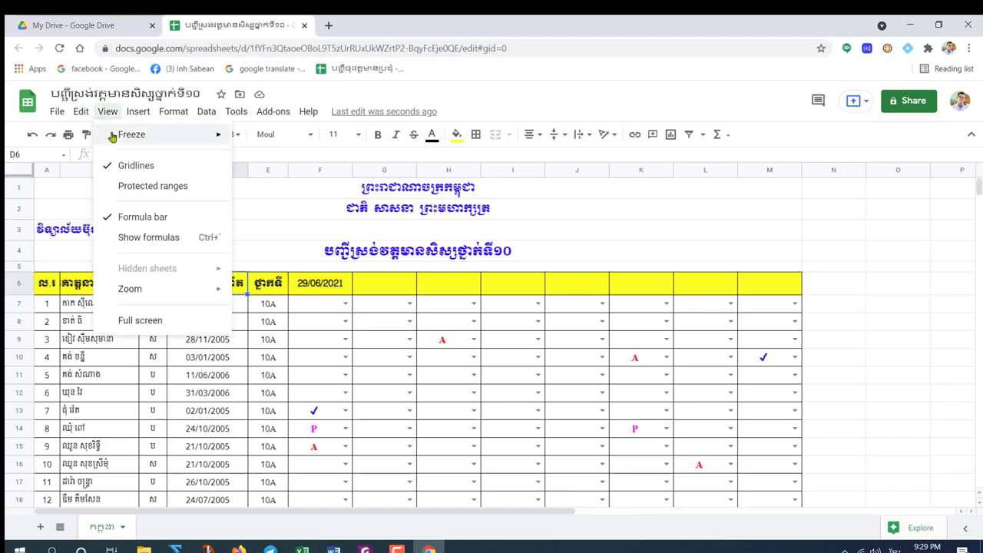
pyautogui.moveTo(187, 139)
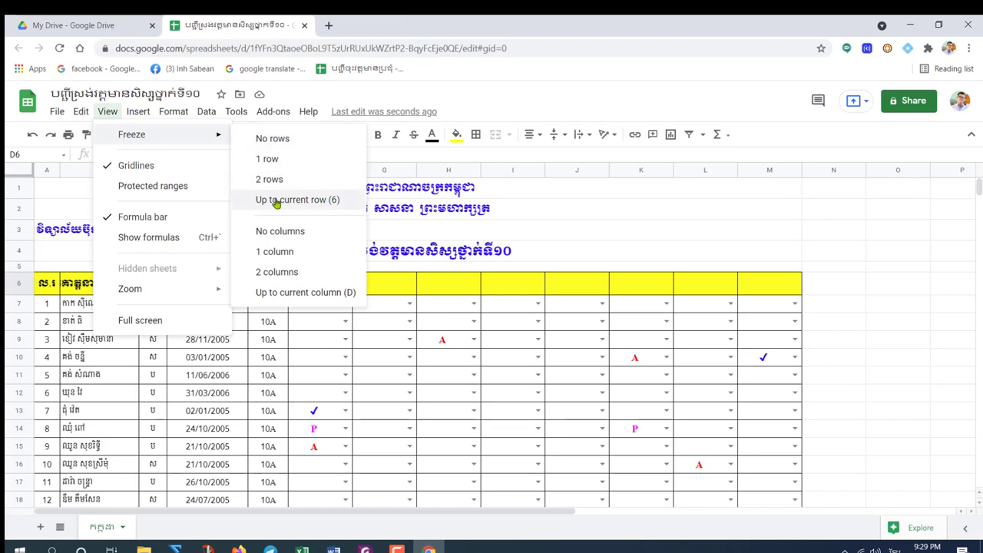
pyautogui.click(321, 201)
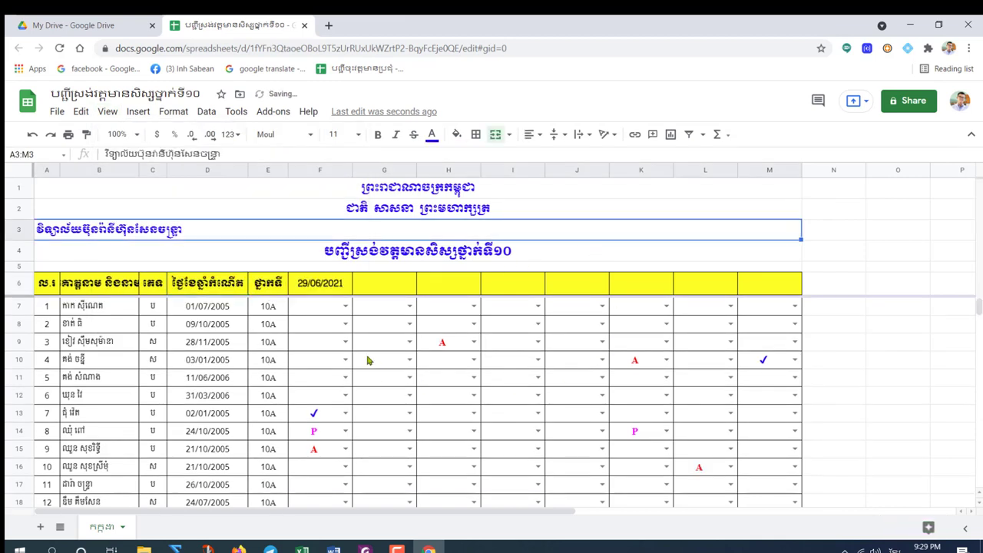
# Look through the student rows to check how the frozen title and header rows behave.
pyautogui.click(357, 348)
pyautogui.scroll(-3, 444, 361)
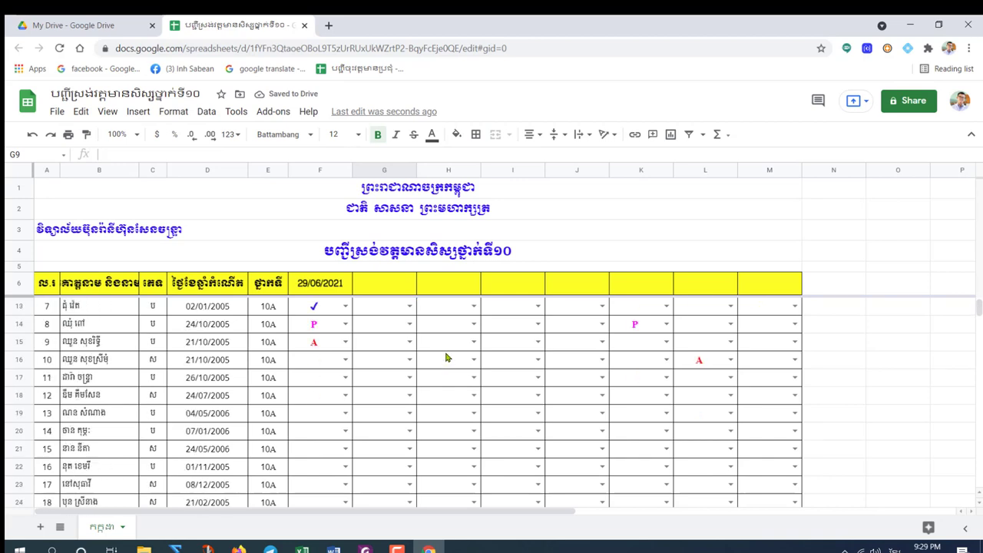
pyautogui.scroll(2, 450, 356)
pyautogui.scroll(1, 450, 361)
pyautogui.scroll(-10, 451, 377)
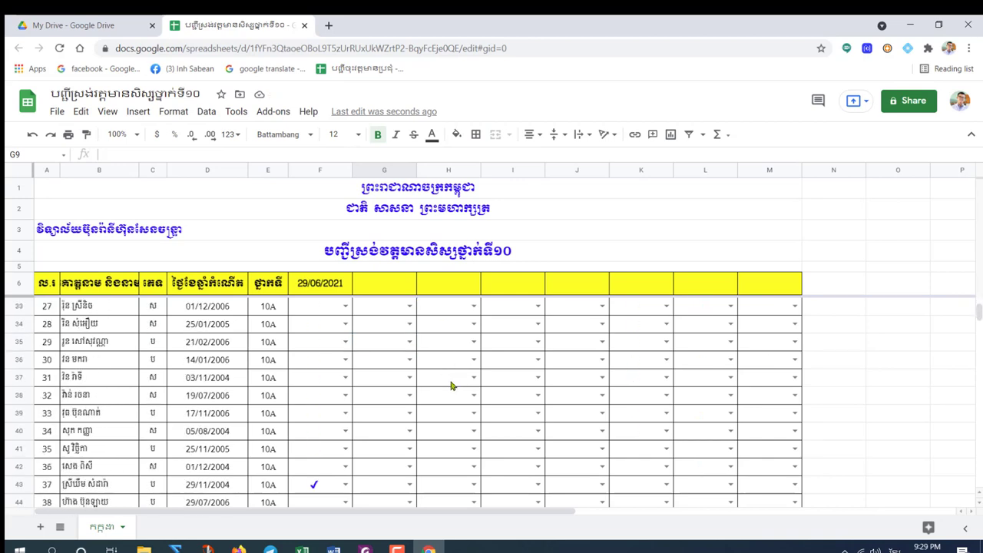
pyautogui.scroll(5, 454, 379)
pyautogui.scroll(7, 454, 379)
# Enter the date 30/07/2021 in header cell G6 using the date picker.
pyautogui.doubleClick(391, 292)
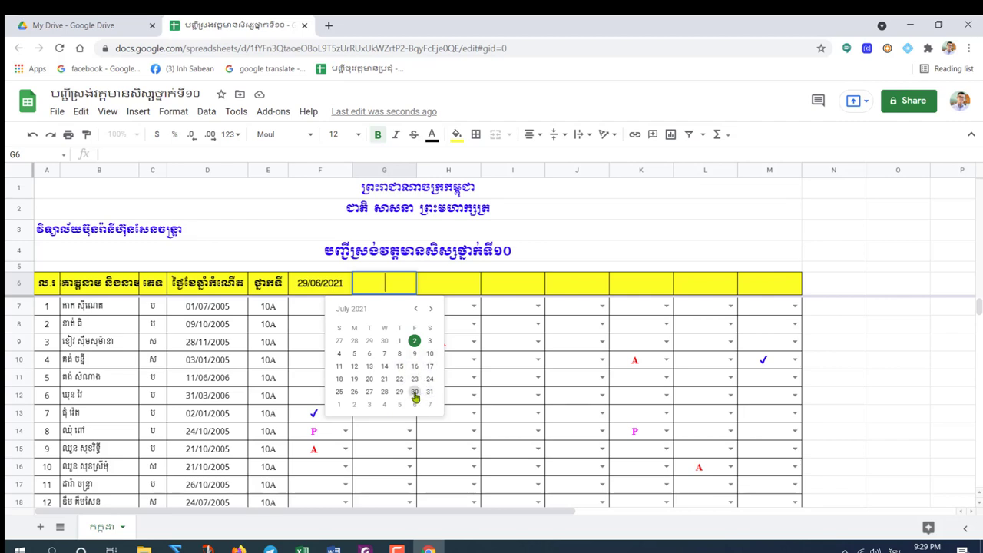
pyautogui.click(415, 393)
pyautogui.click(427, 292)
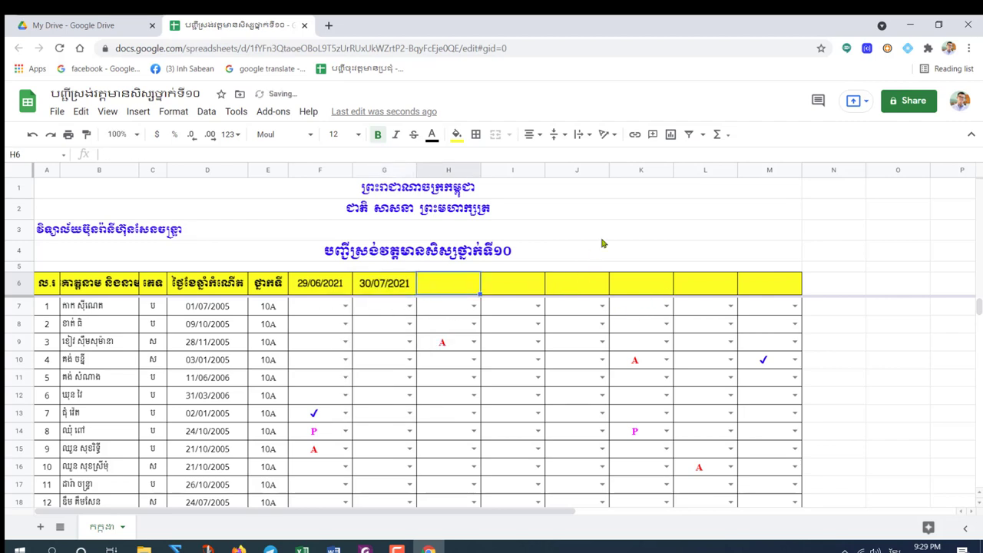
pyautogui.click(601, 231)
pyautogui.scroll(-4, 413, 432)
pyautogui.scroll(4, 422, 433)
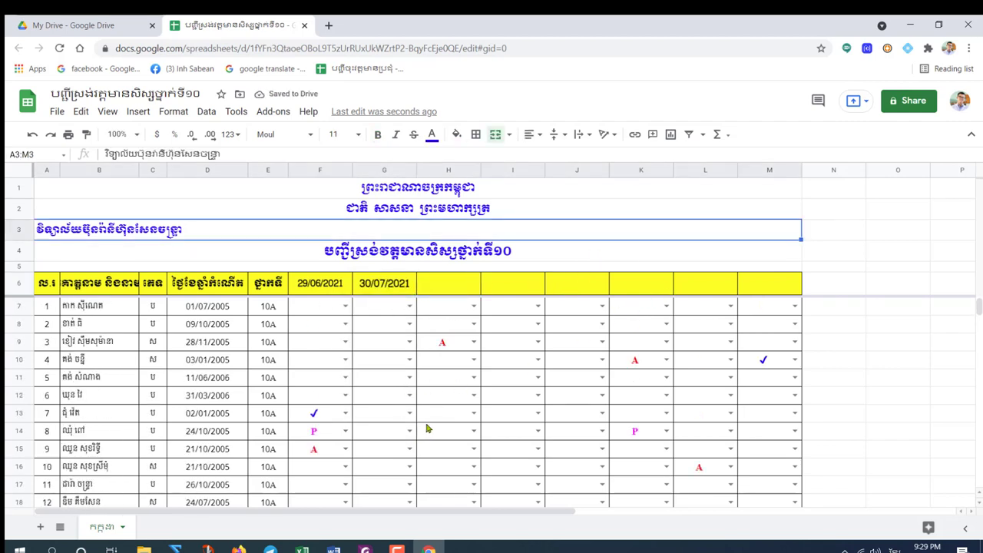
# Clear all sample attendance marks from F7:M52 and check the emptied table and its summary rows.
pyautogui.moveTo(322, 306); pyautogui.dragTo(766, 441)
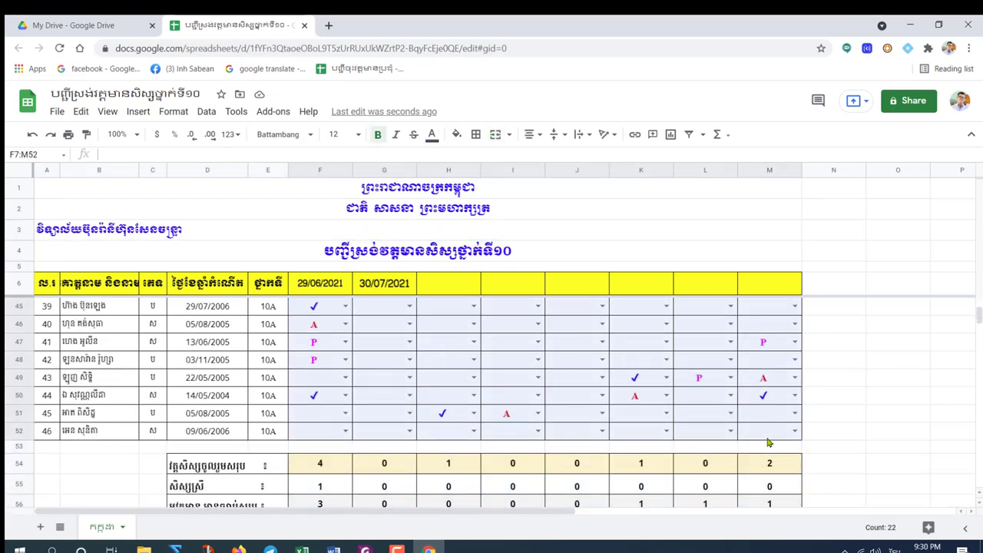
pyautogui.press('Delete')
pyautogui.click(842, 397)
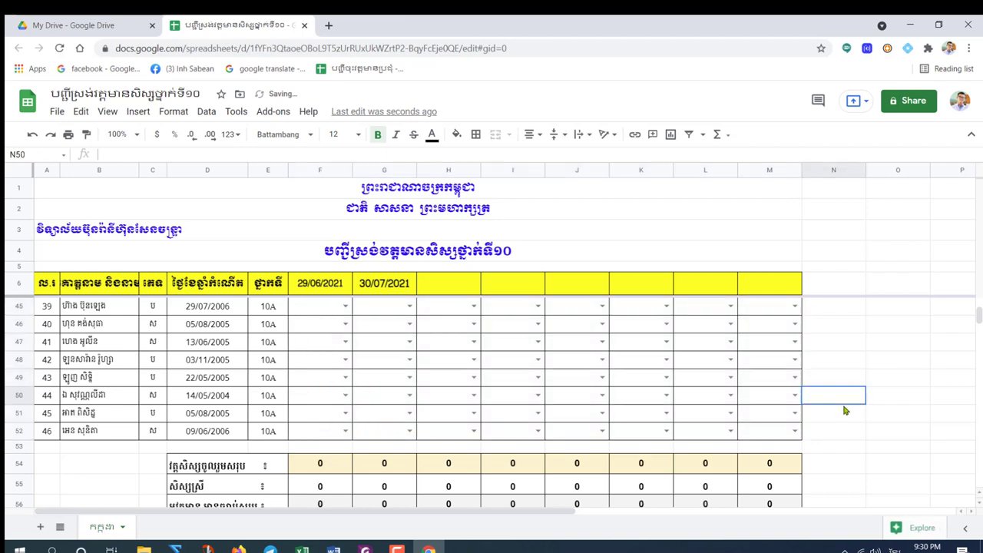
pyautogui.scroll(10, 374, 340)
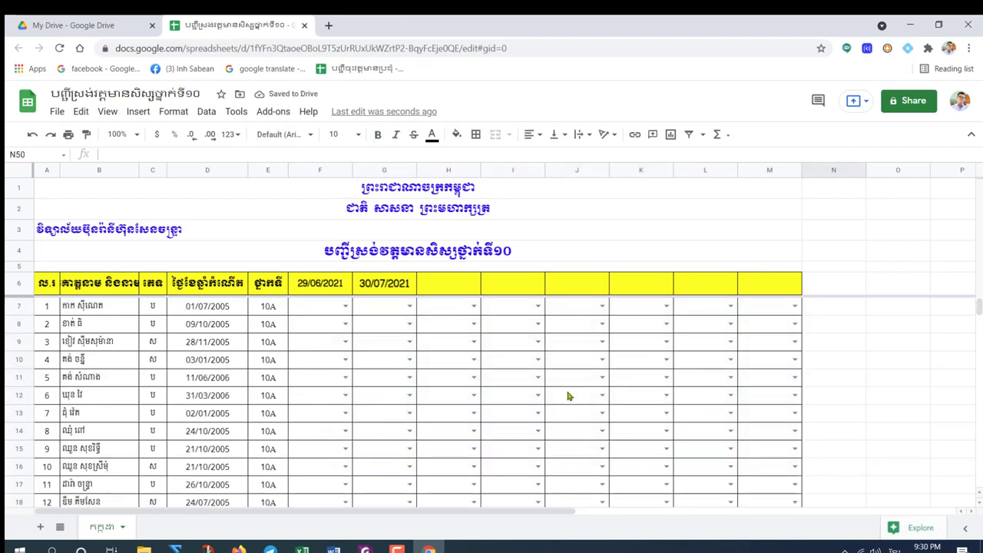
pyautogui.scroll(-15, 358, 395)
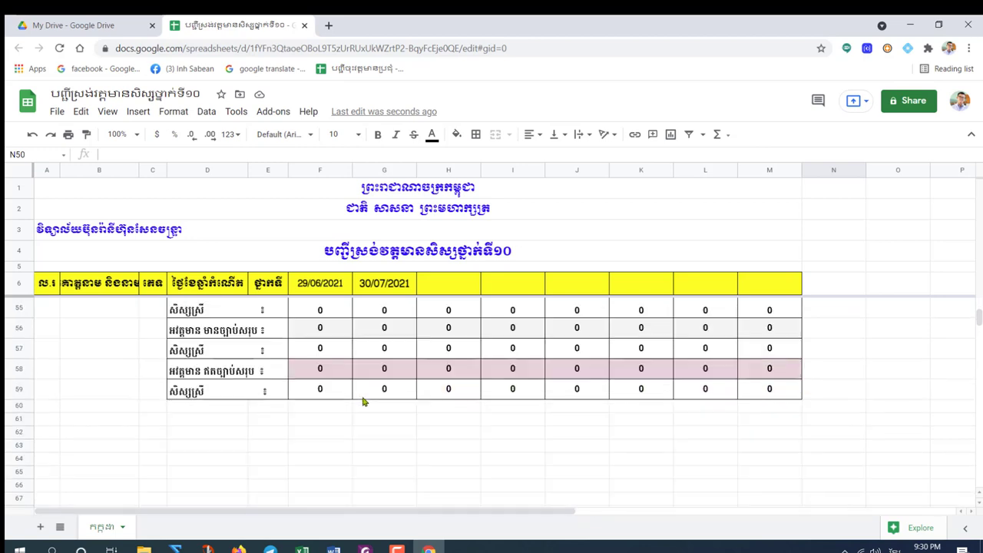
pyautogui.scroll(6, 364, 402)
pyautogui.scroll(9, 369, 402)
pyautogui.click(740, 228)
pyautogui.click(773, 211)
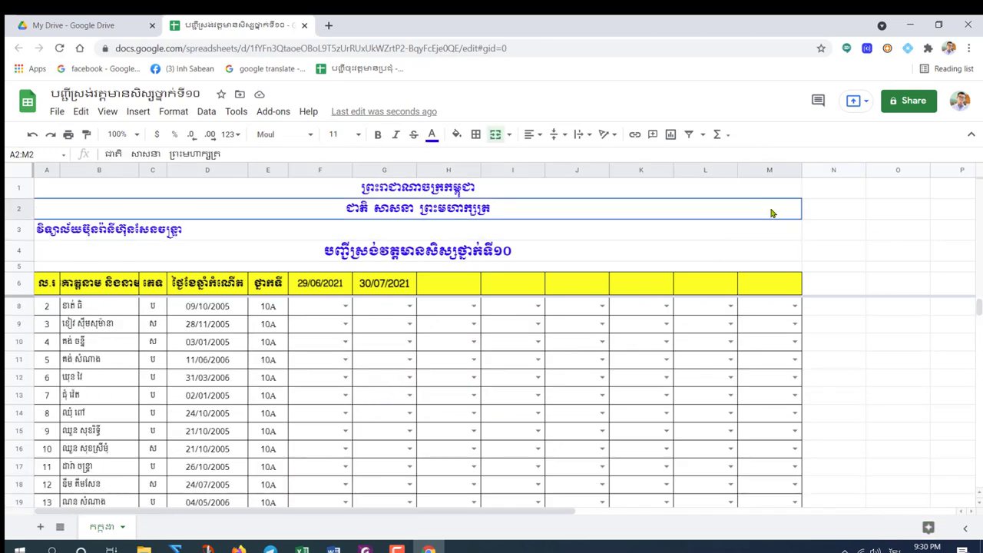
pyautogui.click(877, 213)
pyautogui.click(886, 229)
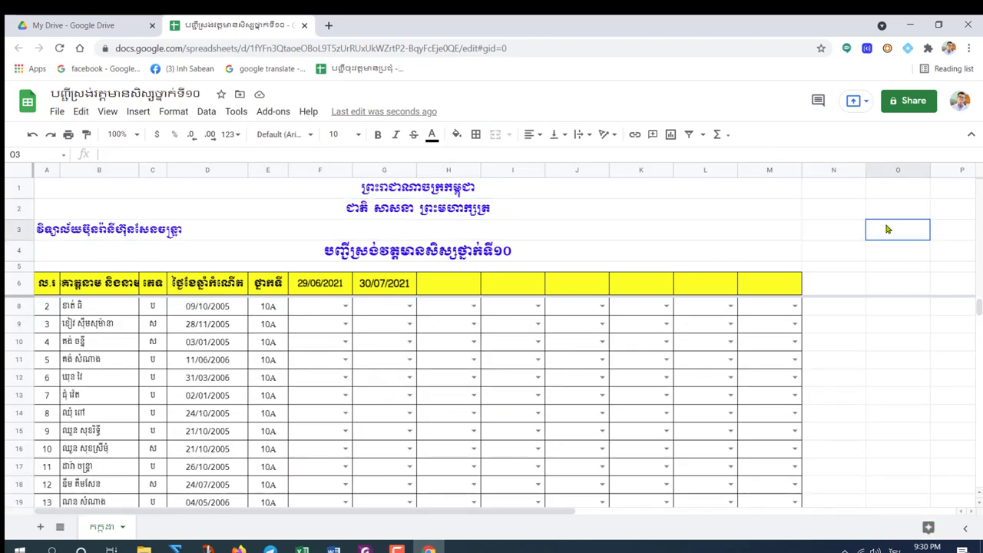
pyautogui.moveTo(840, 192); pyautogui.dragTo(849, 234)
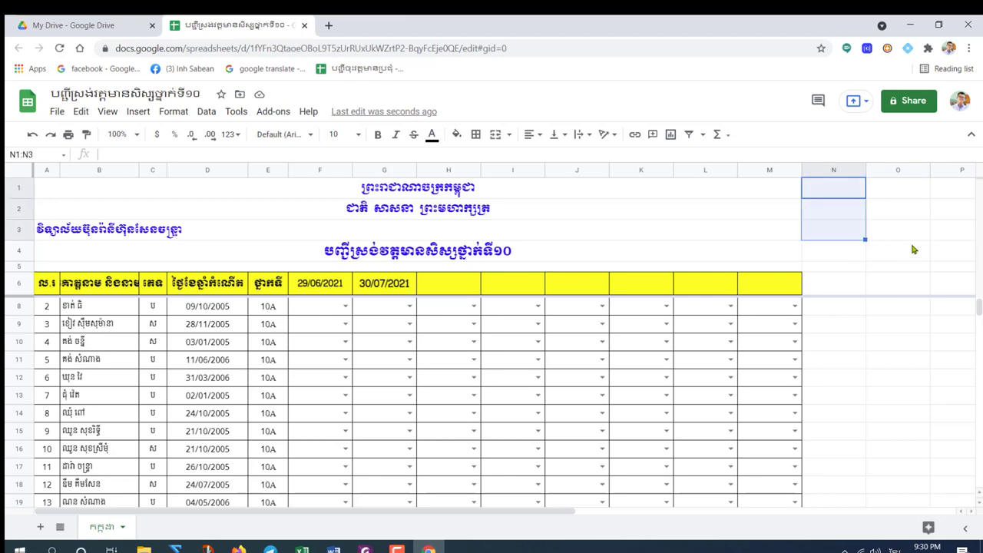
pyautogui.click(915, 250)
# Preview the print layout of the current sheet and return to it without printing.
pyautogui.click(67, 135)
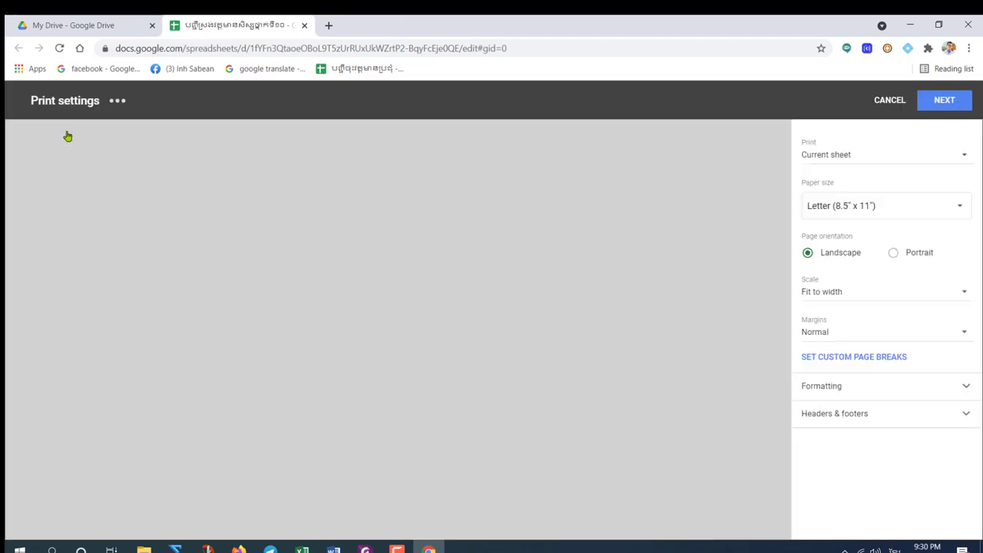
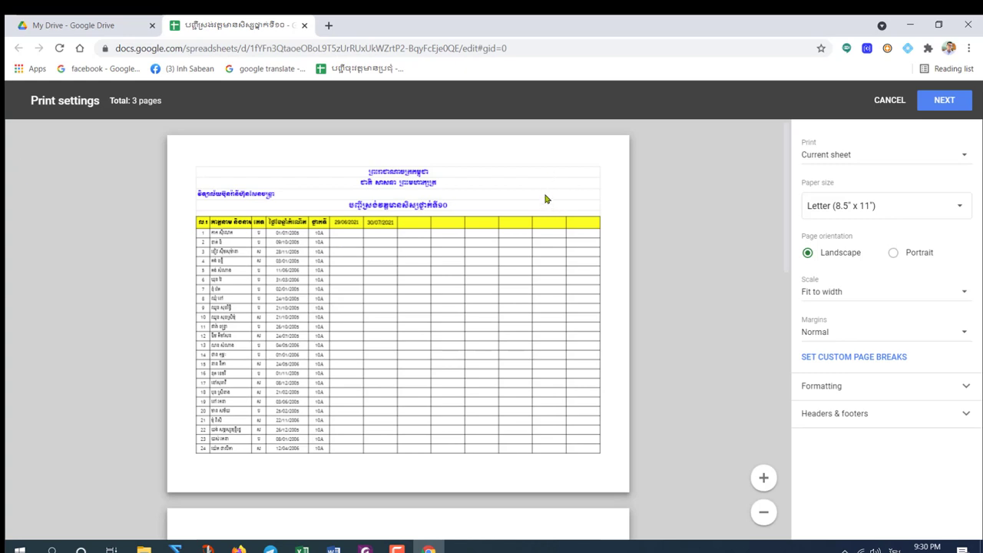
pyautogui.click(890, 100)
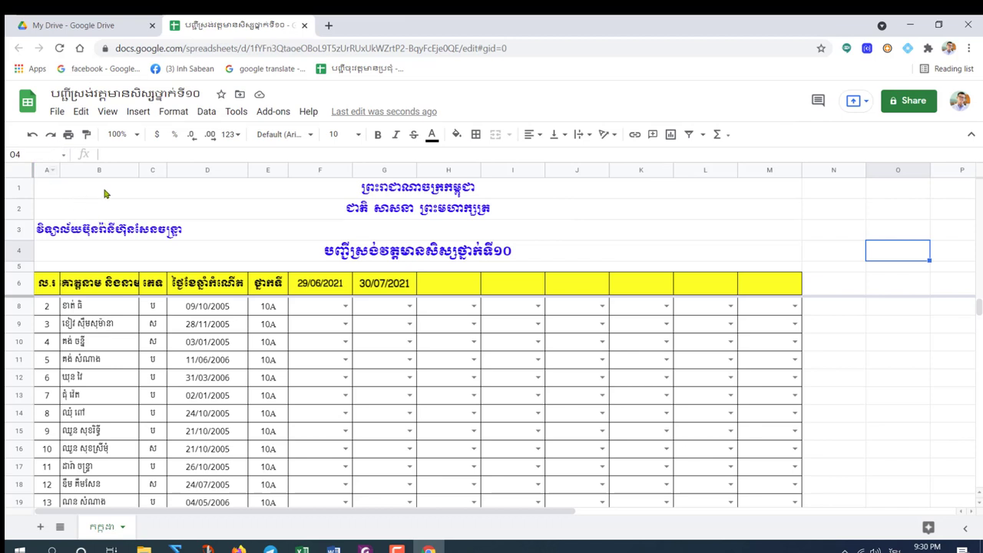
# Hide the gridlines of the attendance sheet and check the area around the table.
pyautogui.click(15, 174)
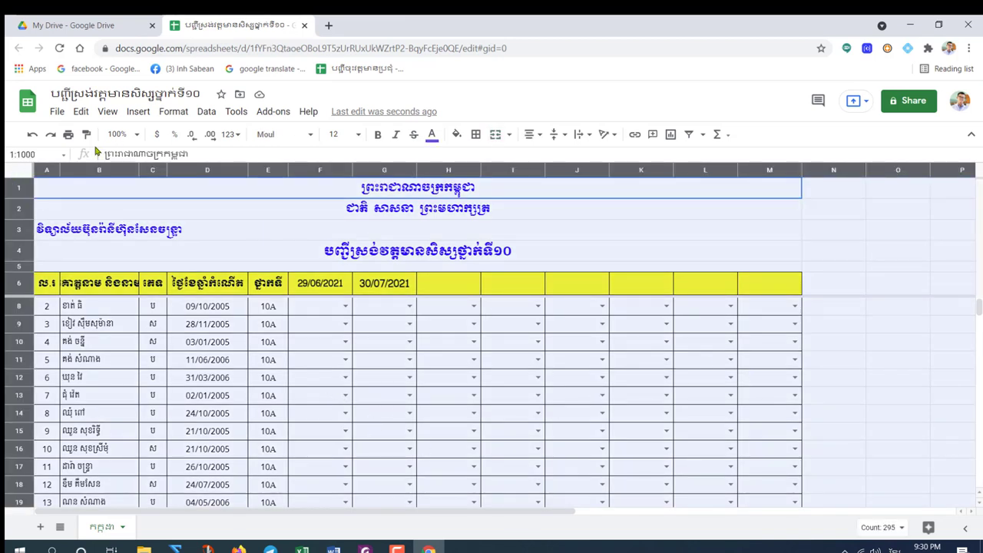
pyautogui.click(108, 112)
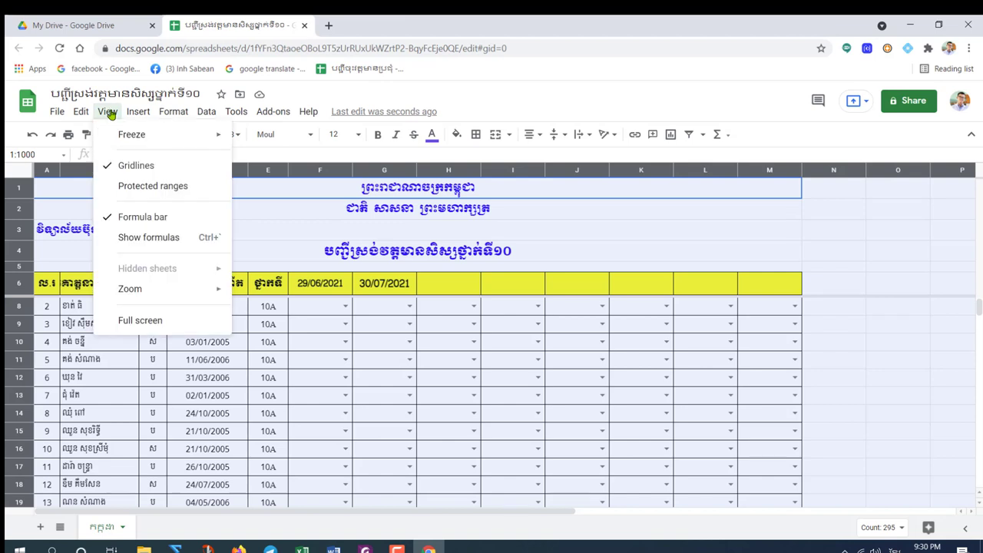
pyautogui.click(108, 166)
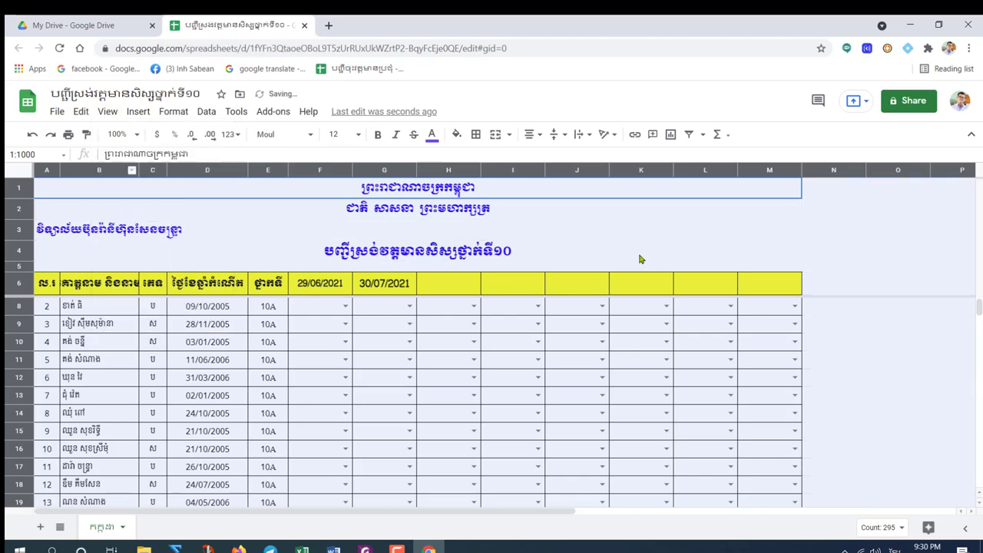
pyautogui.press('Down')
pyautogui.press('Down')
pyautogui.scroll(1, 842, 392)
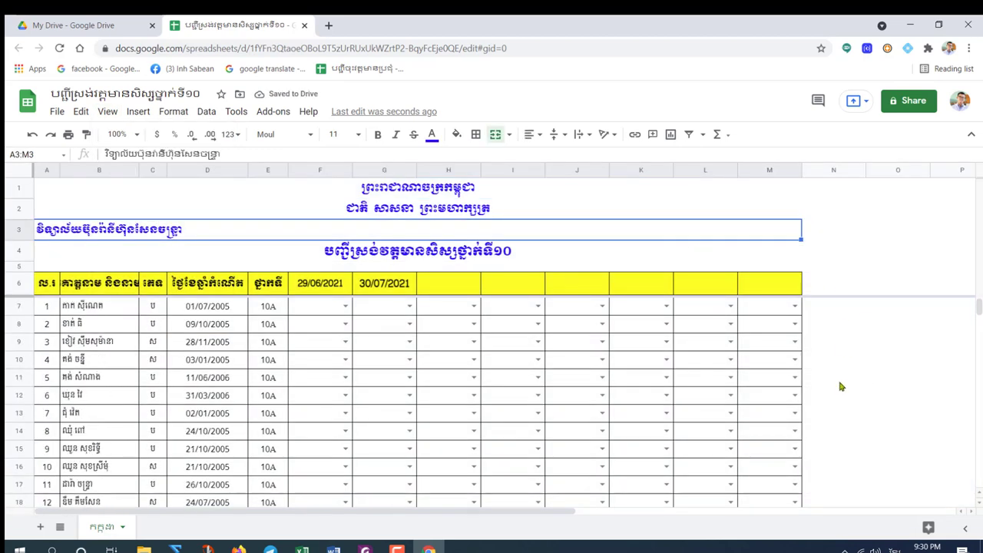
pyautogui.click(843, 230)
pyautogui.scroll(-2, 855, 377)
pyautogui.scroll(2, 854, 377)
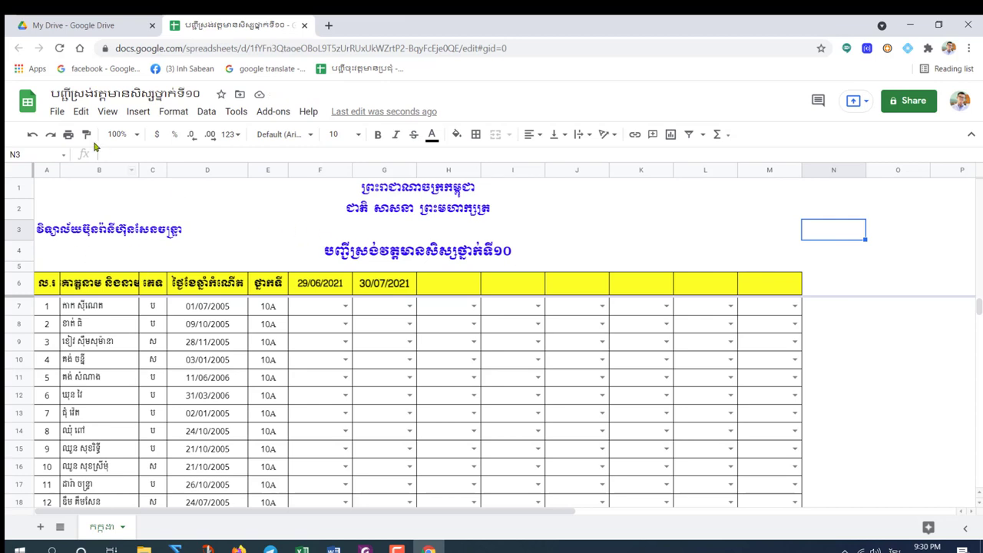
# Set up printing of the current sheet on A4 paper in portrait orientation and check the page preview.
pyautogui.click(68, 135)
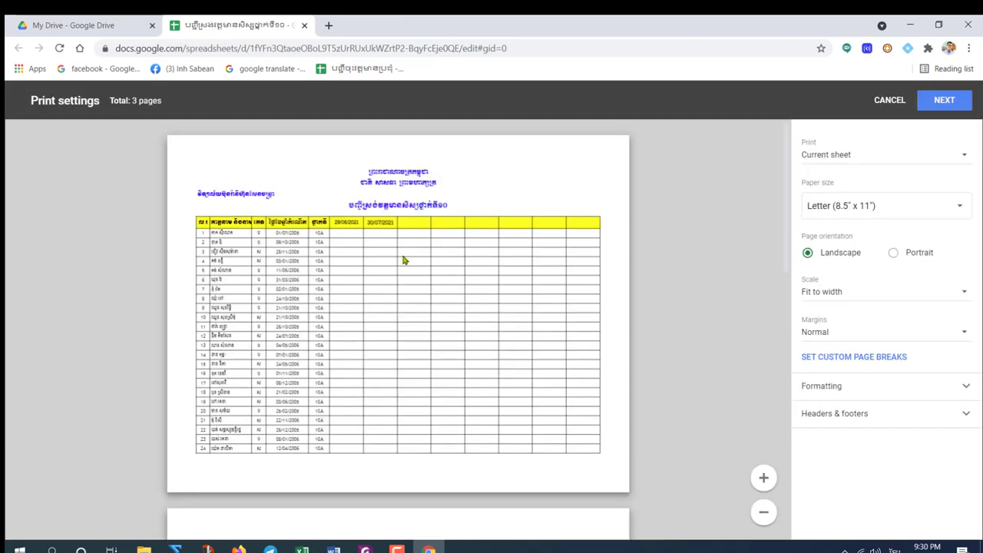
pyautogui.click(837, 206)
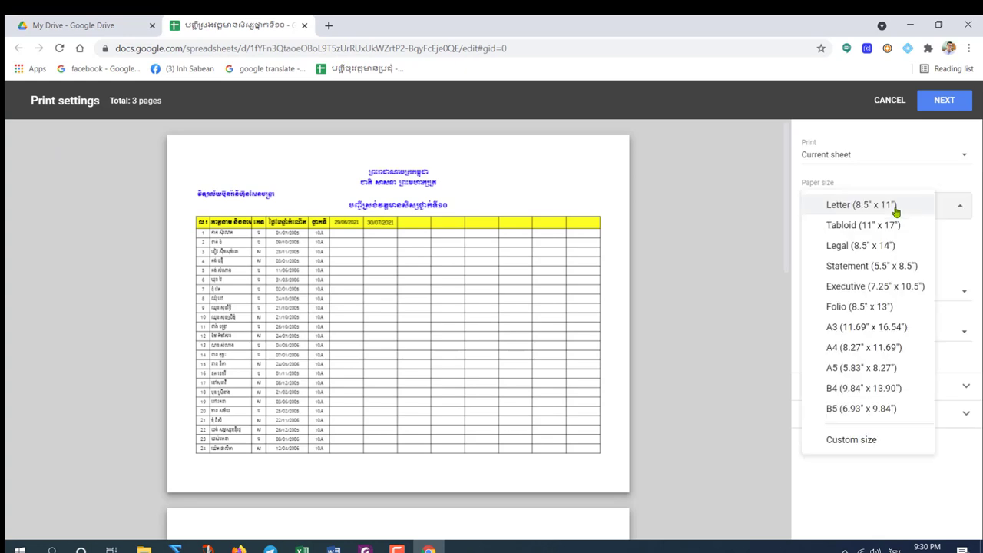
pyautogui.click(848, 355)
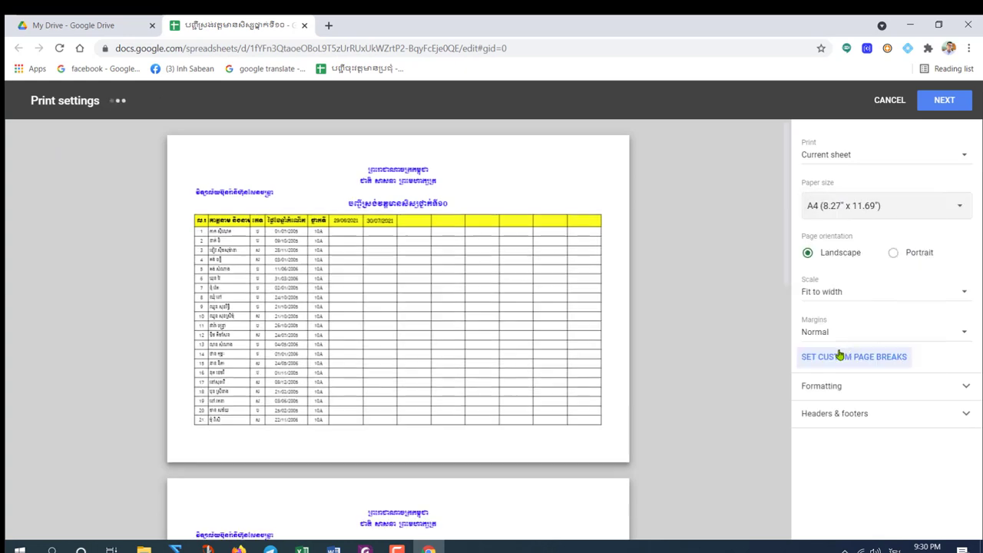
pyautogui.click(894, 255)
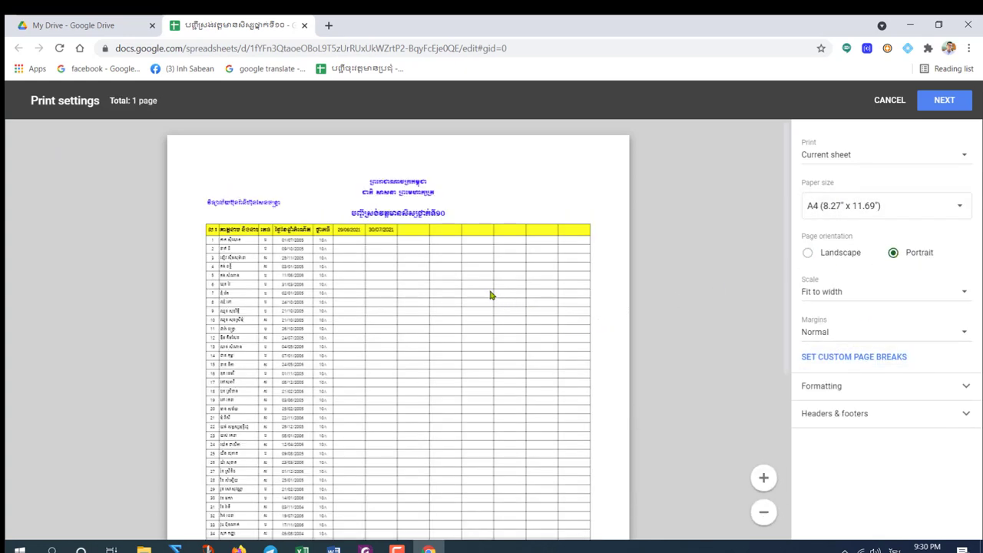
pyautogui.scroll(-5, 491, 297)
pyautogui.scroll(5, 415, 293)
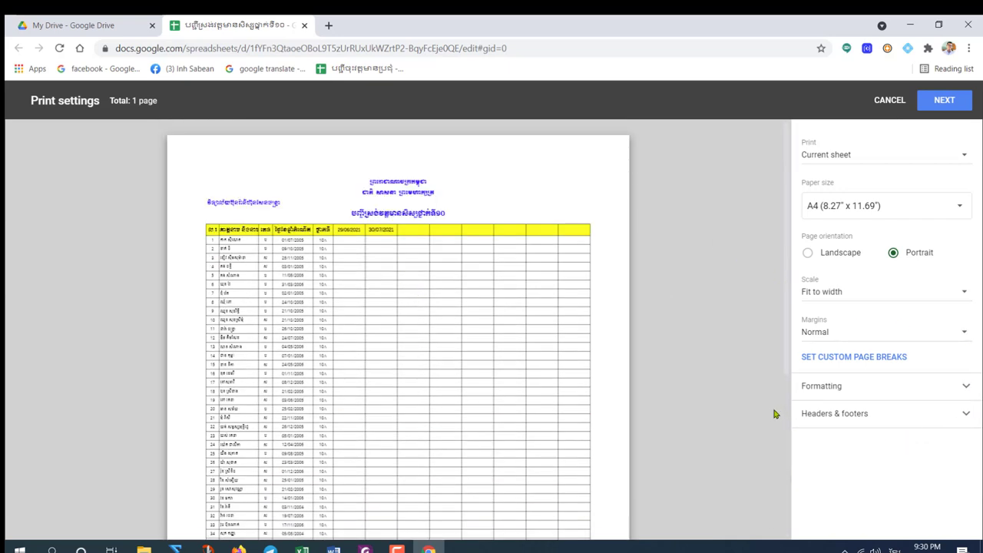
# Review the margin and scale options, keep Fit to width, and inspect the previewed page down to the summary rows.
pyautogui.click(852, 338)
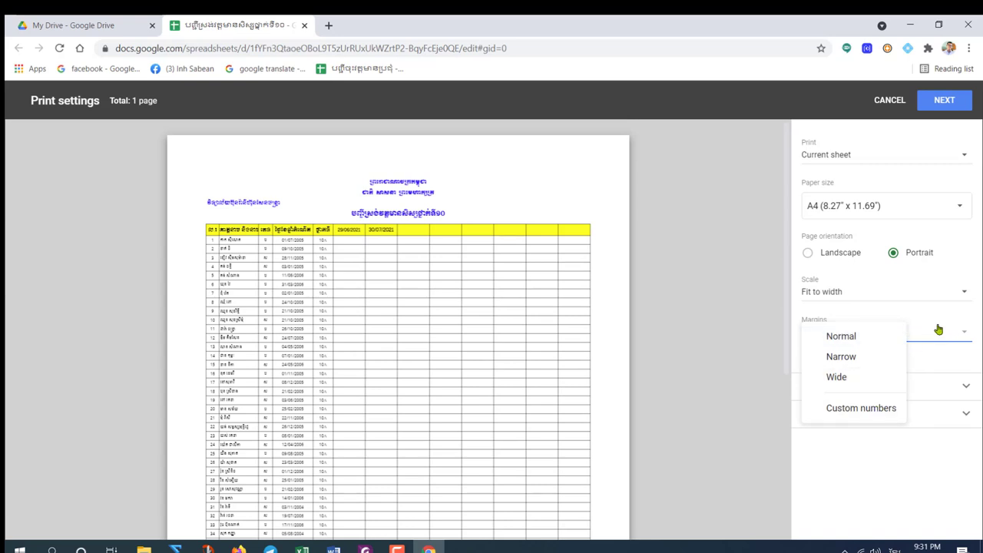
pyautogui.click(919, 290)
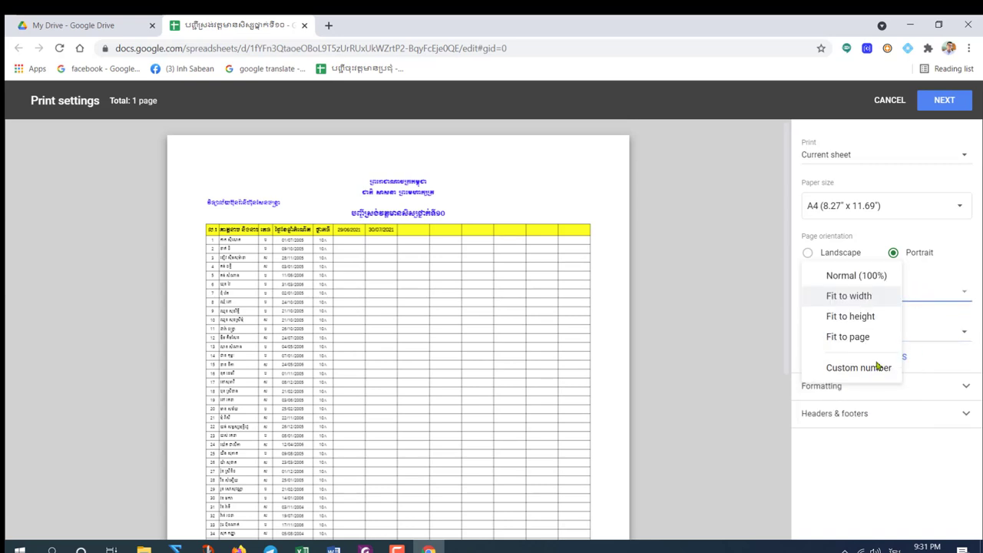
pyautogui.click(849, 296)
pyautogui.scroll(-4, 422, 323)
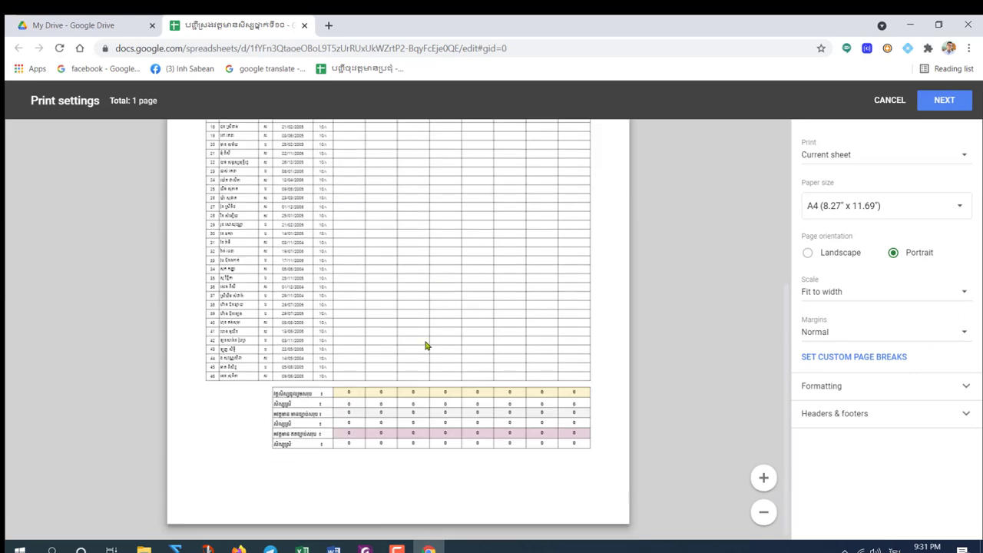
pyautogui.scroll(4, 405, 384)
pyautogui.scroll(-4, 404, 362)
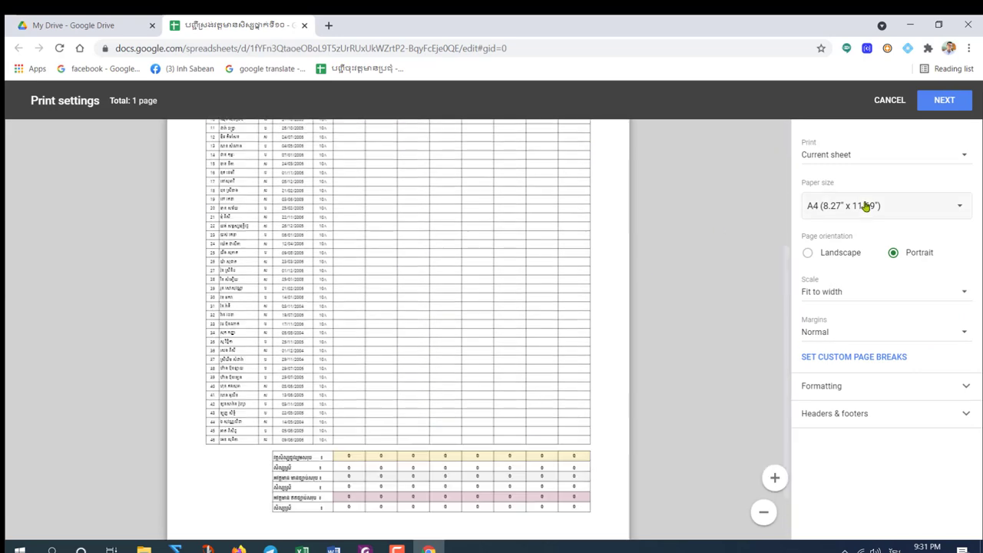
# Save the print output as a PDF on the Desktop under the suggested file name.
pyautogui.click(944, 100)
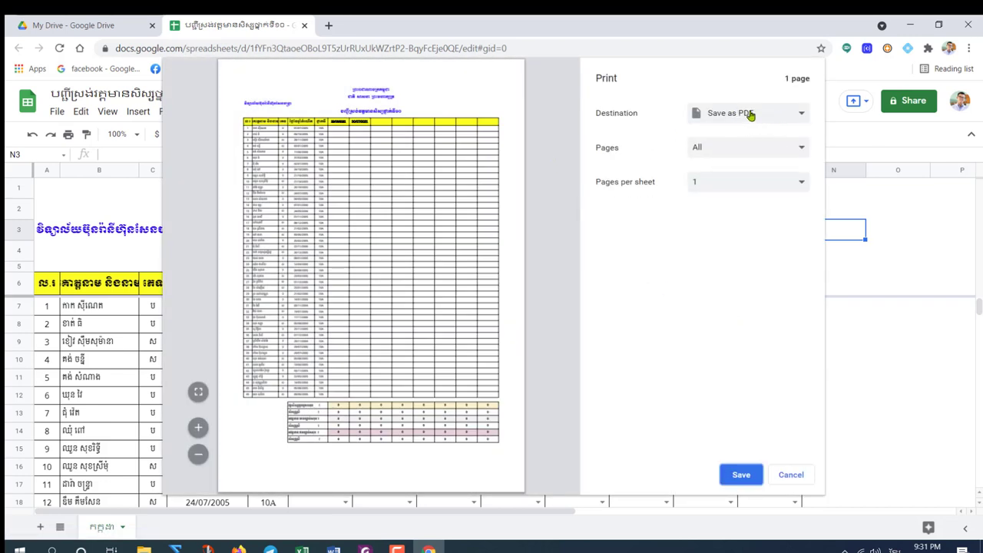
pyautogui.click(740, 476)
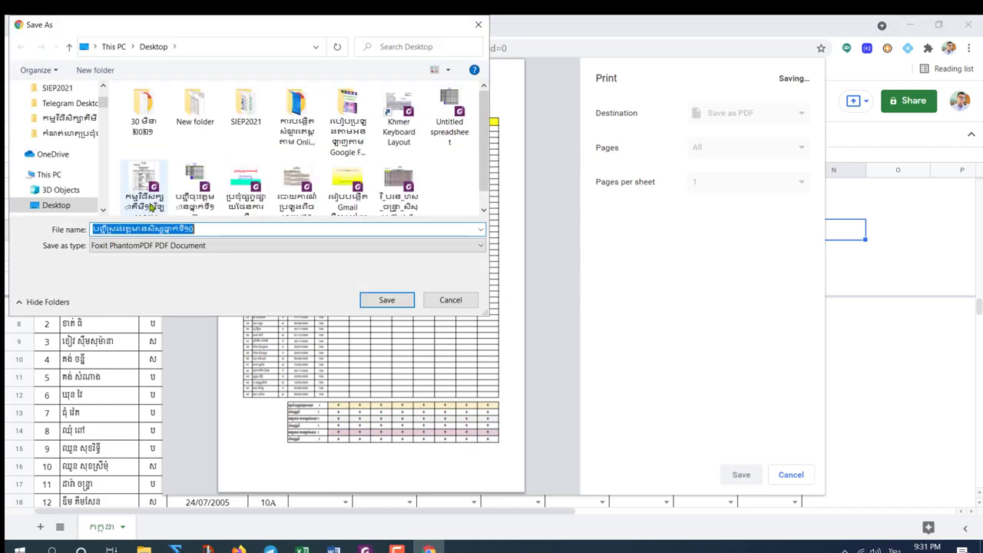
pyautogui.click(384, 301)
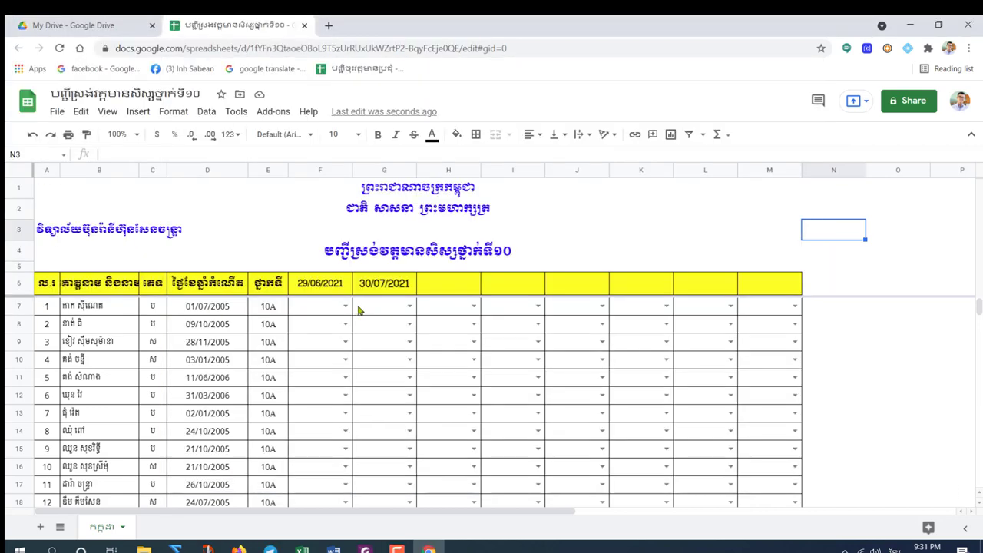
# Open the saved attendance PDF from the desktop in Foxit PhantomPDF, look through its page, and return to the spreadsheet in Chrome.
pyautogui.click(910, 25)
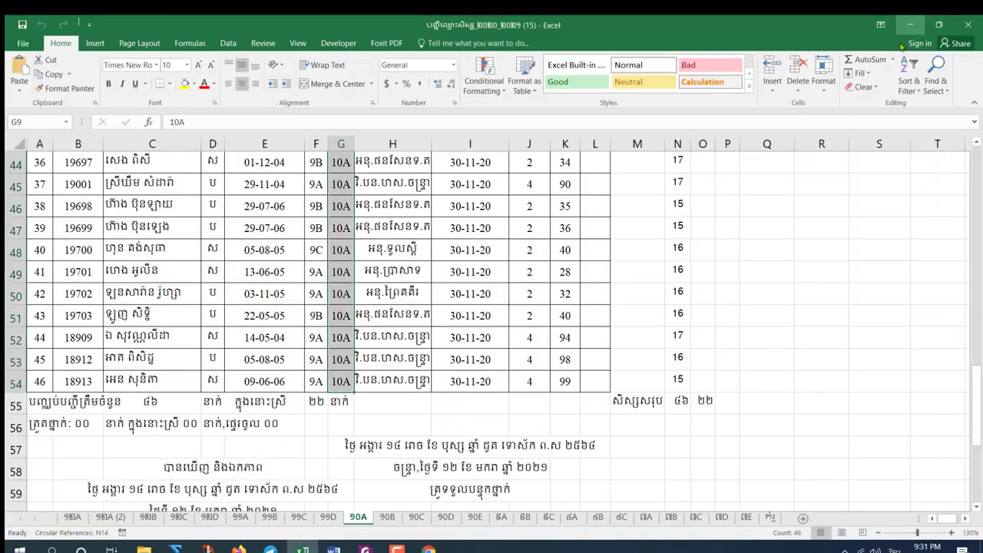
pyautogui.click(910, 26)
pyautogui.doubleClick(511, 246)
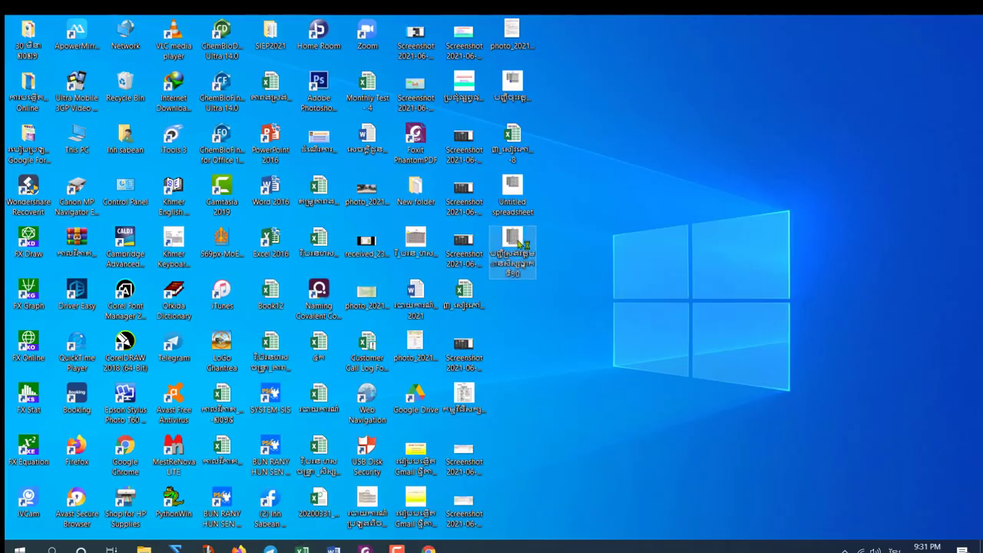
pyautogui.scroll(-10, 416, 362)
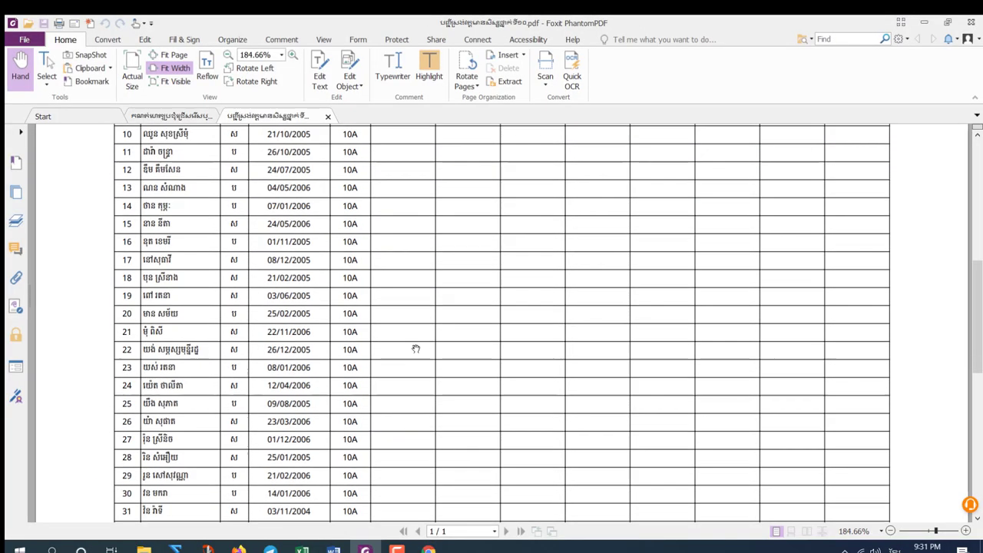
pyautogui.scroll(-3, 416, 362)
pyautogui.scroll(12, 403, 349)
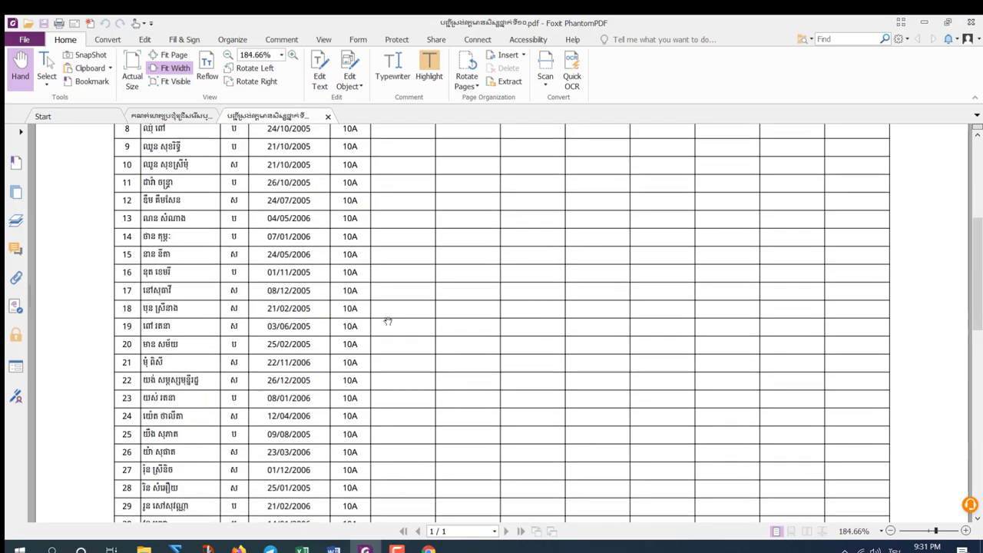
pyautogui.click(924, 22)
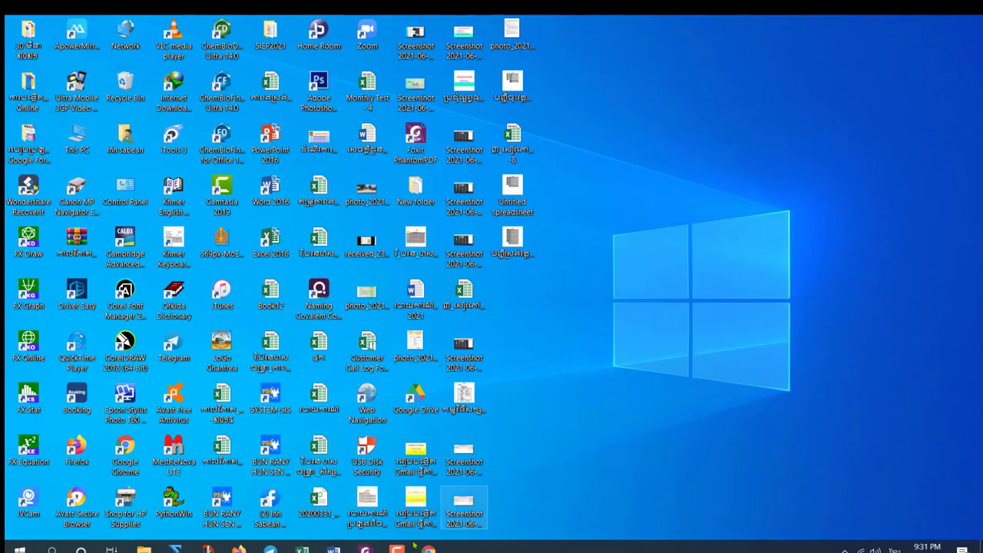
pyautogui.moveTo(397, 550)
pyautogui.moveTo(428, 550)
pyautogui.click(422, 509)
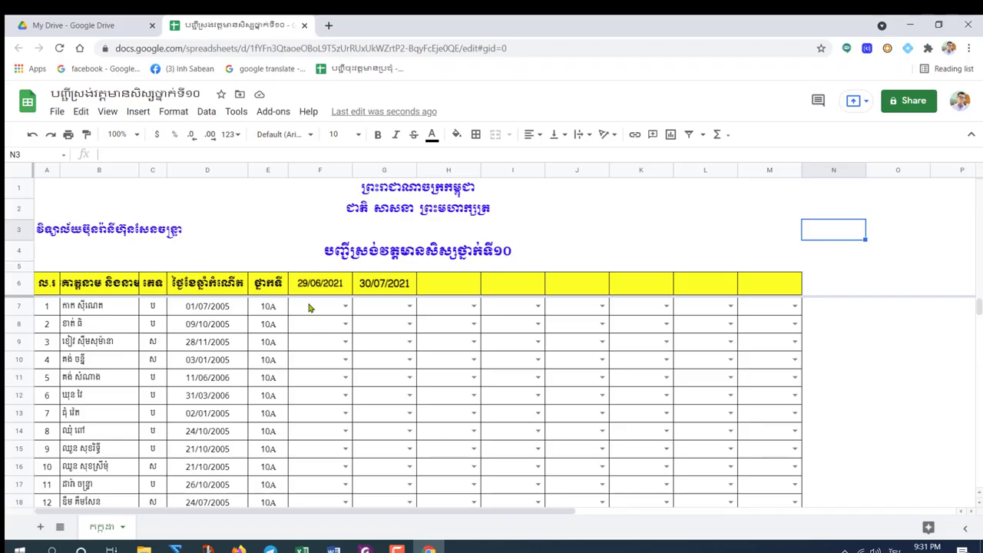
# Duplicate the កក្កដា sheet within the same spreadsheet.
pyautogui.scroll(-10, 659, 415)
pyautogui.scroll(-8, 352, 358)
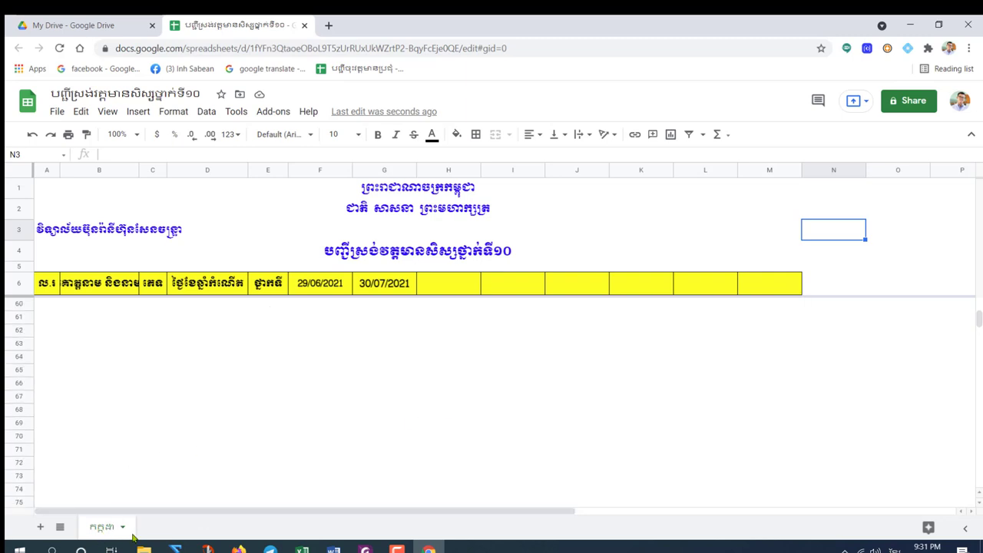
pyautogui.click(124, 528)
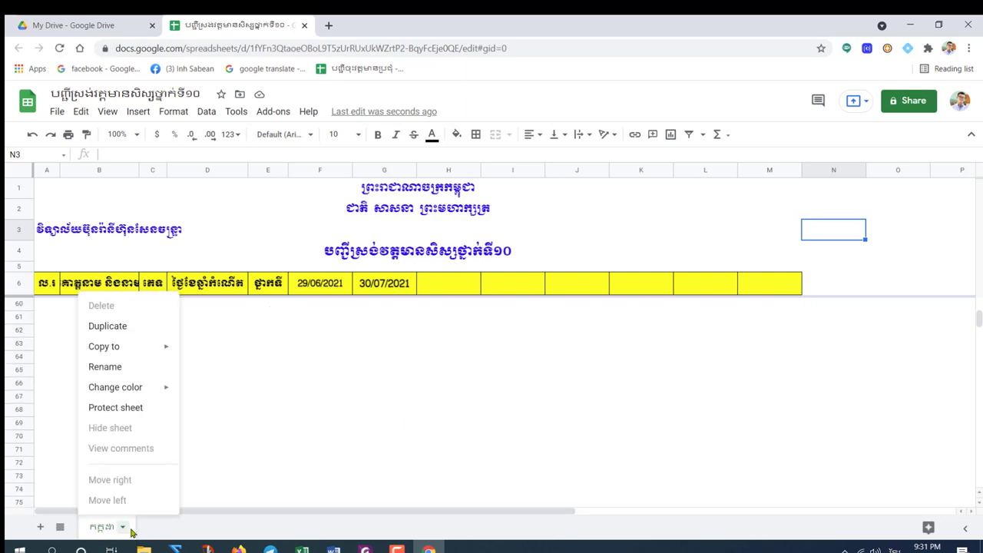
pyautogui.click(350, 463)
pyautogui.click(123, 529)
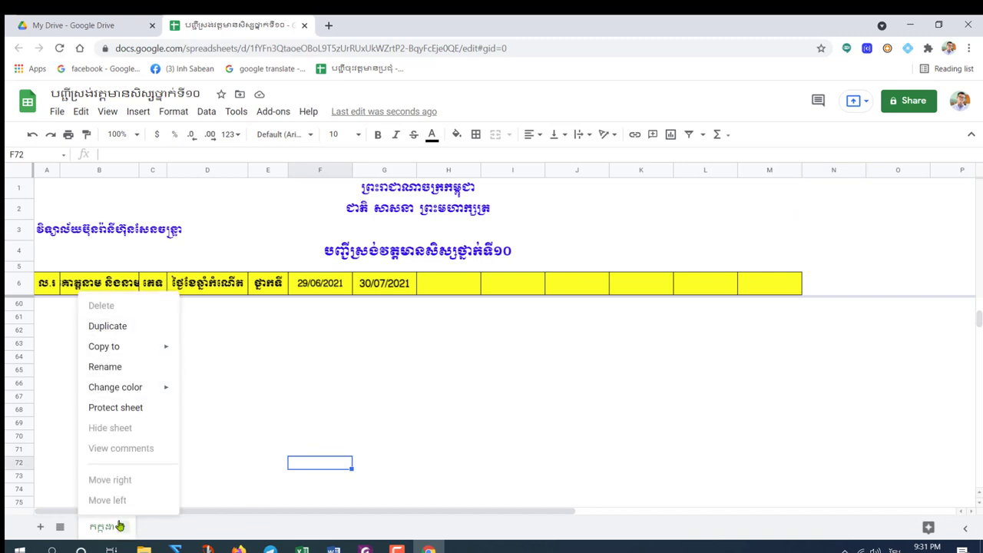
pyautogui.click(124, 529)
pyautogui.click(124, 528)
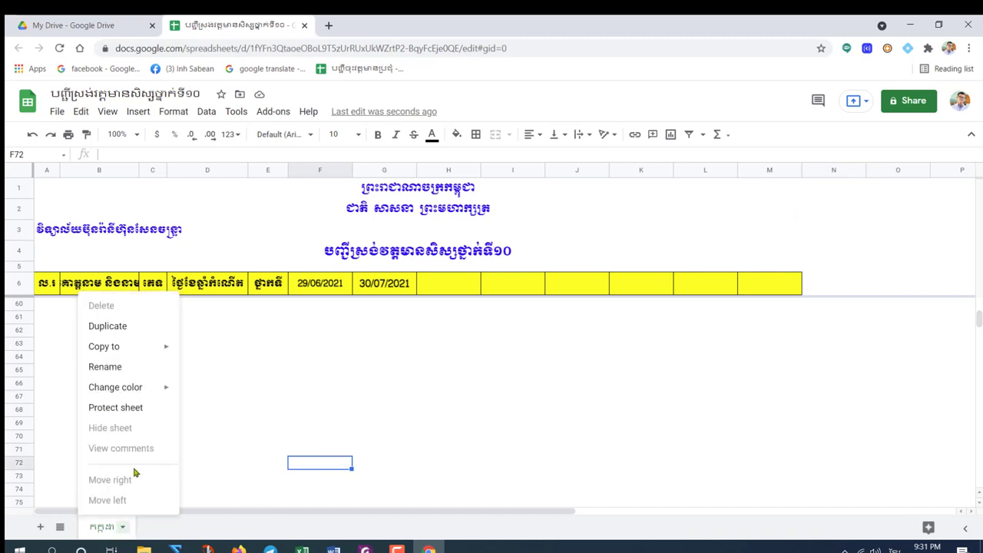
pyautogui.click(108, 326)
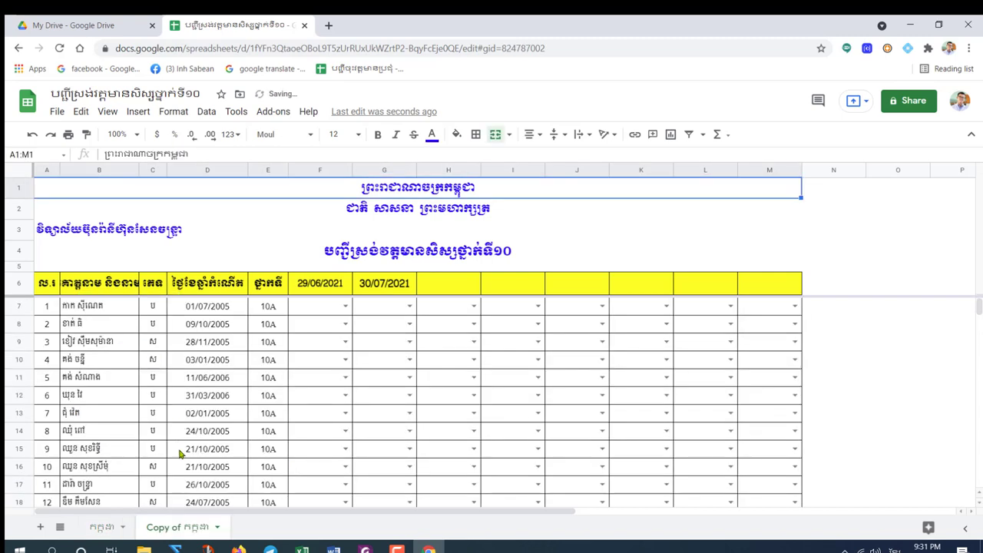
# Examine the duplicated sheet's student rows and summary rows against the original layout.
pyautogui.click(897, 394)
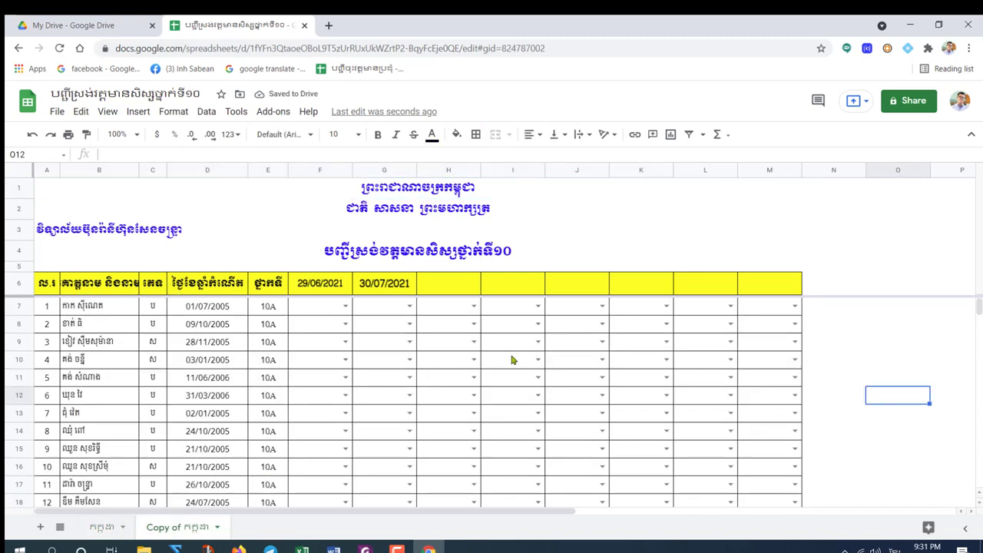
pyautogui.scroll(-7, 308, 392)
pyautogui.scroll(7, 540, 413)
pyautogui.scroll(-11, 449, 443)
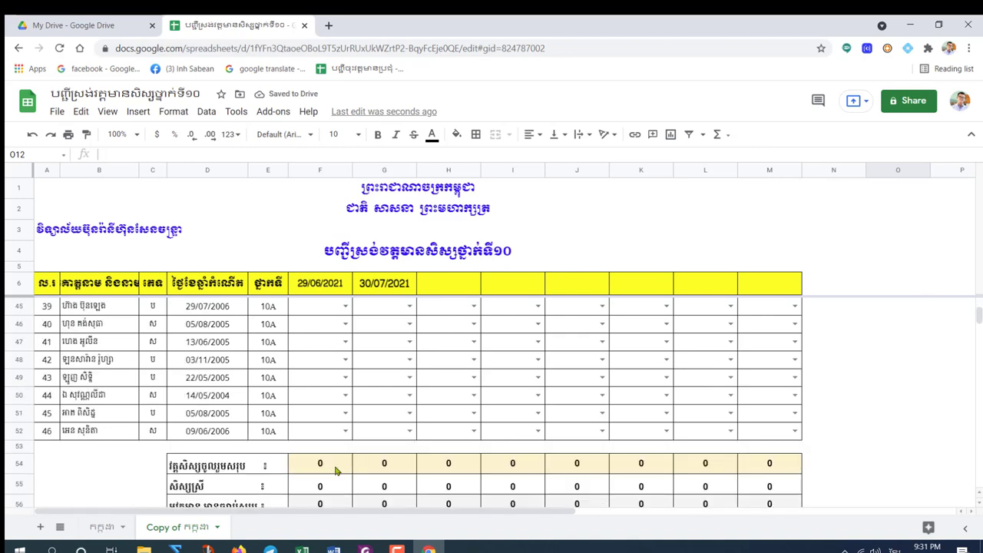
pyautogui.scroll(8, 311, 457)
pyautogui.scroll(3, 311, 457)
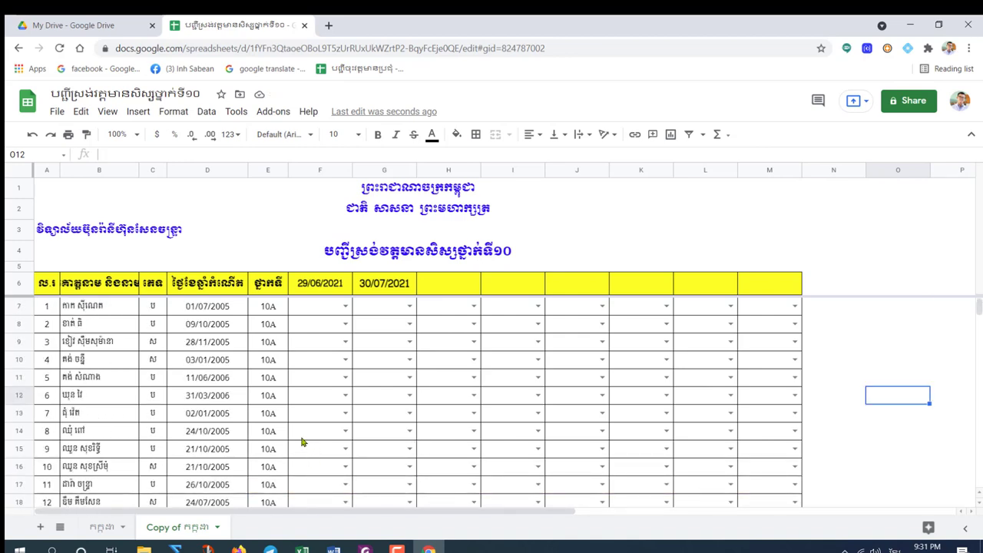
# Rename the copied sheet as សីហា.
pyautogui.scroll(-6, 302, 438)
pyautogui.doubleClick(185, 527)
pyautogui.moveTo(301, 547)
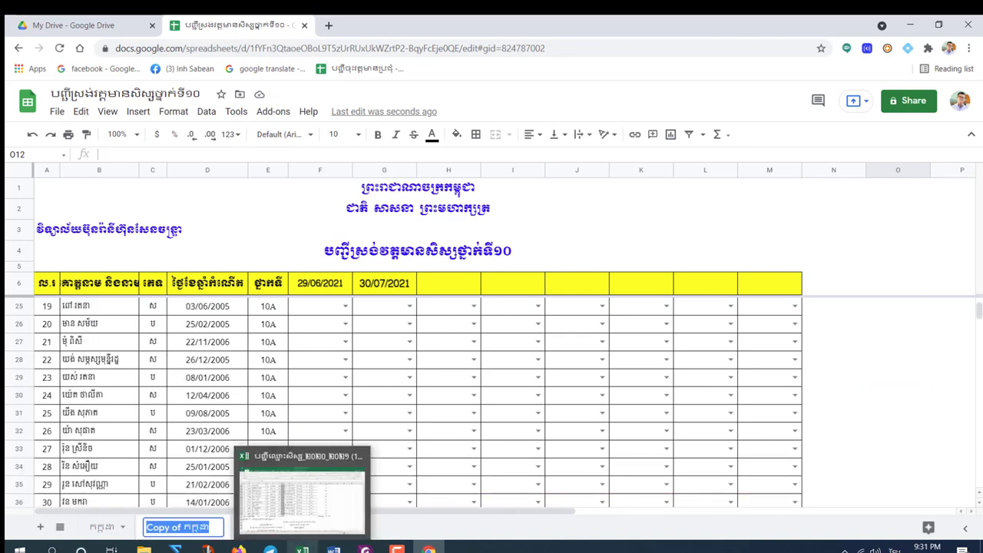
pyautogui.write('សីហា')
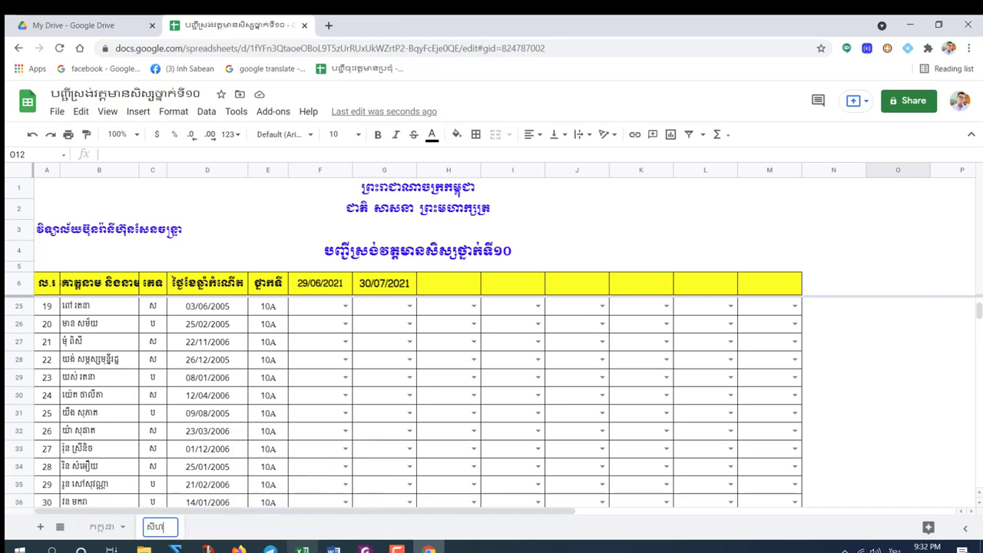
pyautogui.moveTo(332, 547)
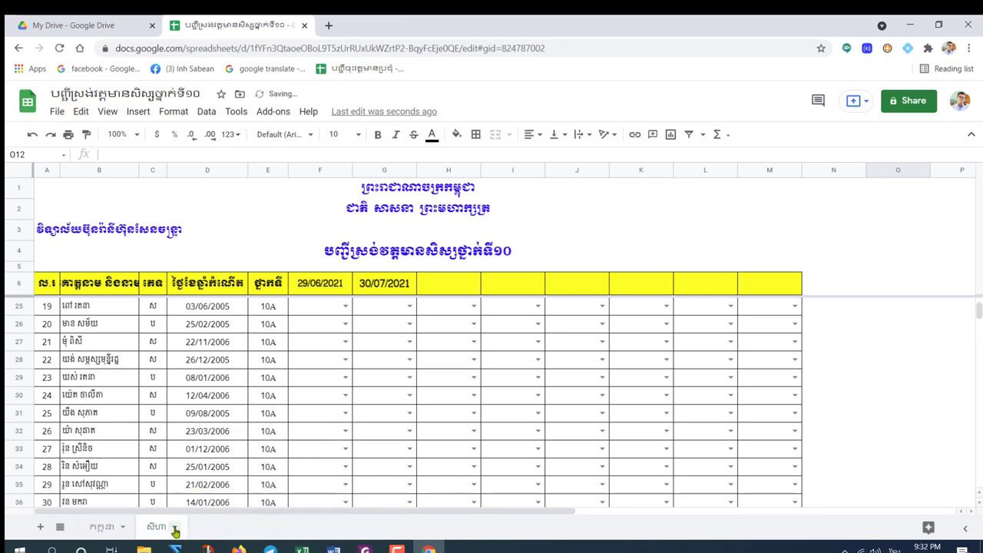
# Duplicate the សីហា sheet to make another monthly attendance sheet.
pyautogui.click(175, 528)
pyautogui.click(156, 327)
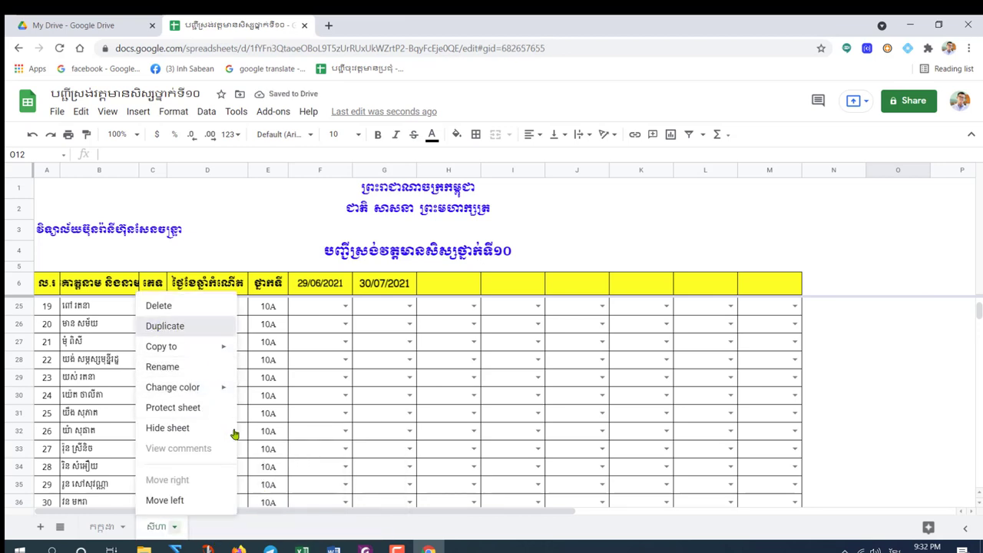
# Rename the copied sheet as កញ្ញា.
pyautogui.doubleClick(242, 530)
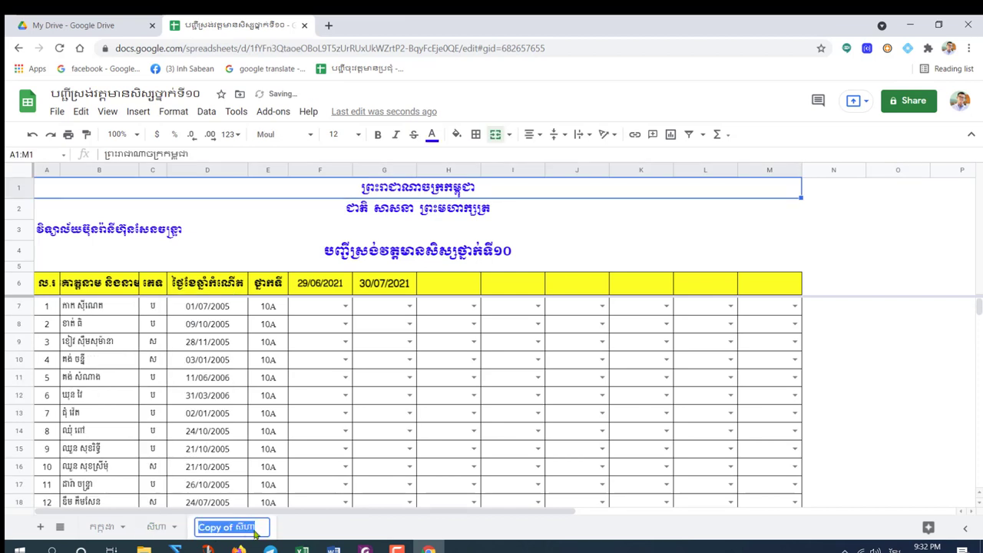
pyautogui.write('កញ្ញា')
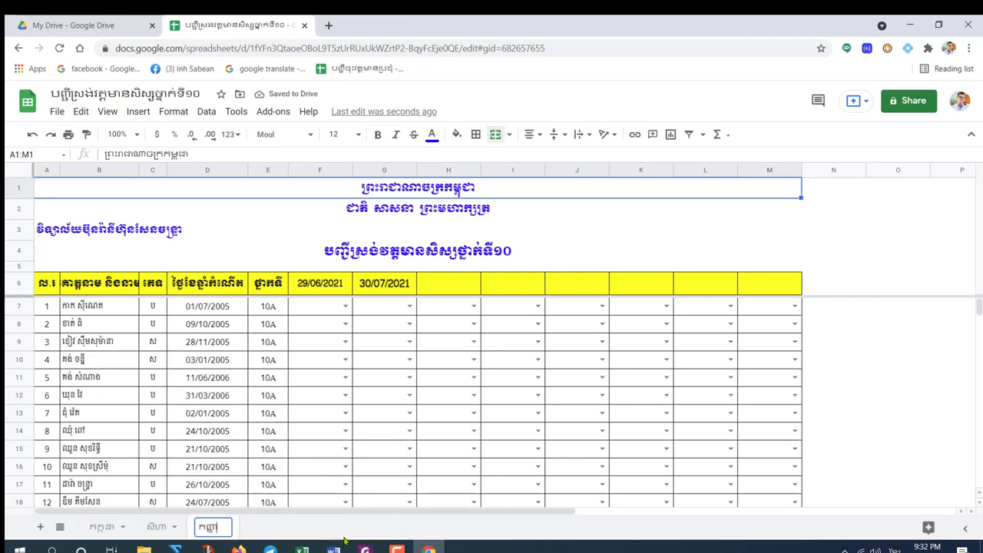
pyautogui.press('Return')
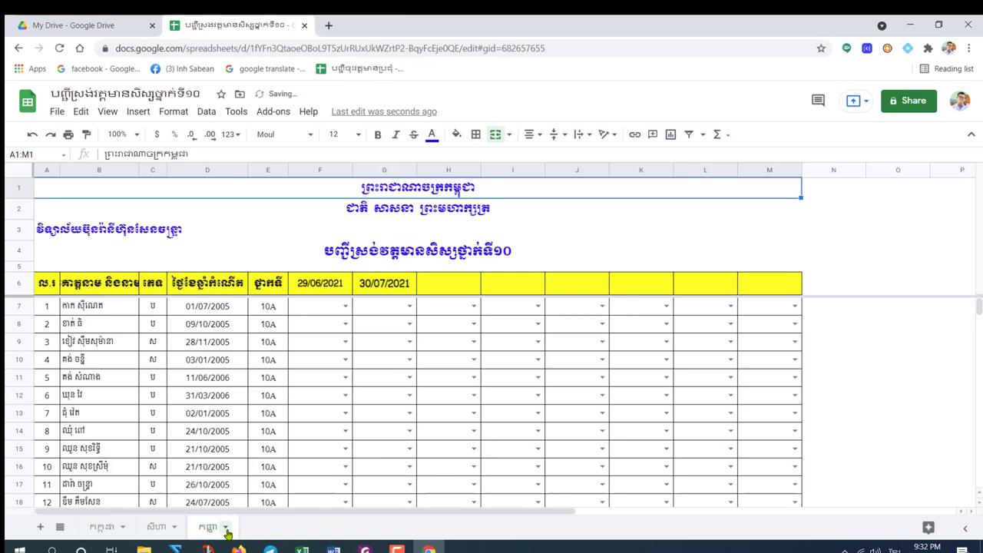
# Duplicate the កញ្ញា sheet and rename the copy as តុលា.
pyautogui.click(226, 528)
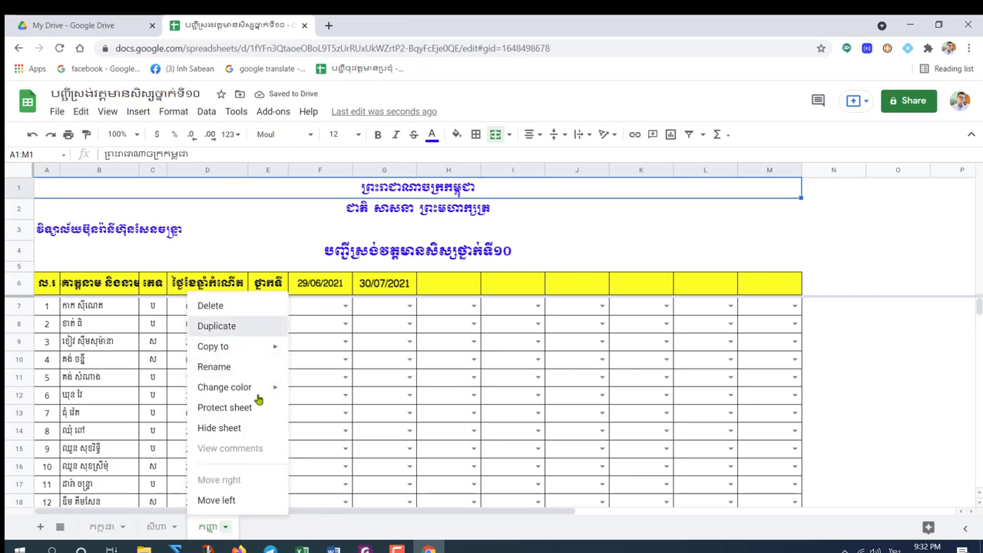
pyautogui.click(217, 326)
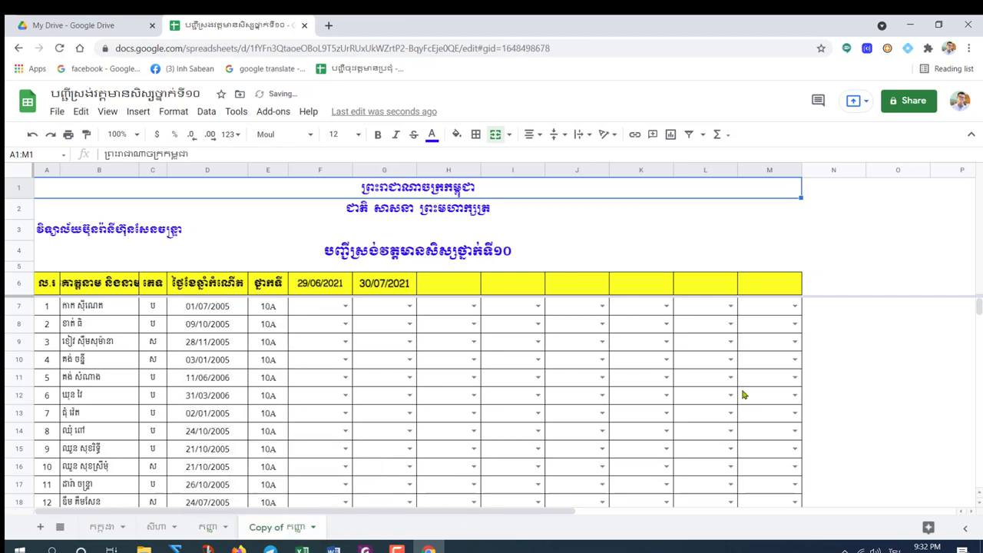
pyautogui.write('តុលា')
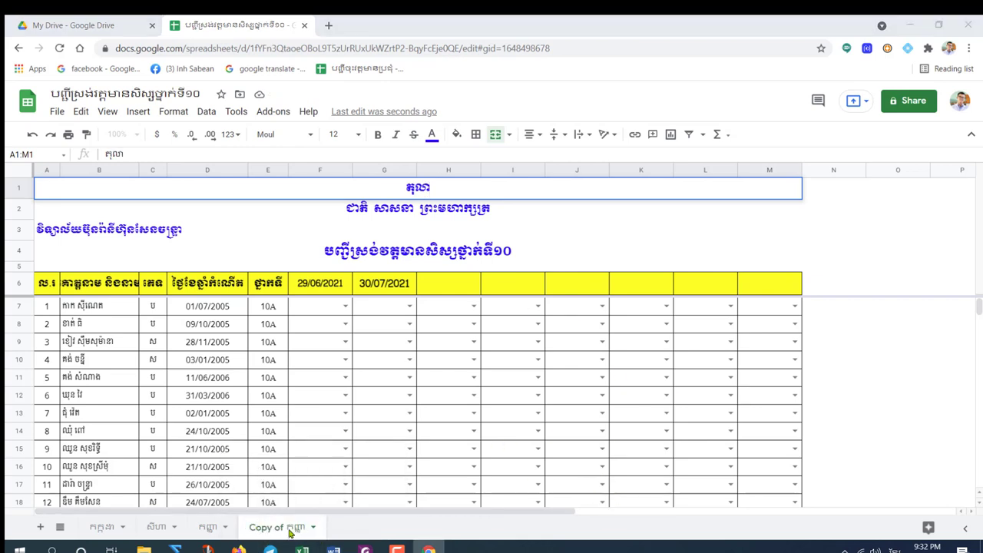
pyautogui.doubleClick(302, 528)
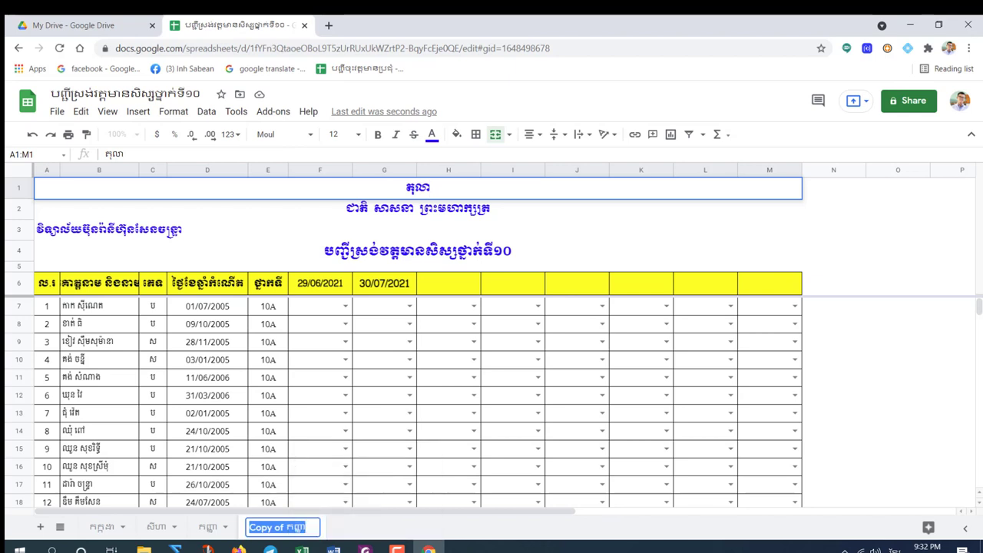
pyautogui.write('តុល')
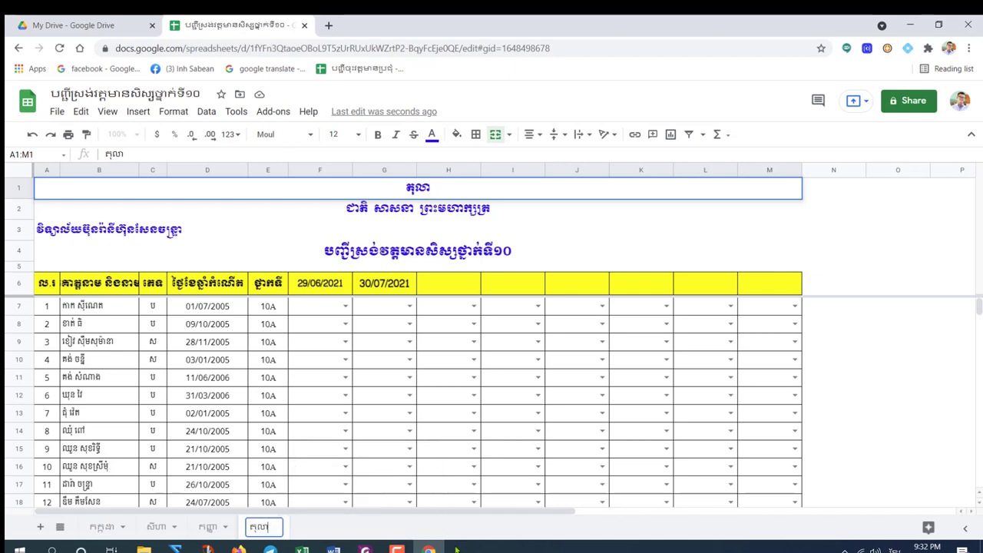
pyautogui.write('ា')
pyautogui.press('Return')
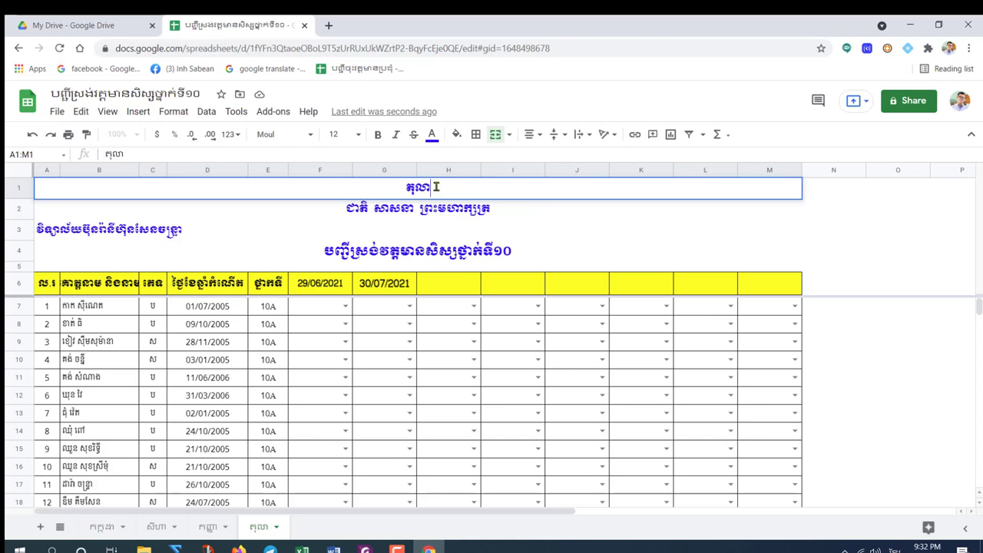
# Undo the accidental តុលា entry in the first heading row of the តុលា sheet.
pyautogui.press('Return')
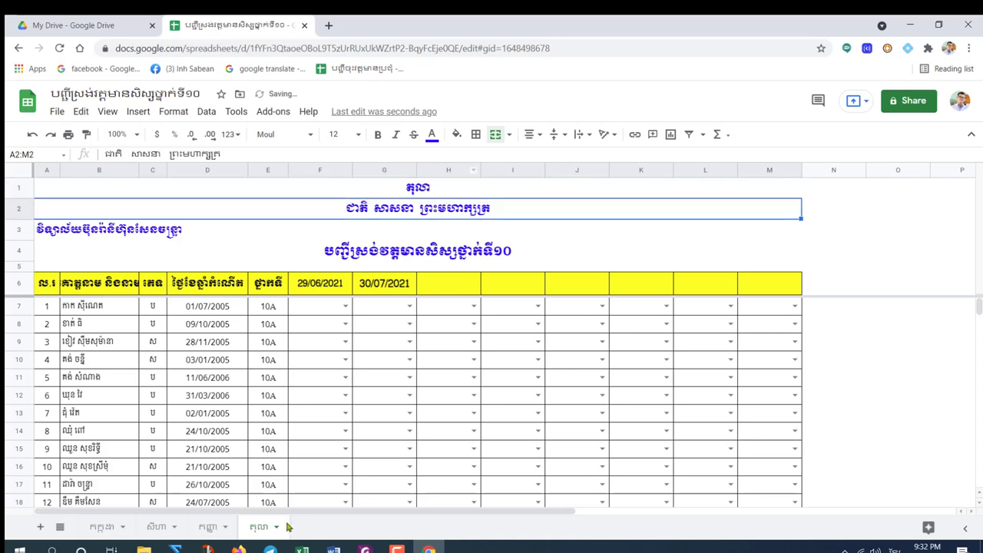
pyautogui.hotkey('ctrl', 'z')
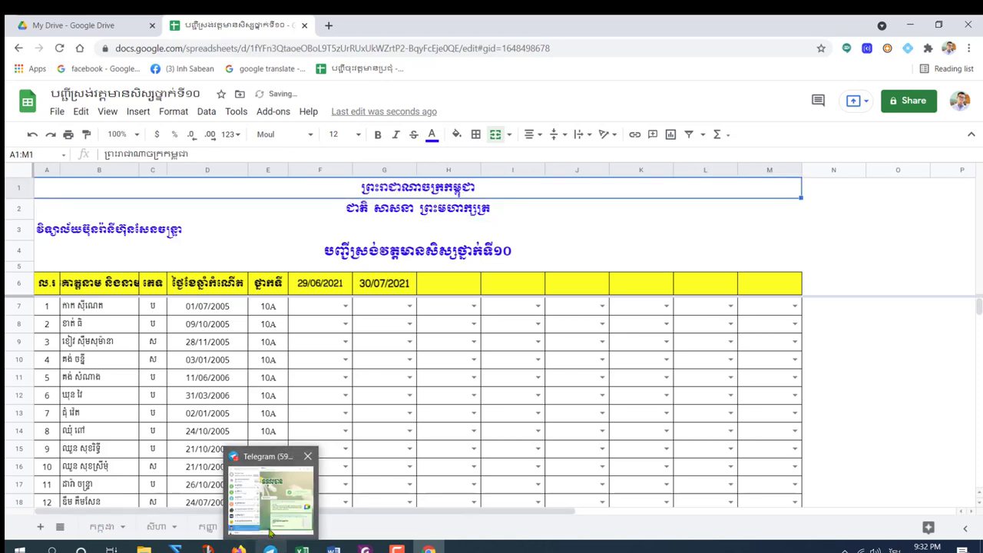
pyautogui.click(552, 455)
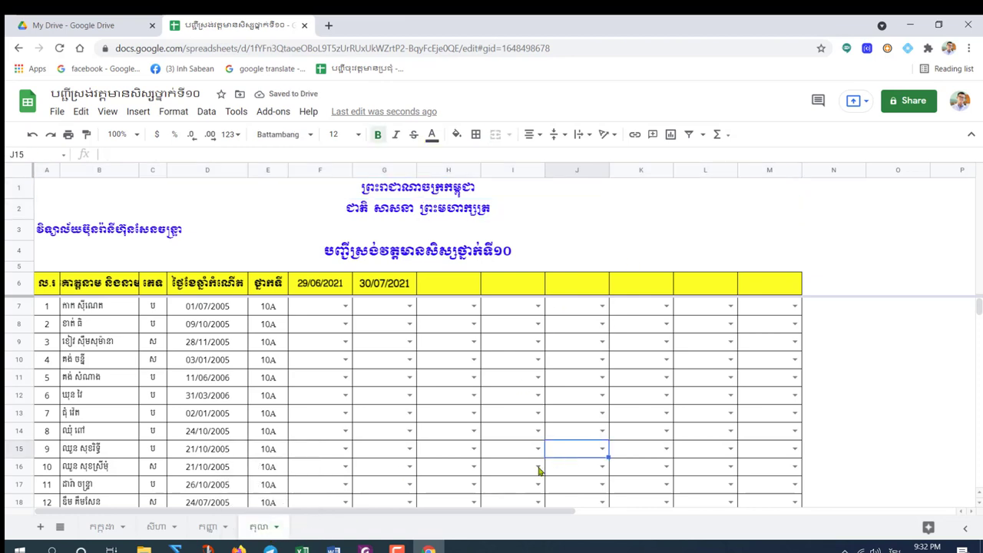
# Examine the student and summary rows across the កក្កដា, សីហា, កញ្ញា and តុលា sheets.
pyautogui.click(97, 528)
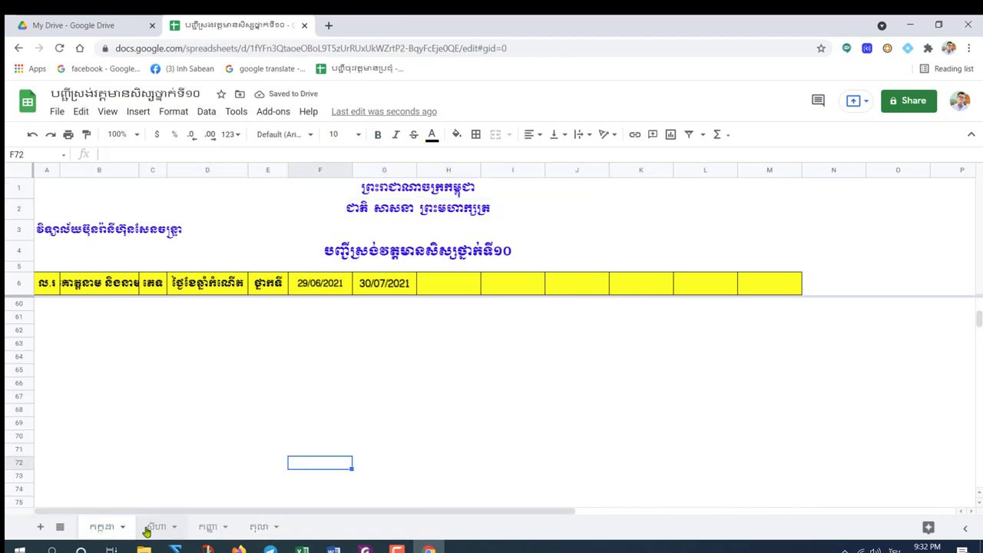
pyautogui.click(156, 530)
pyautogui.click(100, 528)
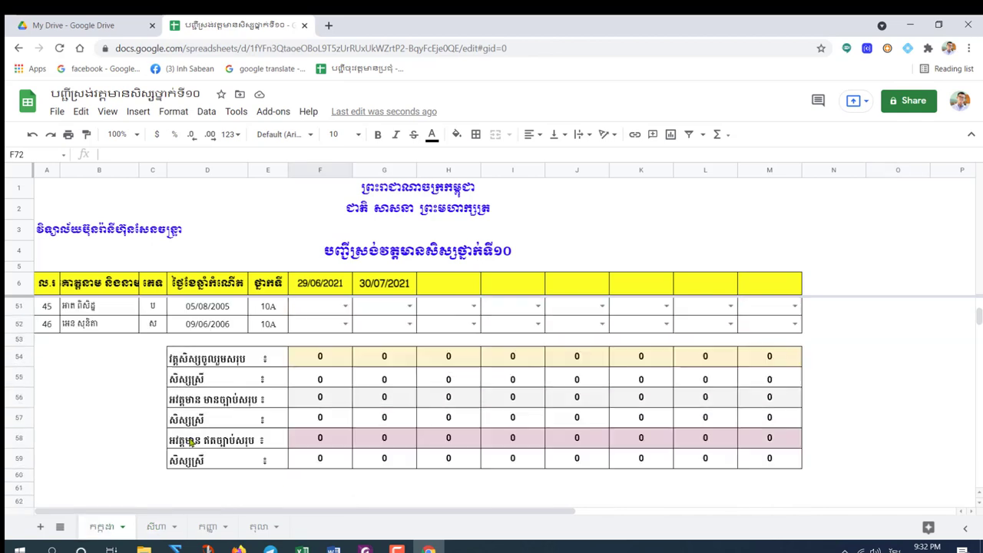
pyautogui.click(154, 528)
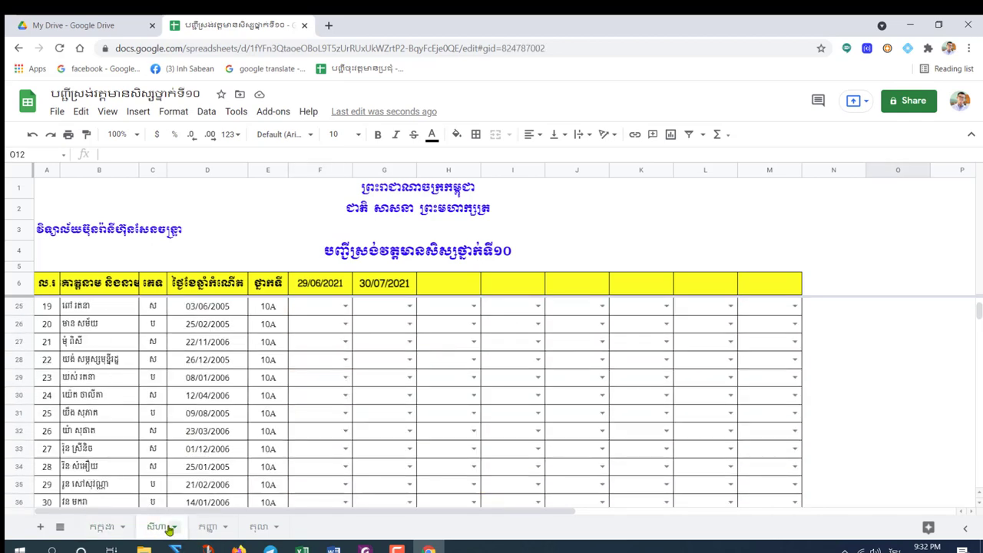
pyautogui.scroll(-10, 320, 386)
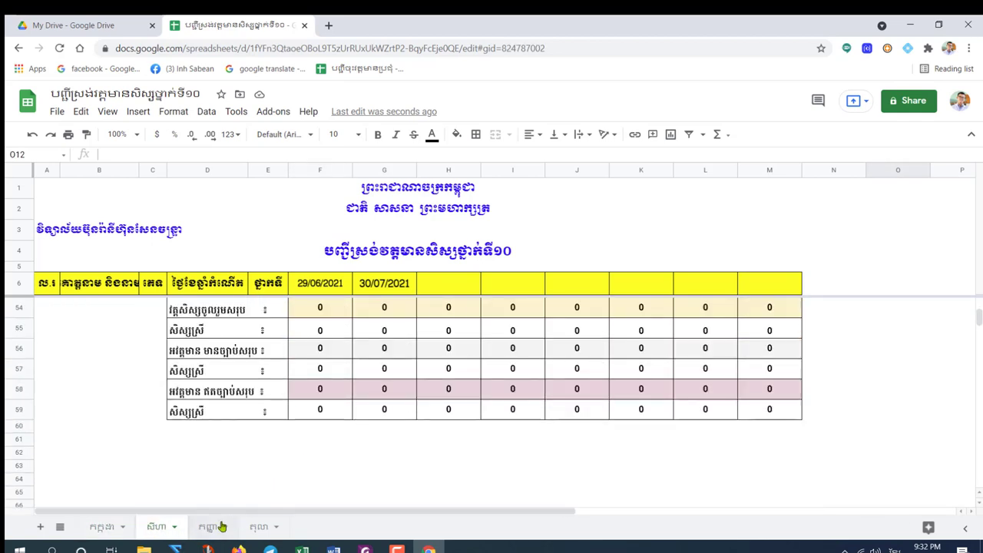
pyautogui.click(219, 528)
pyautogui.scroll(-4, 285, 412)
pyautogui.click(259, 527)
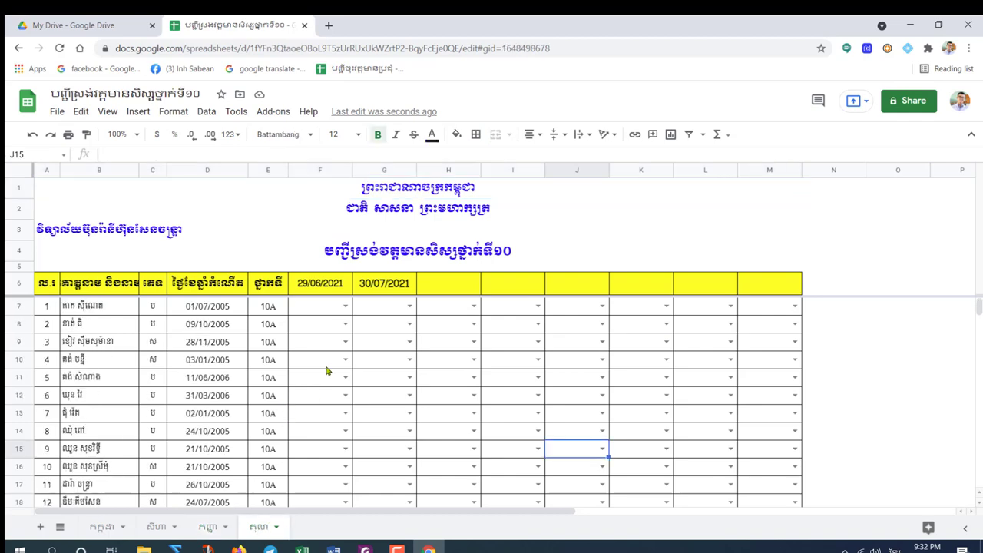
pyautogui.scroll(-7, 345, 413)
pyautogui.scroll(7, 351, 432)
pyautogui.scroll(-3, 370, 408)
pyautogui.scroll(3, 307, 415)
# Open the spreadsheet's sharing settings and change general access to anyone with the link.
pyautogui.click(914, 101)
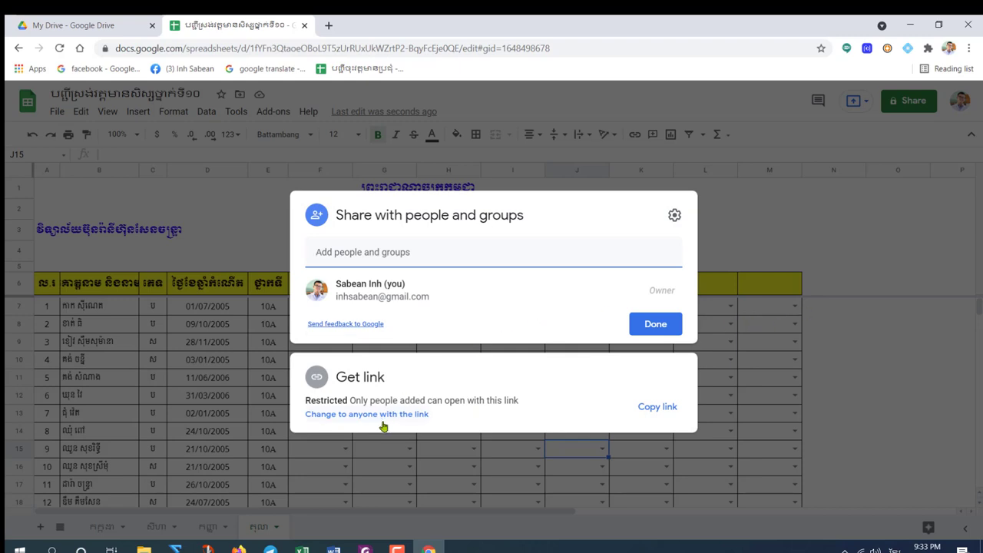
pyautogui.click(349, 418)
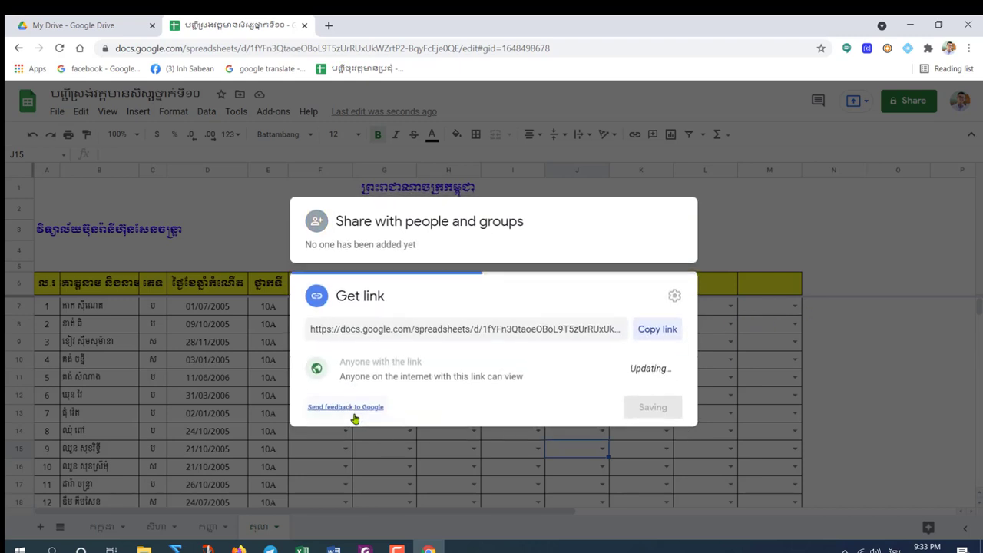
# Switch the link access to Restricted and back to Anyone with the link.
pyautogui.click(432, 364)
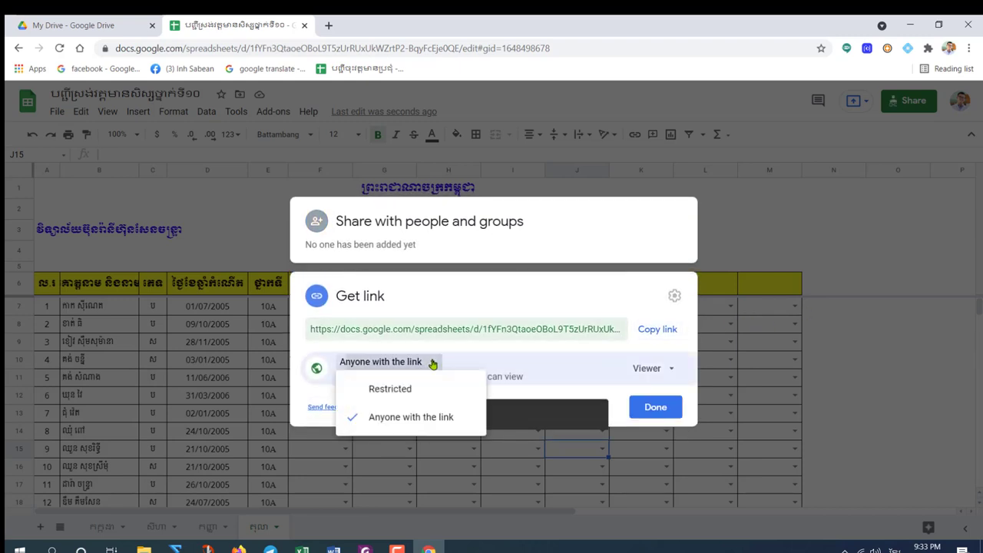
pyautogui.click(376, 391)
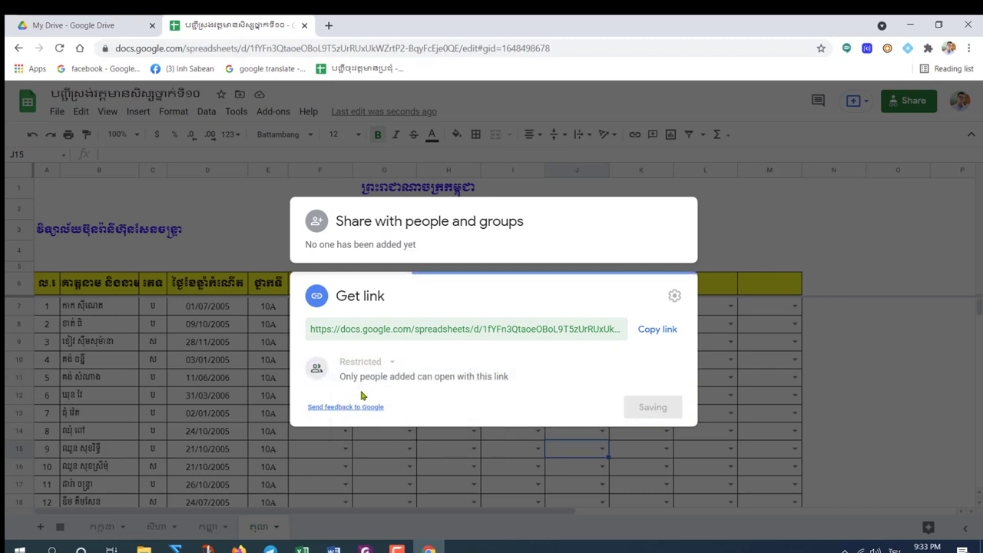
pyautogui.click(392, 364)
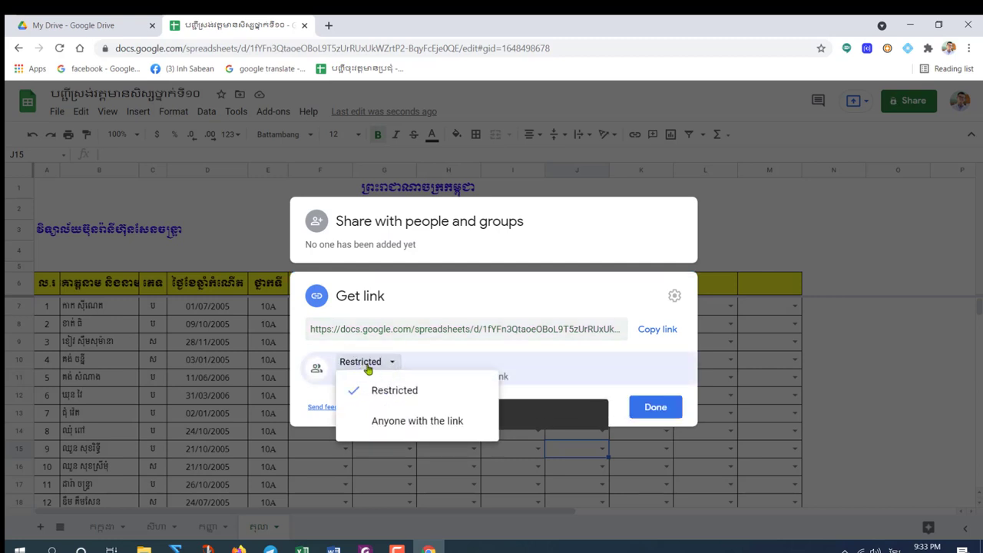
pyautogui.click(360, 423)
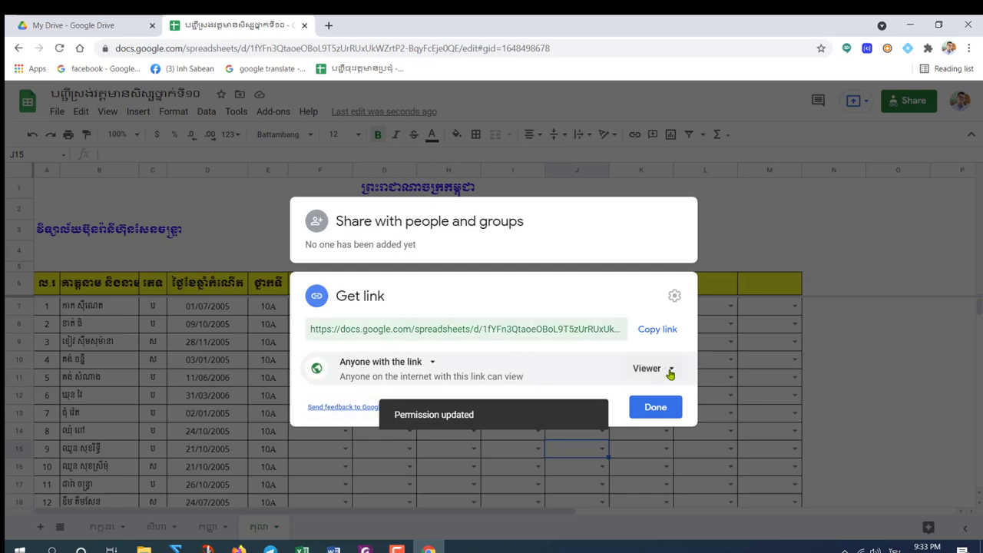
# Give anyone with the link the Editor role, copy the sharing link and close the sharing settings.
pyautogui.click(673, 370)
pyautogui.click(673, 466)
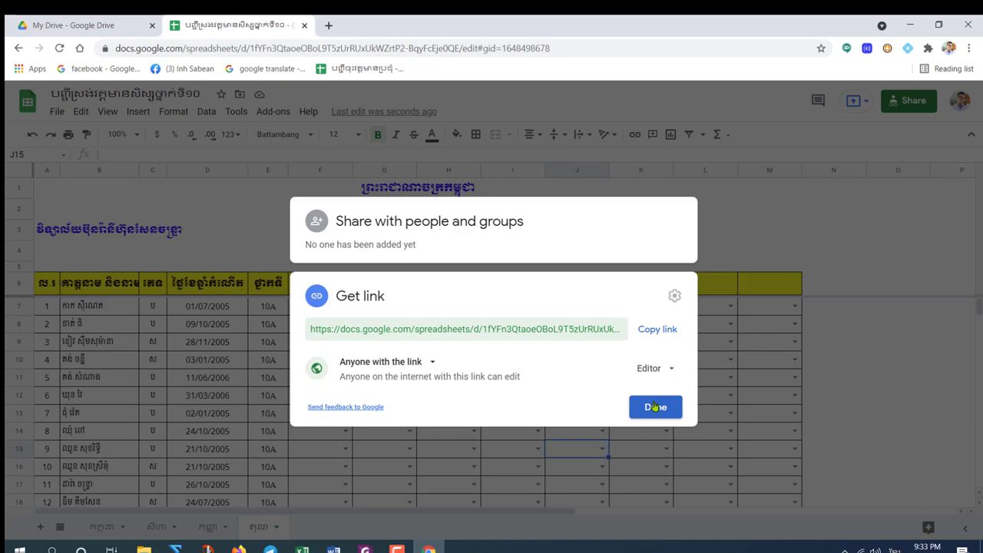
pyautogui.click(652, 329)
pyautogui.click(655, 408)
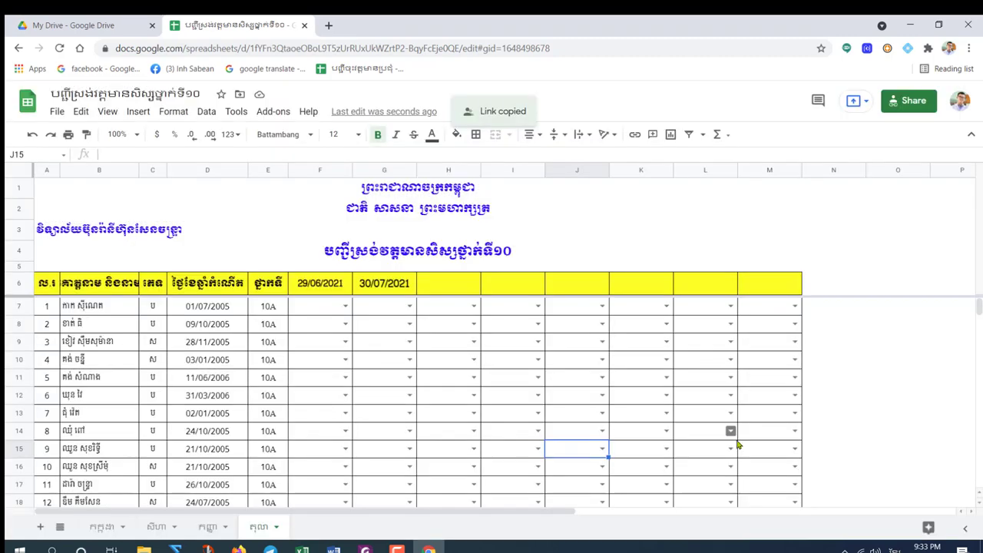
# Switch to Telegram and open the account owner's own broadcast channel from the chat list.
pyautogui.scroll(-8, 690, 394)
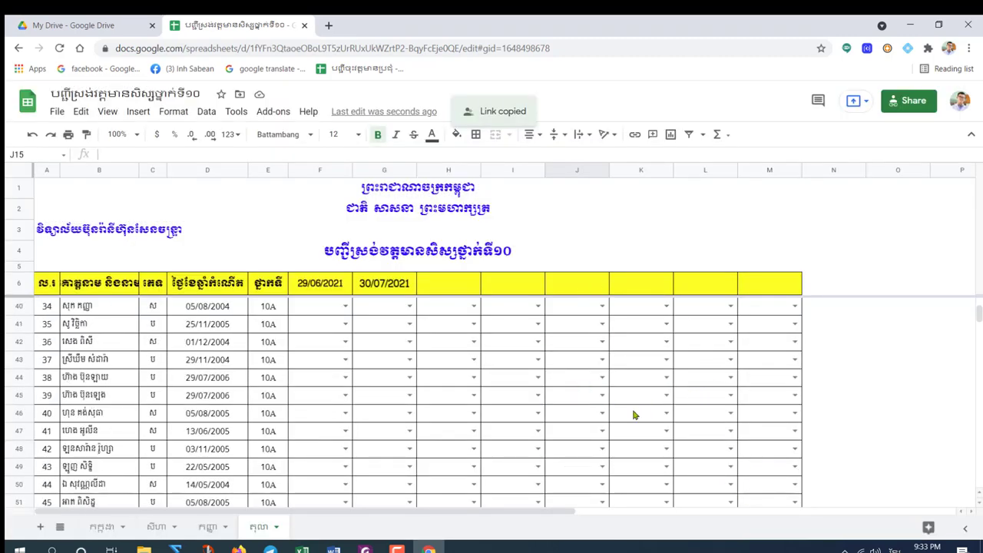
pyautogui.click(910, 25)
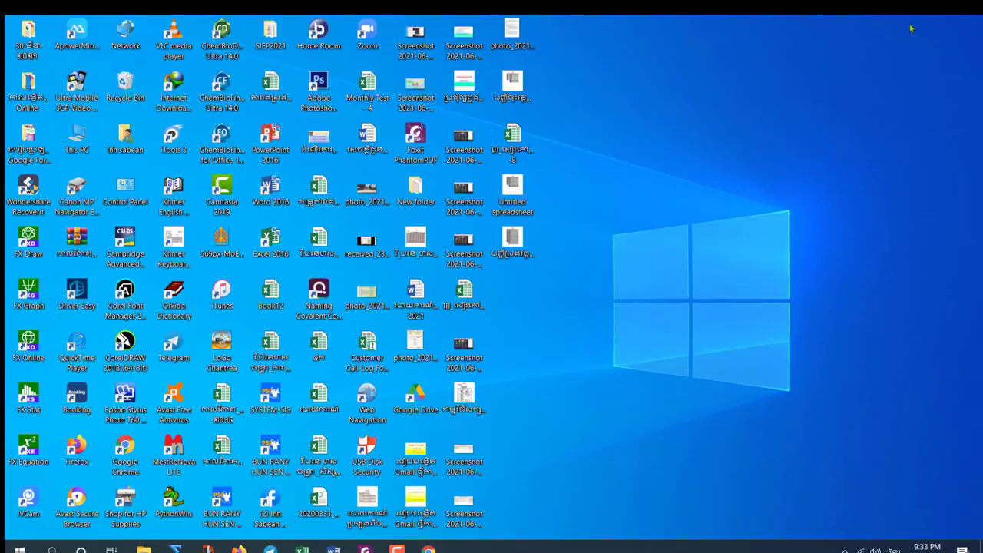
pyautogui.click(270, 548)
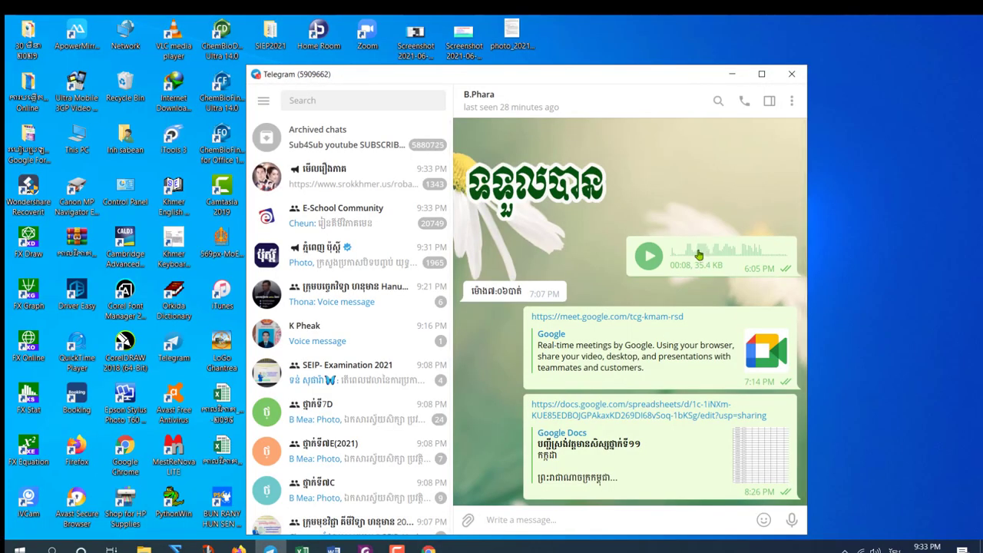
pyautogui.scroll(-3, 402, 378)
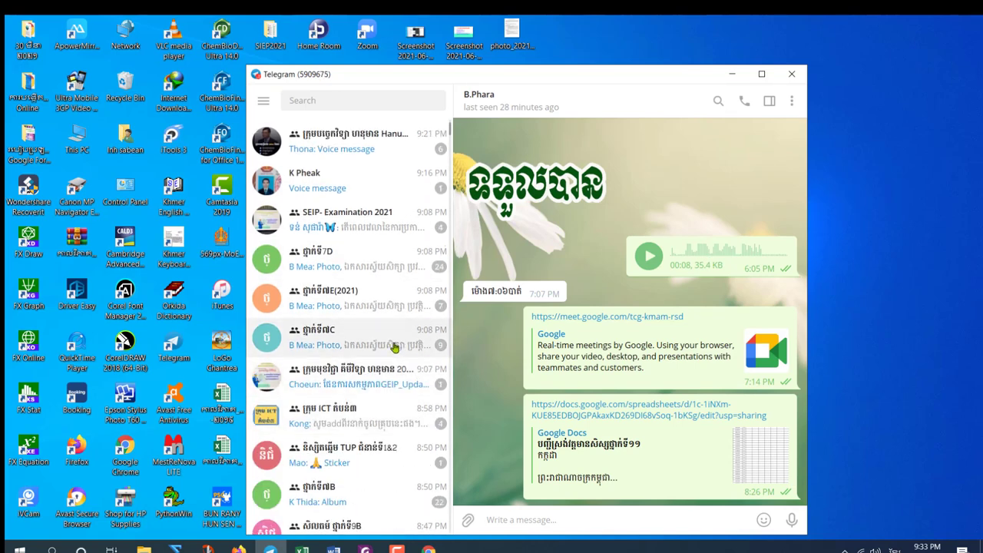
pyautogui.scroll(3, 394, 347)
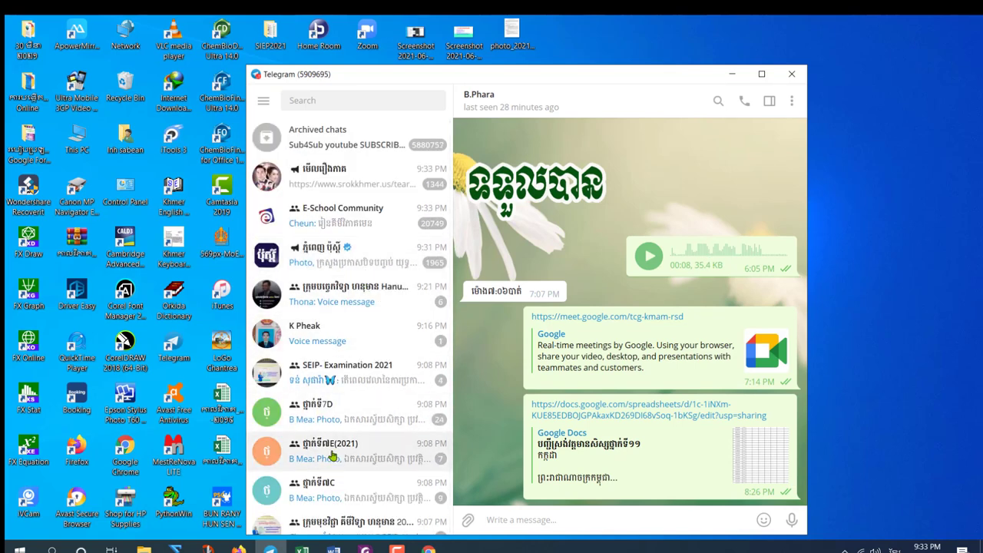
pyautogui.click(340, 105)
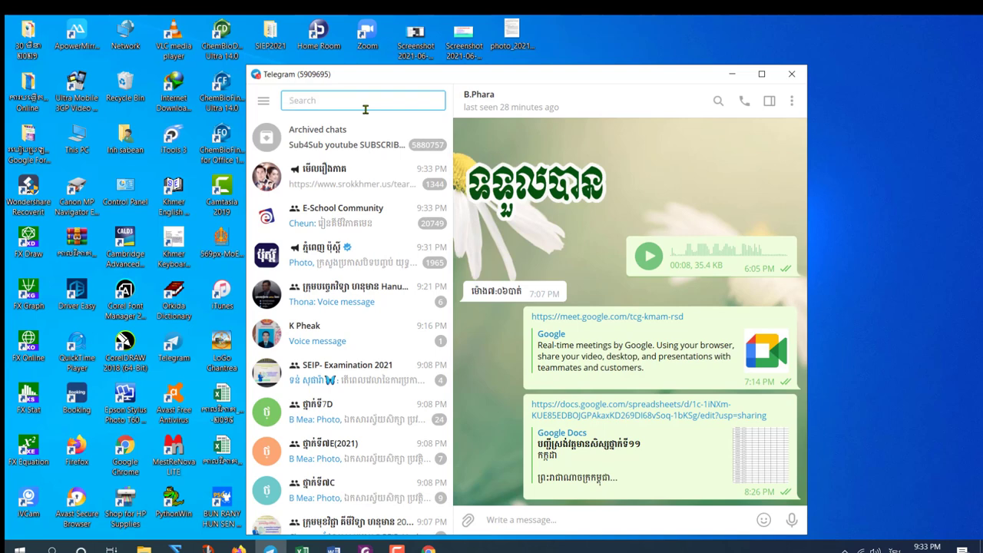
pyautogui.write("'")
pyautogui.scroll(-5, 366, 109)
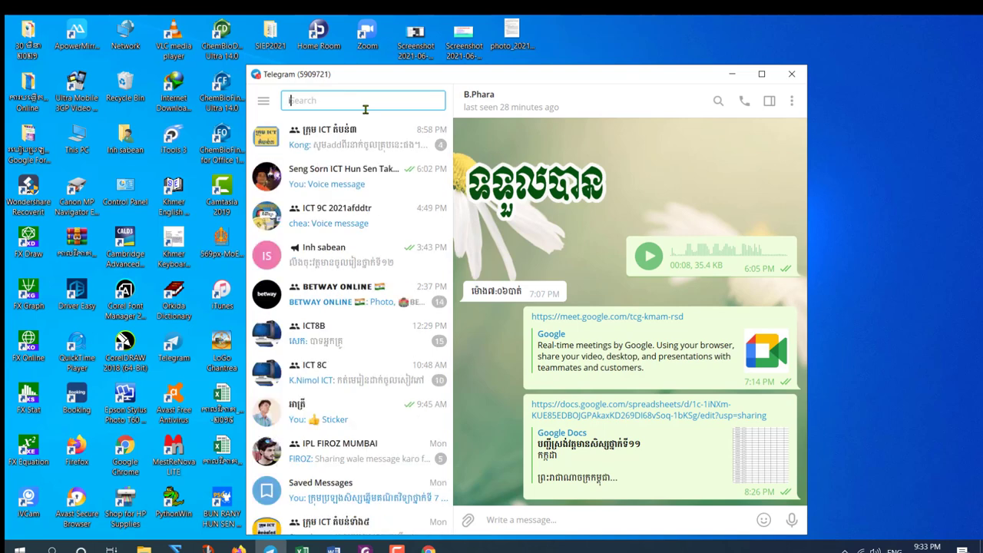
pyautogui.click(323, 253)
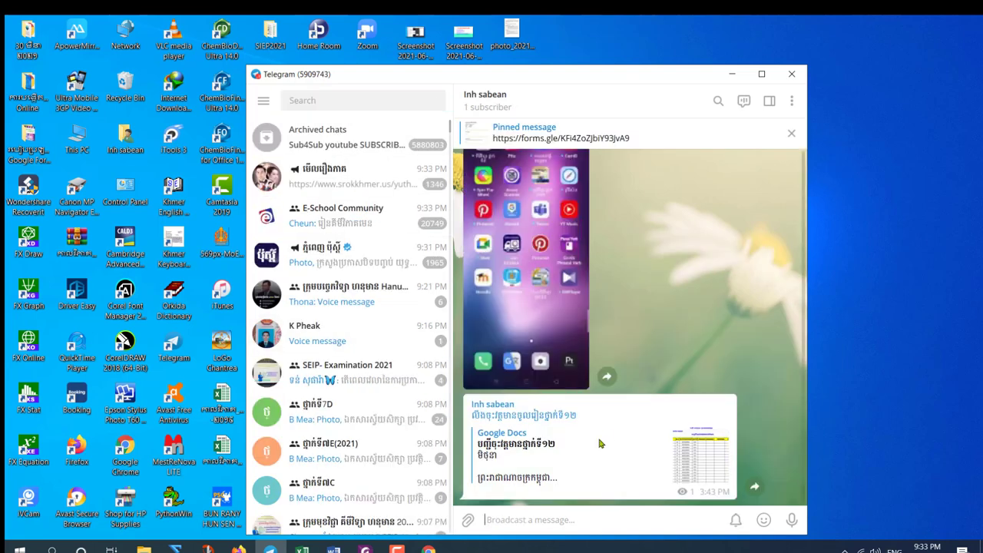
# Paste the copied spreadsheet link into the channel's message and send it.
pyautogui.rightClick(511, 521)
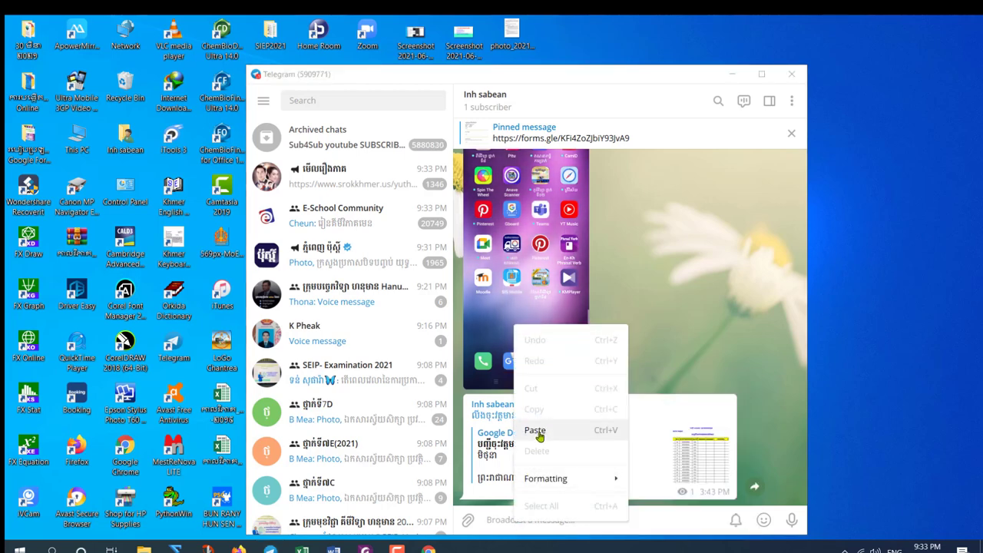
pyautogui.click(538, 429)
pyautogui.press('Return')
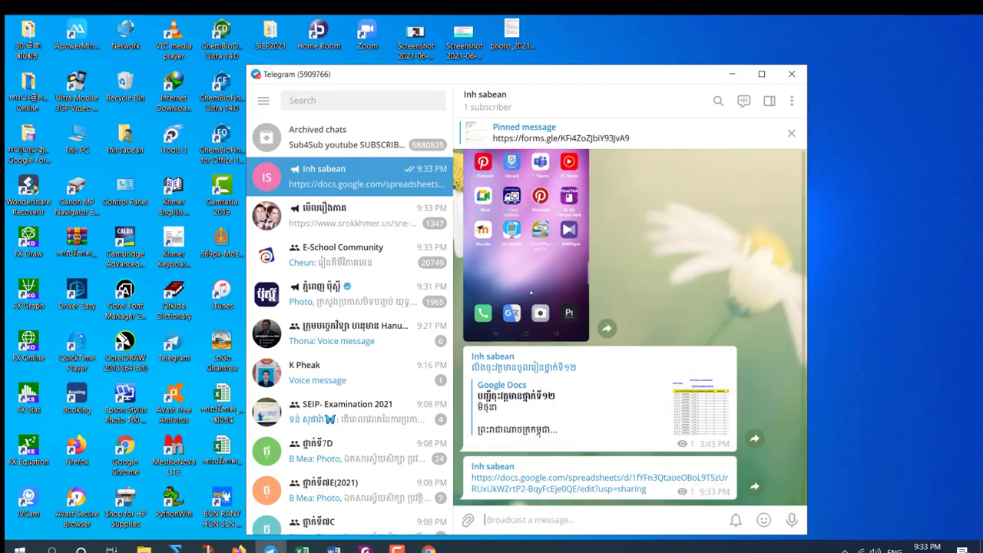
# Delete the older grade 12 attendance link message posted above the new spreadsheet link in the channel.
pyautogui.click(654, 303)
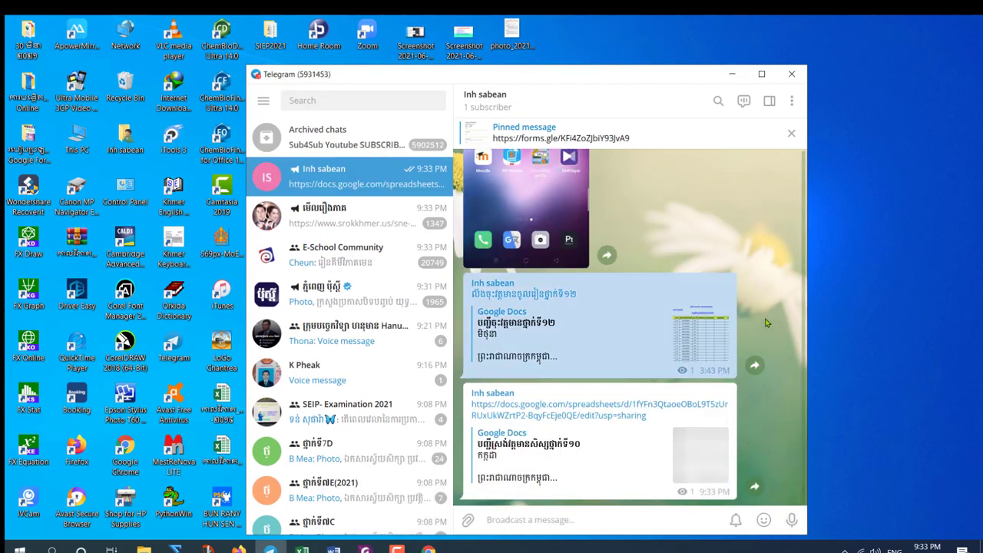
pyautogui.rightClick(655, 304)
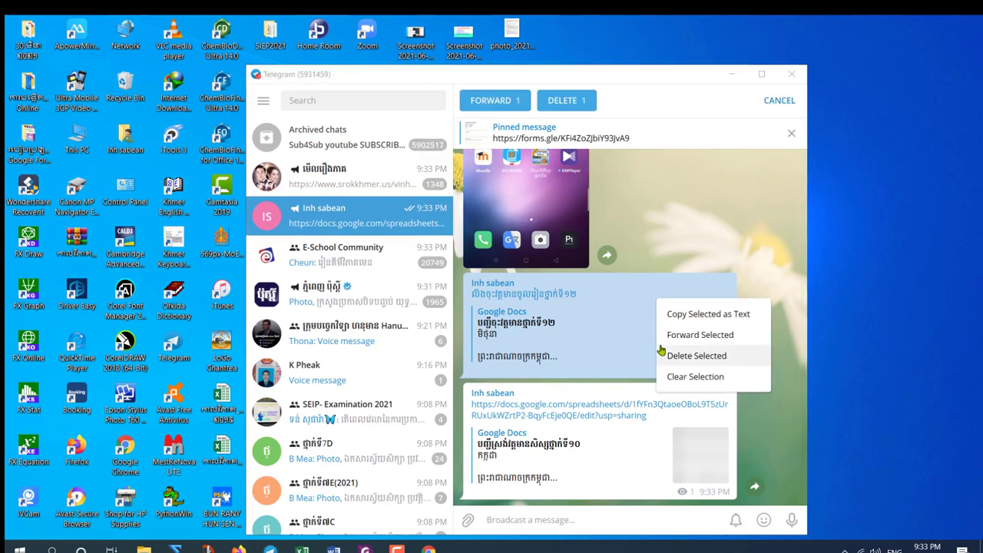
pyautogui.click(720, 229)
pyautogui.click(565, 101)
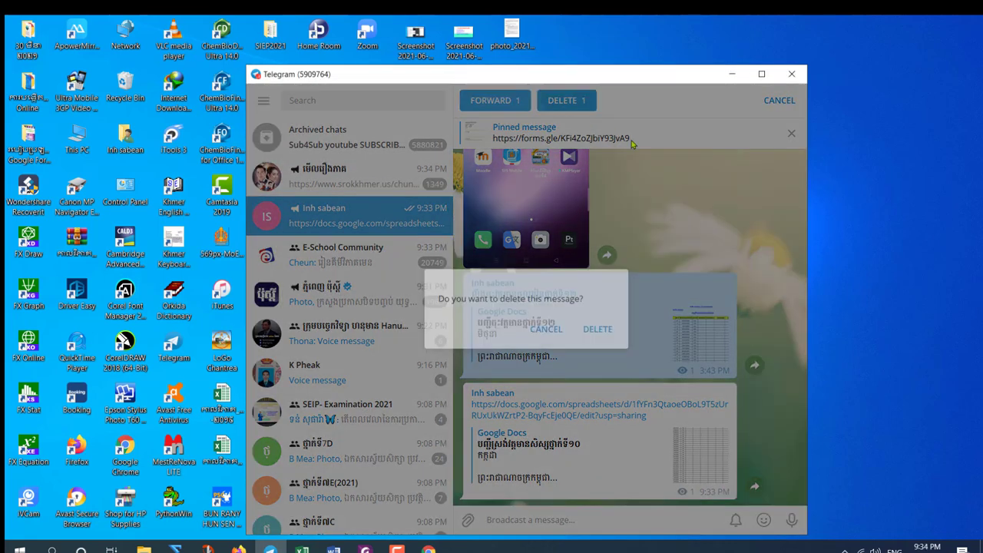
pyautogui.click(598, 329)
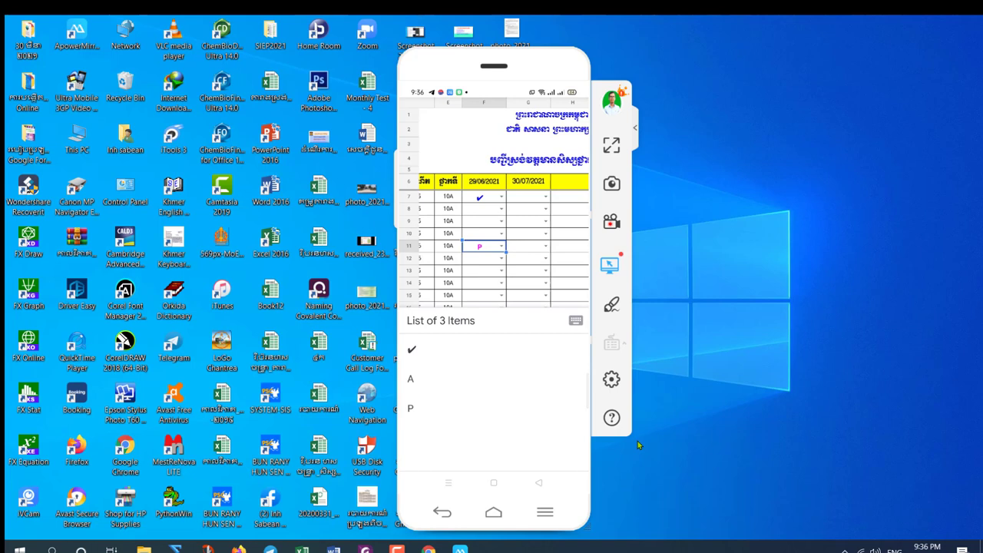
# In the spreadsheet on the mirrored phone, clear the P from F11 and the check mark from F7, and leave cell editing.
pyautogui.click(577, 322)
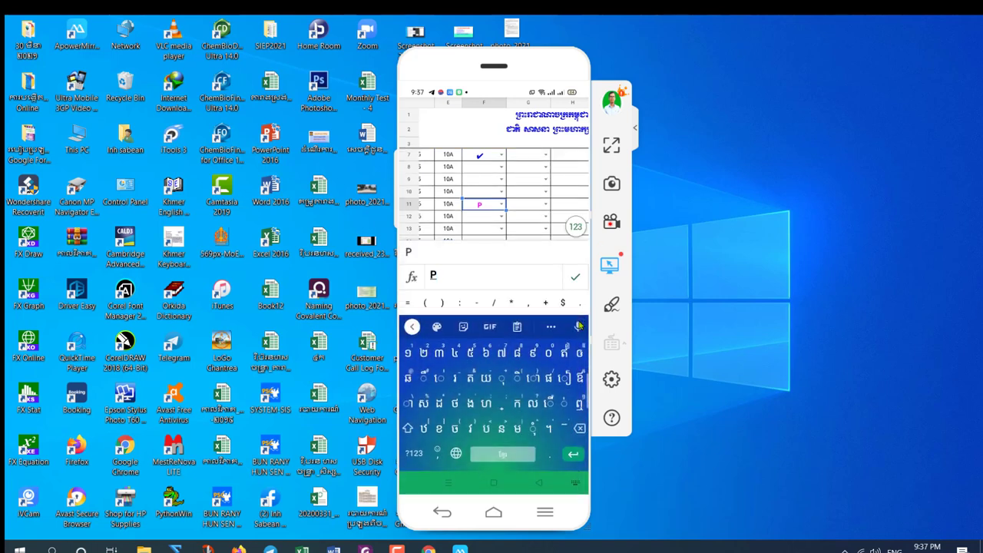
pyautogui.click(582, 429)
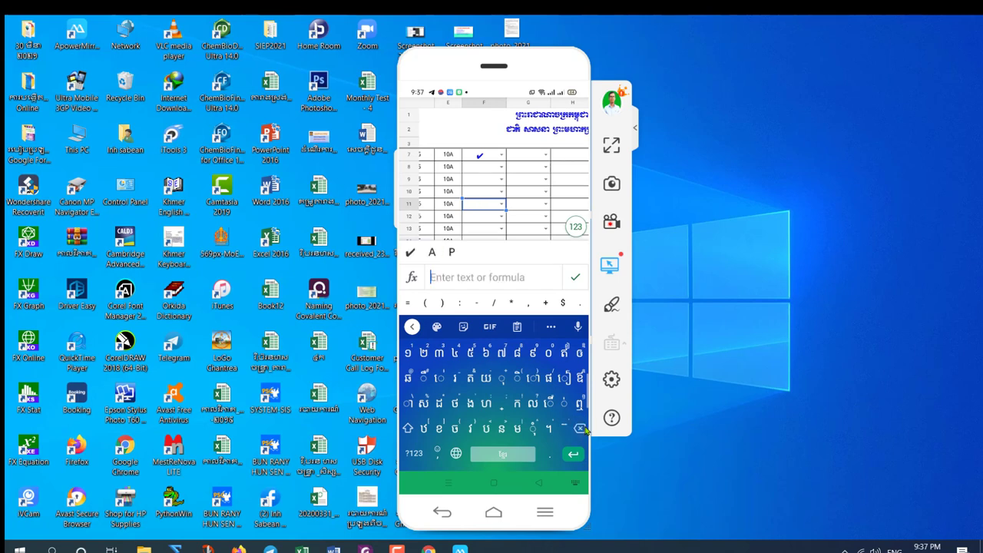
pyautogui.click(575, 280)
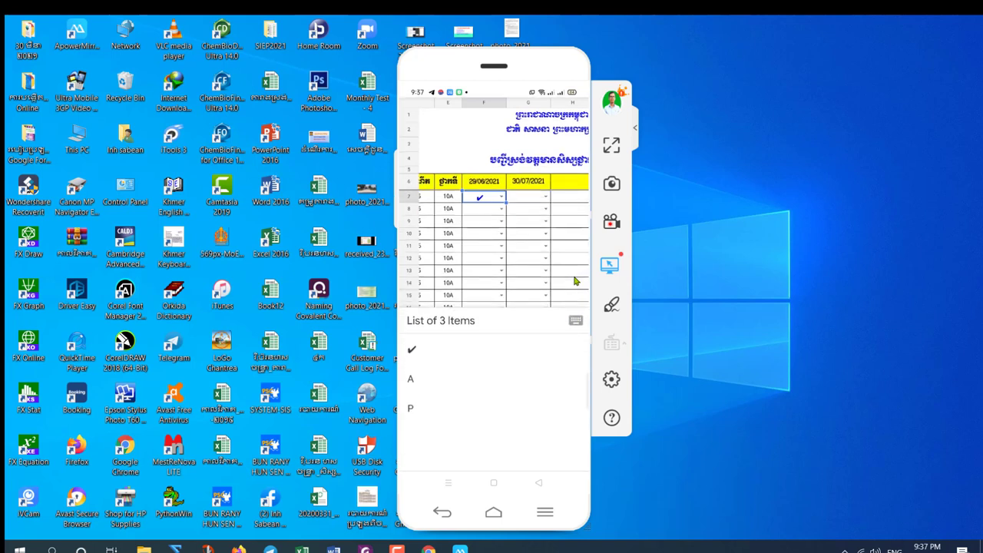
pyautogui.click(576, 322)
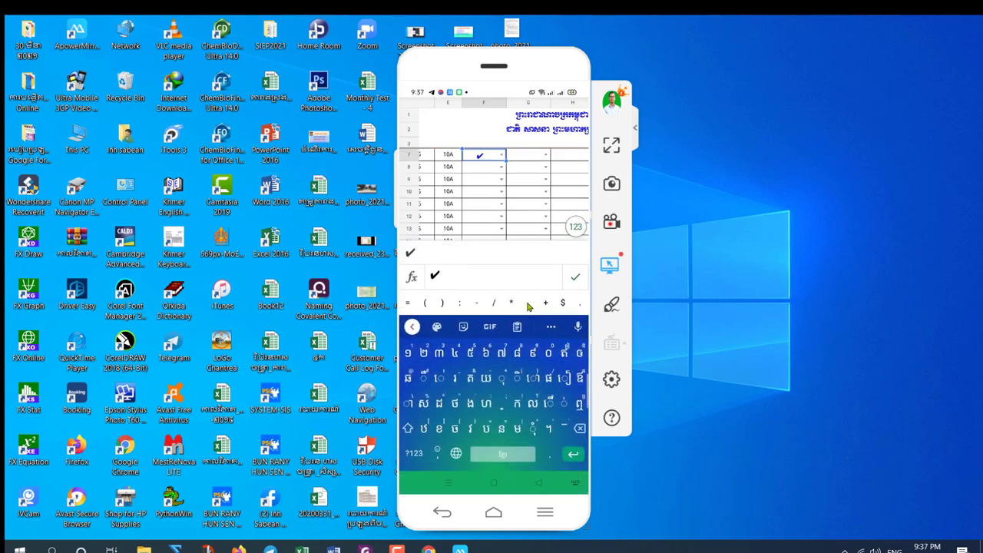
pyautogui.click(580, 428)
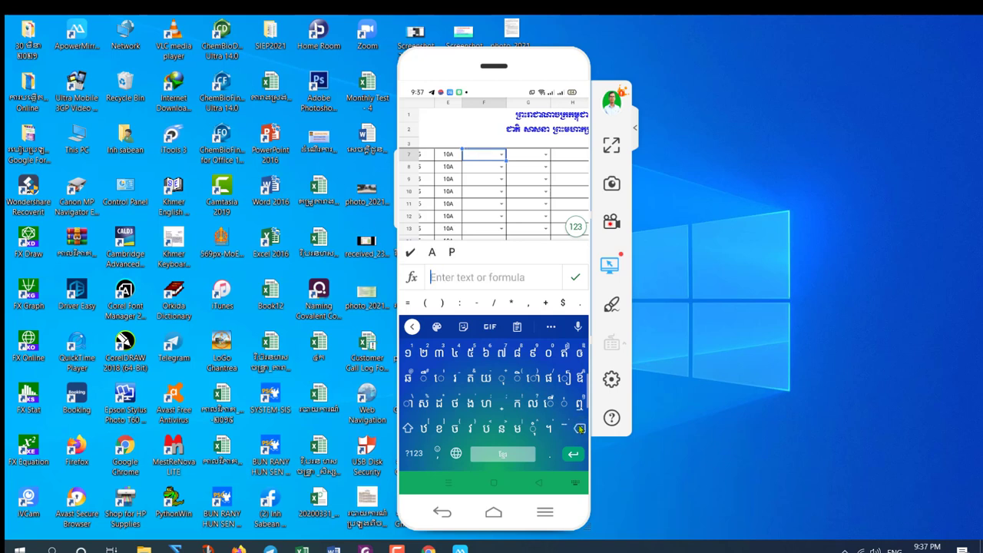
pyautogui.click(577, 280)
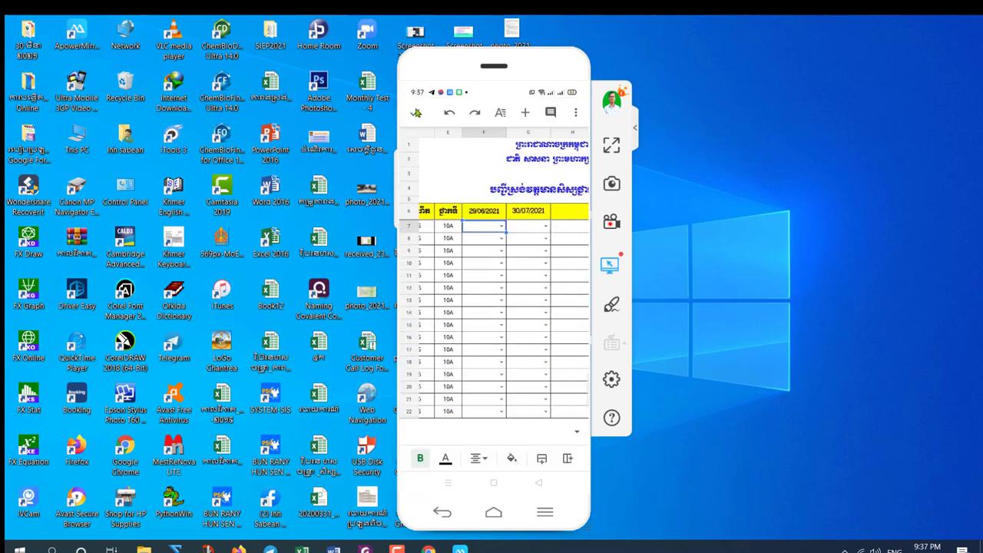
pyautogui.press('Escape')
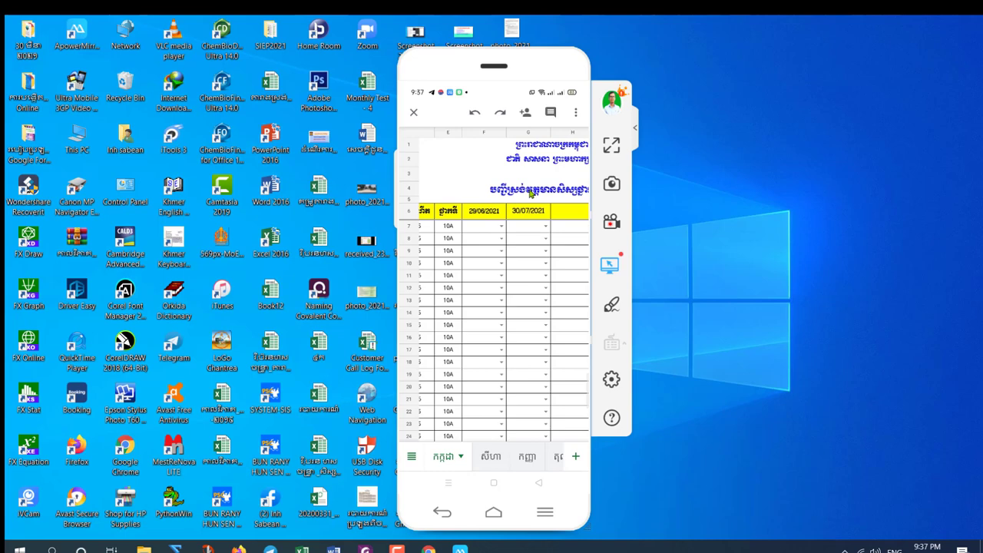
# Examine the student details and the attendance date columns of the កក្កដា sheet on the mirrored phone.
pyautogui.hscroll(-5, 530, 194)
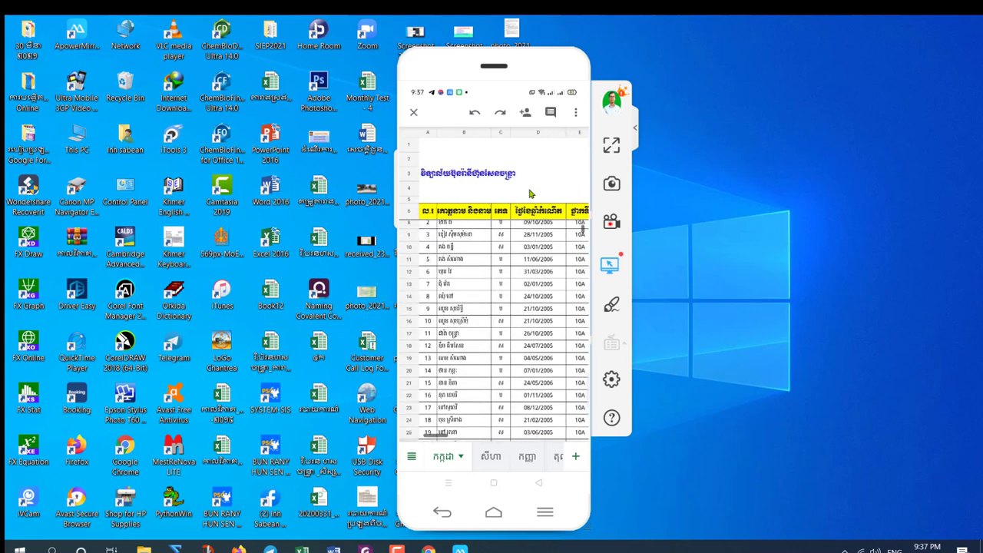
pyautogui.hscroll(5, 530, 193)
pyautogui.hscroll(-5, 530, 194)
pyautogui.scroll(-2, 530, 193)
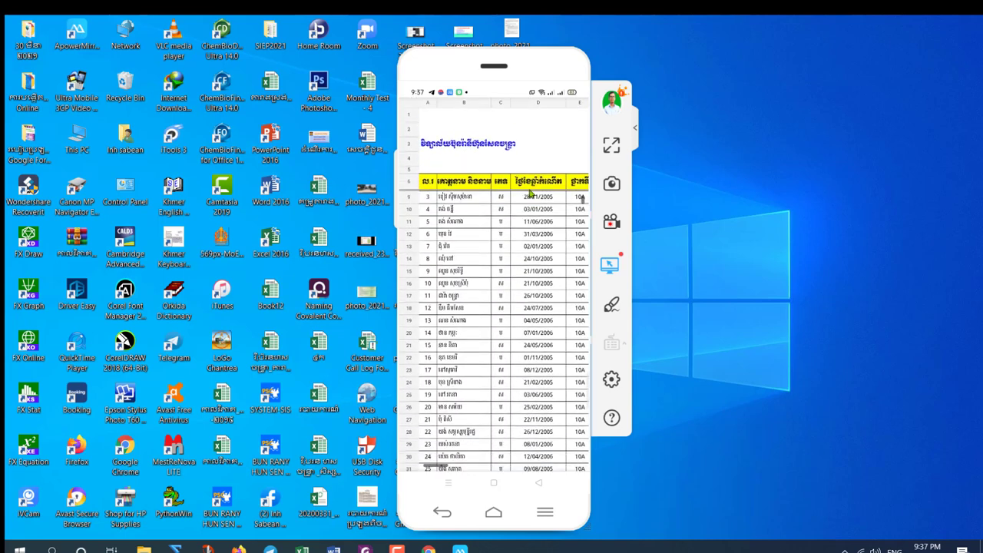
pyautogui.hscroll(5, 530, 194)
pyautogui.scroll(2, 516, 301)
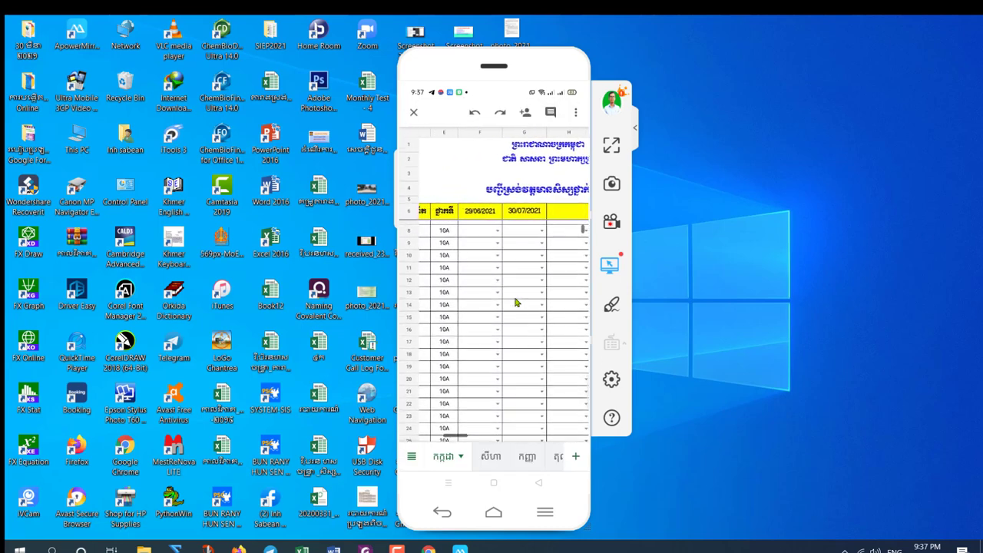
pyautogui.scroll(1, 516, 303)
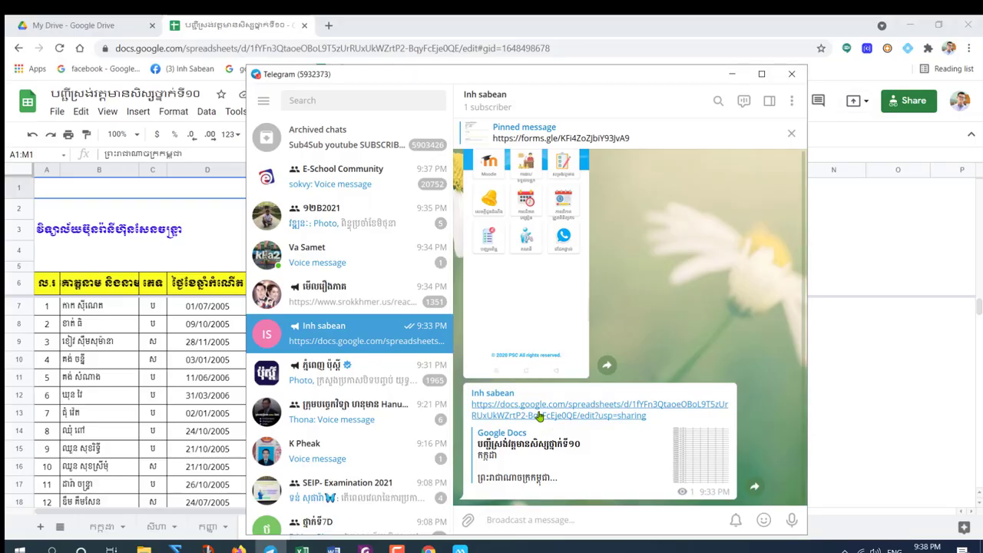
# Switch to Telegram on the computer and open the shared grade 10 attendance spreadsheet from the channel's link.
pyautogui.click(623, 414)
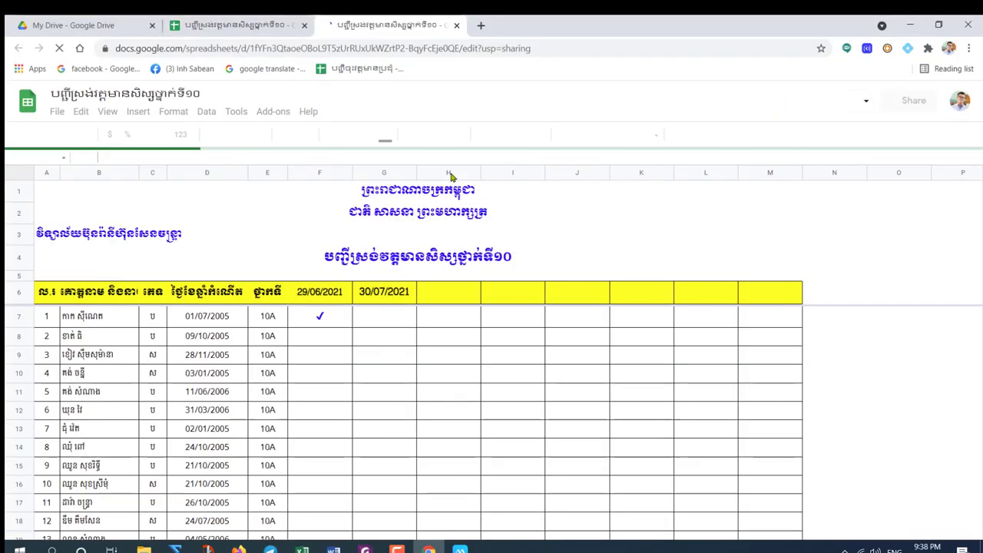